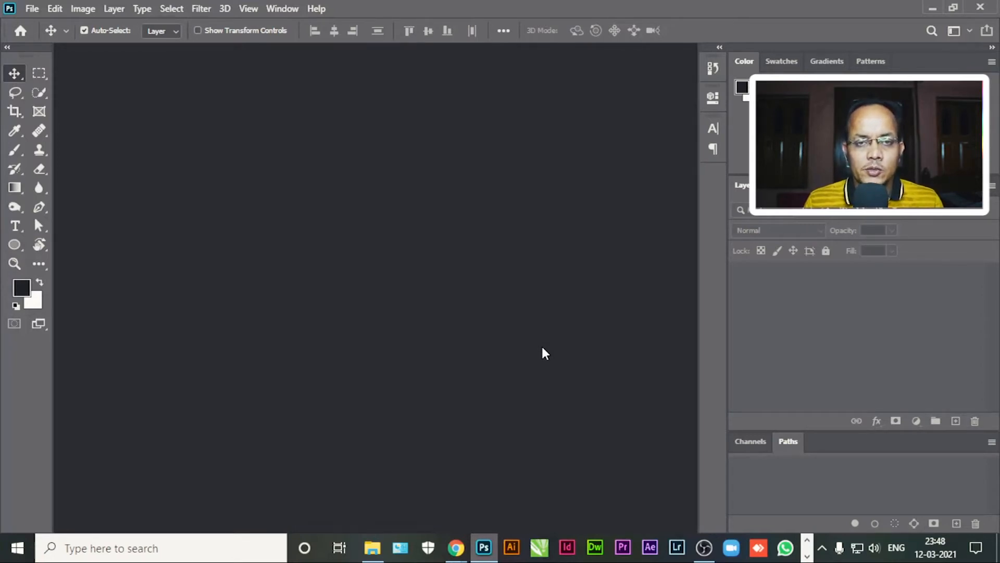
Switch to File Explorer to review the food photos, icons and content file in the Design folder, and return to Photoshop.
{"action": "key", "text": "alt+Tab"}
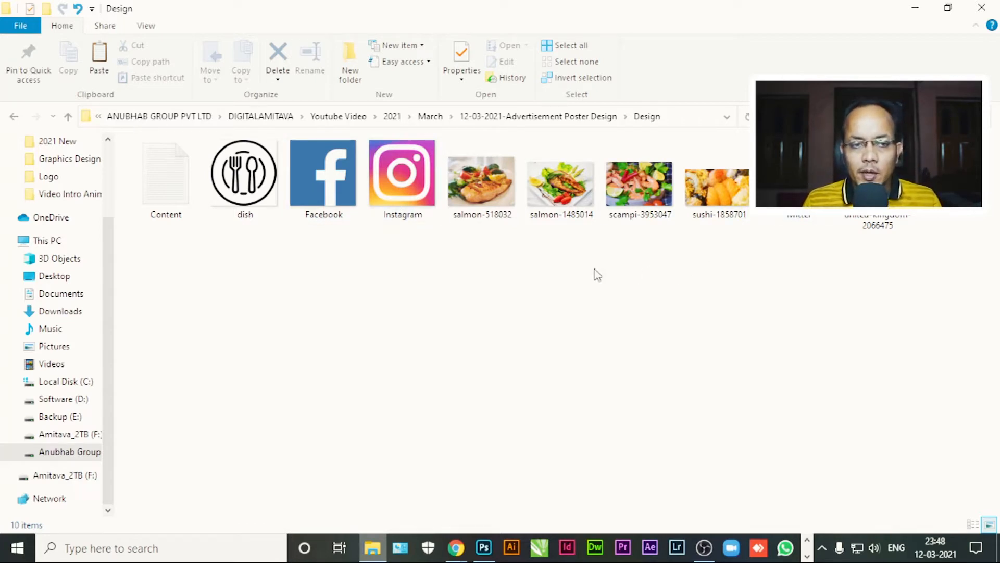
{"action": "mouse_move", "coordinate": [243, 166]}
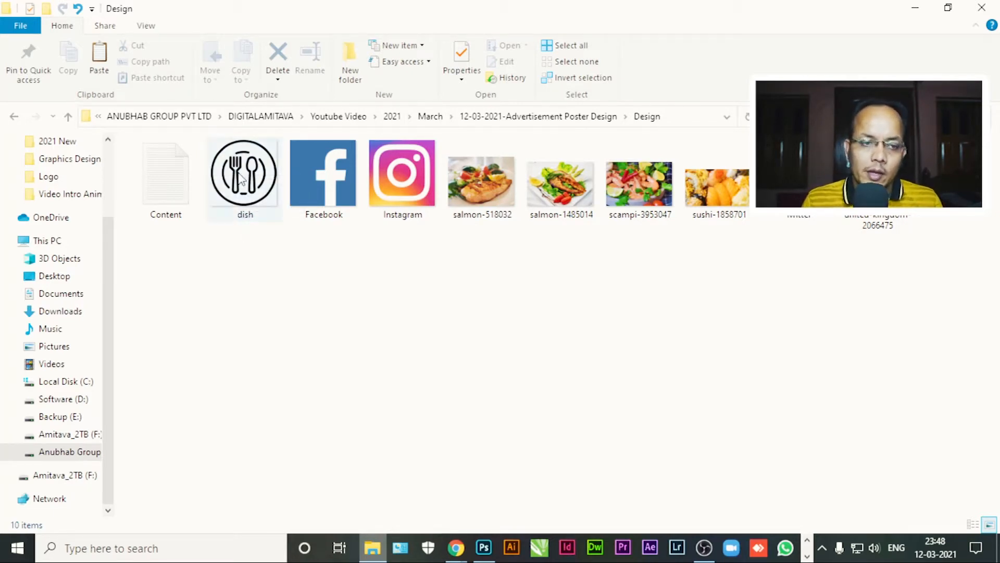
{"action": "mouse_move", "coordinate": [254, 209]}
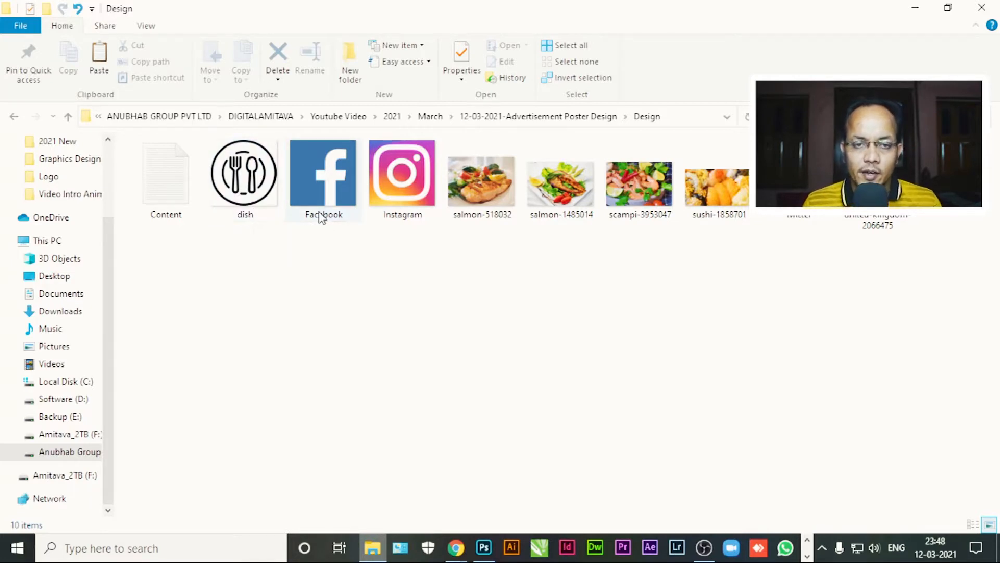
{"action": "key", "text": "alt+Tab"}
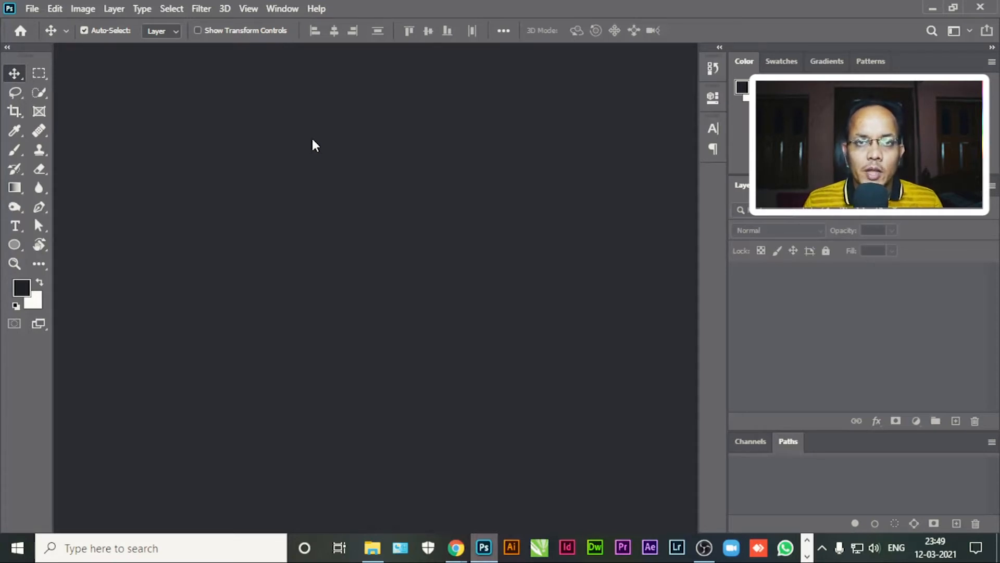
Create a new document from the A5 print preset, 148 x 210 mm at 300 pixels/inch in RGB Color.
{"action": "left_click", "coordinate": [32, 9]}
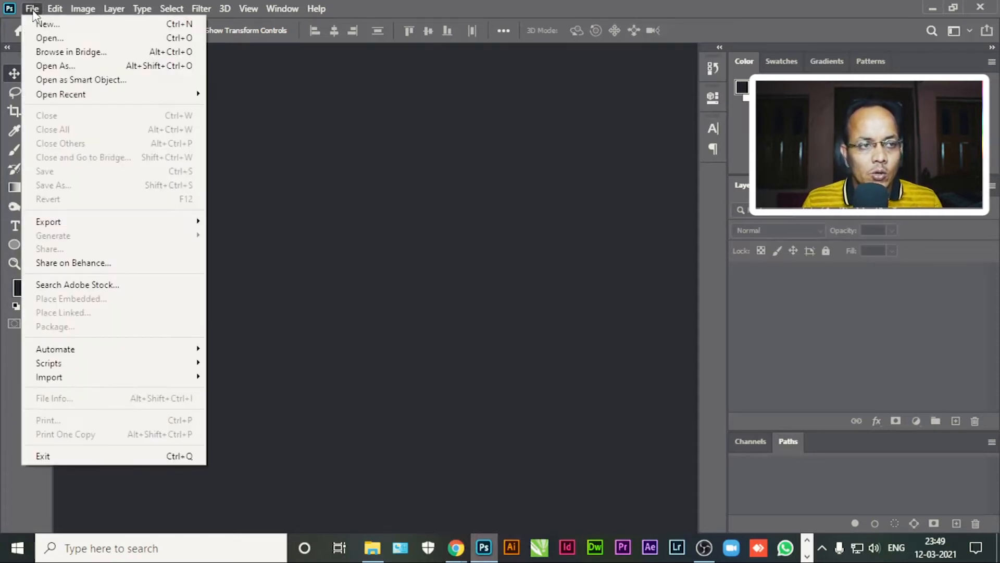
{"action": "left_click", "coordinate": [47, 21]}
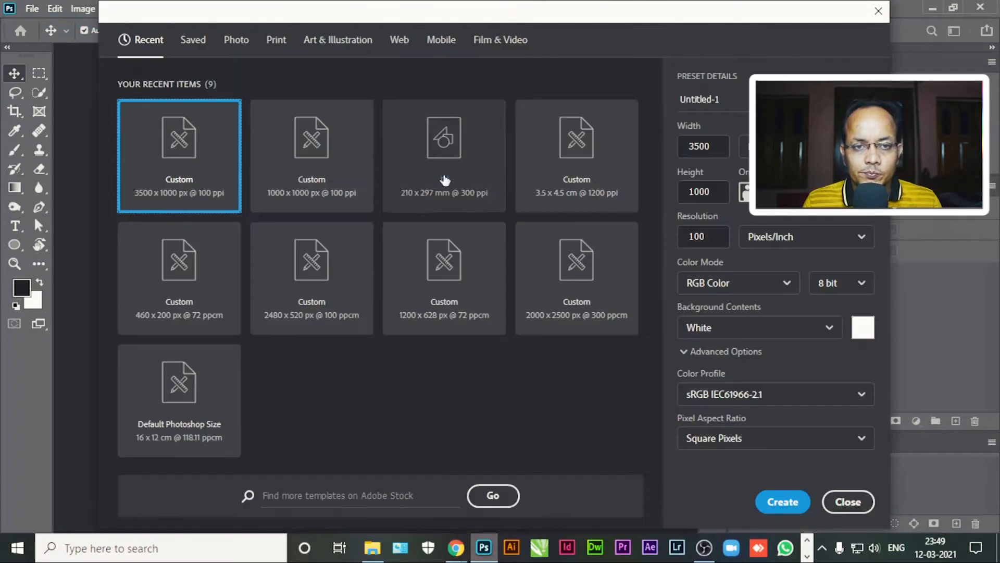
{"action": "left_click", "coordinate": [276, 40]}
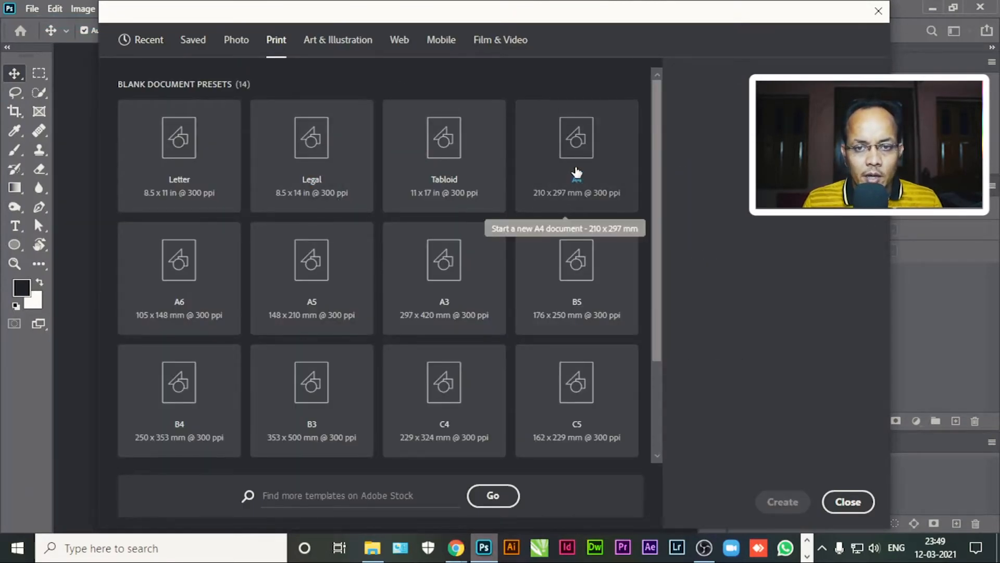
{"action": "left_click", "coordinate": [310, 304]}
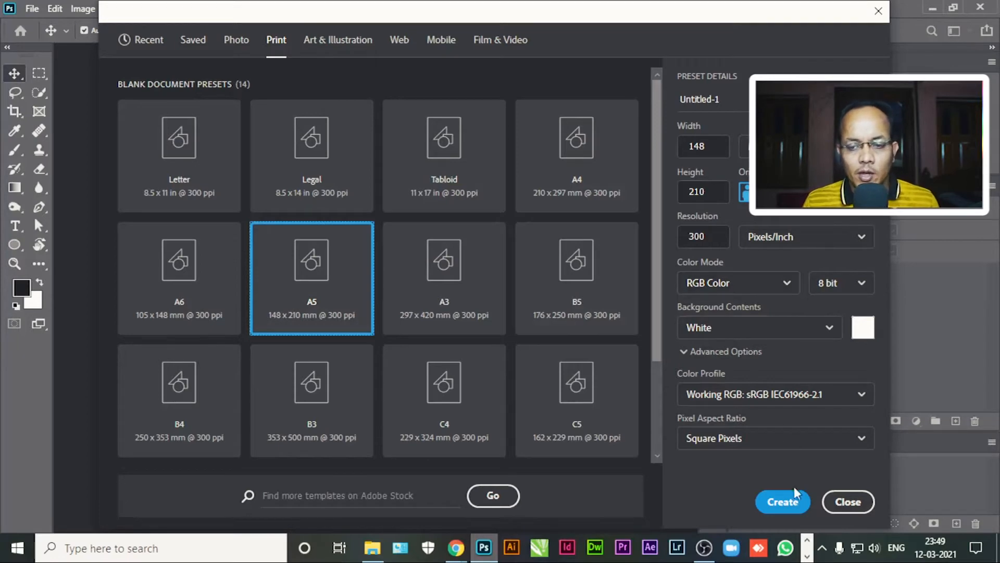
{"action": "left_click", "coordinate": [794, 504]}
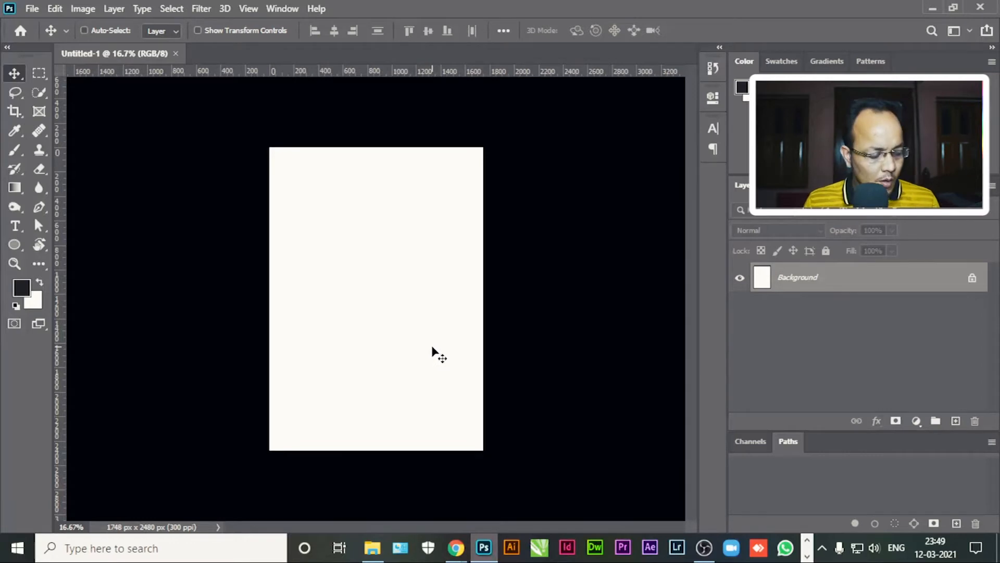
Save the document in the Design folder as a Photoshop file named "Advertisemnet Poster Design".
{"action": "key", "text": "ctrl+s"}
{"action": "left_click", "coordinate": [579, 402]}
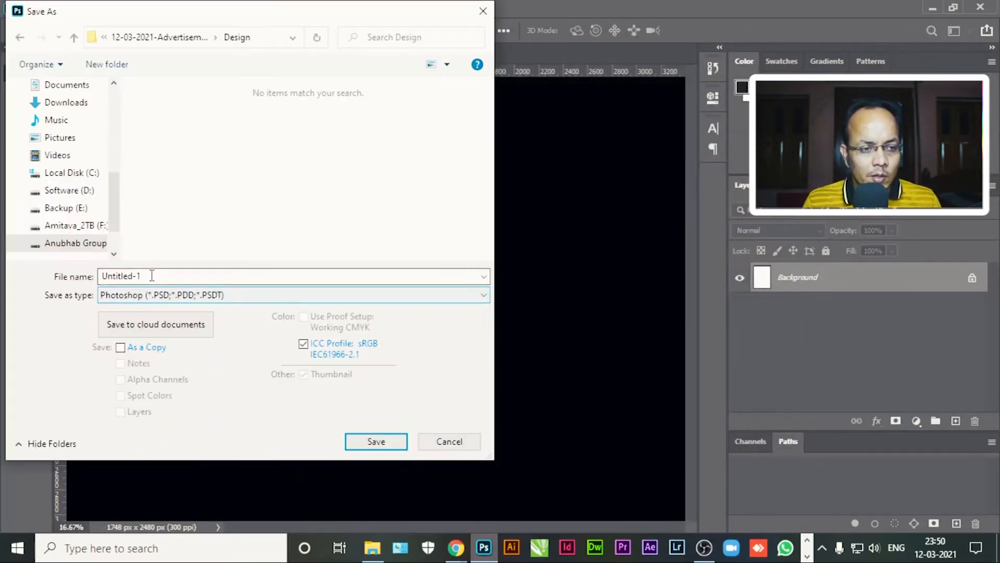
{"action": "left_click", "coordinate": [151, 276]}
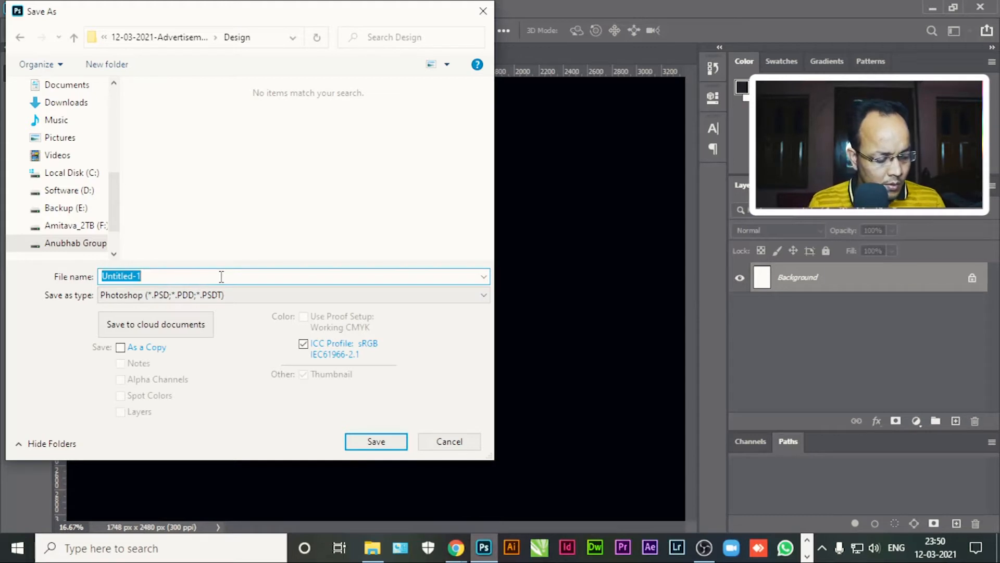
{"action": "type", "text": "Ad"}
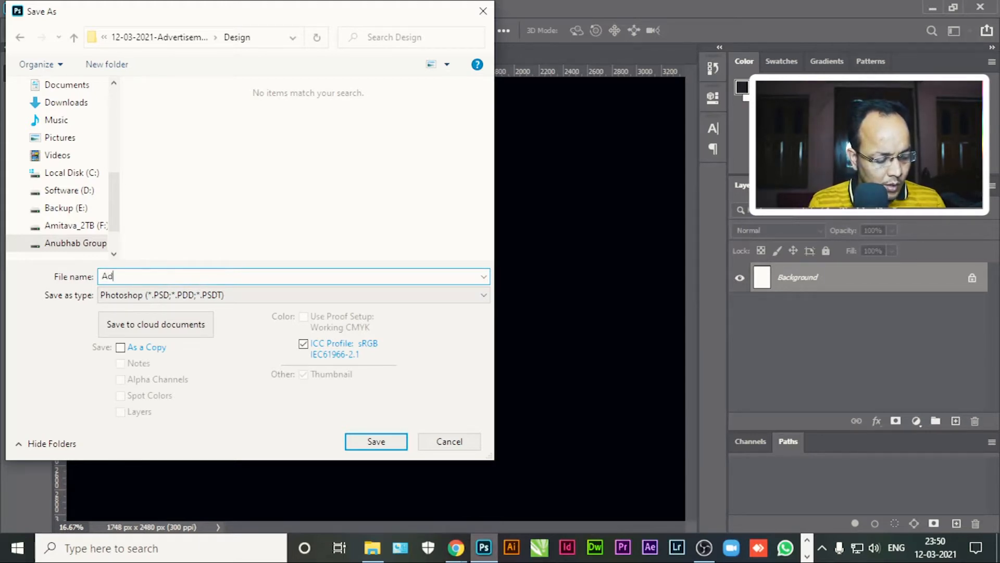
{"action": "type", "text": "vertisemn"}
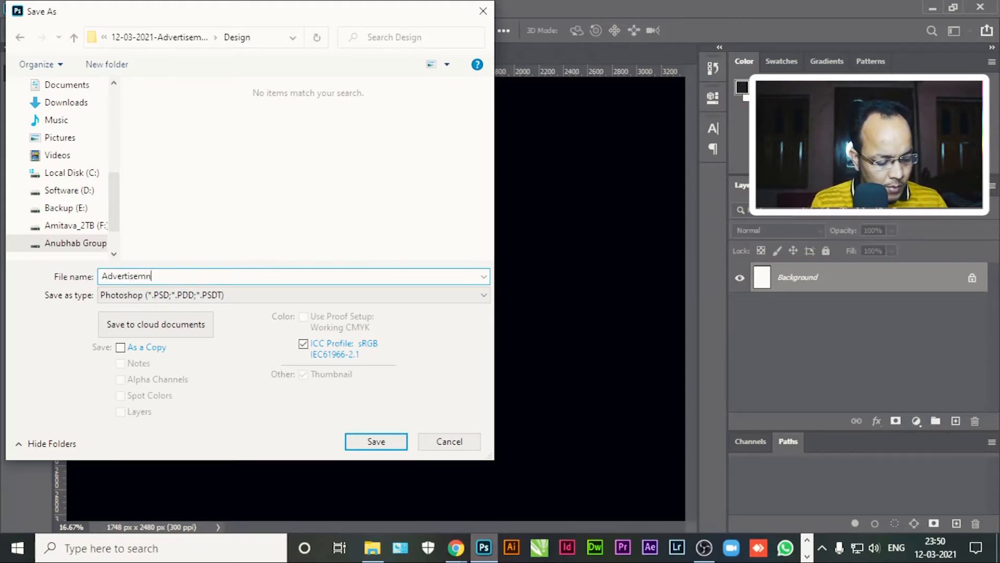
{"action": "type", "text": "et Poster"}
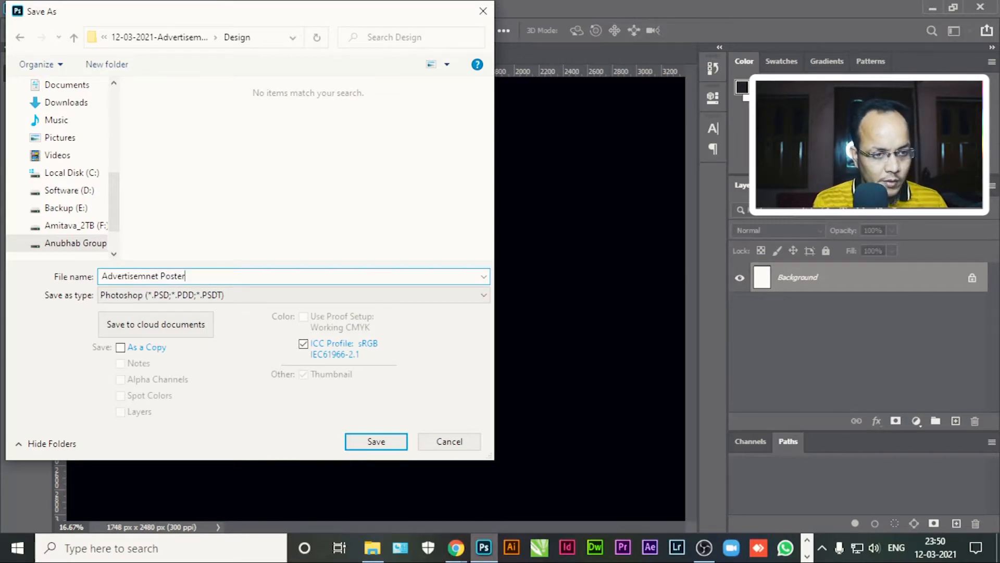
{"action": "type", "text": " Design"}
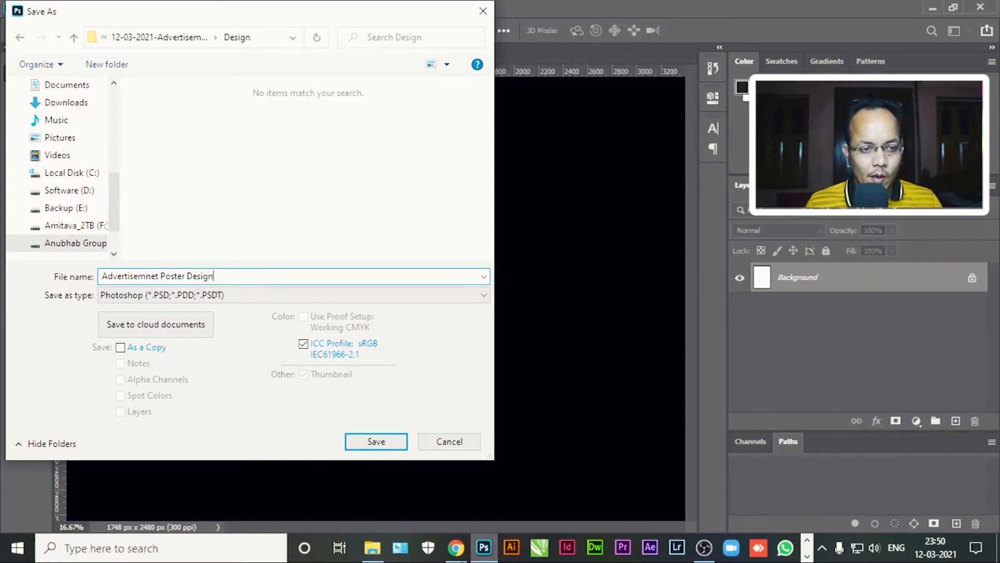
{"action": "key", "text": "Return"}
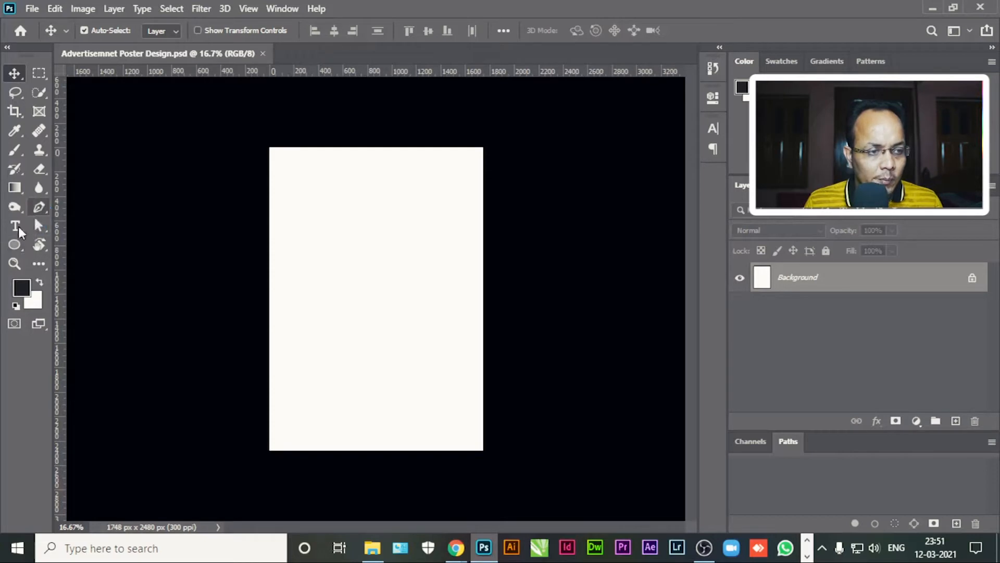
Draw a dark, wavy-bottomed header shape, about 2388 x 952 px, across the page top with the Pen tool and refine its curve handles.
{"action": "left_click", "coordinate": [38, 208]}
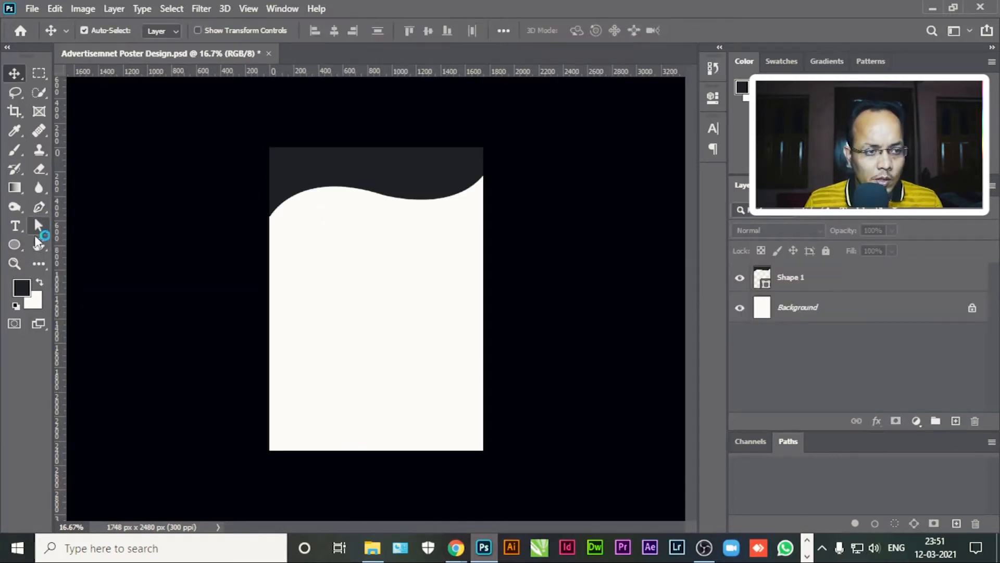
{"action": "left_click", "coordinate": [38, 228]}
{"action": "left_click", "coordinate": [333, 192]}
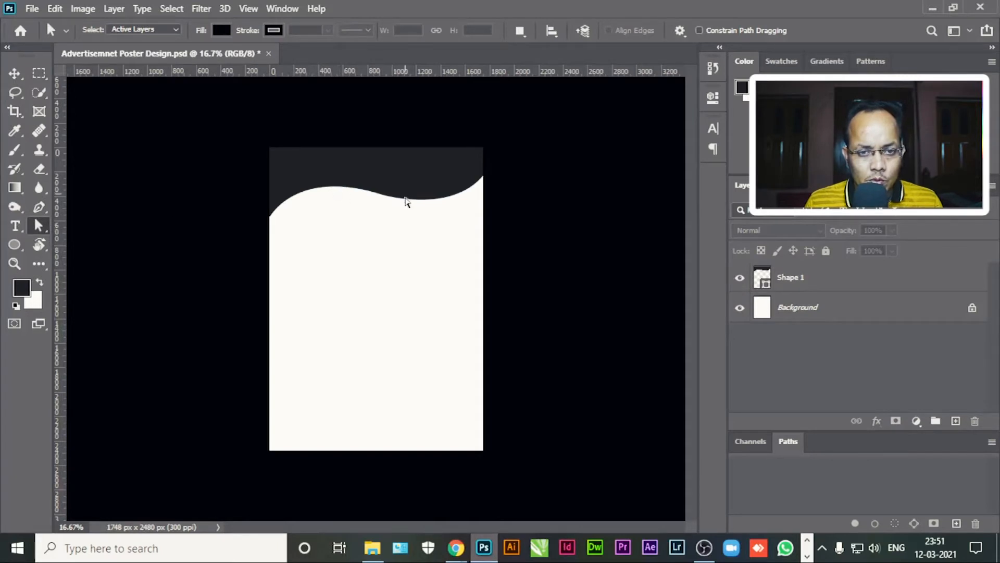
{"action": "left_click", "coordinate": [760, 278]}
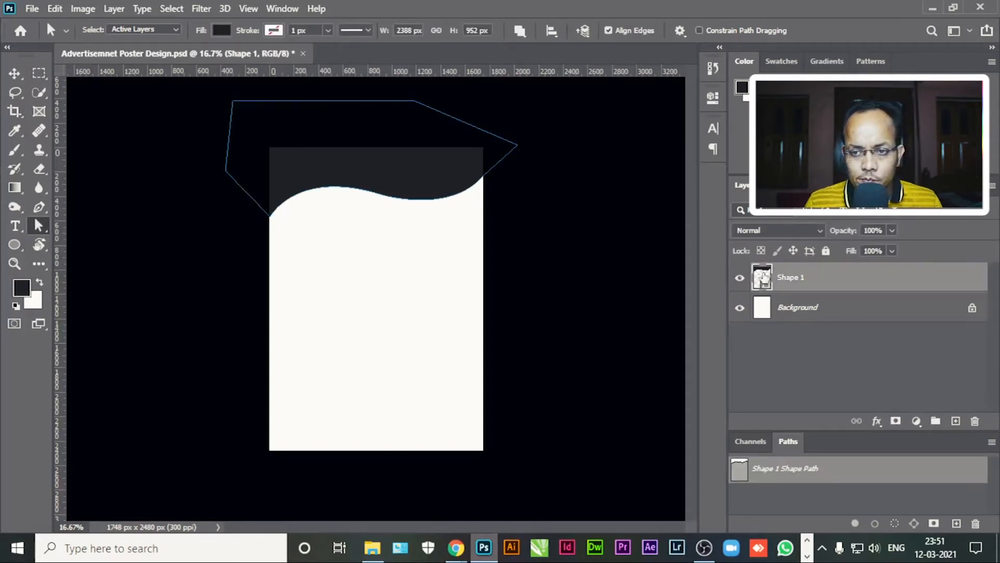
{"action": "left_click", "coordinate": [386, 197]}
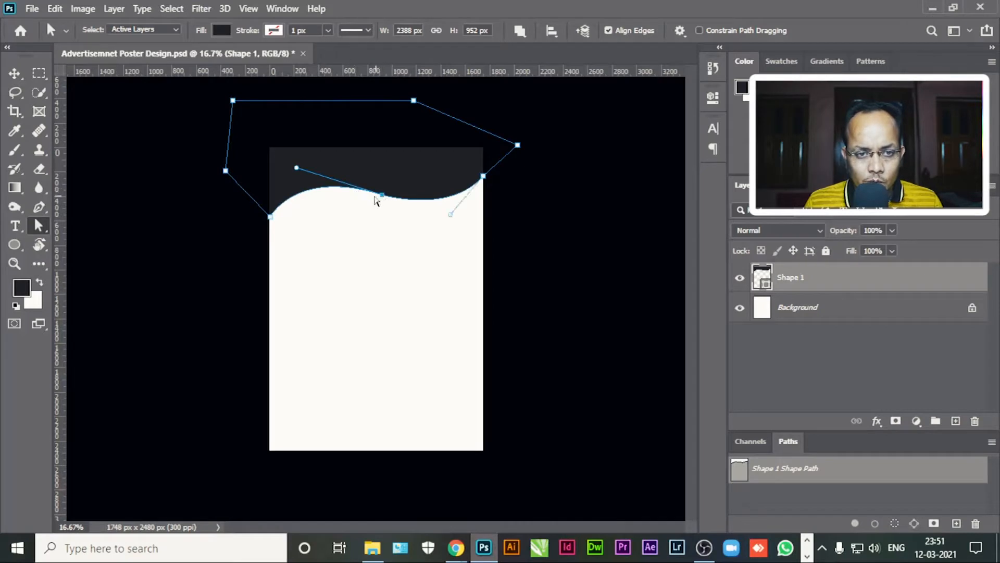
{"action": "left_click_drag", "start_coordinate": [451, 217], "coordinate": [447, 215]}
{"action": "left_click", "coordinate": [270, 216]}
{"action": "left_click", "coordinate": [296, 168]}
{"action": "left_click_drag", "start_coordinate": [297, 168], "coordinate": [305, 168]}
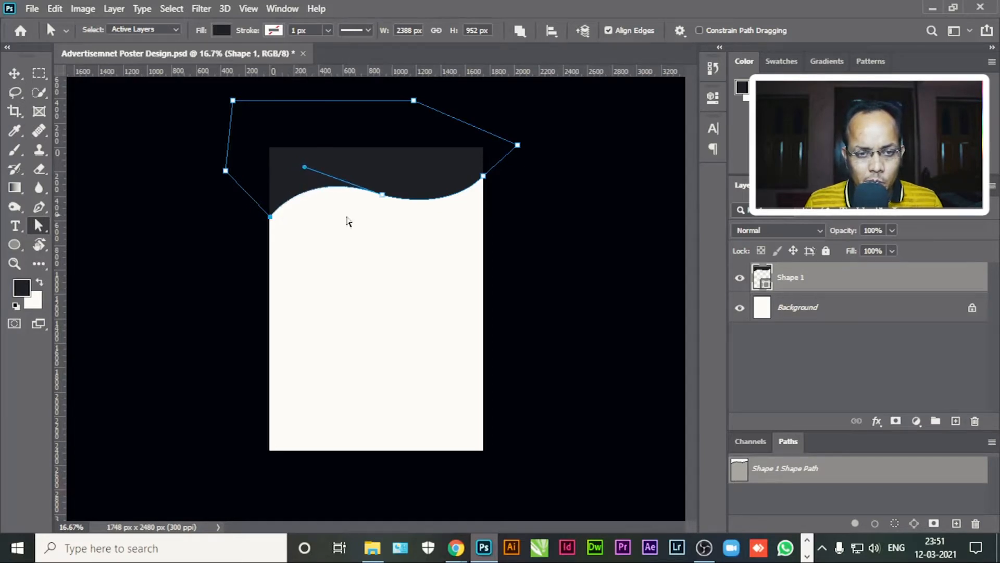
{"action": "left_click", "coordinate": [536, 214]}
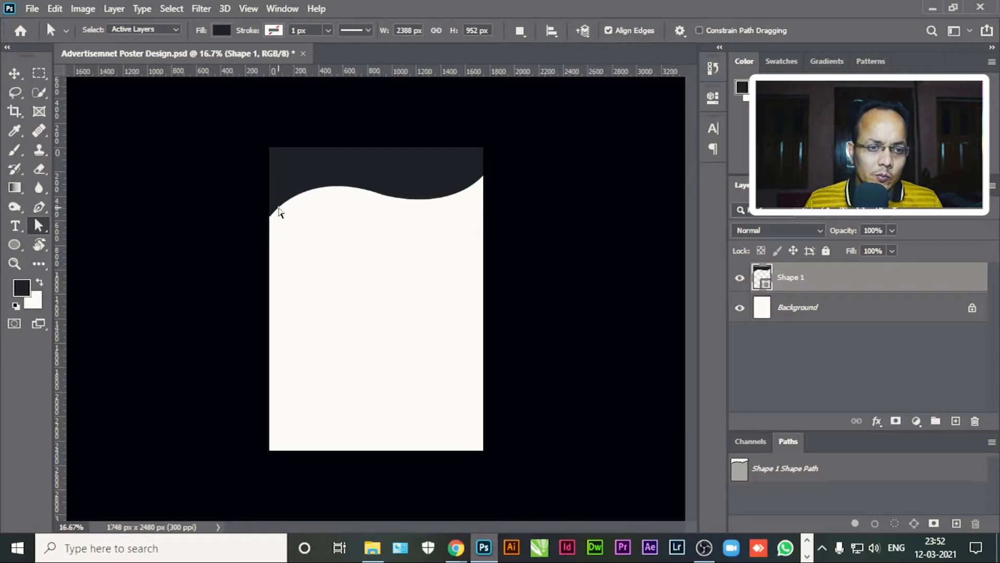
Move the anchor point at the left end of the header's wave exactly onto the page's left edge.
{"action": "left_click", "coordinate": [274, 223]}
{"action": "left_click", "coordinate": [269, 217]}
{"action": "scroll", "coordinate": [268, 220], "scroll_direction": "up", "scroll_amount": 8}
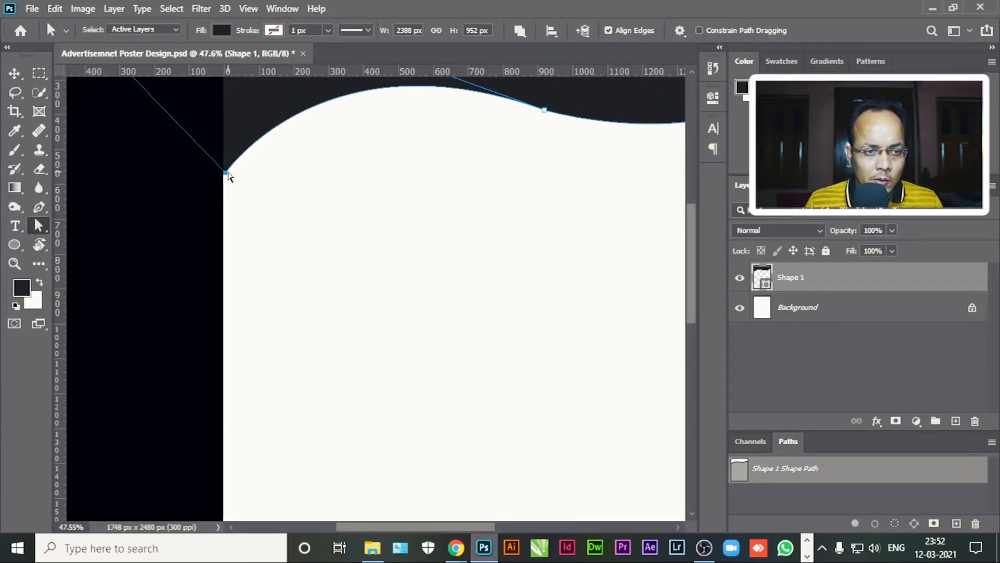
{"action": "left_click_drag", "start_coordinate": [228, 174], "coordinate": [223, 175]}
{"action": "left_click", "coordinate": [365, 166]}
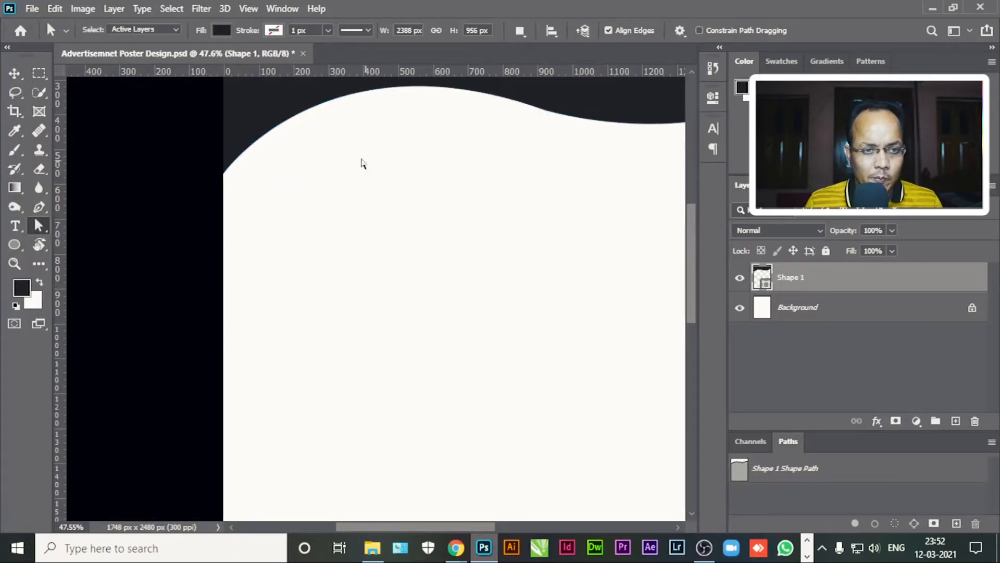
Fine-tune the right half of the header's wave by adjusting the curve handle of the anchor at the page's right edge.
{"action": "scroll", "coordinate": [356, 160], "scroll_direction": "down", "scroll_amount": 5}
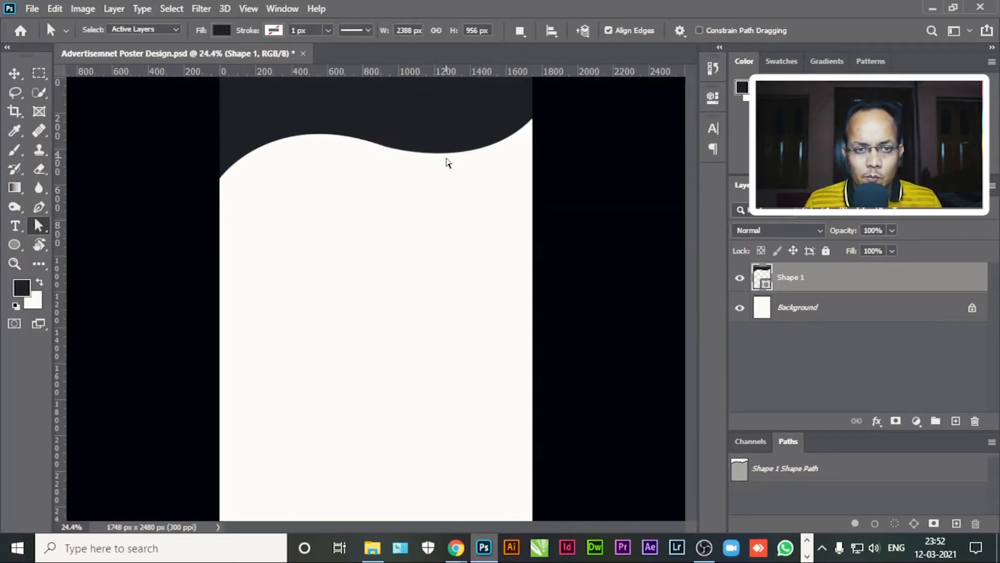
{"action": "scroll", "coordinate": [436, 144], "scroll_direction": "up", "scroll_amount": 1}
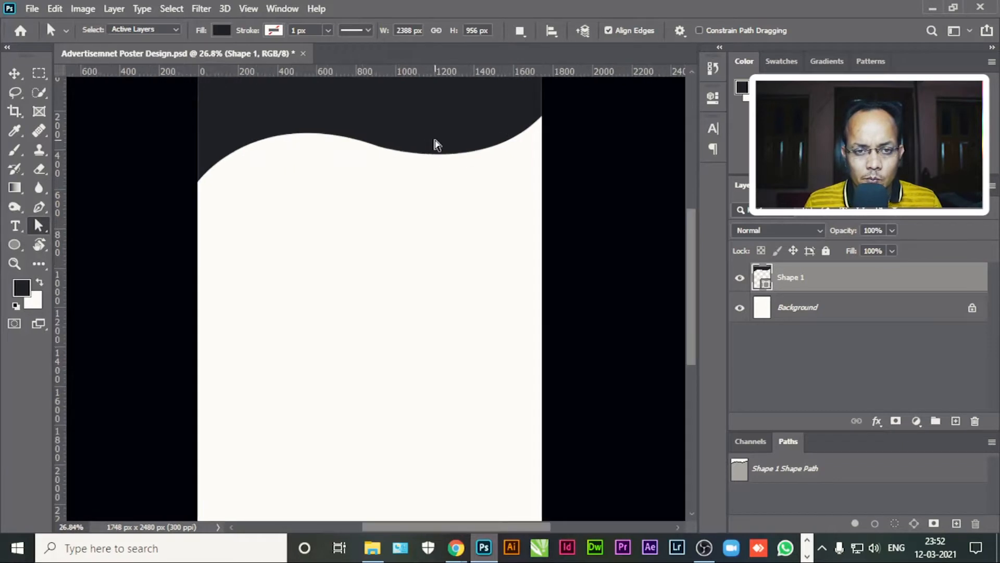
{"action": "scroll", "coordinate": [415, 157], "scroll_direction": "up", "scroll_amount": 1}
{"action": "left_click", "coordinate": [408, 157]}
{"action": "left_click", "coordinate": [393, 155]}
{"action": "left_click", "coordinate": [376, 148]}
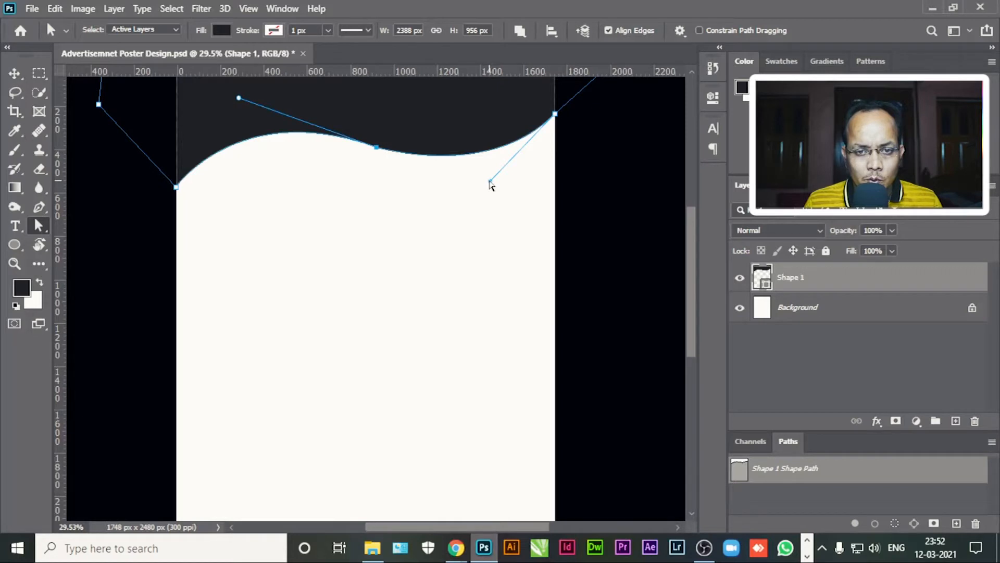
{"action": "left_click_drag", "start_coordinate": [490, 180], "coordinate": [486, 174]}
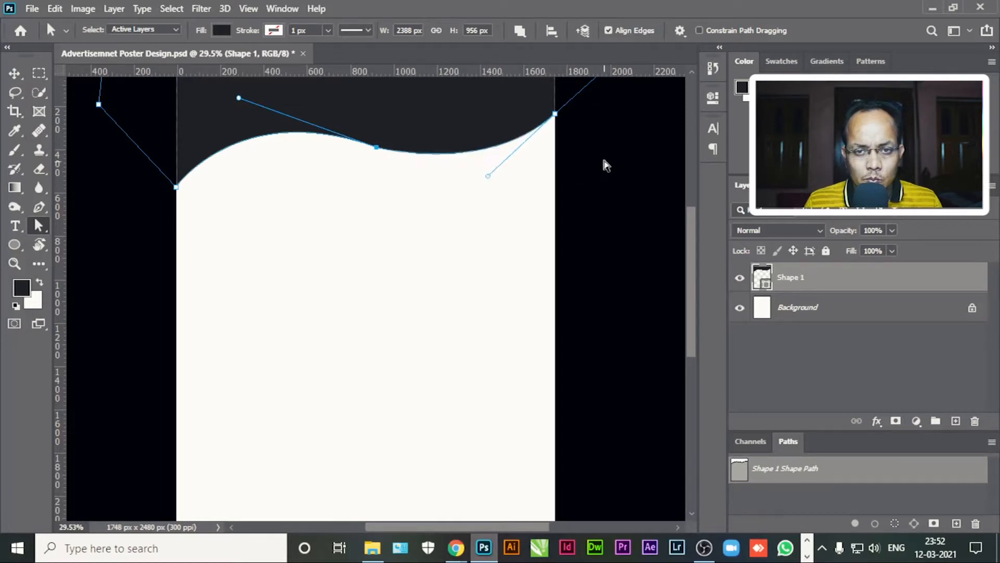
{"action": "left_click", "coordinate": [566, 123]}
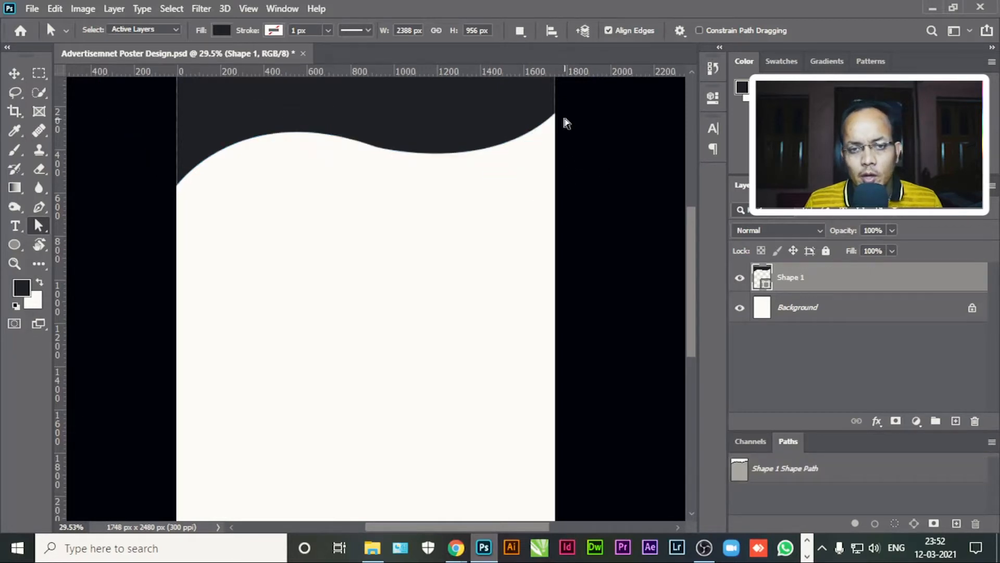
{"action": "left_click", "coordinate": [391, 155]}
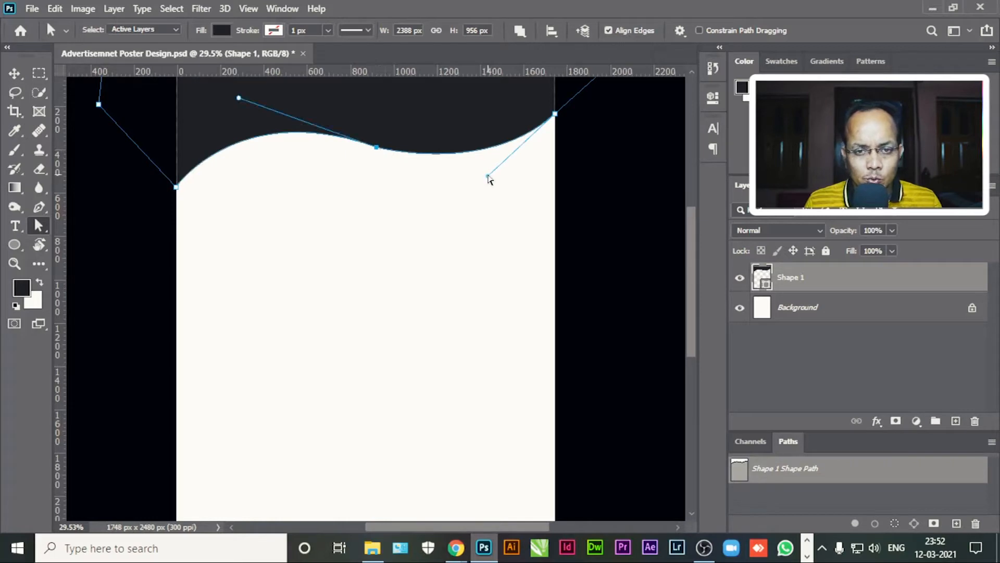
{"action": "left_click_drag", "start_coordinate": [489, 179], "coordinate": [495, 183]}
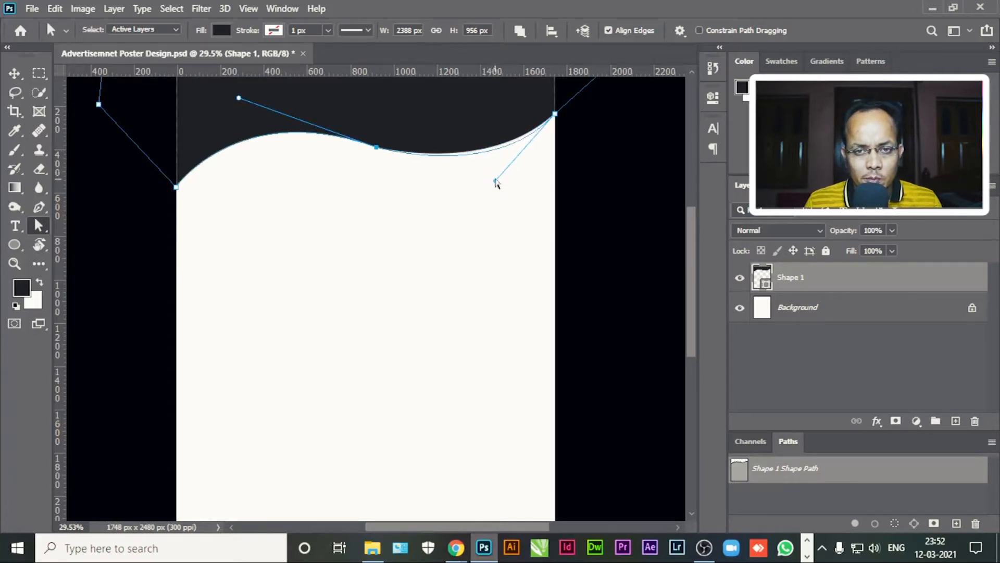
{"action": "left_click", "coordinate": [576, 177]}
{"action": "key", "text": "ctrl+minus"}
{"action": "key", "text": "ctrl+minus"}
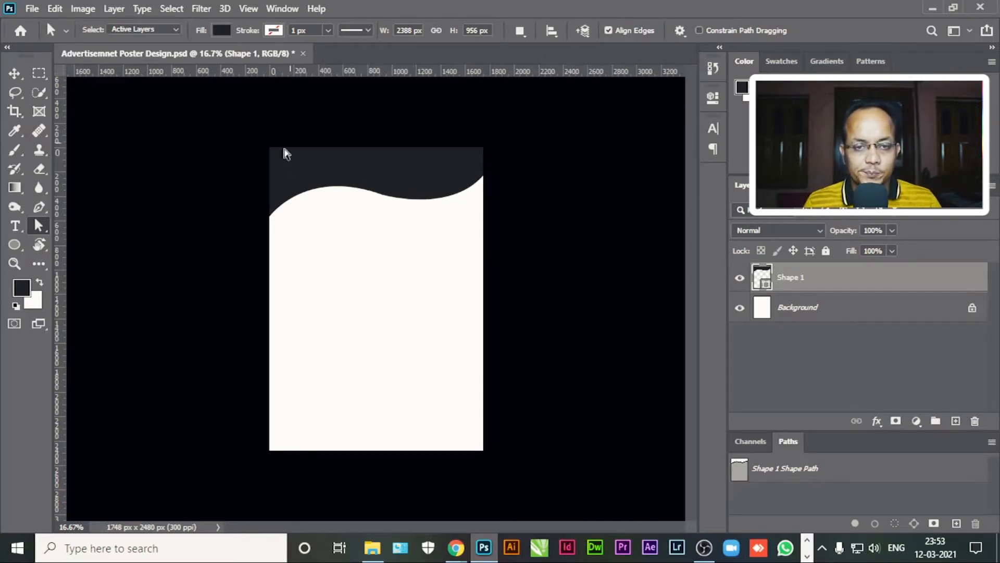
Rename the wave shape's layer to "Header" and keep that layer selected.
{"action": "double_click", "coordinate": [791, 277]}
{"action": "type", "text": "Header"}
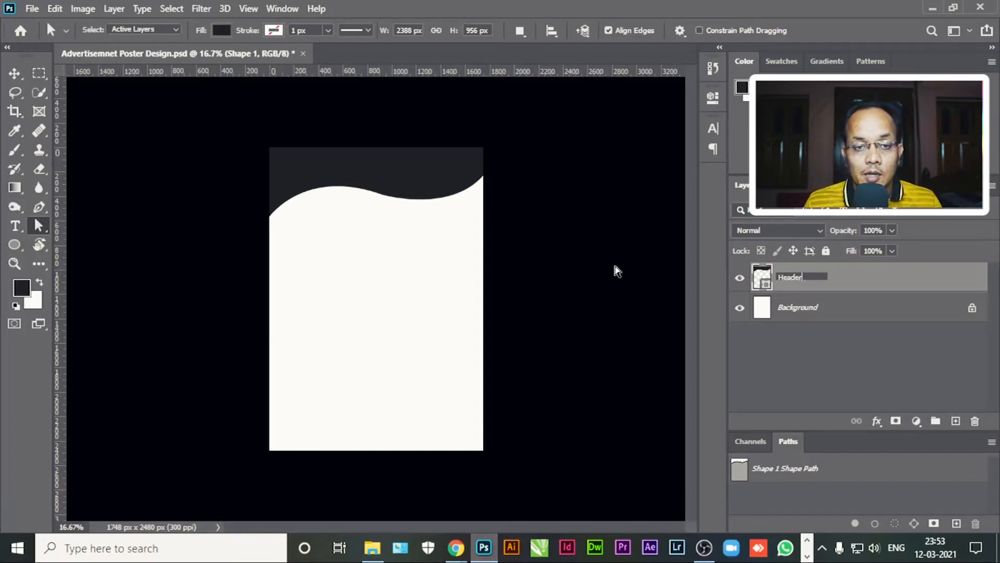
{"action": "left_click", "coordinate": [809, 309]}
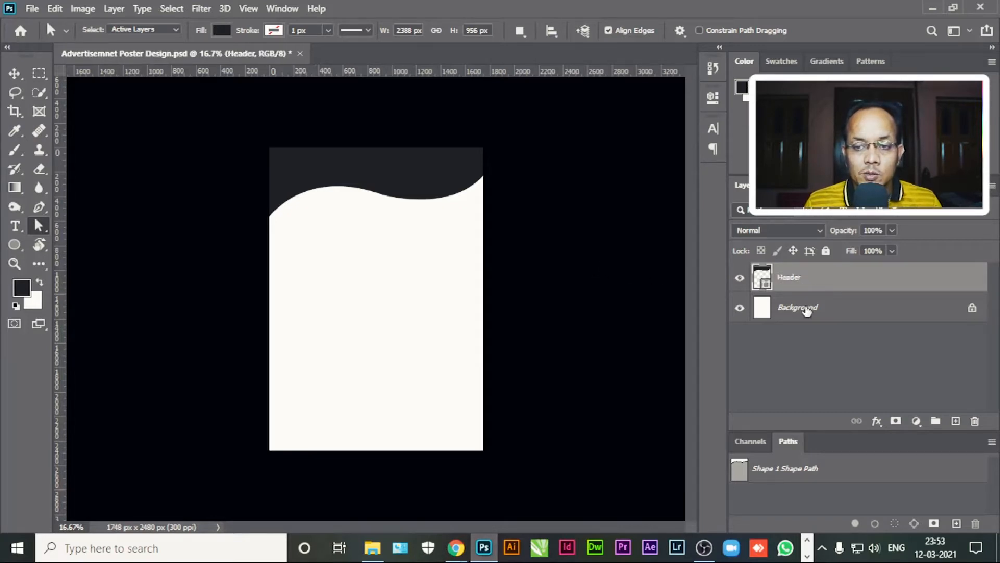
{"action": "left_click", "coordinate": [808, 282]}
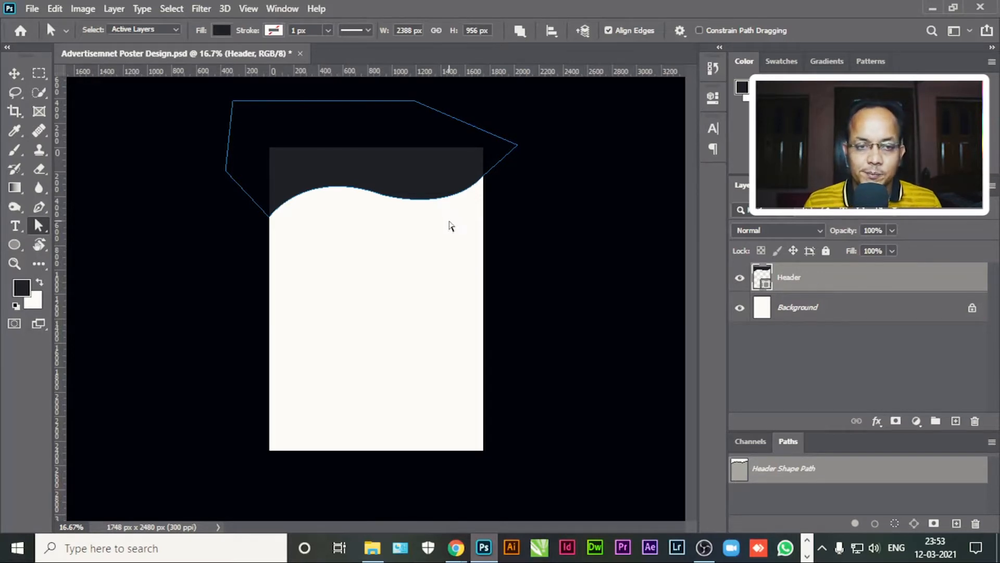
Duplicate the Header layer and flip the copy vertically.
{"action": "key", "text": "Return"}
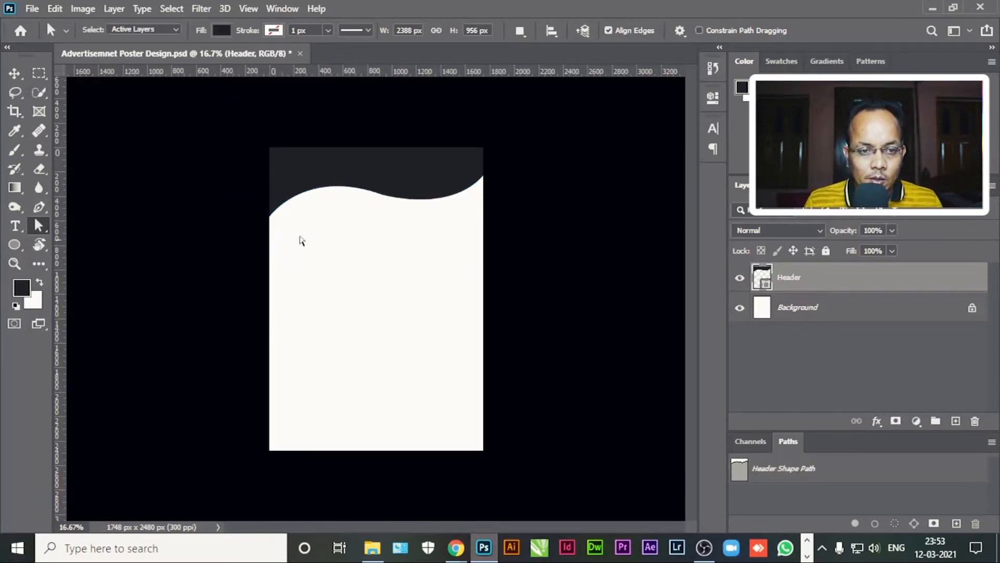
{"action": "left_click", "coordinate": [39, 207]}
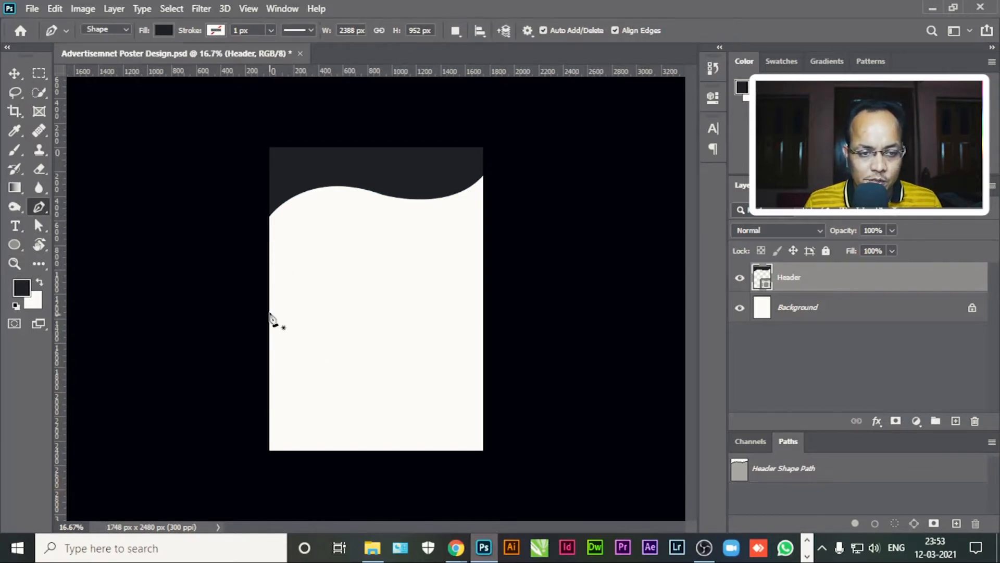
{"action": "key", "text": "v"}
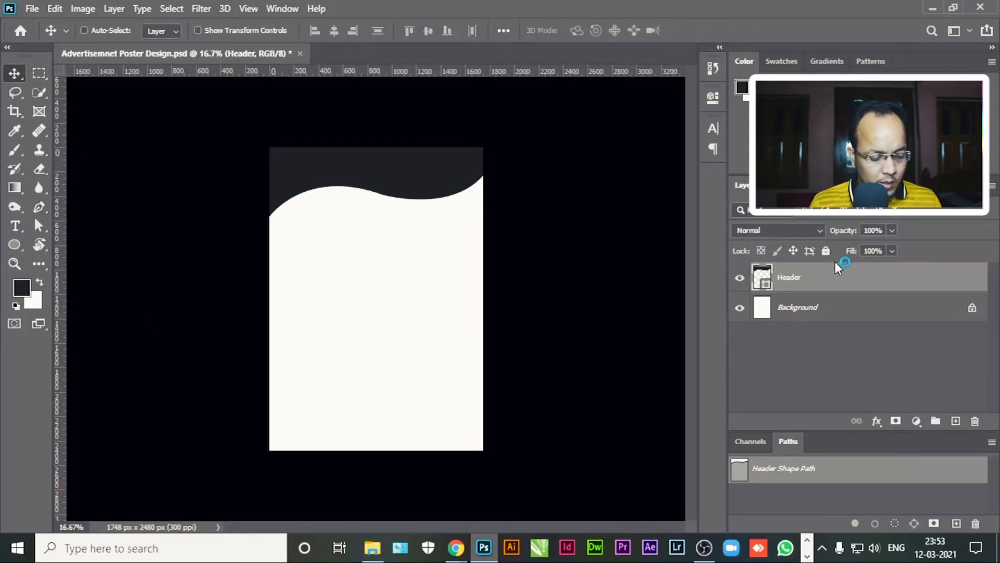
{"action": "key", "text": "ctrl+j"}
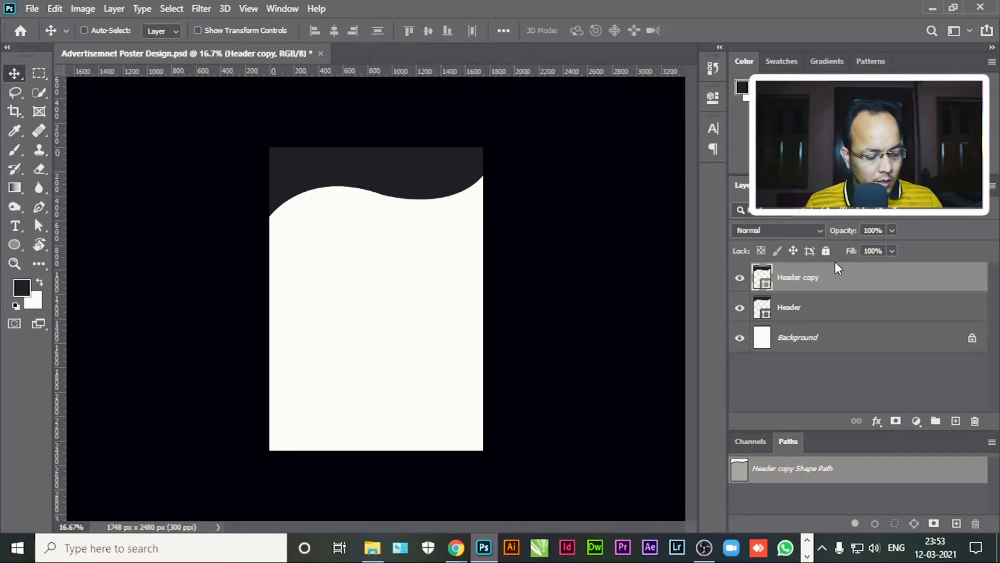
{"action": "key", "text": "ctrl+t"}
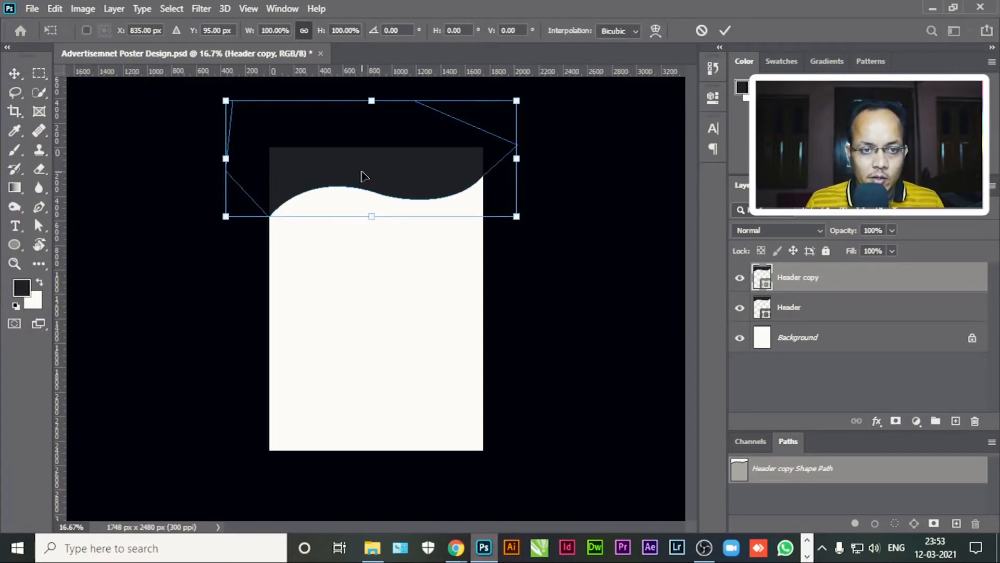
{"action": "right_click", "coordinate": [364, 176]}
{"action": "left_click", "coordinate": [418, 431]}
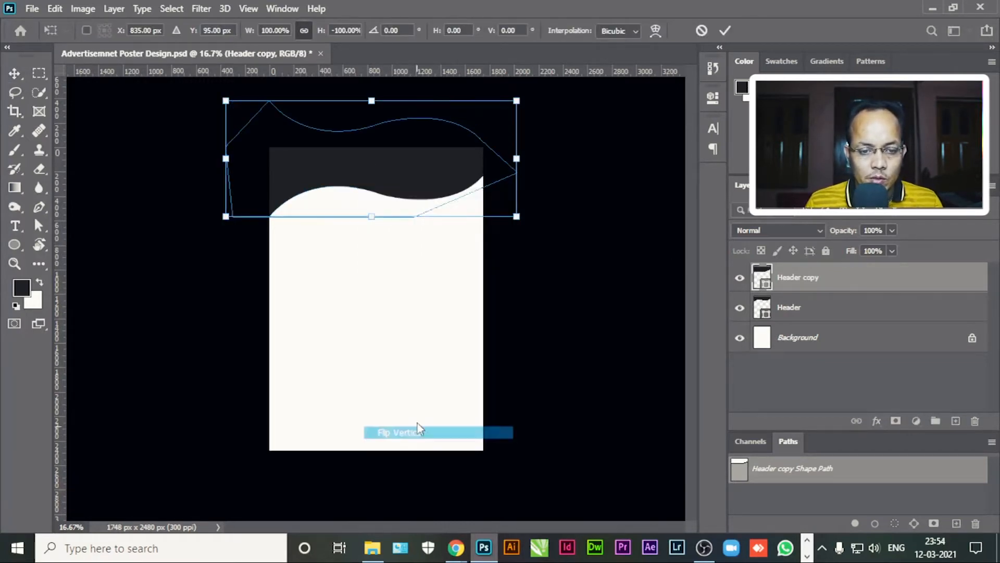
{"action": "key", "text": "Return"}
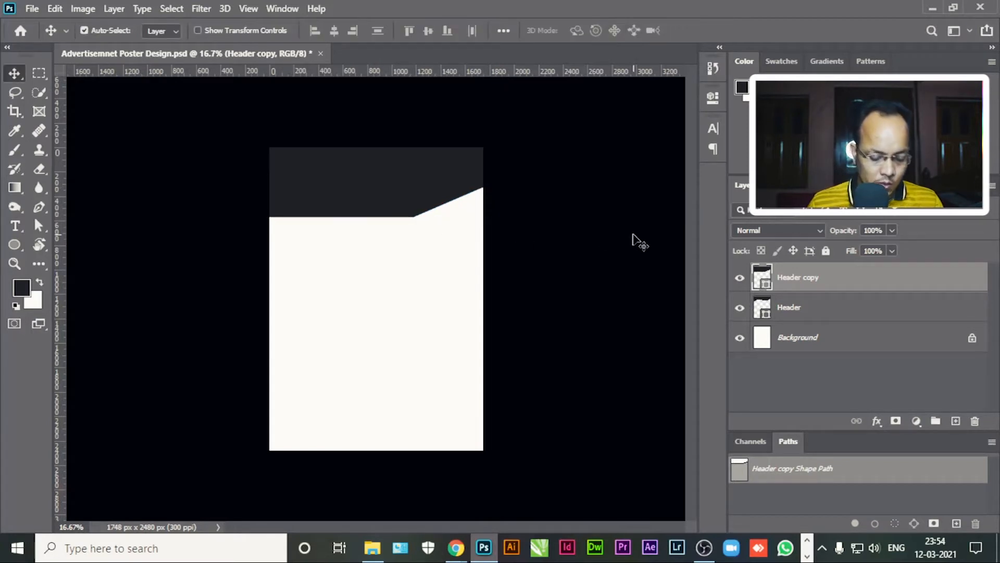
Move the flipped header copy straight down until its wavy edge crosses the page just around mid-height, above the lower half.
{"action": "key", "text": "shift+Down"}
{"action": "key", "text": "shift+Down"}
{"action": "key", "text": "shift+Down"}
{"action": "key", "text": "shift+Down"}
{"action": "key", "text": "shift+Down"}
{"action": "key", "text": "shift+Down"}
{"action": "key", "text": "shift+Down"}
{"action": "key", "text": "shift+Down"}
{"action": "key", "text": "shift+Down"}
{"action": "key", "text": "shift+Down"}
{"action": "key", "text": "shift+Down"}
{"action": "key", "text": "shift+Down"}
{"action": "key", "text": "shift+Down"}
{"action": "key", "text": "shift+Down"}
{"action": "key", "text": "shift+Down"}
{"action": "key", "text": "shift+Down"}
{"action": "key", "text": "shift+Down"}
{"action": "key", "text": "shift+Down"}
{"action": "key", "text": "shift+Down"}
{"action": "key", "text": "shift+Down"}
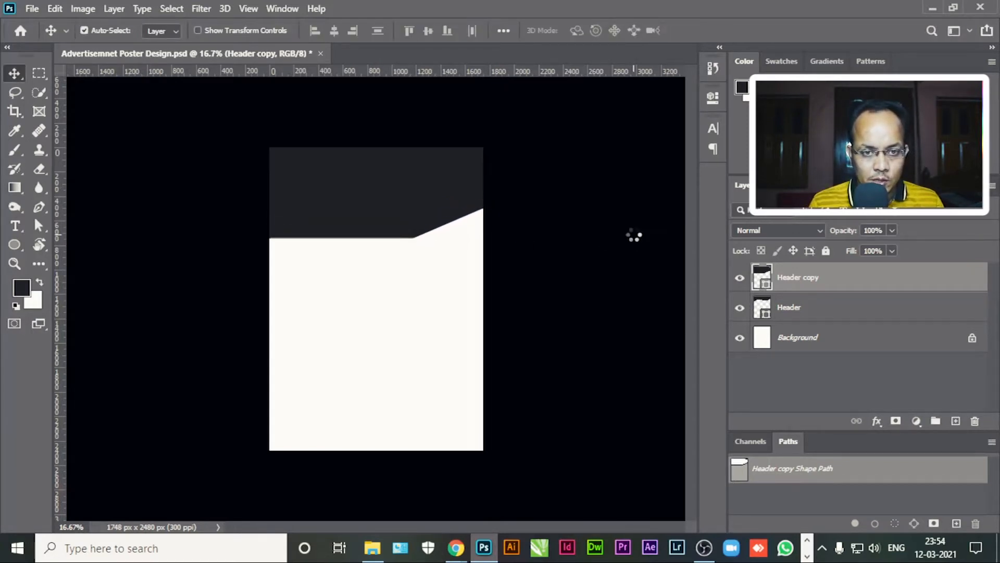
{"action": "key", "text": "shift+Down"}
{"action": "key", "text": "shift+Down"}
{"action": "key", "text": "shift+Down"}
{"action": "key", "text": "shift+Down"}
{"action": "key", "text": "shift+Down"}
{"action": "key", "text": "shift+Down"}
{"action": "key", "text": "shift+Down"}
{"action": "key", "text": "shift+Down"}
{"action": "key", "text": "shift+Down"}
{"action": "key", "text": "shift+Down"}
{"action": "key", "text": "shift+Down"}
{"action": "key", "text": "shift+Down"}
{"action": "key", "text": "shift+Down"}
{"action": "key", "text": "shift+Down"}
{"action": "key", "text": "shift+Down"}
{"action": "key", "text": "shift+Down"}
{"action": "key", "text": "shift+Down"}
{"action": "key", "text": "shift+Down"}
{"action": "key", "text": "shift+Down"}
{"action": "key", "text": "shift+Down"}
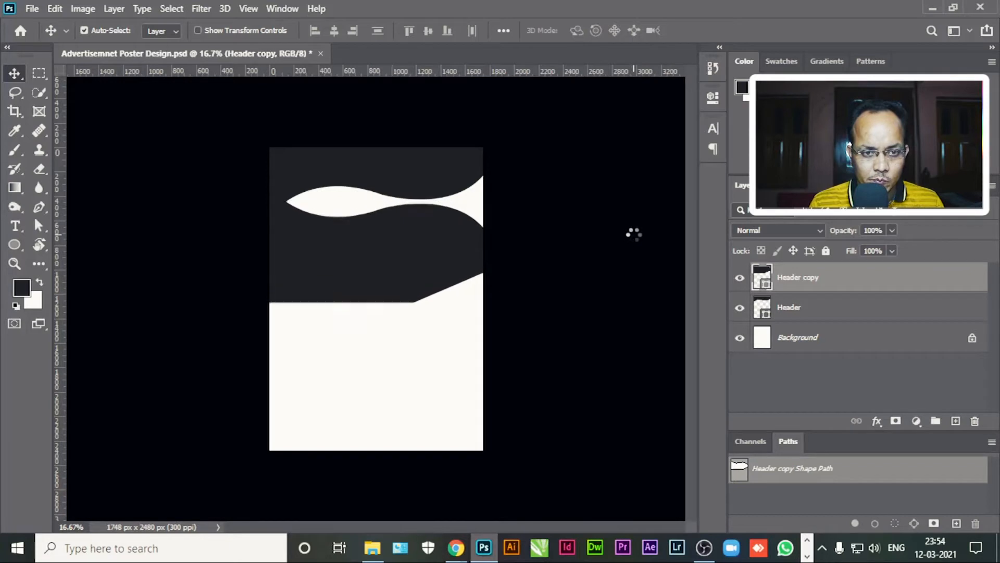
{"action": "key", "text": "shift+Down"}
{"action": "key", "text": "shift+Down"}
{"action": "key", "text": "shift+Down"}
{"action": "key", "text": "shift+Down"}
{"action": "key", "text": "shift+Down"}
{"action": "key", "text": "shift+Down"}
{"action": "key", "text": "shift+Down"}
{"action": "key", "text": "shift+Down"}
{"action": "key", "text": "shift+Down"}
{"action": "key", "text": "shift+Down"}
{"action": "key", "text": "shift+Down"}
{"action": "key", "text": "shift+Down"}
{"action": "key", "text": "shift+Down"}
{"action": "key", "text": "shift+Down"}
{"action": "key", "text": "shift+Down"}
{"action": "key", "text": "shift+Down"}
{"action": "key", "text": "shift+Down"}
{"action": "key", "text": "shift+Down"}
{"action": "key", "text": "shift+Down"}
{"action": "key", "text": "shift+Down"}
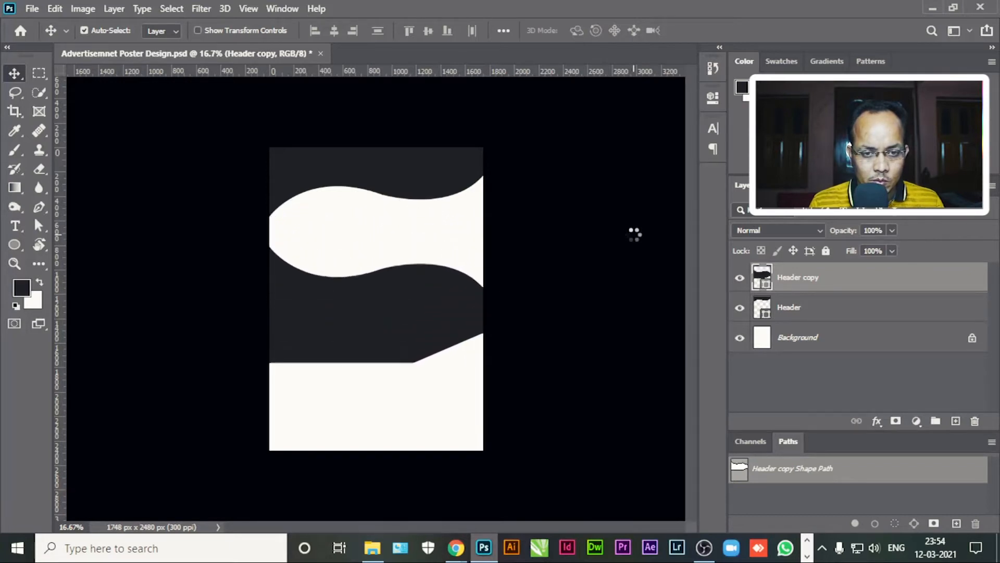
{"action": "key", "text": "shift+Down"}
{"action": "key", "text": "shift+Down"}
{"action": "key", "text": "shift+Down"}
{"action": "key", "text": "shift+Down"}
{"action": "key", "text": "shift+Down"}
{"action": "key", "text": "shift+Down"}
{"action": "key", "text": "shift+Down"}
{"action": "key", "text": "shift+Down"}
{"action": "key", "text": "shift+Down"}
{"action": "key", "text": "shift+Down"}
{"action": "key", "text": "shift+Down"}
{"action": "key", "text": "shift+Down"}
{"action": "key", "text": "shift+Down"}
{"action": "key", "text": "shift+Down"}
{"action": "key", "text": "shift+Down"}
{"action": "key", "text": "shift+Down"}
{"action": "key", "text": "shift+Down"}
{"action": "key", "text": "shift+Down"}
{"action": "key", "text": "shift+Down"}
{"action": "key", "text": "shift+Down"}
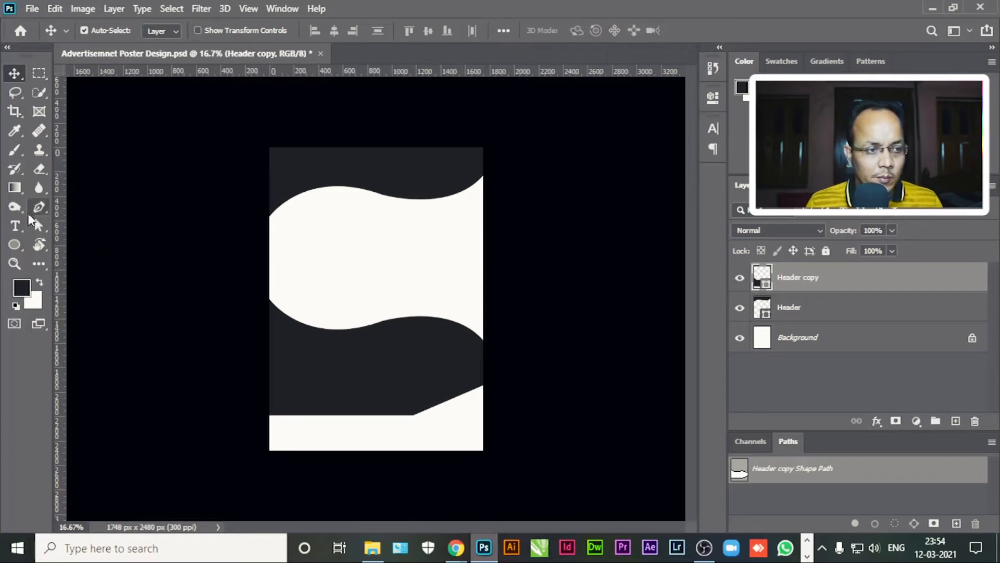
Draw a dark rectangle about 2114 x 893 px across the page bottom, covering the white gap below the flipped wave.
{"action": "left_click", "coordinate": [19, 249]}
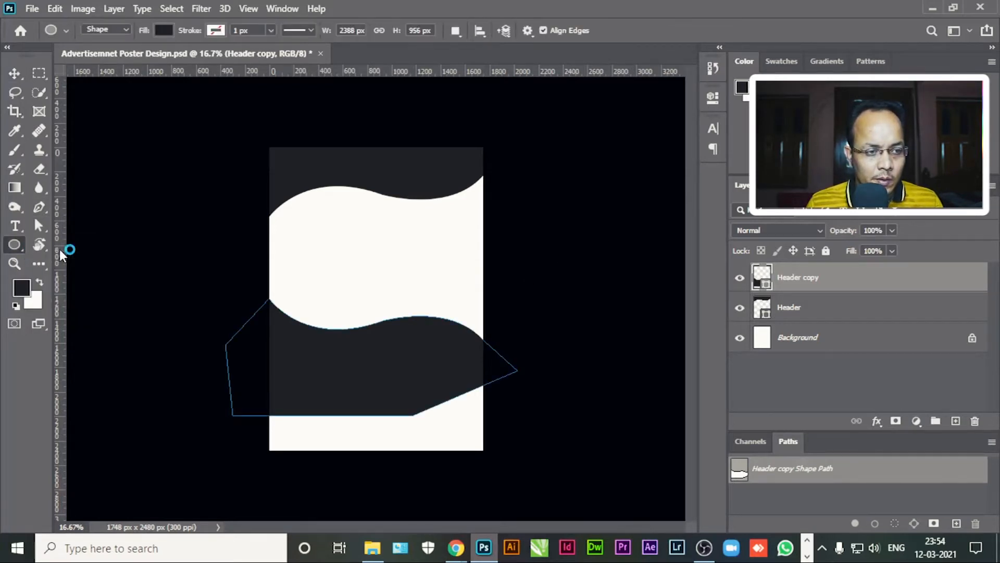
{"action": "key", "text": "shift+u"}
{"action": "left_click_drag", "start_coordinate": [515, 475], "coordinate": [256, 367]}
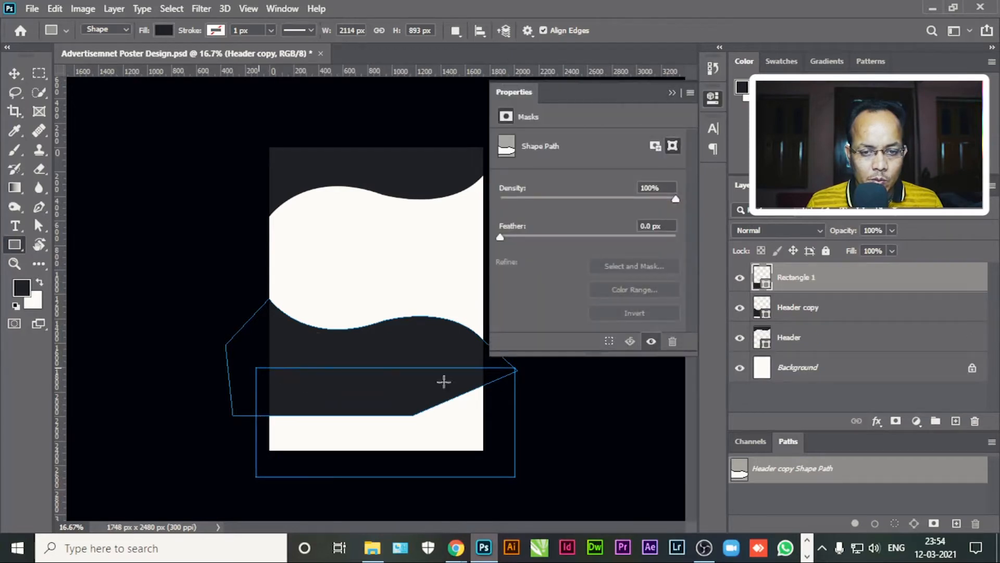
{"action": "key", "text": "v"}
{"action": "left_click", "coordinate": [138, 198]}
{"action": "left_click", "coordinate": [439, 393]}
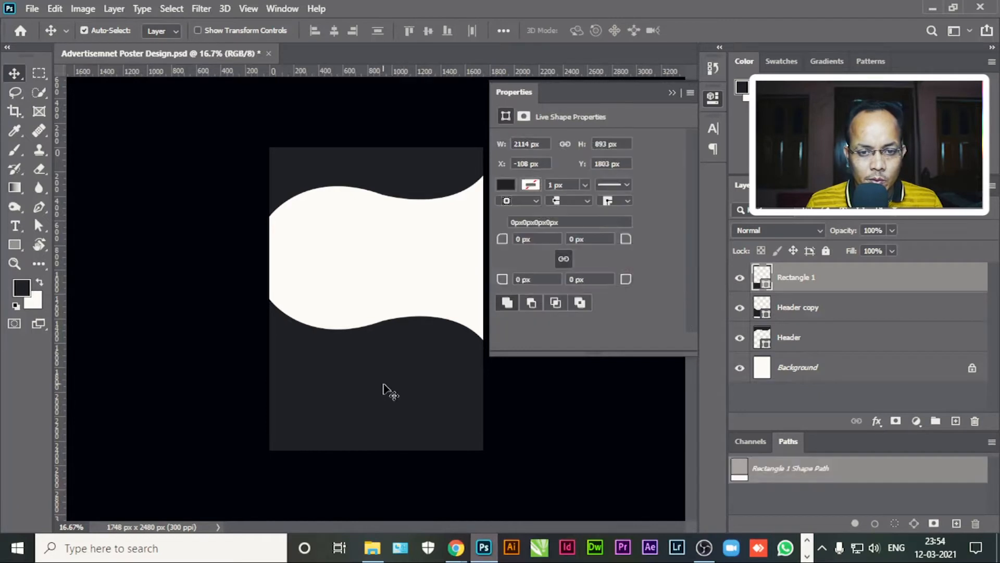
Merge the Rectangle 1 and Header copy layers into a single shape layer.
{"action": "left_click", "coordinate": [357, 340]}
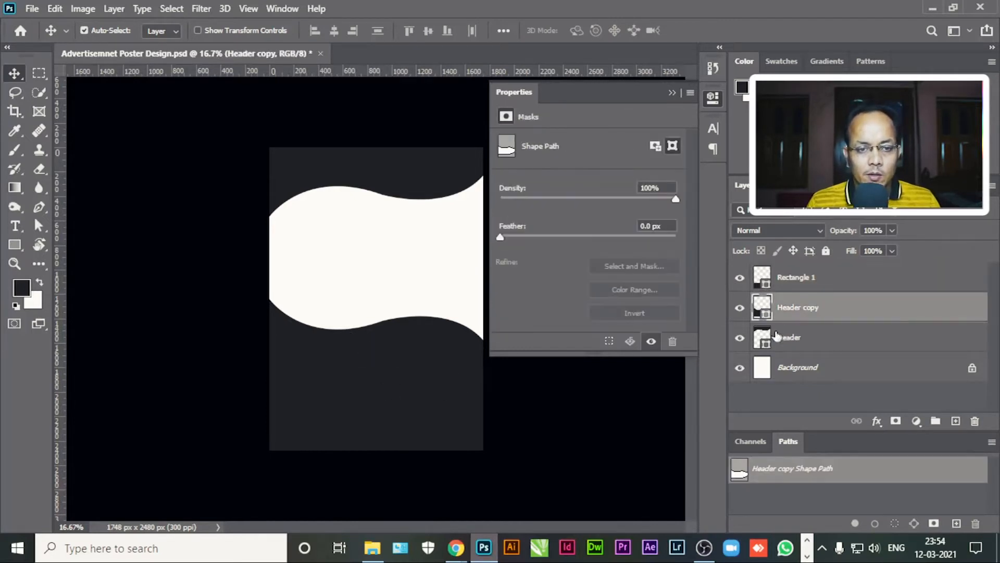
{"action": "left_click", "coordinate": [768, 285]}
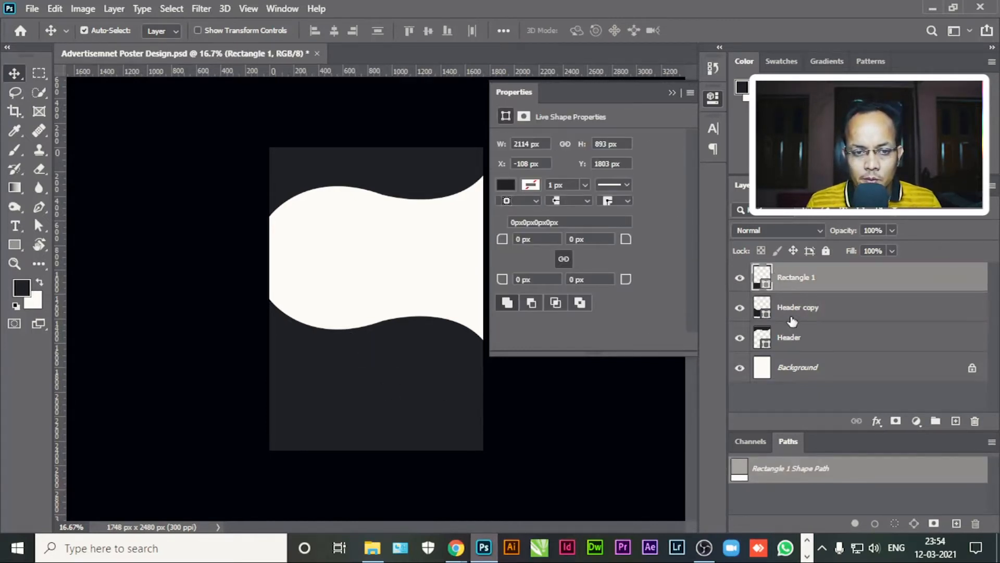
{"action": "left_click", "coordinate": [810, 313], "text": "shift"}
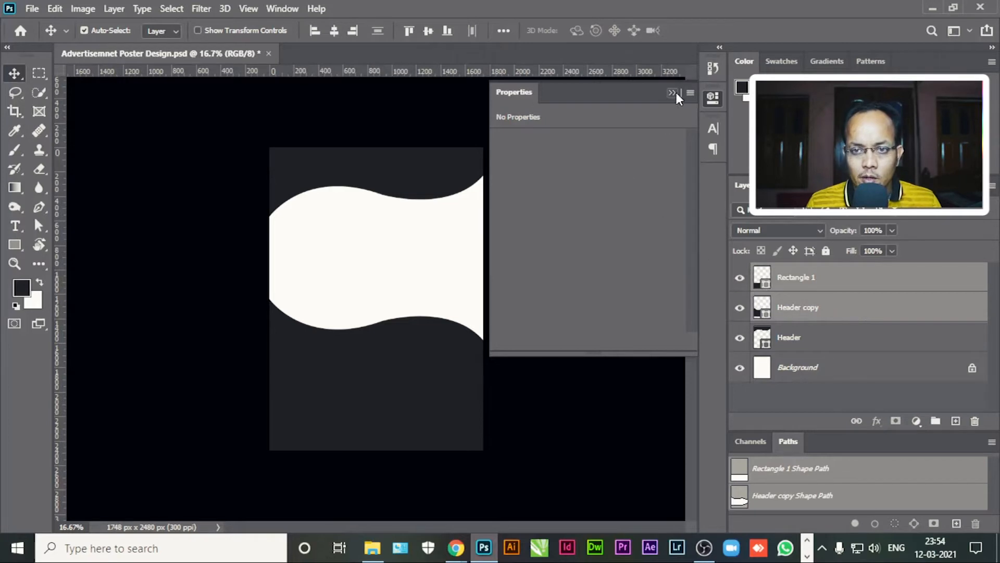
{"action": "key", "text": "ctrl+e"}
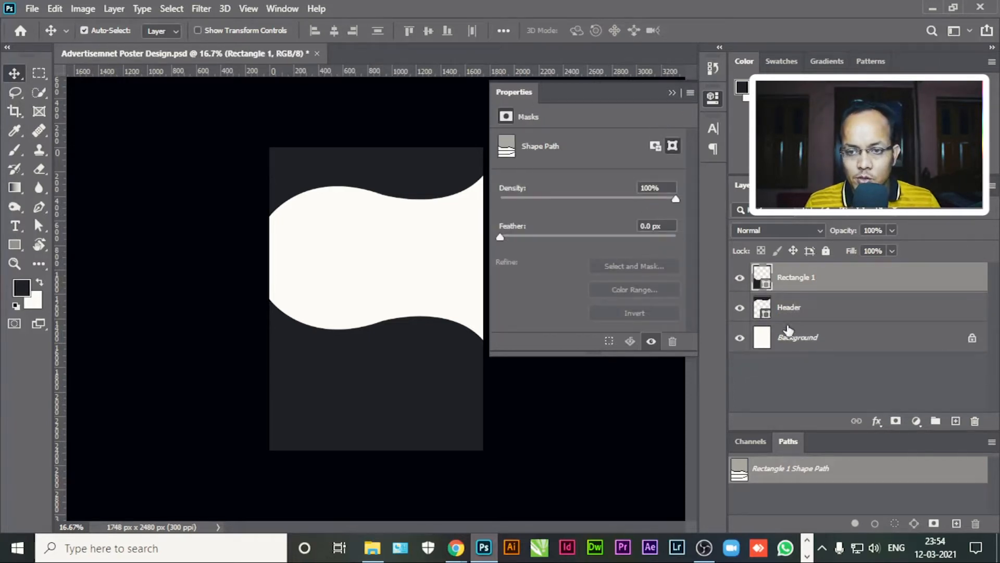
Examine the merged lower shape by toggling its visibility and selecting its rectangle and wave paths individually.
{"action": "left_click", "coordinate": [739, 278]}
{"action": "left_click", "coordinate": [738, 279]}
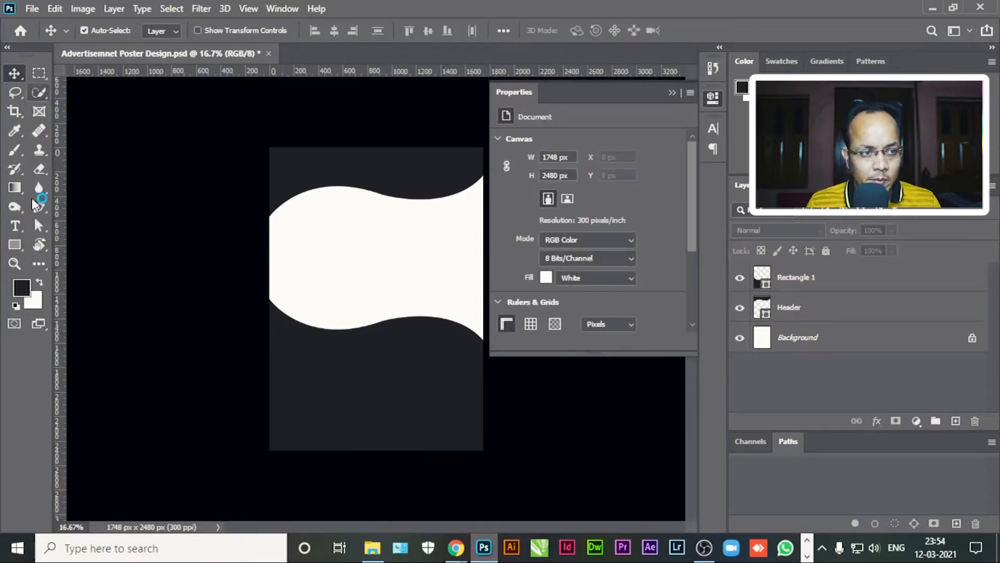
{"action": "key", "text": "a"}
{"action": "left_click", "coordinate": [762, 291]}
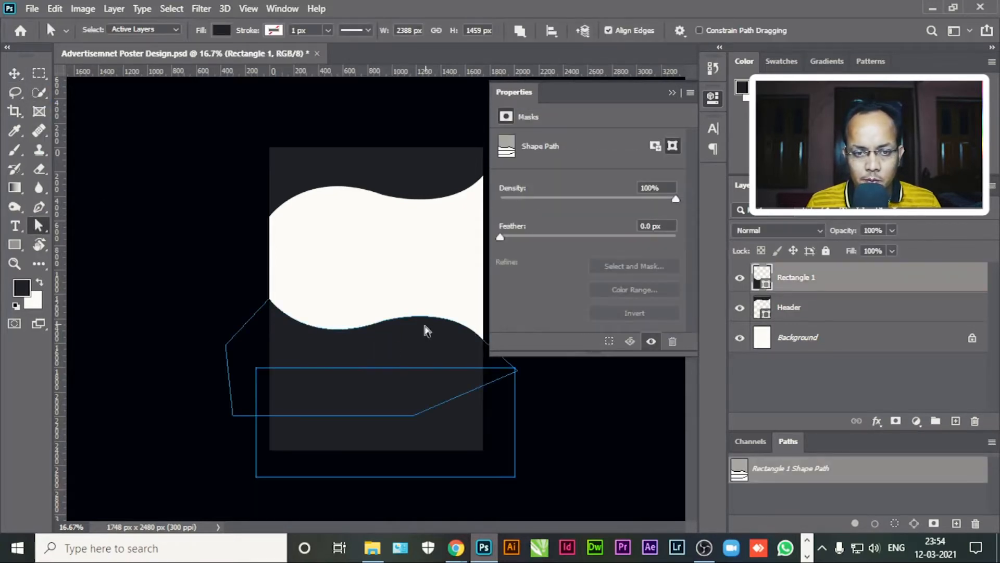
{"action": "left_click", "coordinate": [371, 372]}
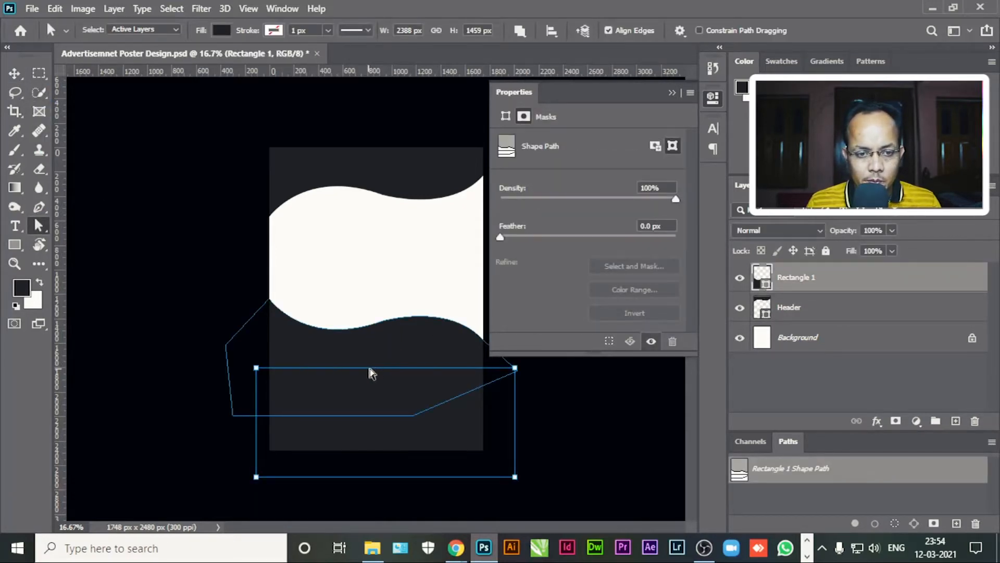
{"action": "left_click", "coordinate": [376, 324]}
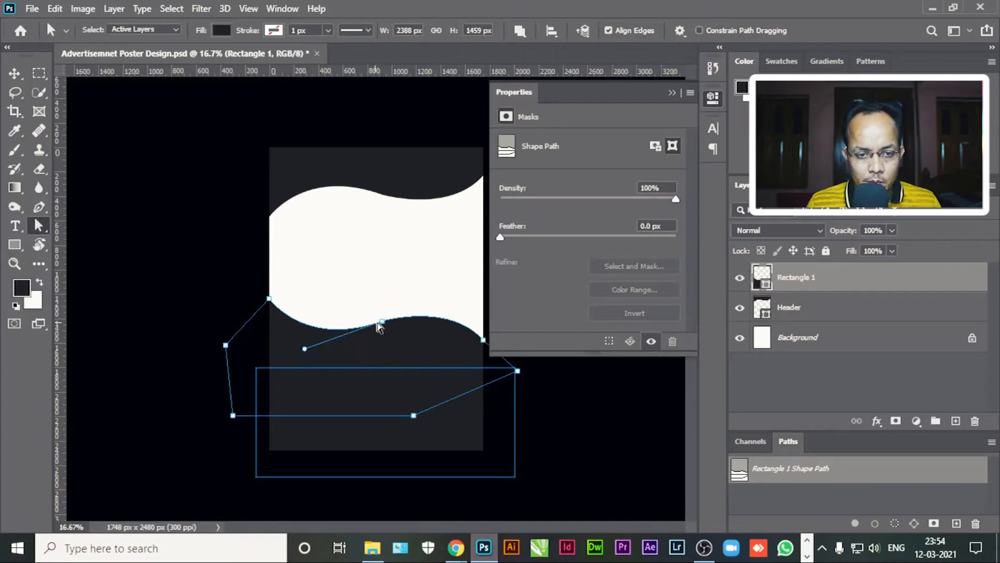
{"action": "left_click", "coordinate": [675, 93]}
{"action": "key", "text": "Return"}
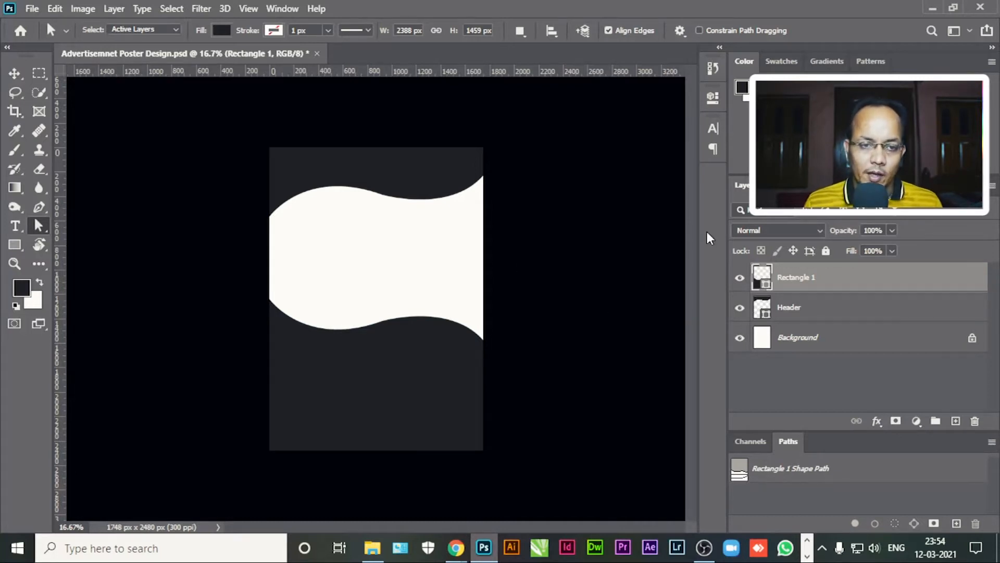
Review the Content text file in the Design folder and open the salmon-1485014 image in Photoshop.
{"action": "key", "text": "alt+Tab"}
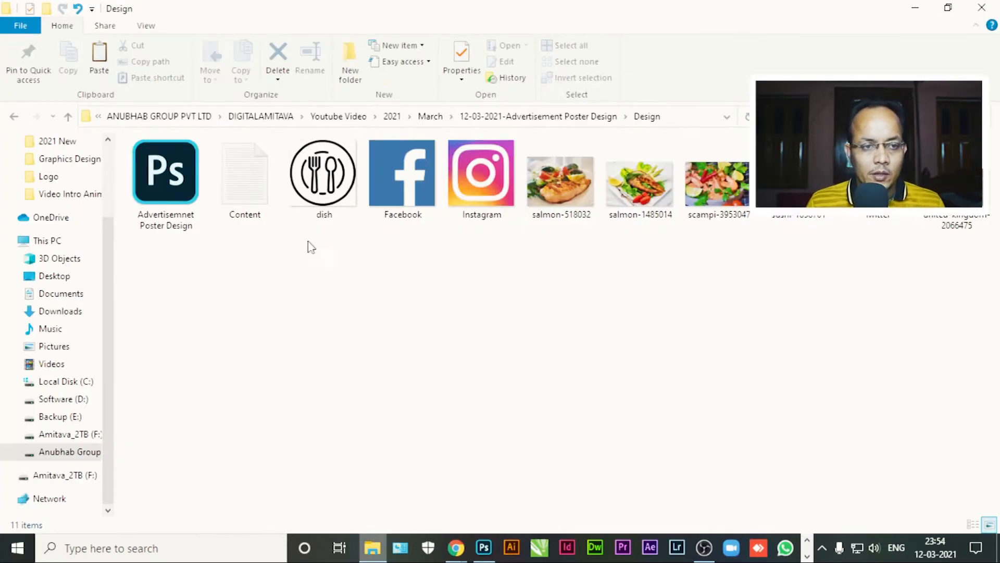
{"action": "double_click", "coordinate": [245, 185]}
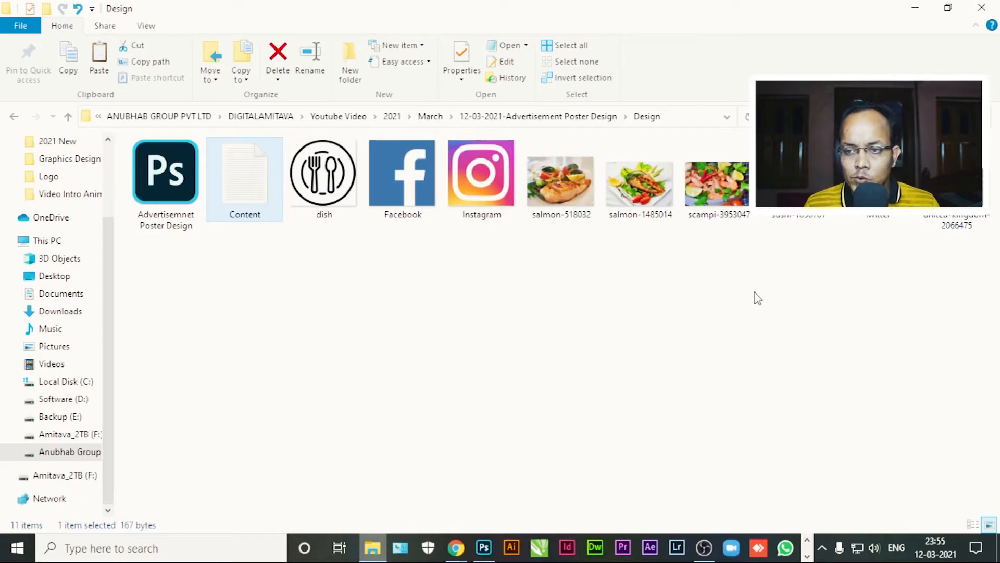
{"action": "left_click", "coordinate": [648, 206]}
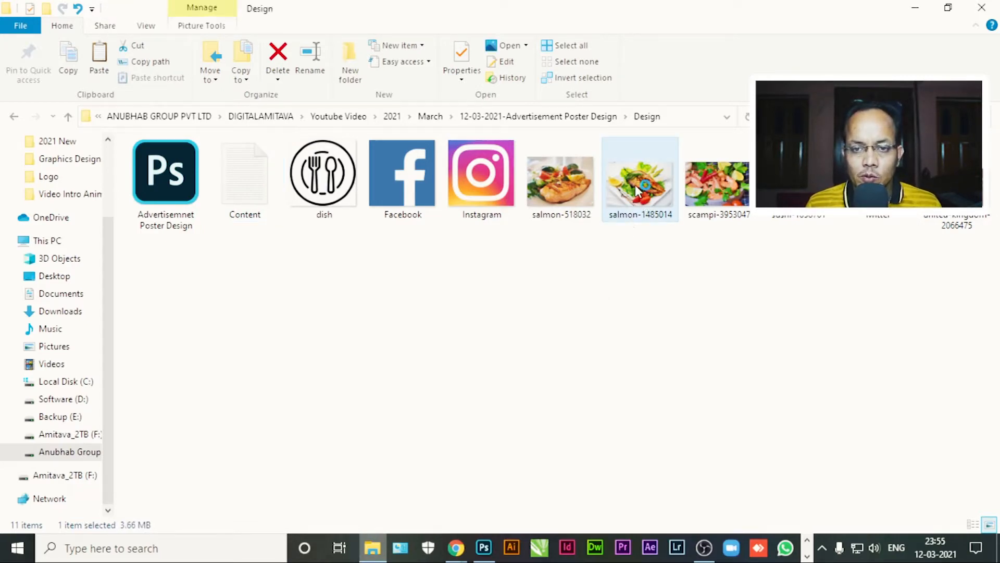
{"action": "left_click_drag", "start_coordinate": [639, 189], "coordinate": [444, 191]}
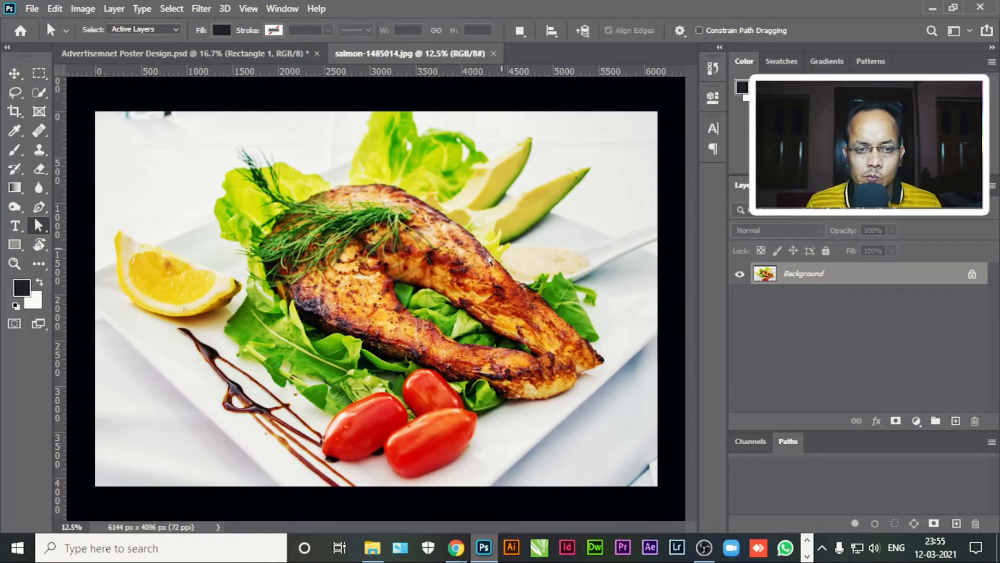
Duplicate the salmon photo's Background layer into Advertisemnet Poster Design.psd and switch to that document.
{"action": "right_click", "coordinate": [803, 274]}
{"action": "left_click", "coordinate": [821, 305]}
{"action": "left_click", "coordinate": [453, 194]}
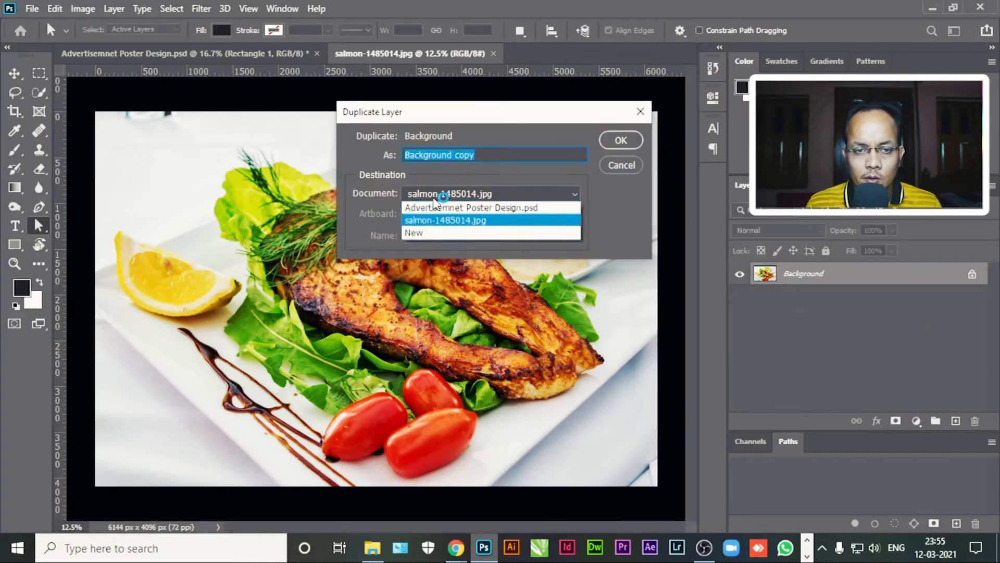
{"action": "left_click", "coordinate": [417, 205]}
{"action": "left_click", "coordinate": [617, 142]}
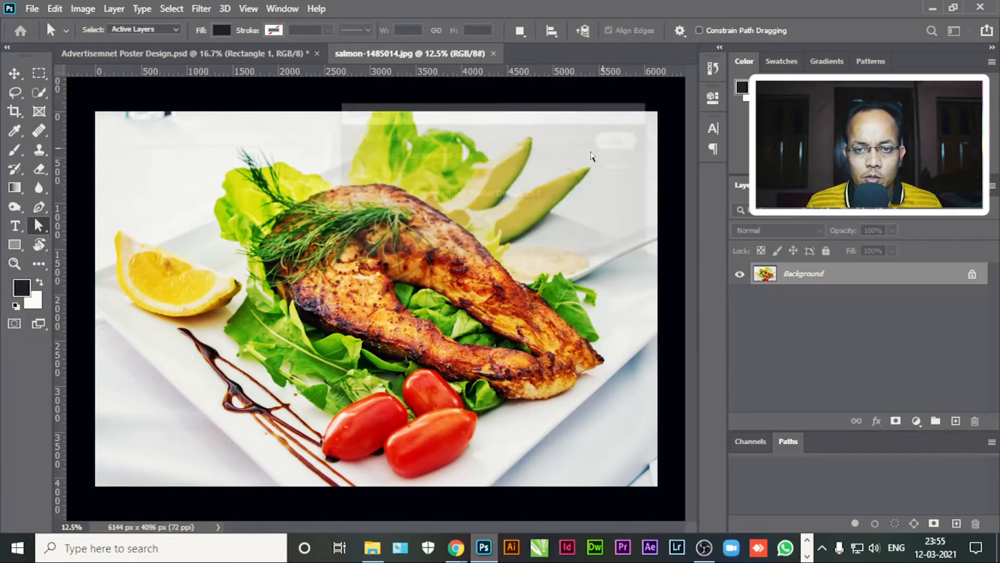
{"action": "left_click", "coordinate": [234, 56]}
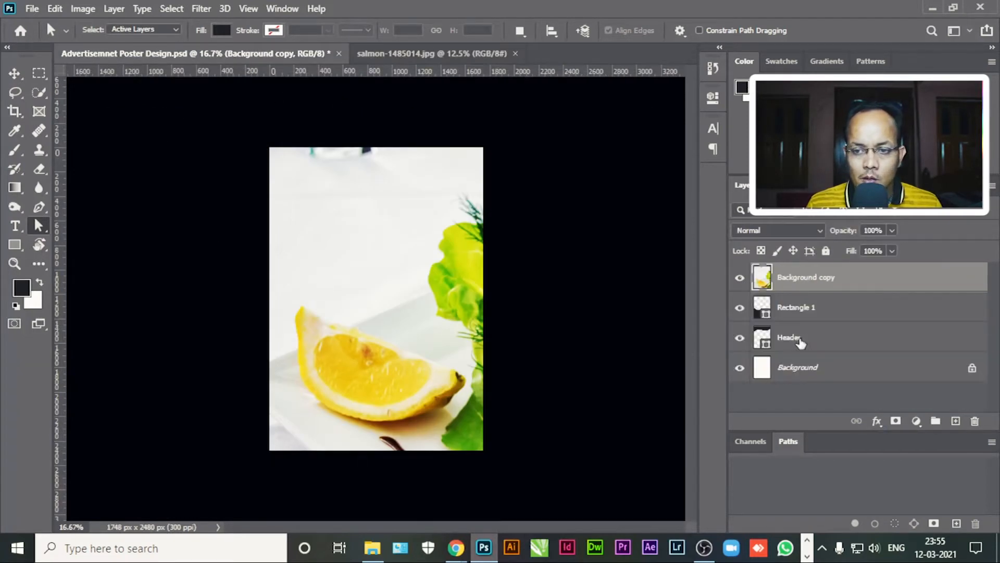
Place the salmon photo layer directly above Background, below both wave shapes, and centre the photo on the page.
{"action": "left_click_drag", "start_coordinate": [844, 281], "coordinate": [837, 350]}
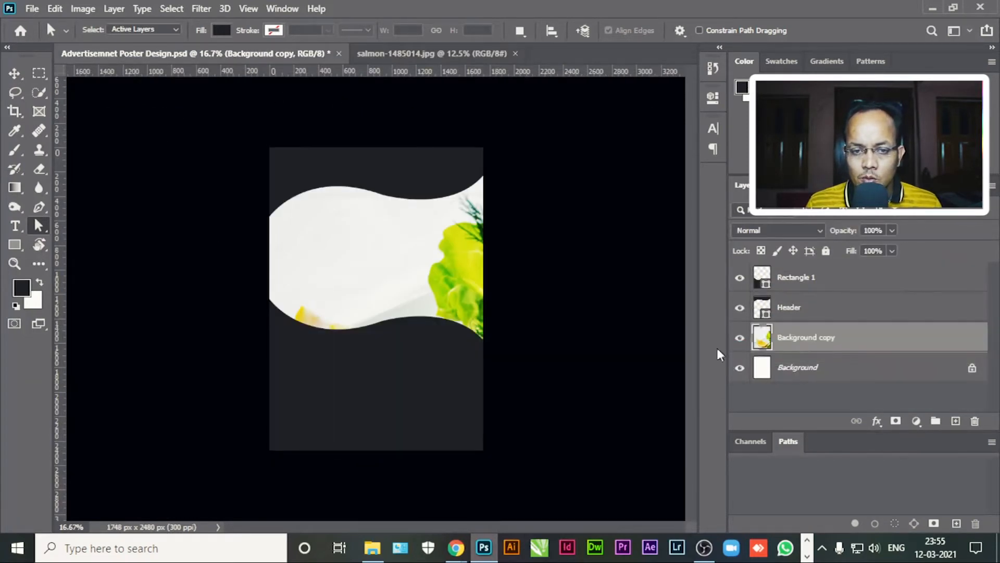
{"action": "left_click", "coordinate": [803, 367], "text": "shift"}
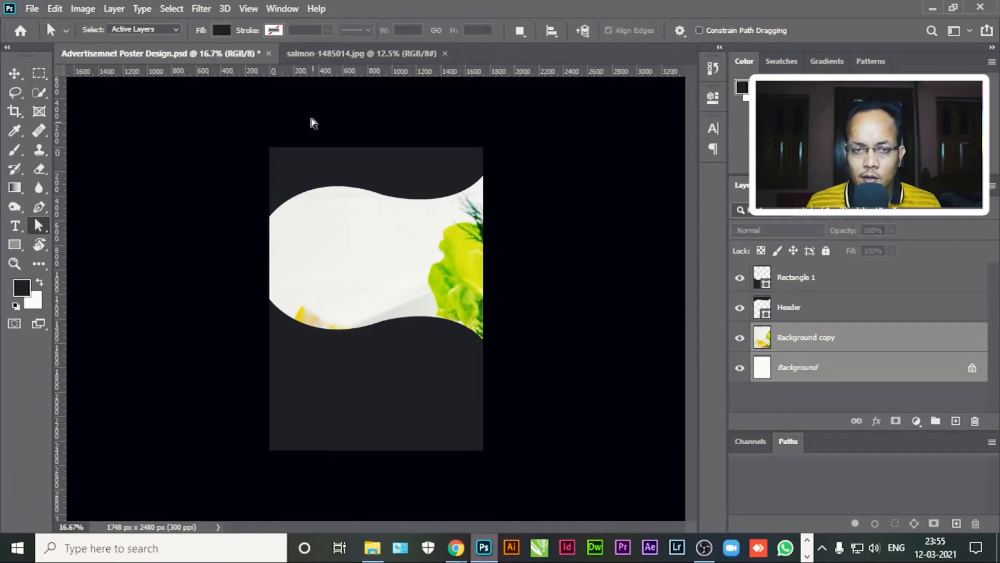
{"action": "key", "text": "v"}
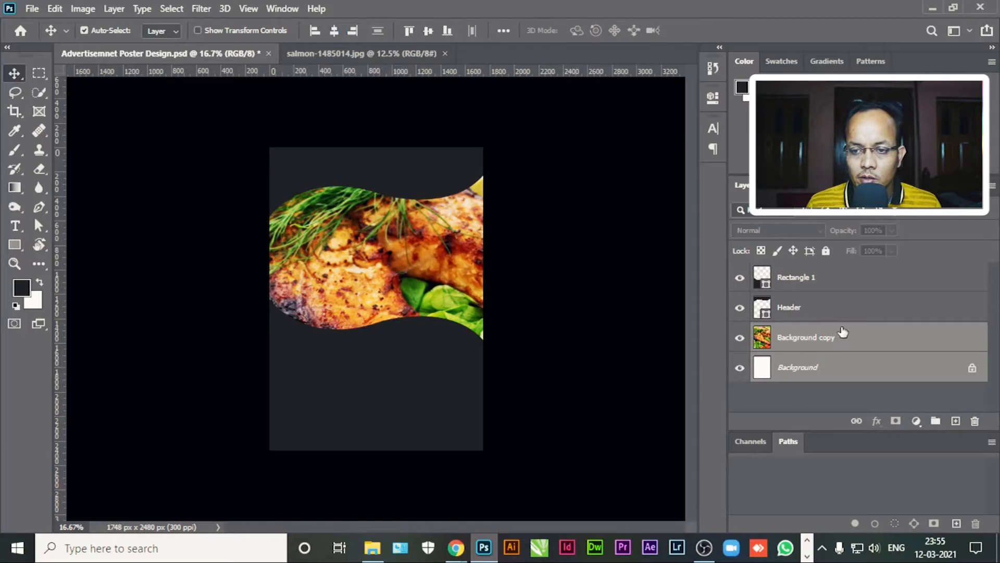
Scale the salmon photo to 51%, position the dish within the wavy opening, and save the document with Maximize Compatibility.
{"action": "left_click", "coordinate": [859, 338]}
{"action": "key", "text": "ctrl"}
{"action": "key", "text": "ctrl+t"}
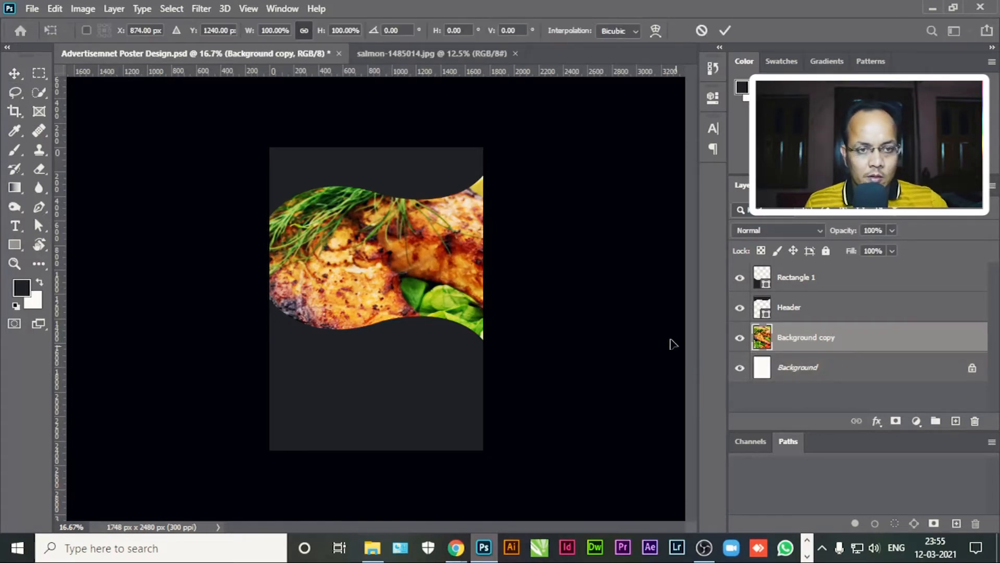
{"action": "left_click_drag", "start_coordinate": [248, 34], "coordinate": [215, 34]}
{"action": "left_click_drag", "start_coordinate": [377, 271], "coordinate": [344, 240]}
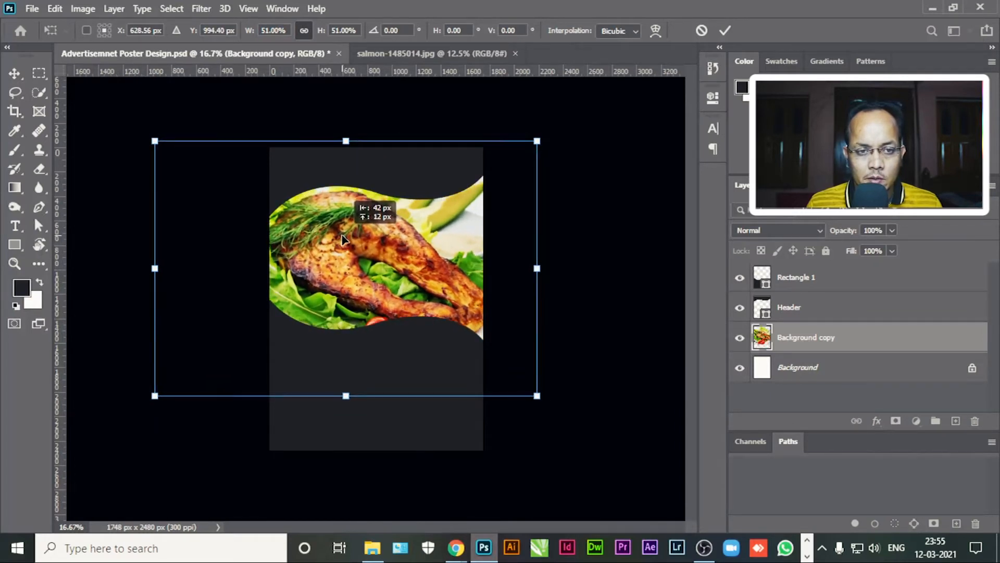
{"action": "key", "text": "Return"}
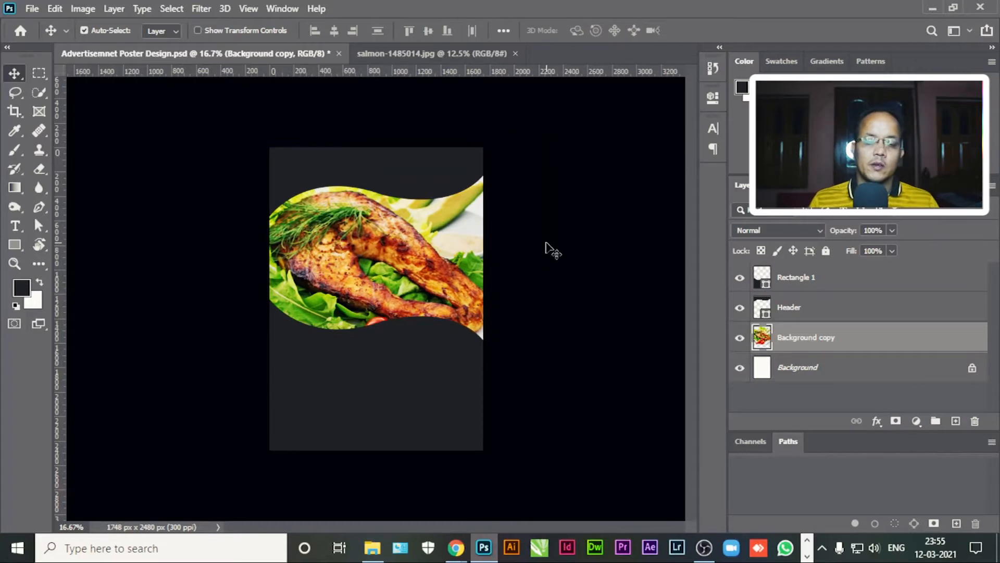
{"action": "key", "text": "ctrl+s"}
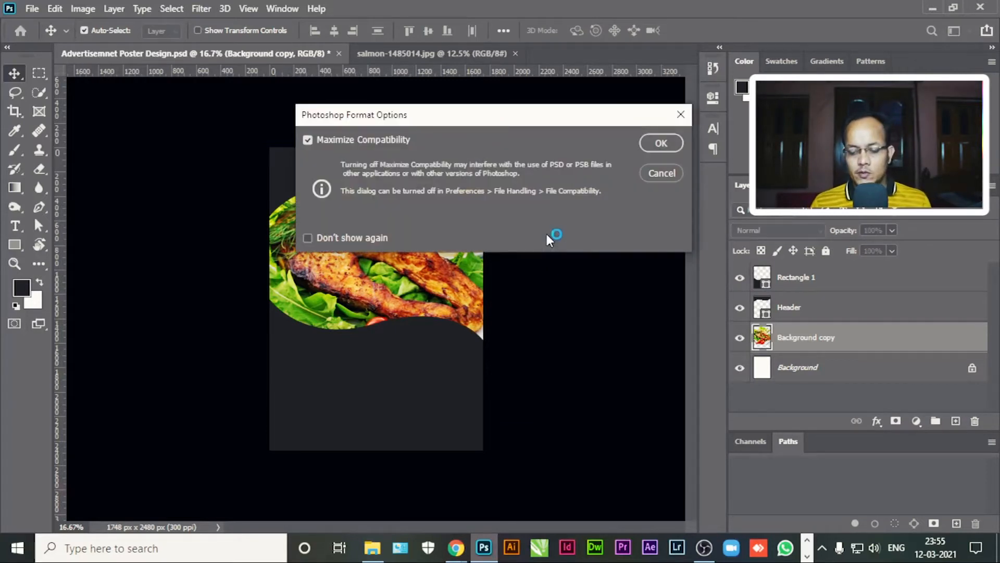
{"action": "key", "text": "Return"}
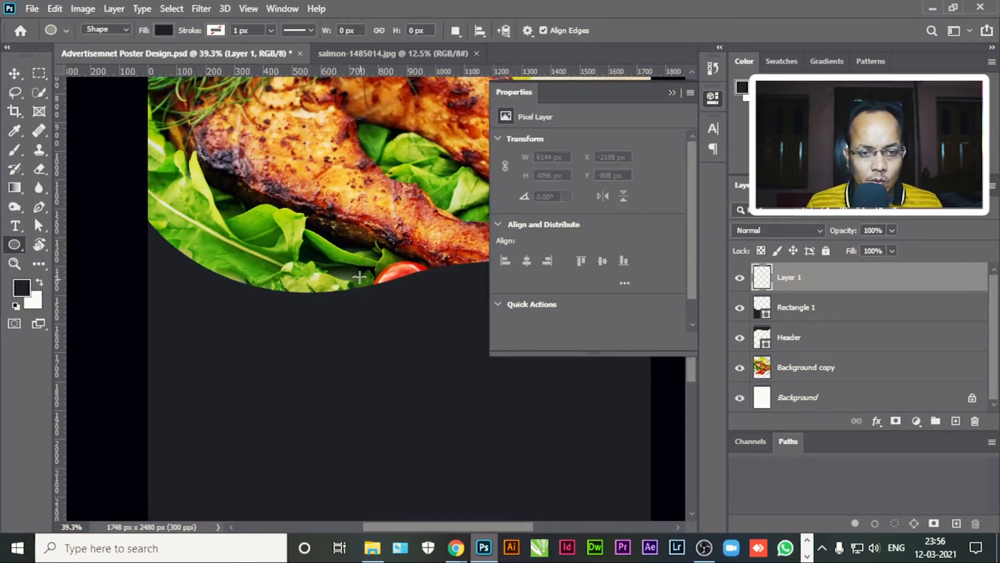
Draw a circle about 596 px across over the lower wave edge and fill it with white.
{"action": "left_click_drag", "start_coordinate": [335, 243], "coordinate": [445, 329]}
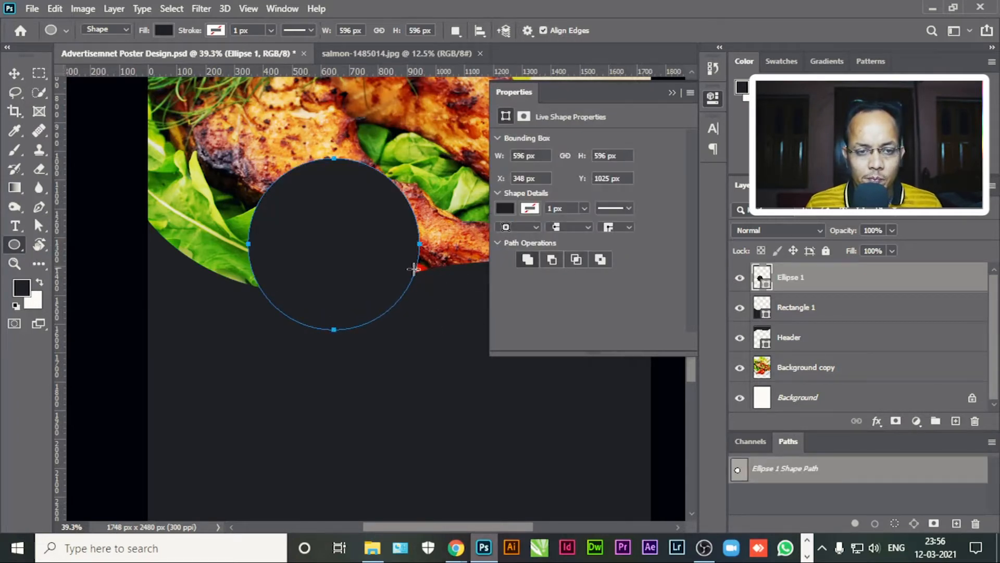
{"action": "left_click", "coordinate": [505, 208]}
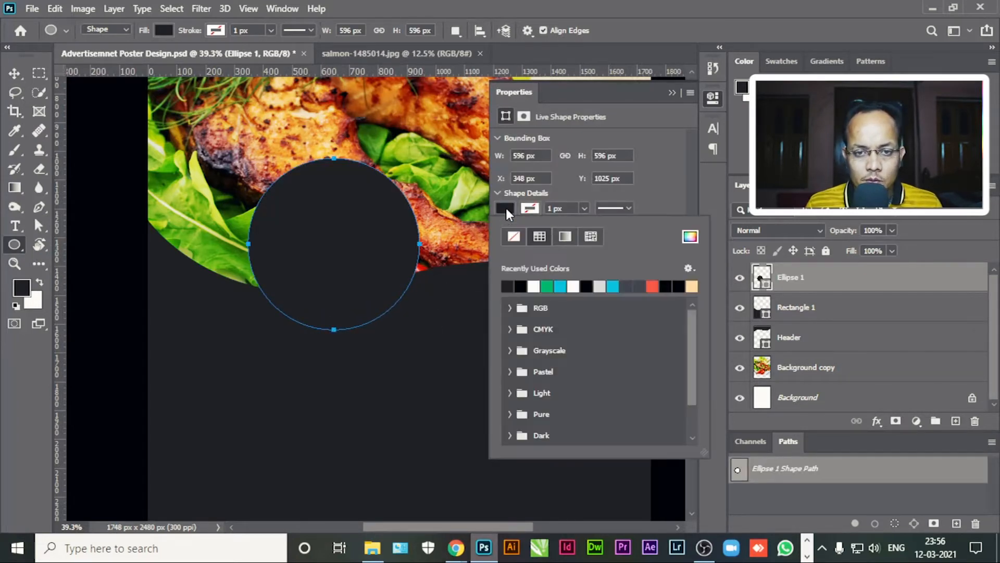
{"action": "left_click", "coordinate": [534, 286]}
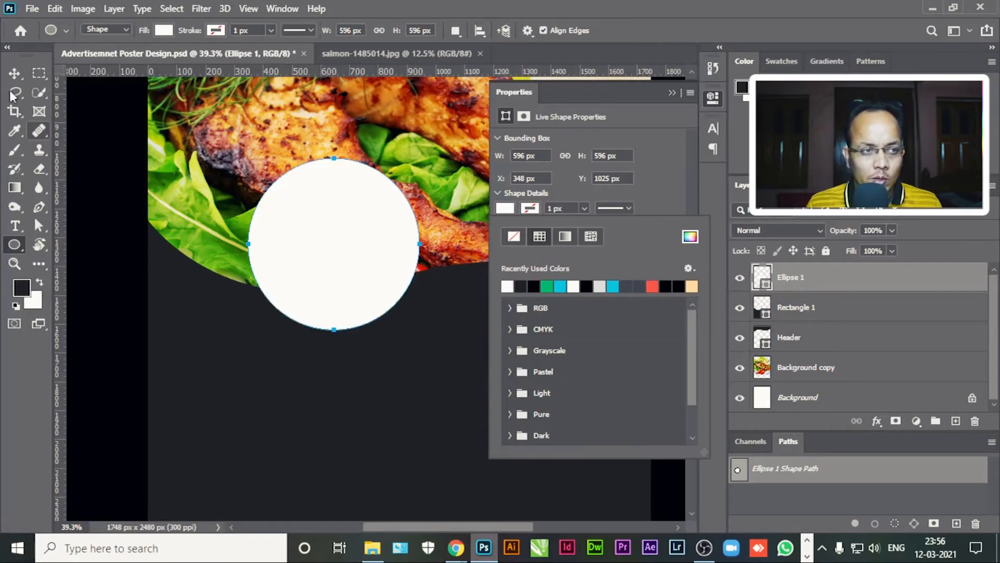
Move the white circle onto the middle of the lower wave and centre it horizontally on the Background layer.
{"action": "left_click", "coordinate": [14, 73]}
{"action": "left_click", "coordinate": [94, 223]}
{"action": "left_click_drag", "start_coordinate": [336, 269], "coordinate": [417, 274]}
{"action": "left_click", "coordinate": [671, 94]}
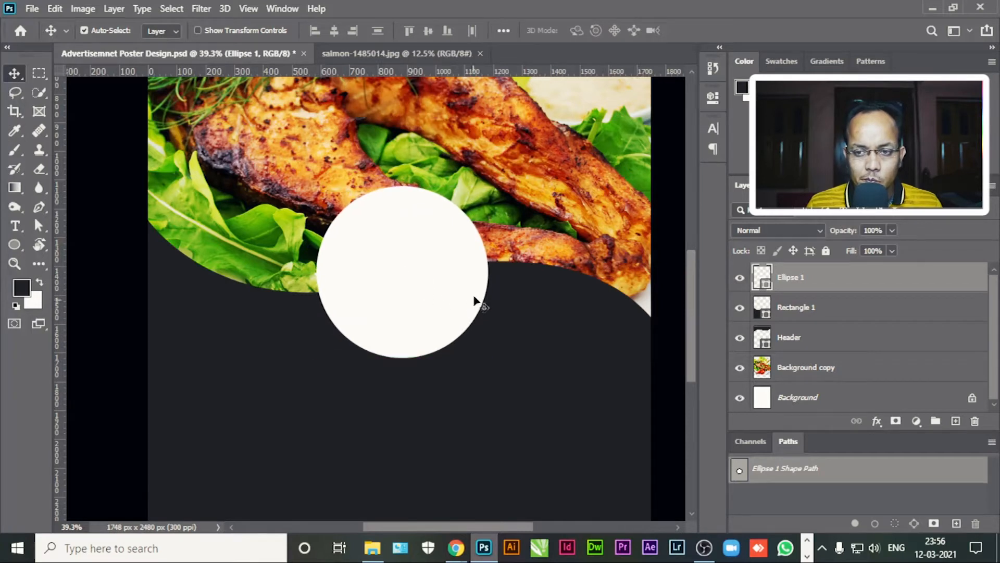
{"action": "scroll", "coordinate": [428, 283], "scroll_direction": "down", "scroll_amount": 2}
{"action": "left_click", "coordinate": [834, 401], "text": "ctrl"}
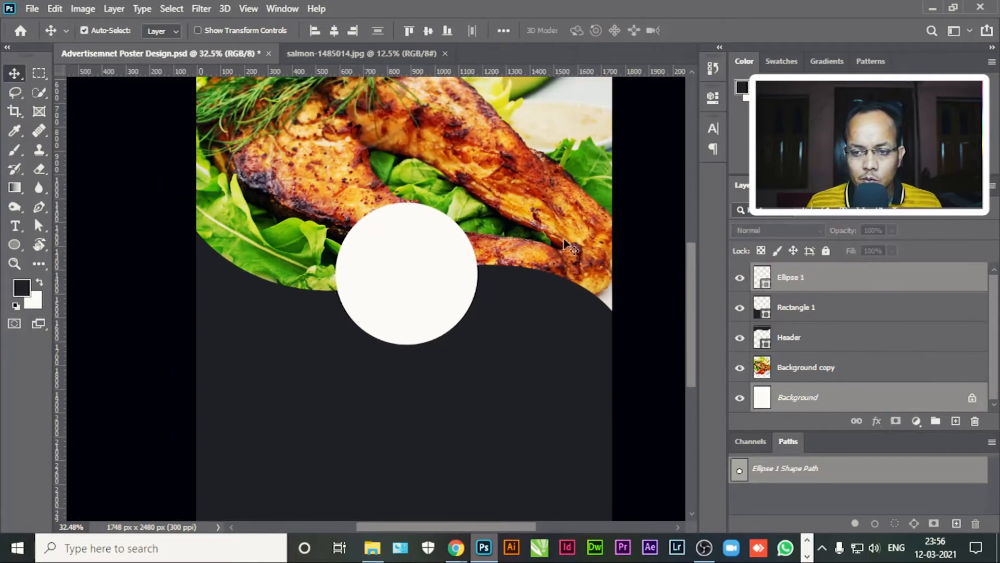
{"action": "left_click", "coordinate": [335, 30]}
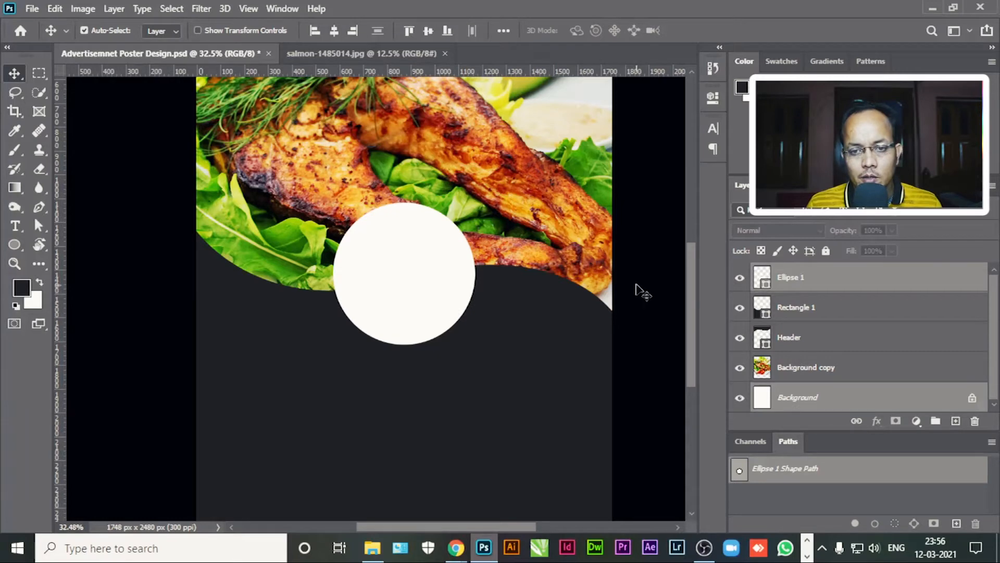
{"action": "left_click", "coordinate": [607, 312]}
{"action": "left_click", "coordinate": [393, 277]}
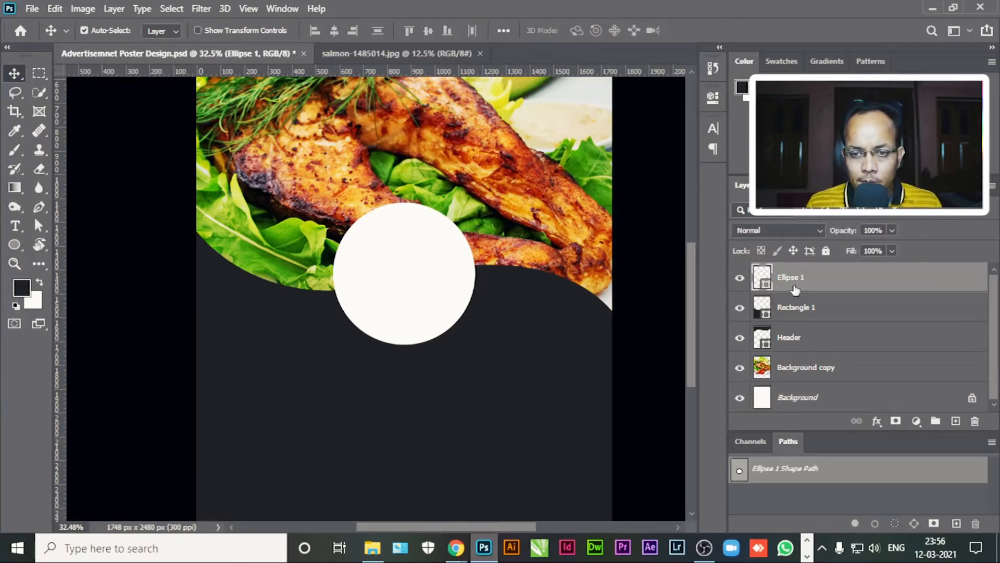
{"action": "double_click", "coordinate": [763, 284]}
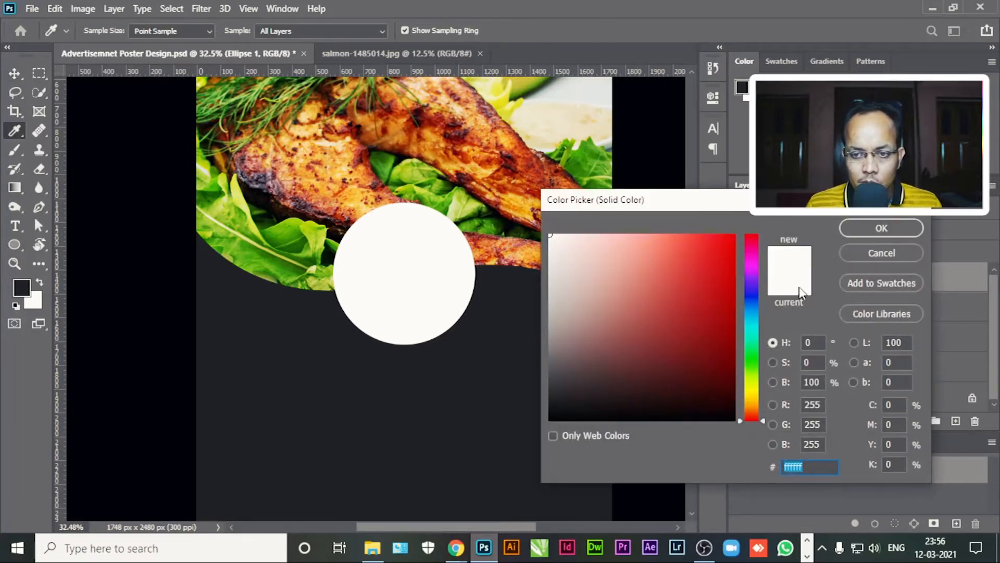
{"action": "left_click", "coordinate": [866, 253]}
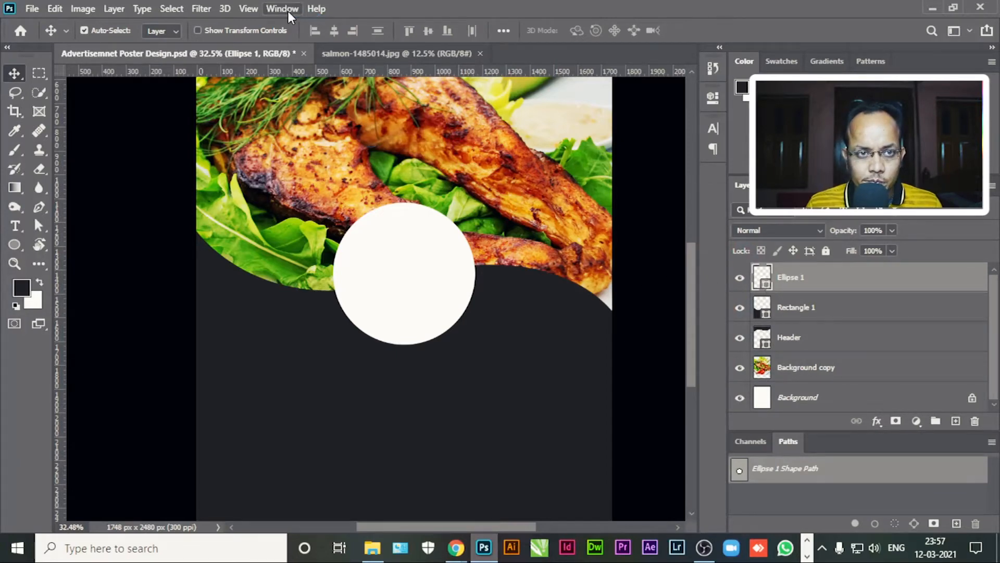
{"action": "double_click", "coordinate": [762, 282]}
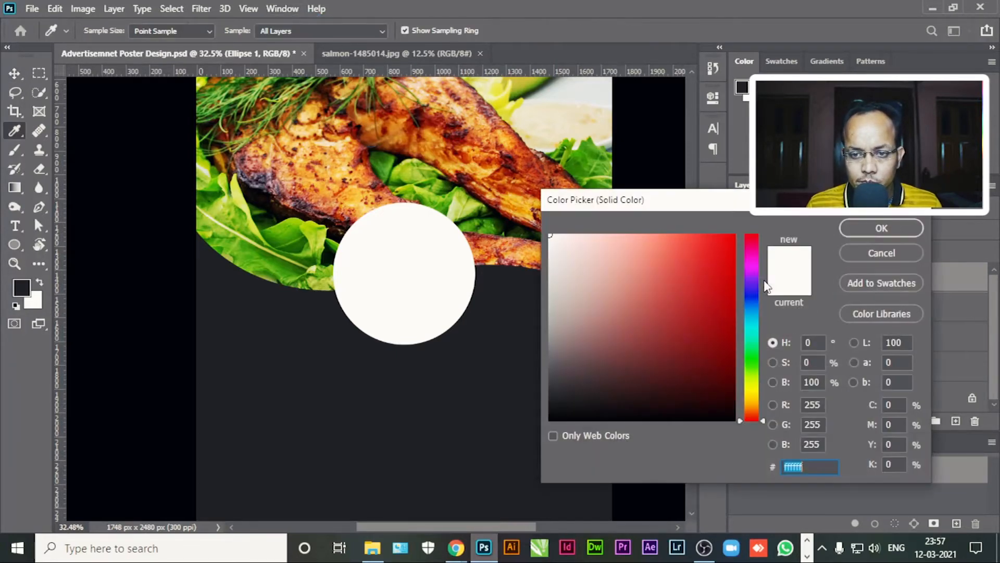
{"action": "left_click", "coordinate": [865, 255]}
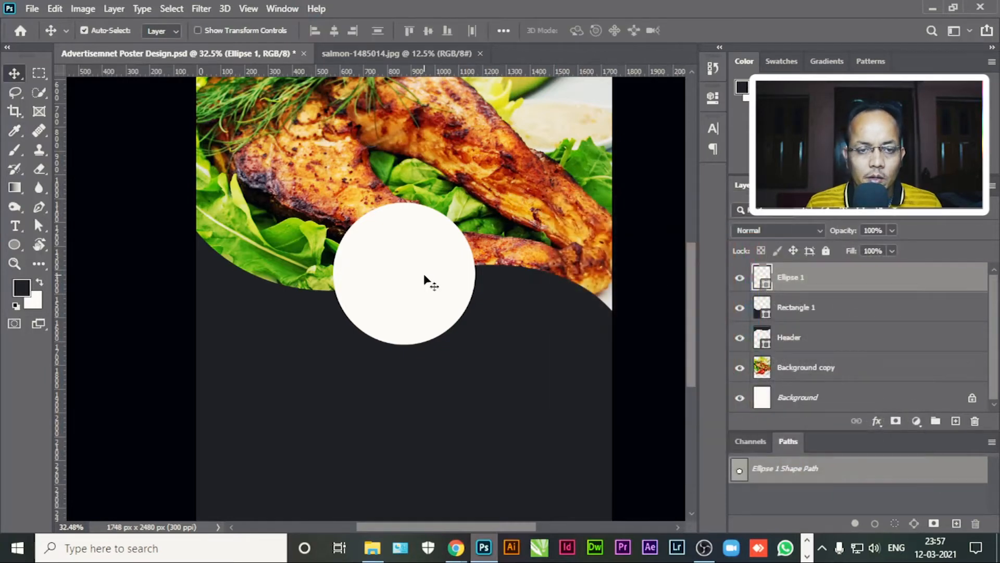
Give the white circle a black stroke 12.87 px wide.
{"action": "left_click", "coordinate": [282, 8]}
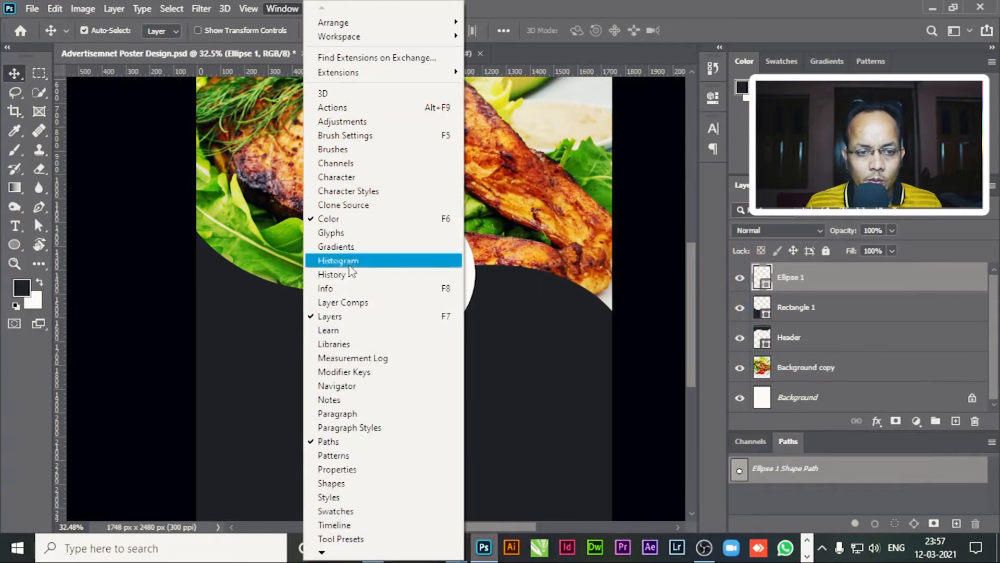
{"action": "left_click", "coordinate": [351, 469]}
{"action": "left_click", "coordinate": [530, 208]}
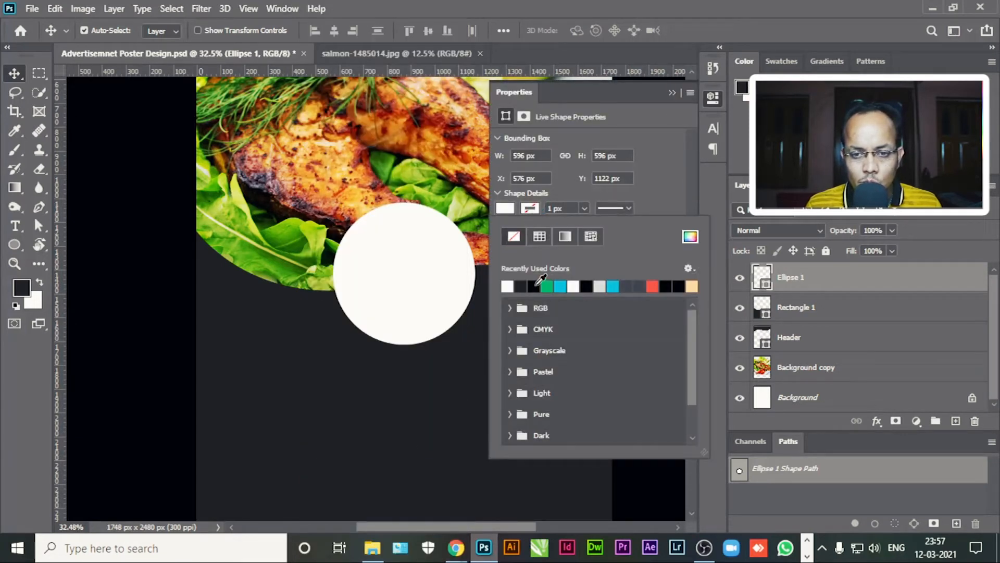
{"action": "left_click", "coordinate": [534, 286]}
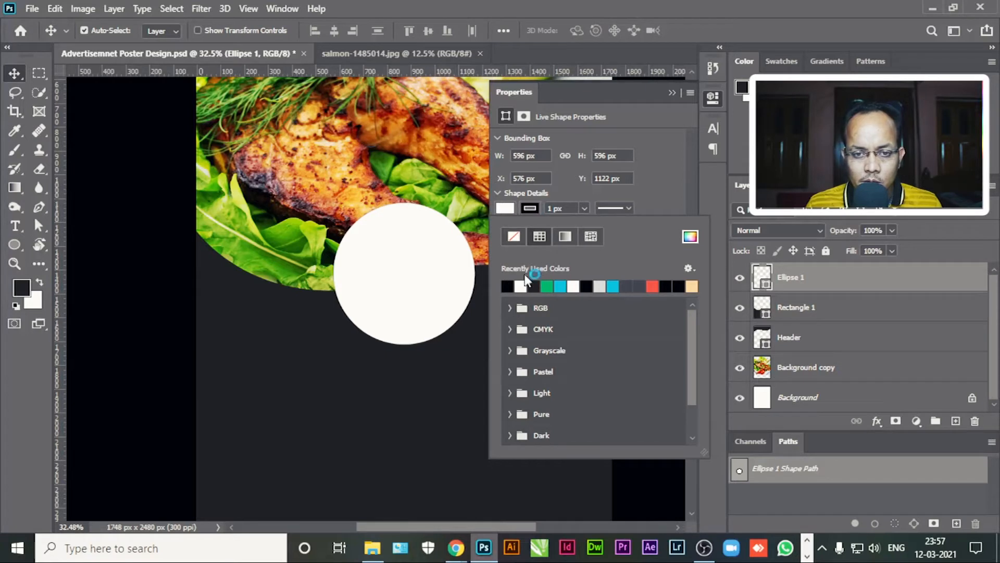
{"action": "left_click", "coordinate": [584, 208]}
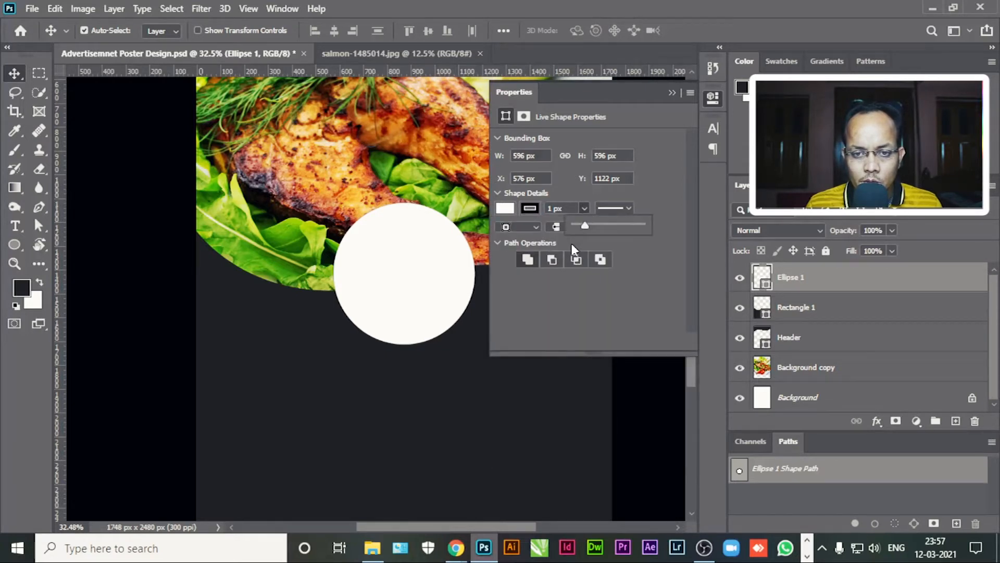
{"action": "mouse_move", "coordinate": [586, 224]}
{"action": "left_mouse_down"}
{"action": "mouse_move", "coordinate": [604, 224]}
{"action": "mouse_move", "coordinate": [588, 224]}
{"action": "left_mouse_up"}
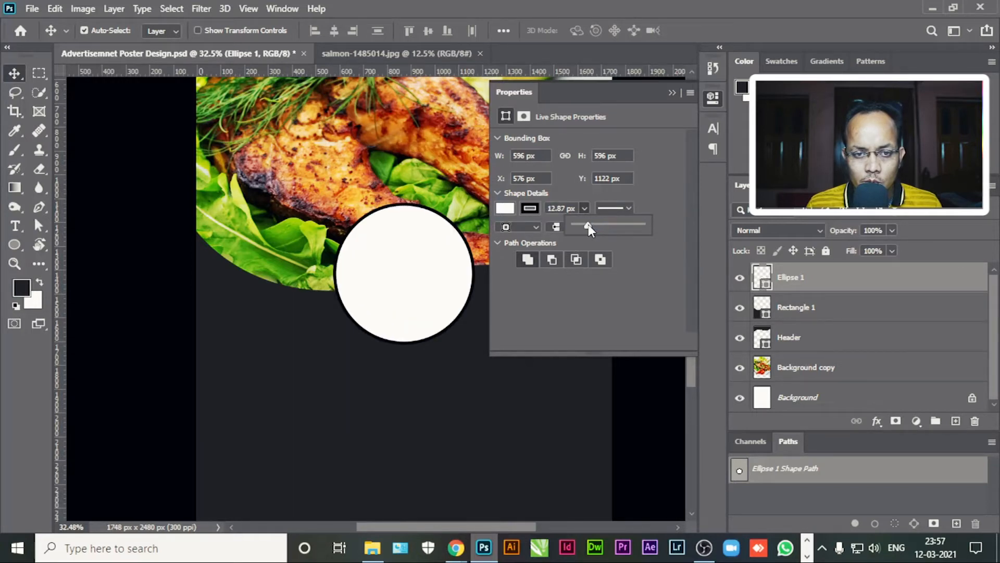
Change the circle's stroke colour to FFA123.
{"action": "left_click", "coordinate": [530, 208]}
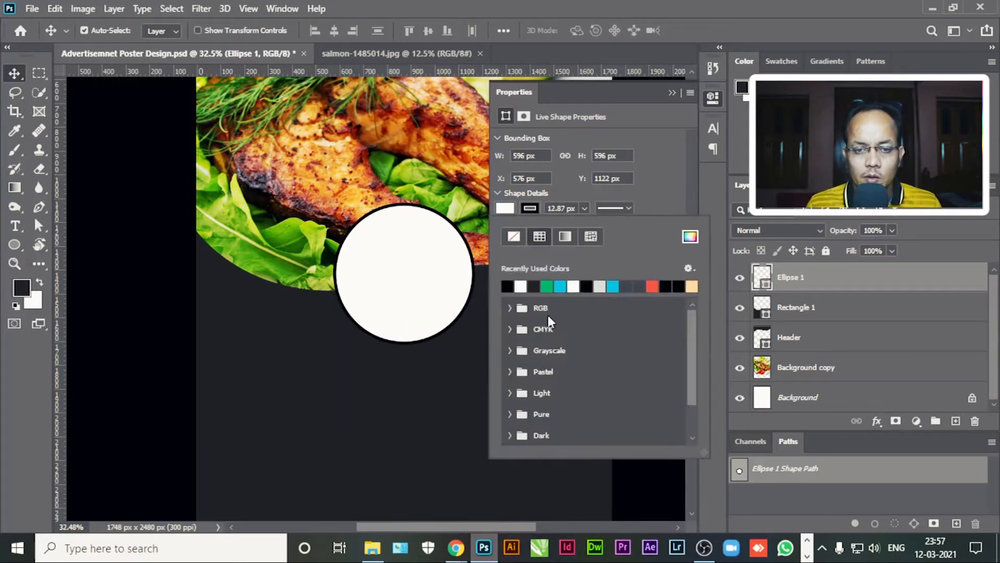
{"action": "left_click", "coordinate": [691, 236]}
{"action": "left_click", "coordinate": [802, 466]}
{"action": "type", "text": "FFA123"}
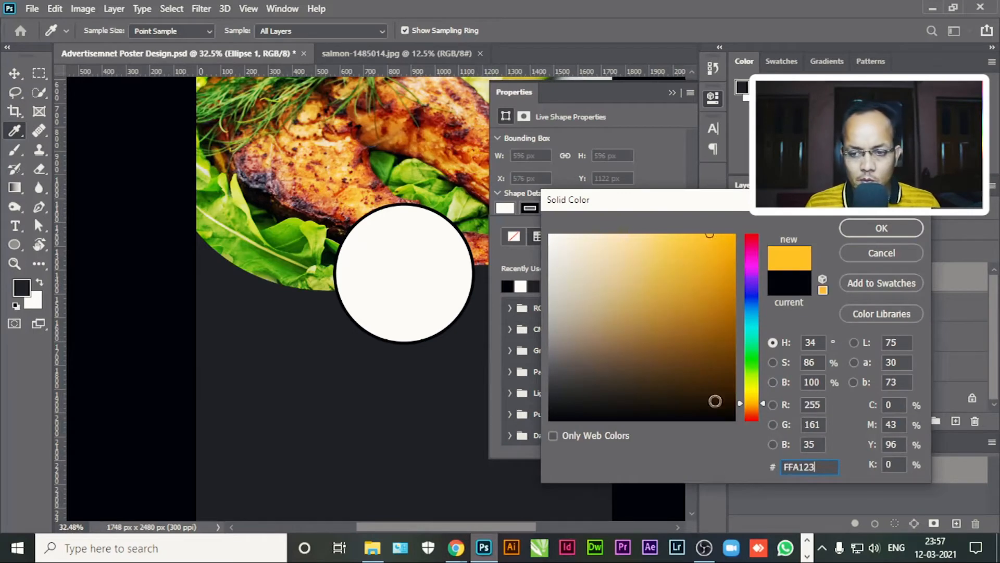
{"action": "left_click", "coordinate": [877, 230]}
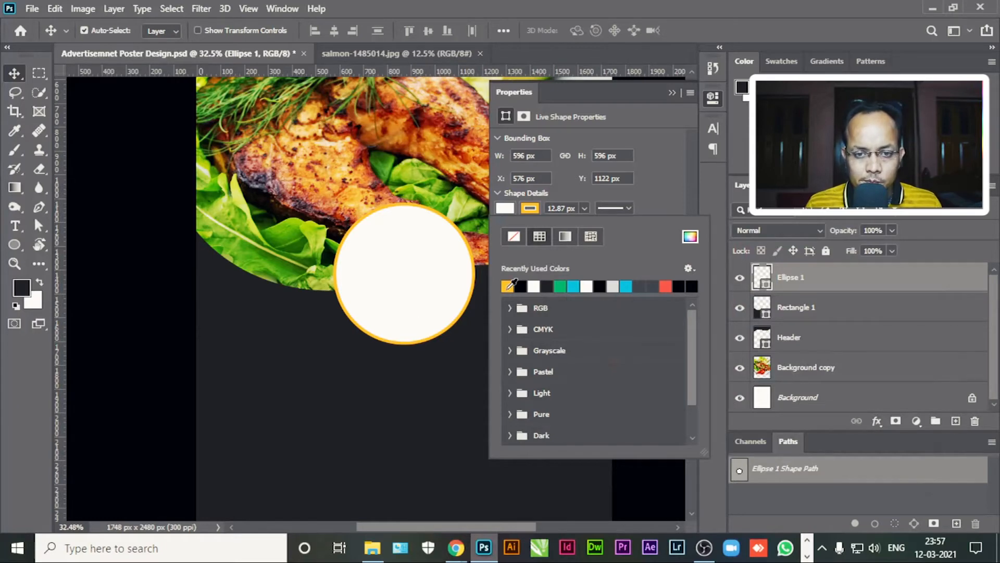
Set the background colour to ffa123 and the foreground colour to a slightly lighter dark grey.
{"action": "left_click", "coordinate": [32, 306]}
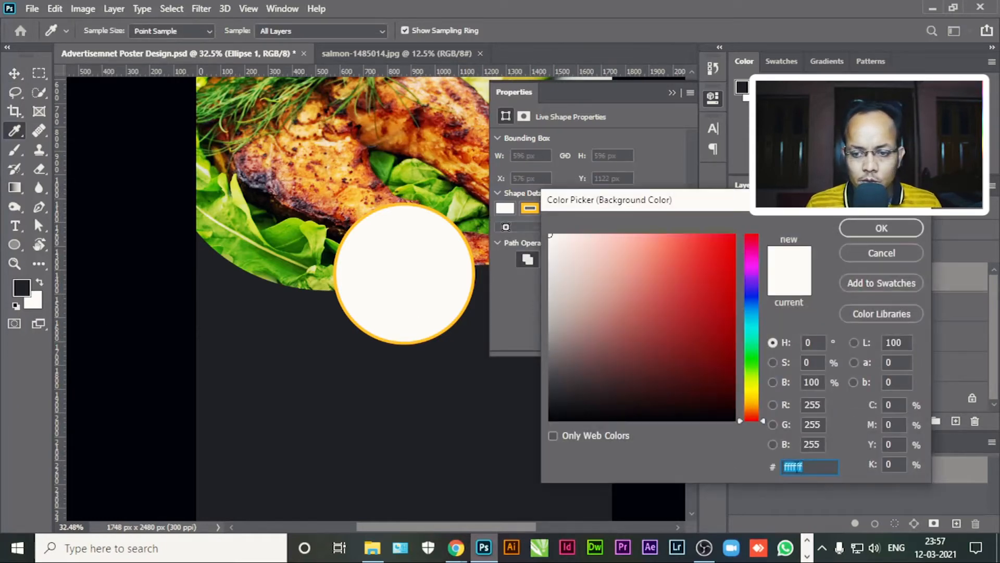
{"action": "type", "text": "ffa123"}
{"action": "left_click", "coordinate": [868, 229]}
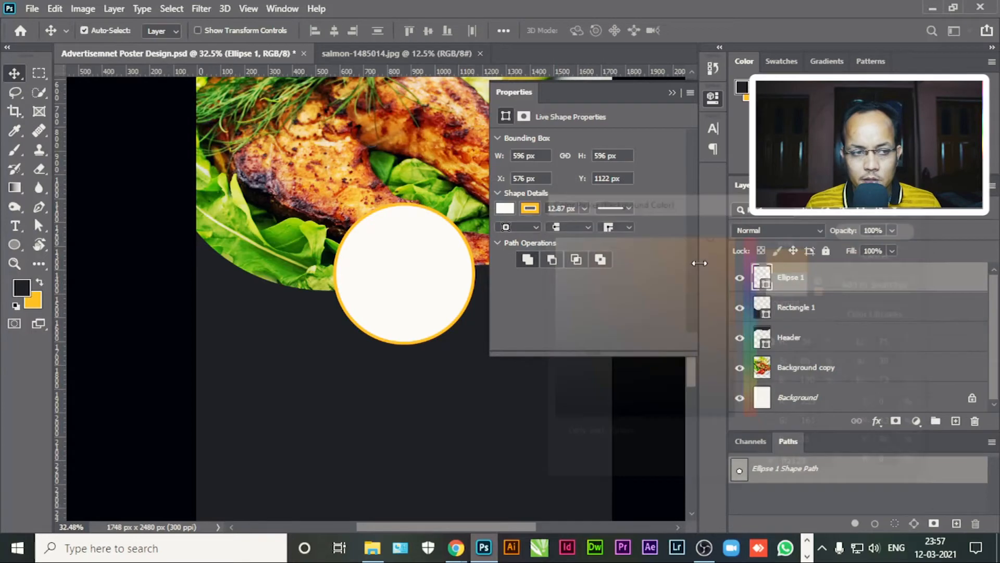
{"action": "left_click", "coordinate": [21, 287]}
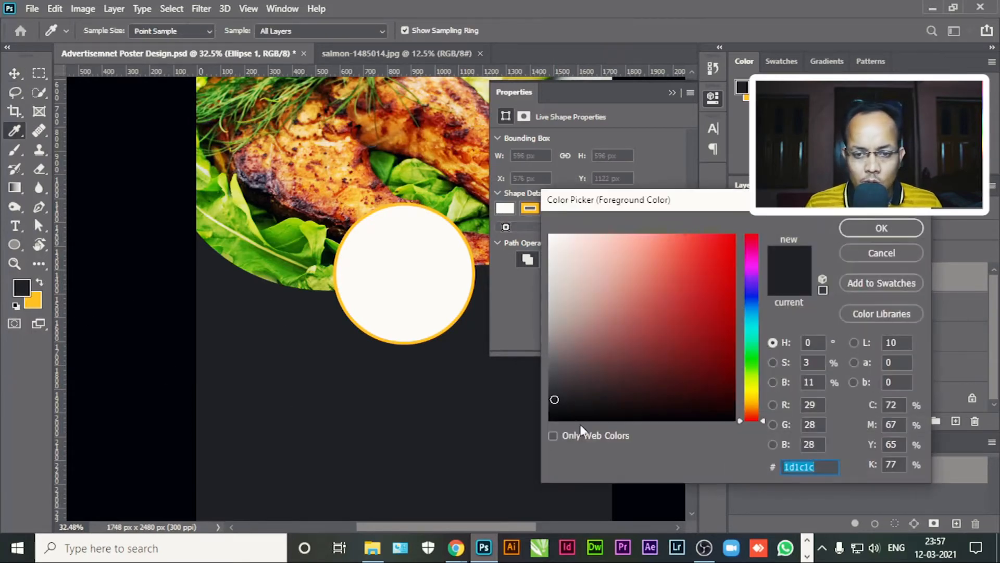
{"action": "left_click_drag", "start_coordinate": [554, 403], "coordinate": [549, 391]}
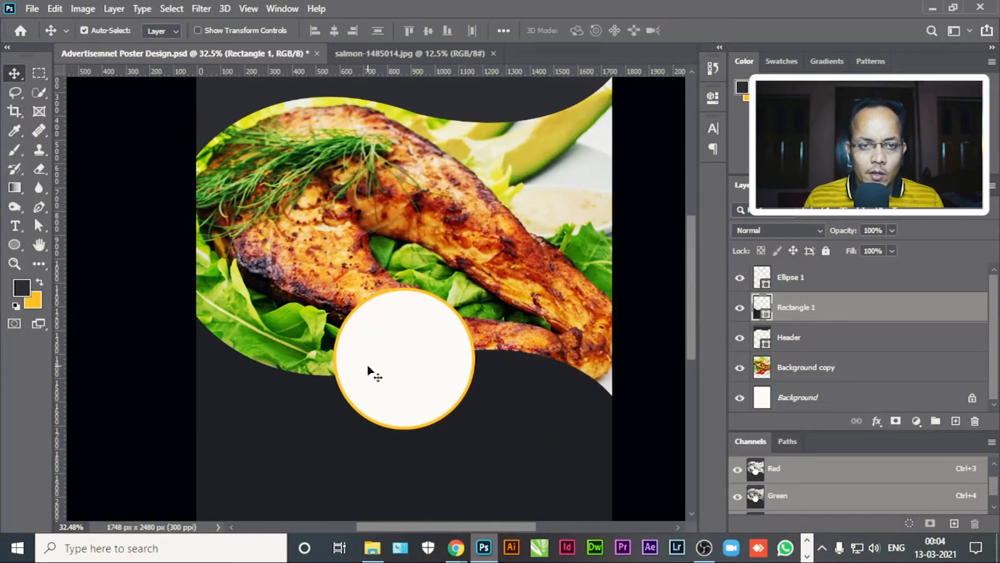
Rename the Ellipse 1 layer as Centre Circle.
{"action": "scroll", "coordinate": [403, 297], "scroll_direction": "down", "scroll_amount": 2}
{"action": "scroll", "coordinate": [363, 366], "scroll_direction": "up", "scroll_amount": 2}
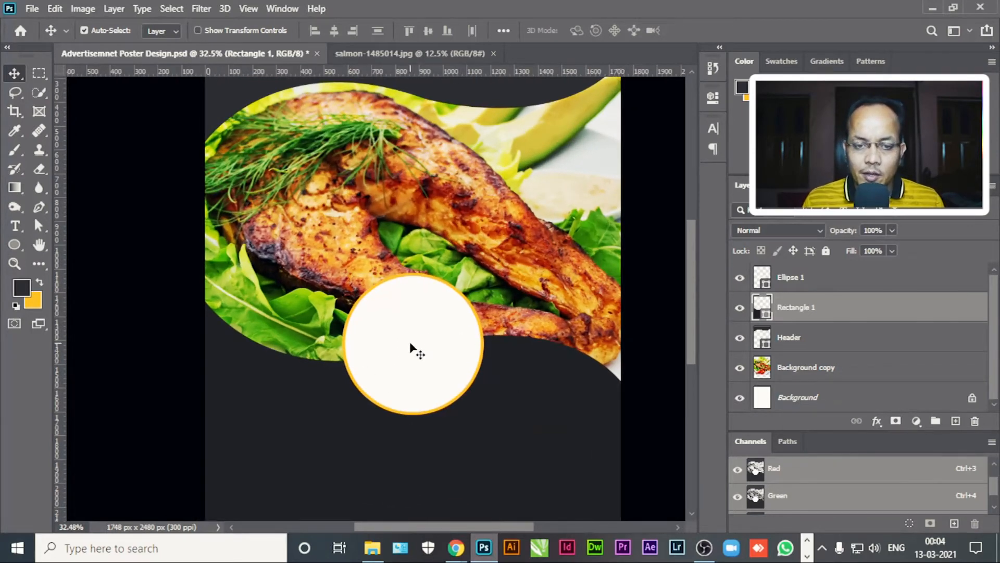
{"action": "left_click", "coordinate": [789, 279]}
{"action": "double_click", "coordinate": [789, 278]}
{"action": "type", "text": "Centre Circle"}
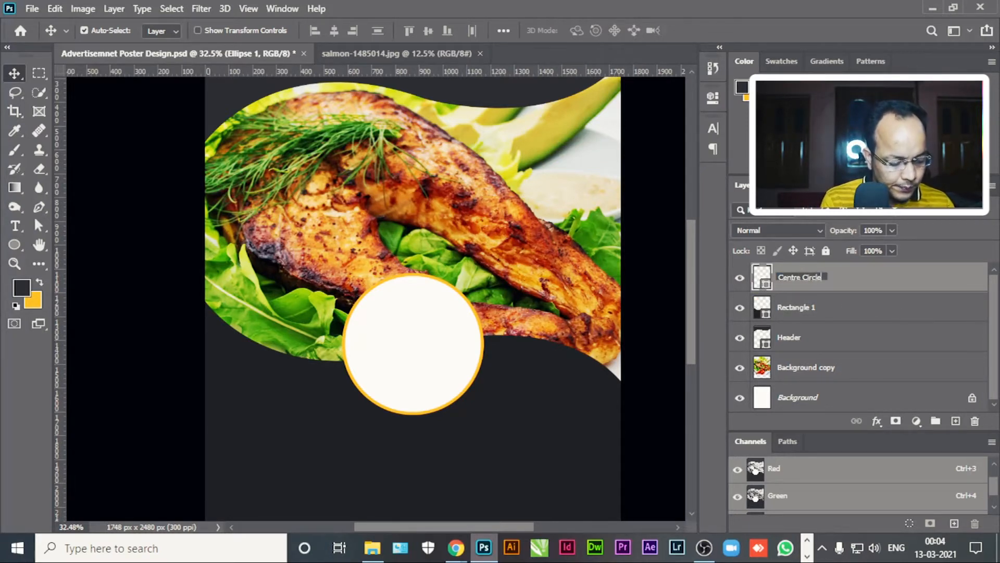
Identify the Rectangle 1 layer by toggling its visibility, rename it as Footer, and select the Centre Circle layer.
{"action": "left_click", "coordinate": [845, 316]}
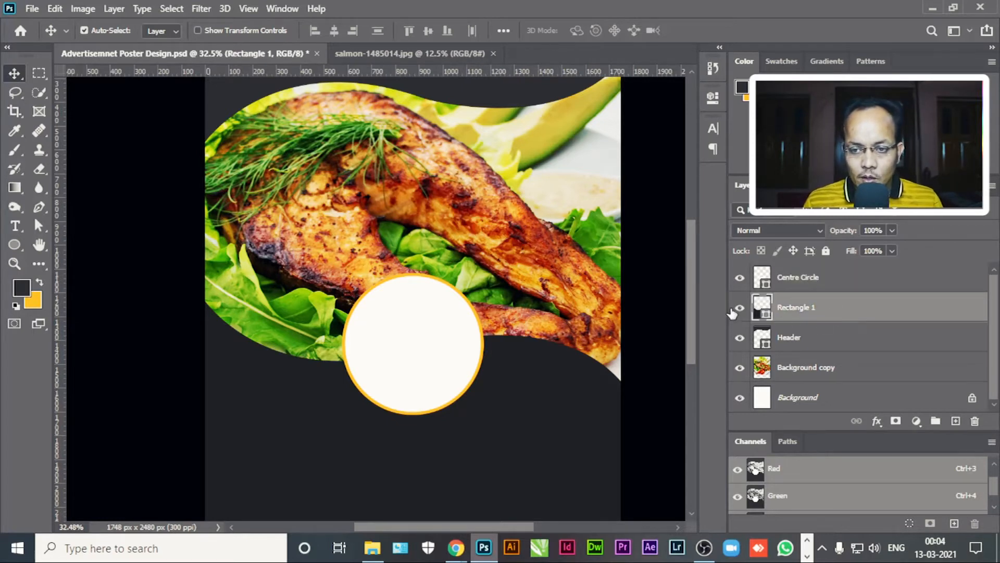
{"action": "left_click", "coordinate": [740, 308]}
{"action": "left_click", "coordinate": [740, 307]}
{"action": "double_click", "coordinate": [794, 307]}
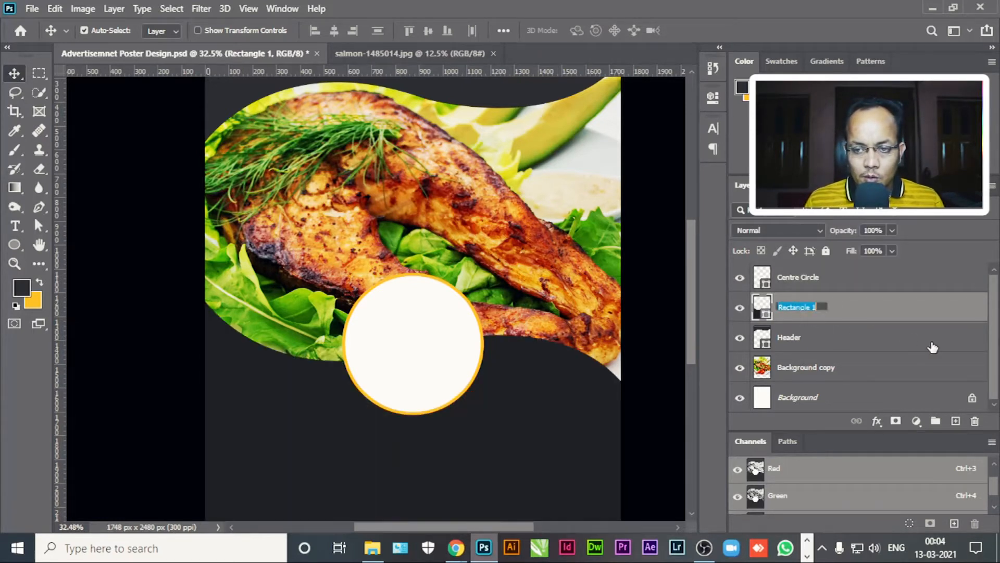
{"action": "type", "text": "Footer"}
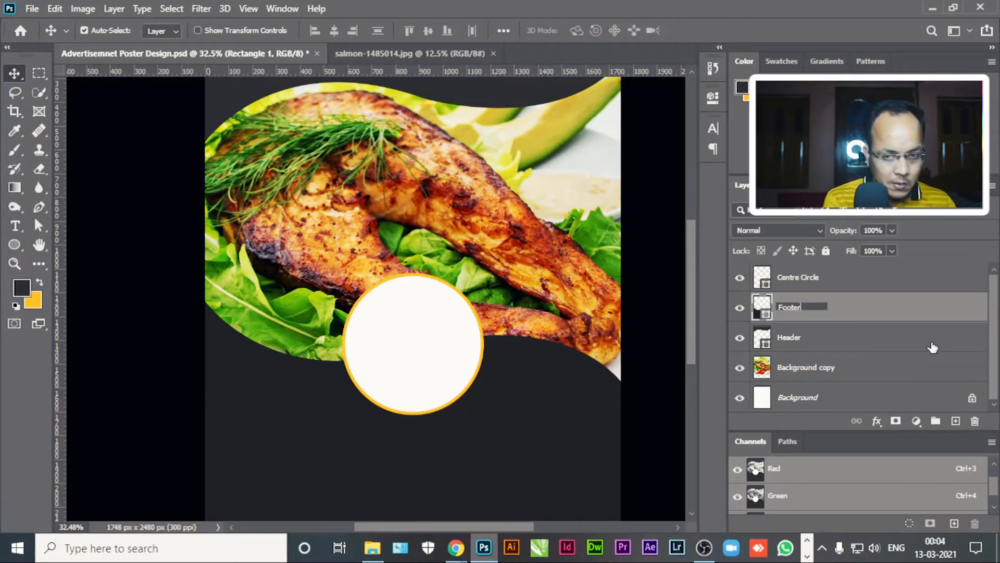
{"action": "key", "text": "Return"}
{"action": "left_click", "coordinate": [848, 333]}
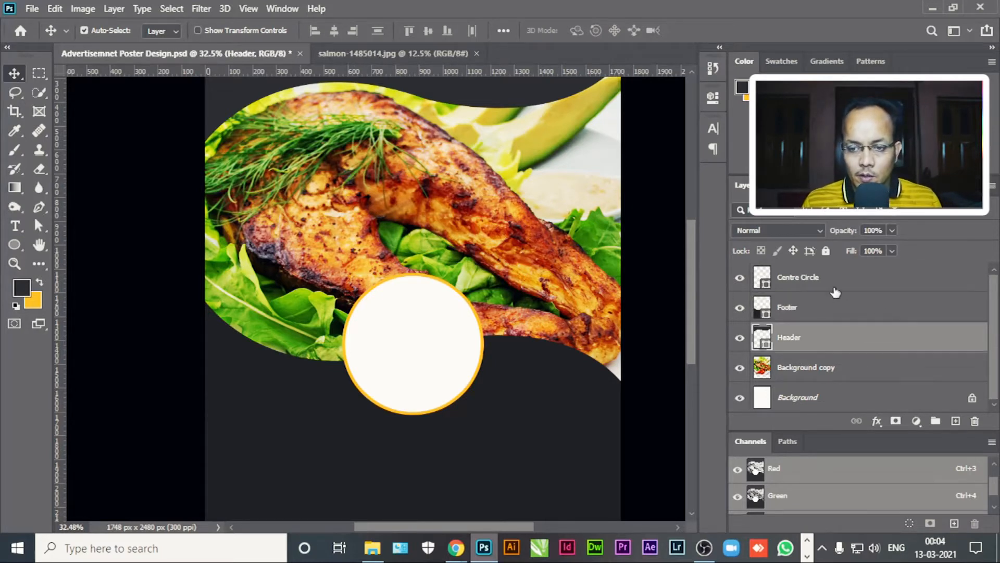
{"action": "left_click", "coordinate": [868, 290]}
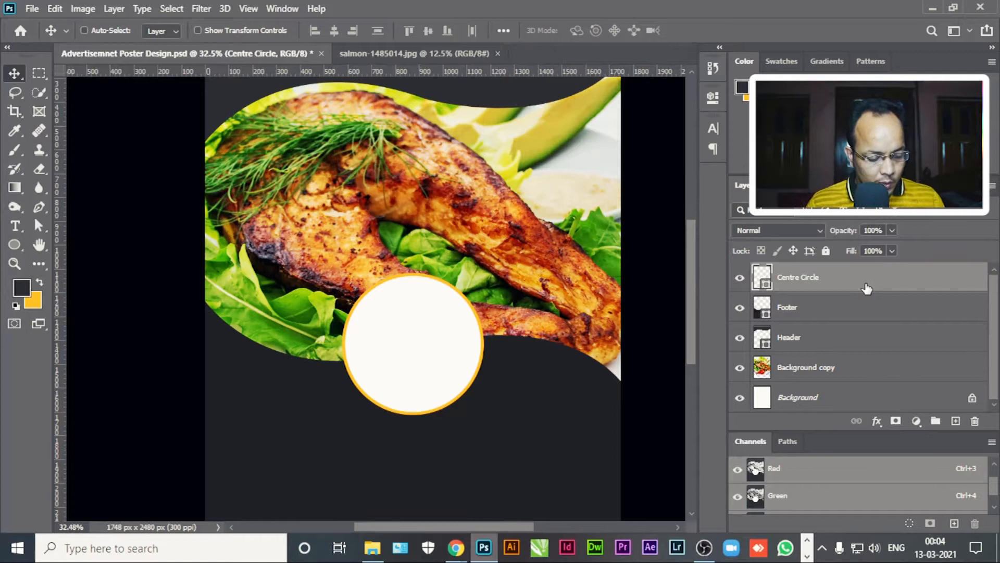
Duplicate the Centre Circle layer, place the copy beneath the original and rename it as Right Circle.
{"action": "key", "text": "ctrl+j"}
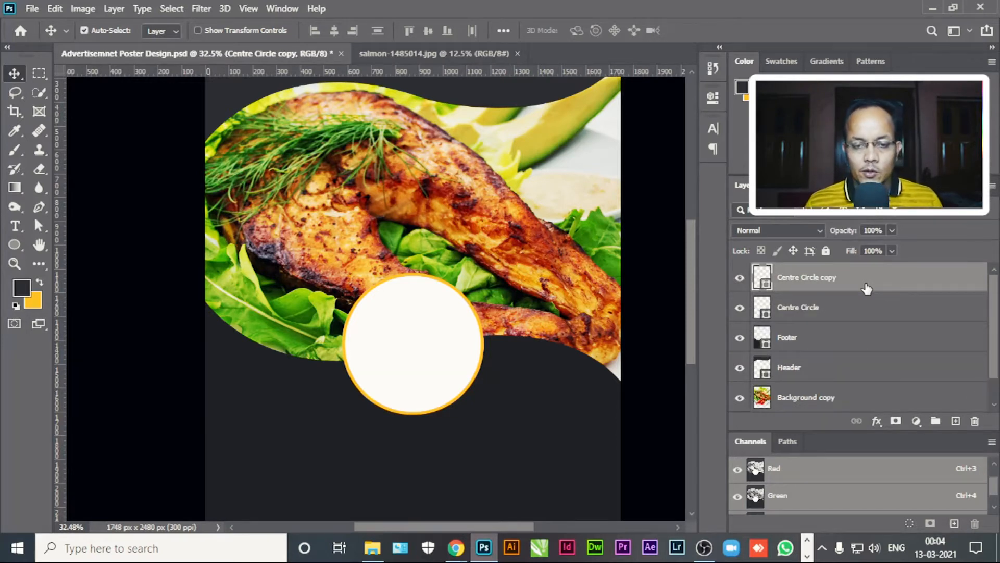
{"action": "left_click_drag", "start_coordinate": [807, 311], "coordinate": [831, 281]}
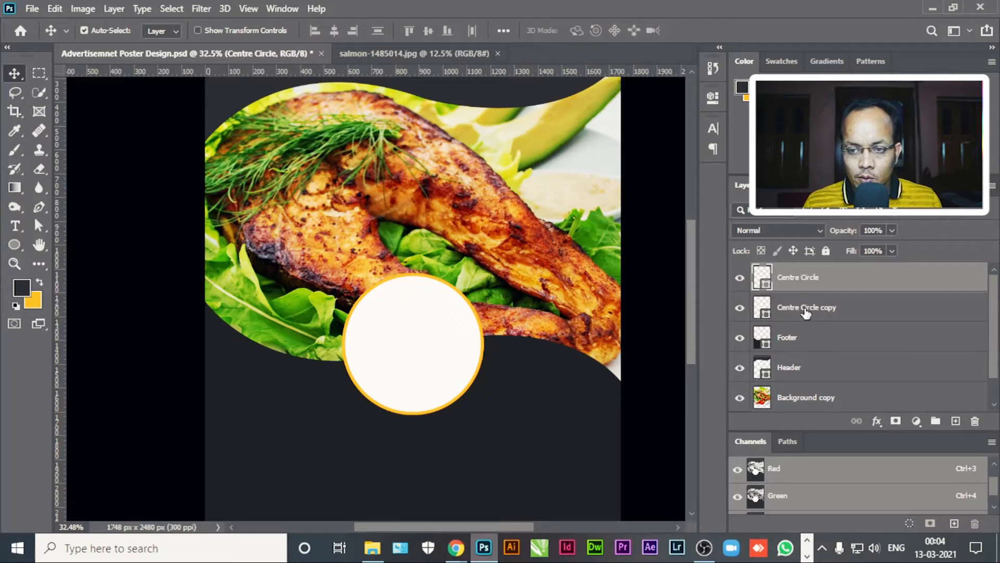
{"action": "double_click", "coordinate": [806, 308]}
{"action": "type", "text": "Right Circle"}
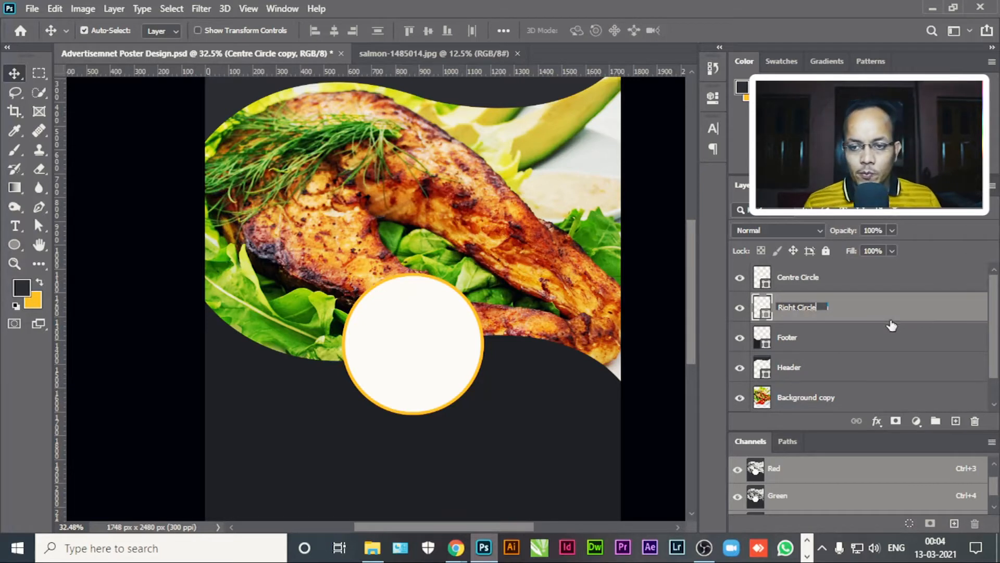
{"action": "key", "text": "Return"}
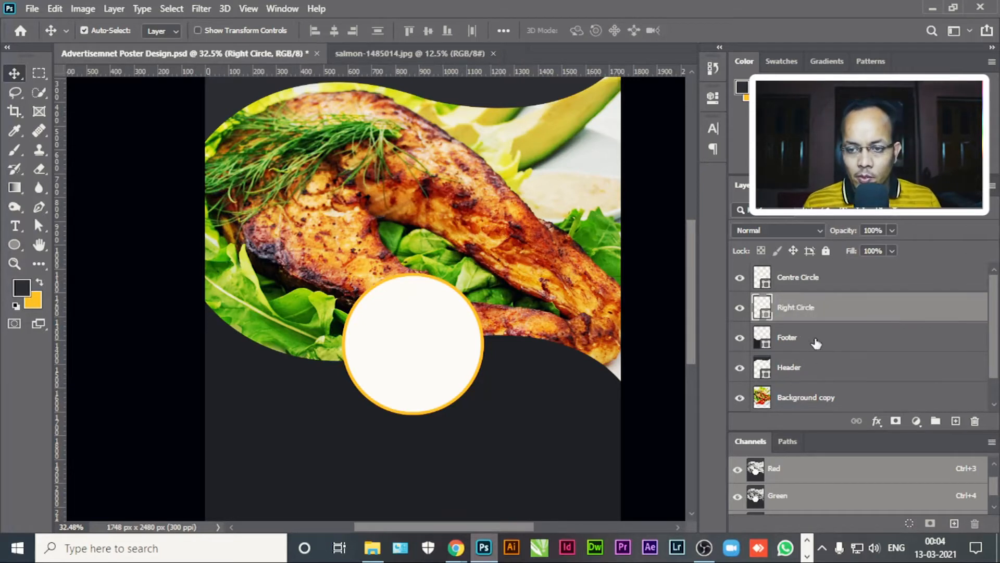
Move the Right Circle rightwards and slightly down from the centre circle, to about X 1314 px, Y 1510 px.
{"action": "key", "text": "shift+Right"}
{"action": "key", "text": "shift+Right"}
{"action": "key", "text": "shift+Right"}
{"action": "key", "text": "shift+Right"}
{"action": "key", "text": "shift+Right"}
{"action": "key", "text": "shift+Right"}
{"action": "key", "text": "shift+Right"}
{"action": "key", "text": "shift+Right"}
{"action": "key", "text": "shift+Right"}
{"action": "key", "text": "shift+Right"}
{"action": "key", "text": "shift+Right"}
{"action": "key", "text": "shift+Right"}
{"action": "key", "text": "shift+Right"}
{"action": "key", "text": "shift+Right"}
{"action": "key", "text": "shift+Right"}
{"action": "key", "text": "shift+Right"}
{"action": "key", "text": "shift+Right"}
{"action": "key", "text": "shift+Right"}
{"action": "key", "text": "shift+Right"}
{"action": "key", "text": "shift+Right"}
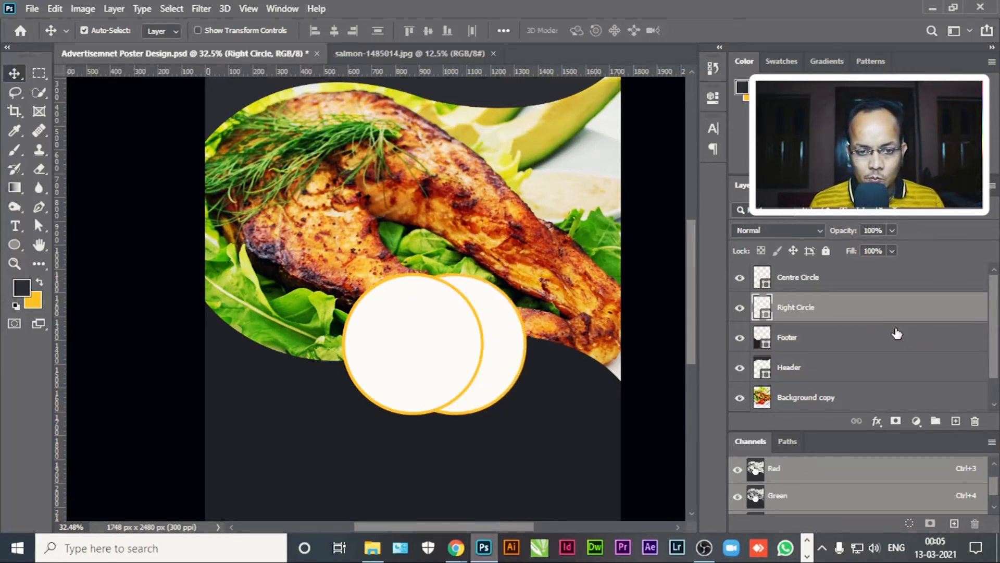
{"action": "key", "text": "shift+Right"}
{"action": "key", "text": "shift+Right"}
{"action": "key", "text": "shift+Right"}
{"action": "key", "text": "shift+Right"}
{"action": "key", "text": "shift+Right"}
{"action": "key", "text": "shift+Right"}
{"action": "key", "text": "shift+Right"}
{"action": "key", "text": "shift+Right"}
{"action": "key", "text": "shift+Right"}
{"action": "key", "text": "shift+Right"}
{"action": "key", "text": "shift+Right"}
{"action": "key", "text": "shift+Right"}
{"action": "key", "text": "shift+Right"}
{"action": "key", "text": "shift+Right"}
{"action": "key", "text": "shift+Right"}
{"action": "key", "text": "shift+Right"}
{"action": "key", "text": "shift+Right"}
{"action": "key", "text": "shift+Right"}
{"action": "key", "text": "shift+Right"}
{"action": "key", "text": "shift+Right"}
{"action": "key", "text": "shift+Down"}
{"action": "key", "text": "shift+Down"}
{"action": "key", "text": "shift+Down"}
{"action": "key", "text": "shift+Down"}
{"action": "key", "text": "shift+Down"}
{"action": "key", "text": "shift+Down"}
{"action": "key", "text": "shift+Down"}
{"action": "key", "text": "shift+Down"}
{"action": "key", "text": "shift+Down"}
{"action": "key", "text": "shift+Right"}
{"action": "key", "text": "shift+Right"}
{"action": "key", "text": "shift+Right"}
{"action": "key", "text": "shift+Right"}
{"action": "key", "text": "shift+Right"}
{"action": "key", "text": "shift+Right"}
{"action": "key", "text": "shift+Right"}
{"action": "key", "text": "shift+Right"}
{"action": "key", "text": "shift+Right"}
{"action": "key", "text": "shift+Right"}
{"action": "key", "text": "shift+Right"}
{"action": "key", "text": "shift+Down"}
{"action": "key", "text": "shift+Down"}
Scale the Right Circle proportionally to 86% with Free Transform.
{"action": "key", "text": "ctrl+t"}
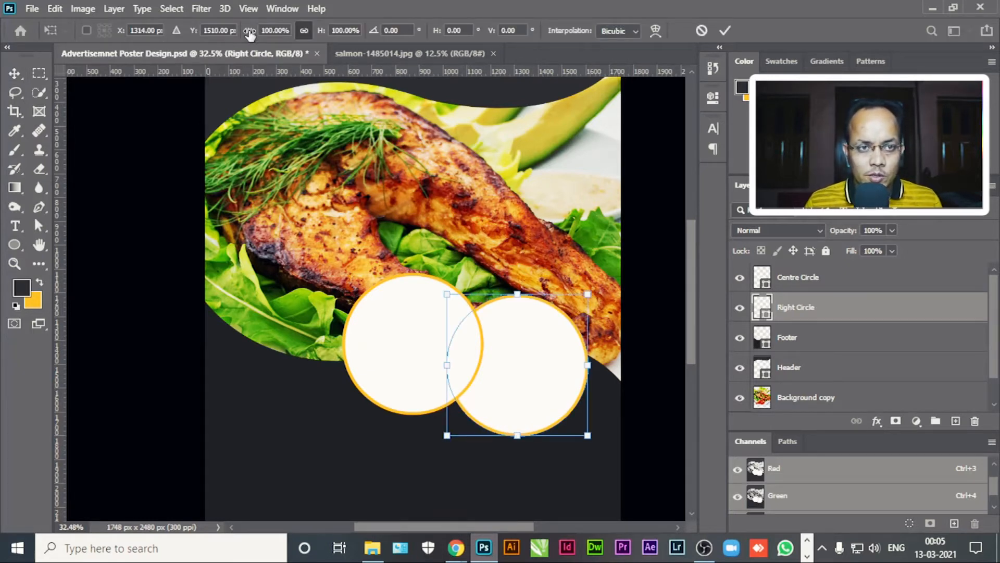
{"action": "left_click_drag", "start_coordinate": [249, 35], "coordinate": [240, 35]}
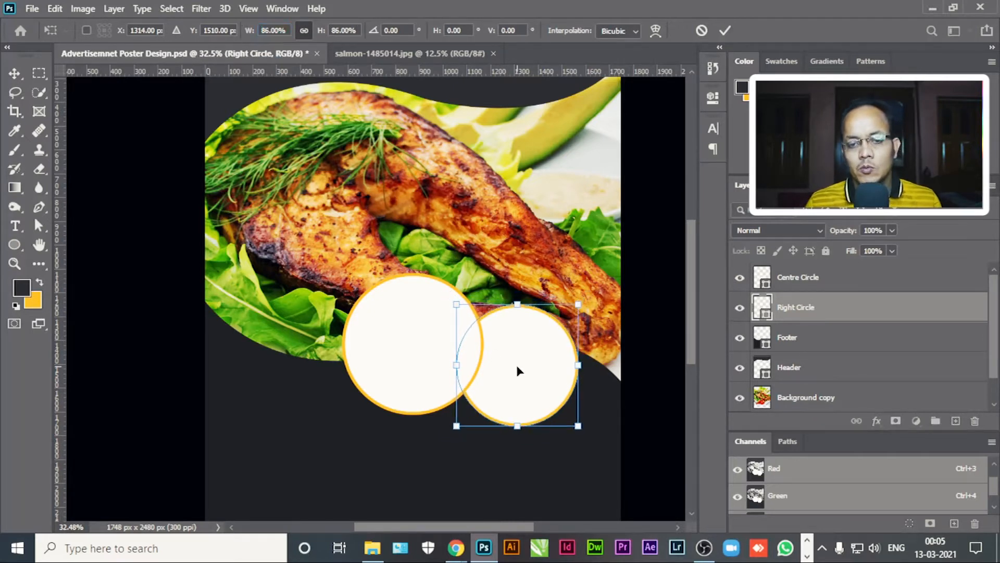
{"action": "key", "text": "Return"}
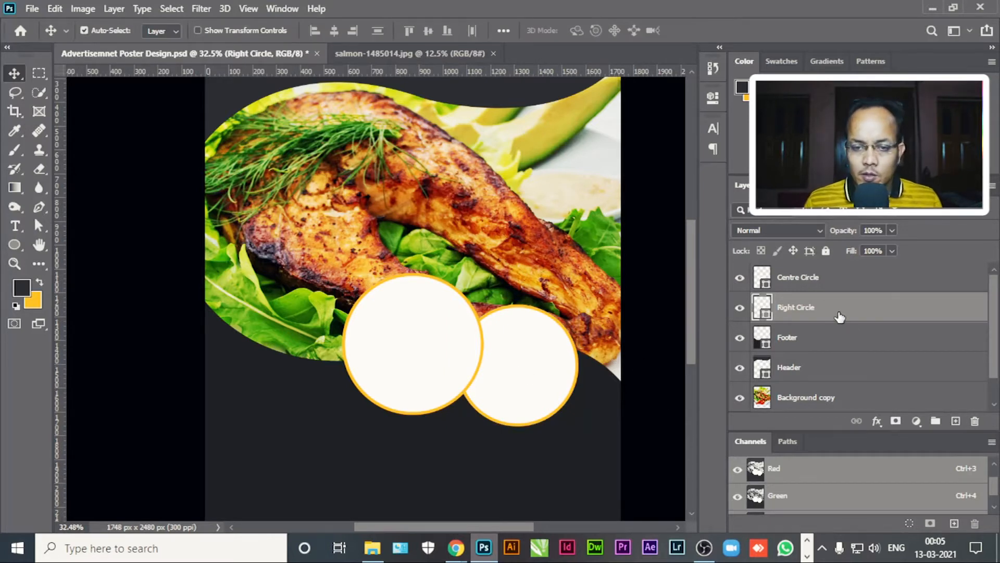
Duplicate the Right Circle layer and move the copy straight left to mirror it on the other side of the centre circle.
{"action": "key", "text": "ctrl+j"}
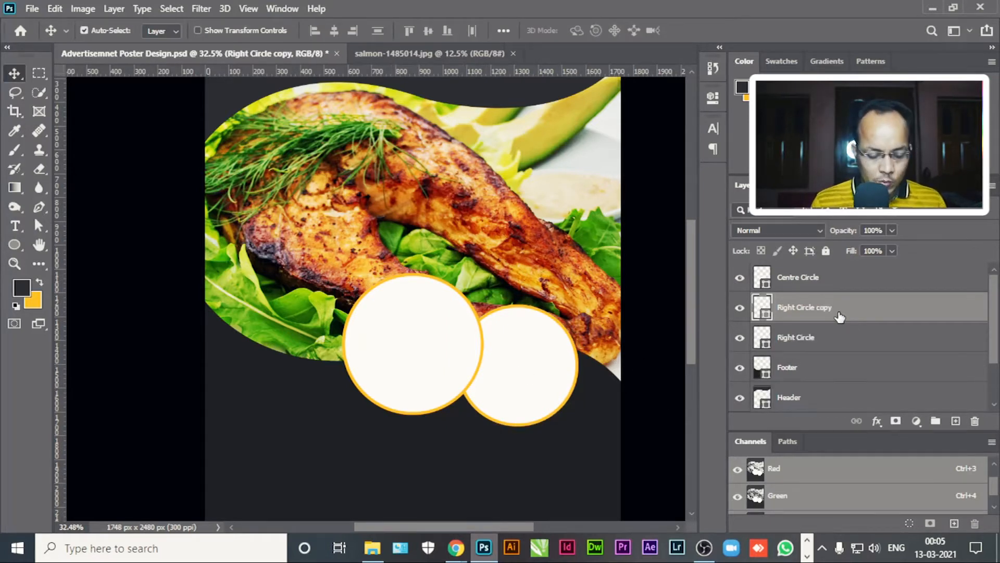
{"action": "key", "text": "shift+Left"}
{"action": "key", "text": "shift+Left"}
{"action": "key", "text": "shift+Left"}
{"action": "key", "text": "shift+Left"}
{"action": "key", "text": "shift+Left"}
{"action": "key", "text": "shift+Left"}
{"action": "key", "text": "shift+Left"}
{"action": "key", "text": "shift+Left"}
{"action": "key", "text": "shift+Left"}
{"action": "key", "text": "shift+Left"}
{"action": "key", "text": "shift+Left"}
{"action": "key", "text": "shift+Left"}
{"action": "key", "text": "shift+Left"}
{"action": "key", "text": "shift+Left"}
{"action": "key", "text": "shift+Left"}
{"action": "key", "text": "shift+Left"}
{"action": "key", "text": "shift+Left"}
{"action": "key", "text": "shift+Left"}
{"action": "key", "text": "shift+Left"}
{"action": "key", "text": "shift+Left"}
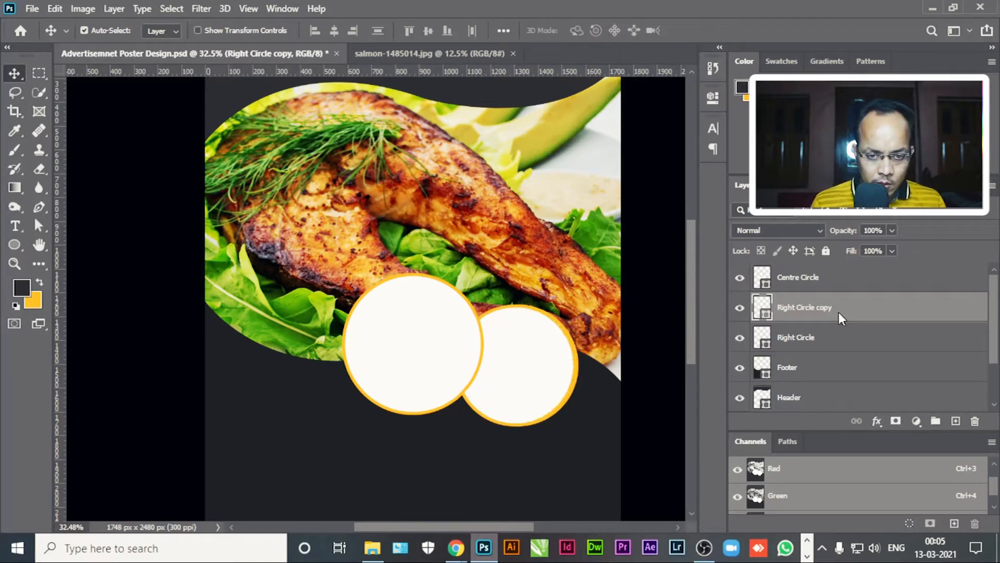
{"action": "key", "text": "shift+Left"}
{"action": "key", "text": "shift+Left"}
{"action": "key", "text": "shift+Left"}
{"action": "key", "text": "shift+Left"}
{"action": "key", "text": "shift+Left"}
{"action": "key", "text": "shift+Left"}
{"action": "key", "text": "shift+Left"}
{"action": "key", "text": "shift+Left"}
{"action": "key", "text": "shift+Left"}
{"action": "key", "text": "shift+Left"}
{"action": "key", "text": "shift+Left"}
{"action": "key", "text": "shift+Left"}
{"action": "key", "text": "shift+Left"}
{"action": "key", "text": "shift+Left"}
{"action": "key", "text": "shift+Left"}
{"action": "key", "text": "shift+Left"}
{"action": "key", "text": "shift+Left"}
{"action": "key", "text": "shift+Left"}
{"action": "key", "text": "shift+Left"}
{"action": "key", "text": "shift+Left"}
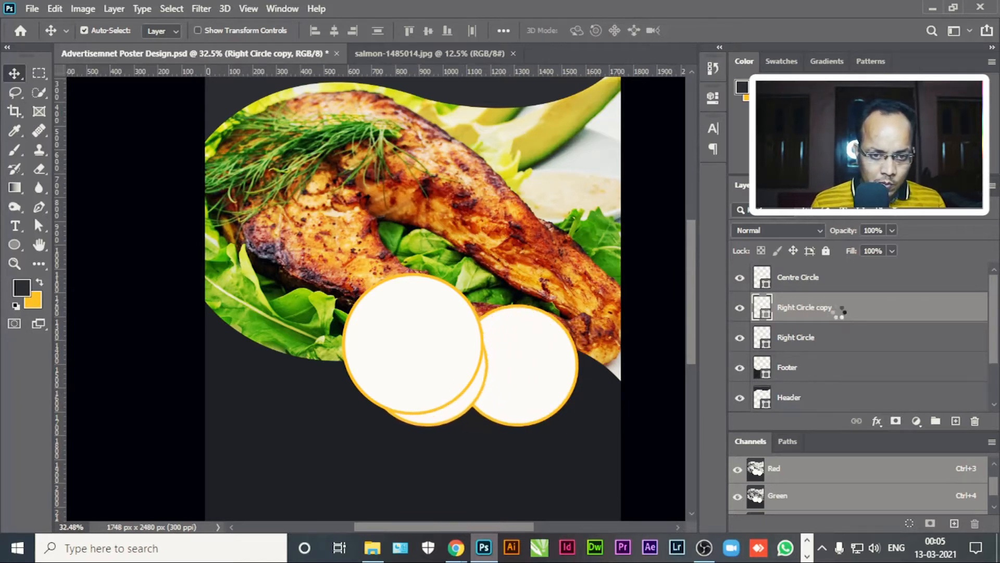
{"action": "key", "text": "shift+Left"}
{"action": "key", "text": "shift+Left"}
{"action": "key", "text": "shift+Left"}
{"action": "key", "text": "shift+Left"}
{"action": "key", "text": "shift+Left"}
{"action": "key", "text": "shift+Left"}
{"action": "key", "text": "shift+Left"}
{"action": "key", "text": "shift+Left"}
{"action": "key", "text": "shift+Left"}
{"action": "key", "text": "shift+Left"}
{"action": "key", "text": "shift+Left"}
{"action": "key", "text": "shift+Left"}
{"action": "key", "text": "shift+Left"}
{"action": "key", "text": "shift+Left"}
{"action": "key", "text": "shift+Left"}
{"action": "key", "text": "shift+Left"}
{"action": "key", "text": "shift+Left"}
{"action": "key", "text": "shift+Left"}
{"action": "key", "text": "shift+Left"}
{"action": "key", "text": "shift+Left"}
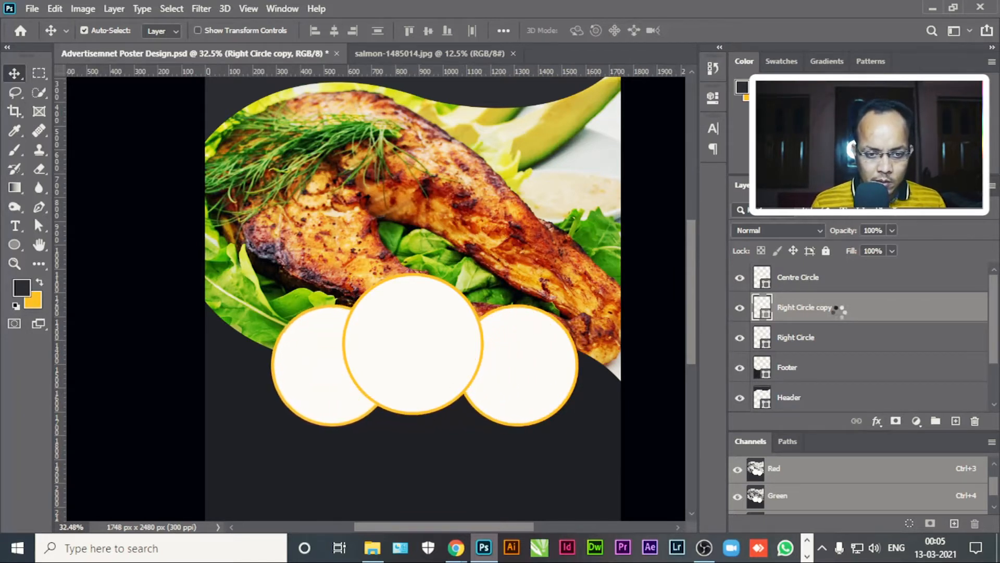
{"action": "key", "text": "shift+Right"}
{"action": "key", "text": "shift+Right"}
{"action": "key", "text": "shift+Right"}
{"action": "key", "text": "shift+Right"}
{"action": "key", "text": "shift+Right"}
{"action": "key", "text": "shift+Right"}
{"action": "key", "text": "shift+Right"}
{"action": "key", "text": "shift+Right"}
{"action": "key", "text": "shift+Right"}
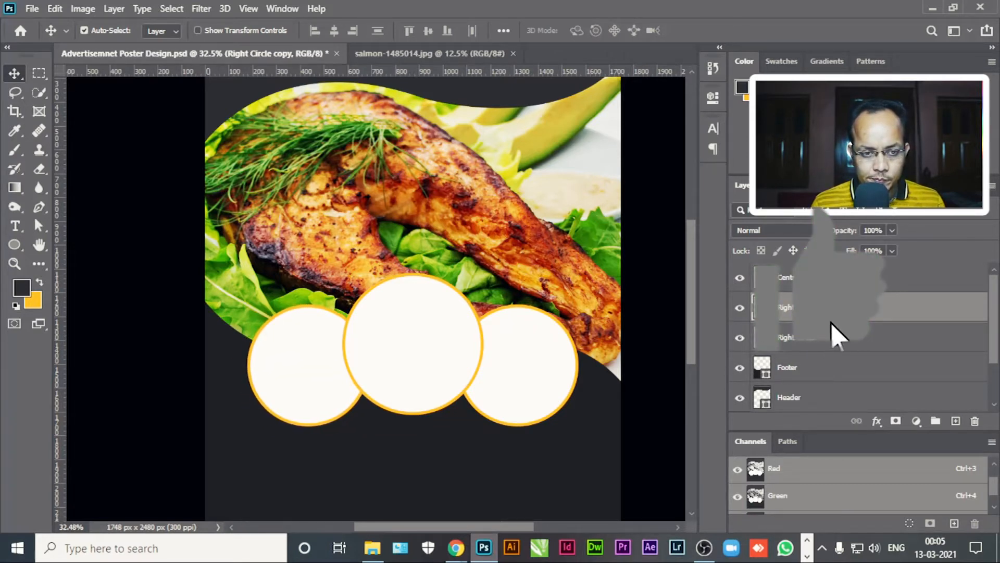
Rename the Right Circle copy layer as Left Circle.
{"action": "double_click", "coordinate": [806, 307]}
{"action": "type", "text": "Left Circle"}
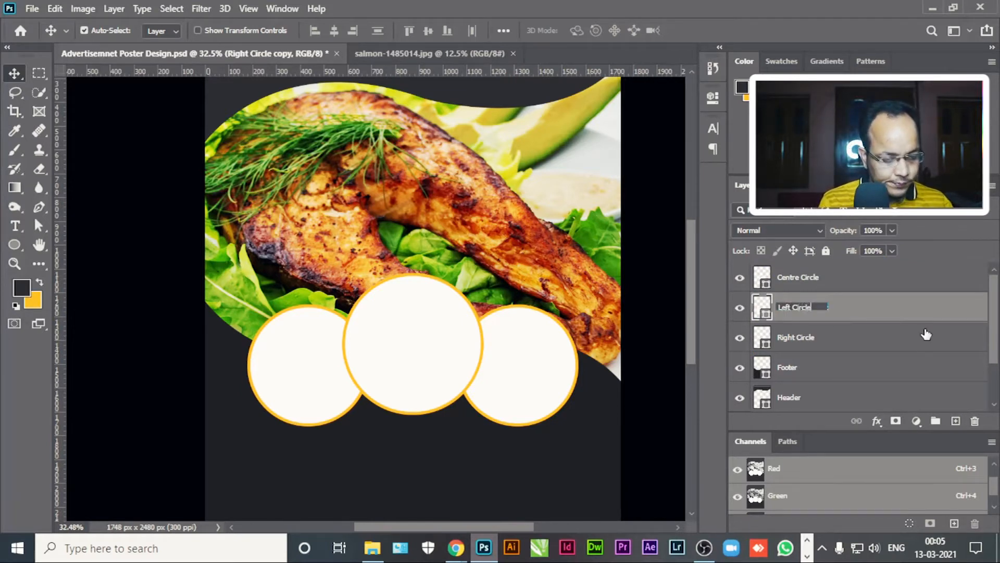
{"action": "left_click", "coordinate": [833, 337]}
{"action": "left_click", "coordinate": [852, 319]}
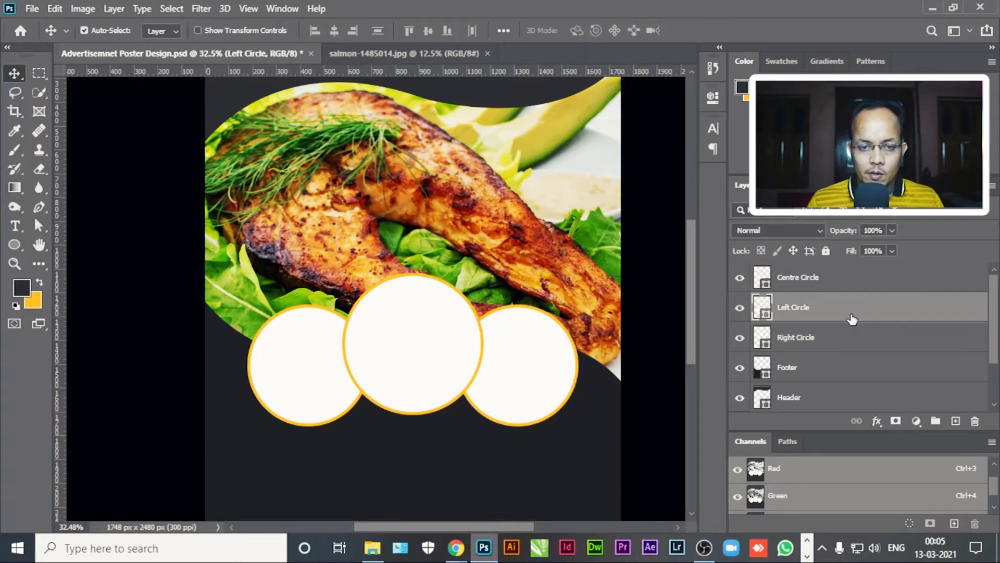
Raise the Centre Circle slightly so it sits higher above the two side circles.
{"action": "left_click", "coordinate": [816, 280]}
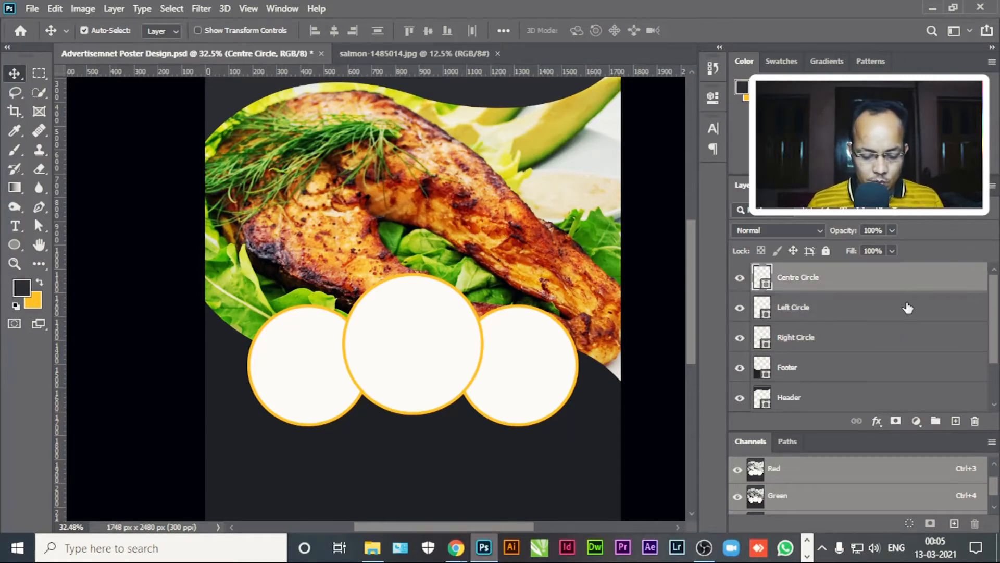
{"action": "key", "text": "shift+Up"}
{"action": "key", "text": "shift+Up"}
{"action": "key", "text": "shift+Up"}
{"action": "key", "text": "shift+Up"}
{"action": "key", "text": "shift+Up"}
{"action": "key", "text": "shift+Up"}
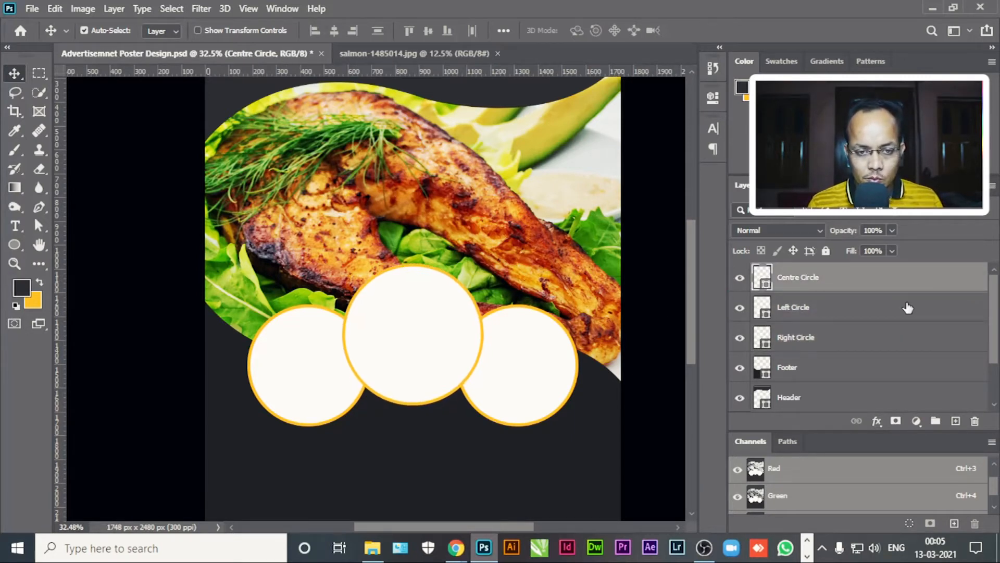
{"action": "key", "text": "shift+Down"}
{"action": "key", "text": "shift+Down"}
{"action": "key", "text": "shift+Down"}
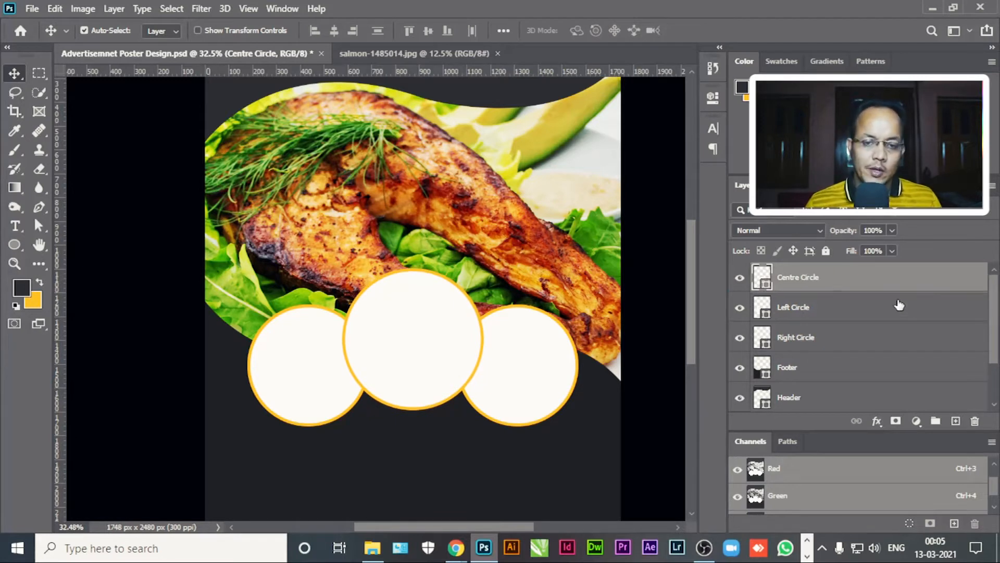
Select the Left Circle and Right Circle layers together.
{"action": "left_click", "coordinate": [810, 307]}
{"action": "left_click", "coordinate": [822, 335], "text": "shift"}
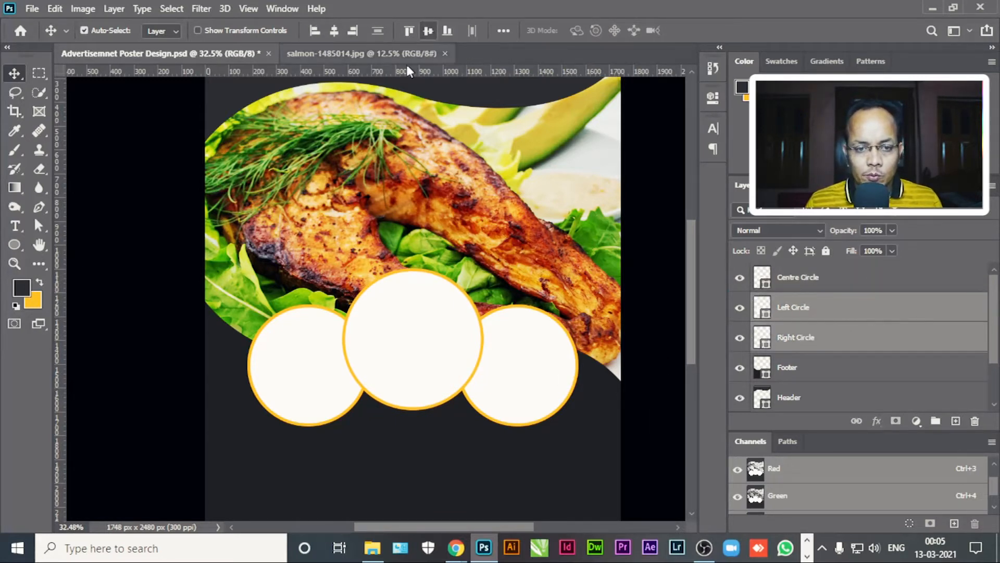
{"action": "left_click", "coordinate": [645, 312]}
{"action": "key", "text": "ctrl+minus"}
{"action": "key", "text": "ctrl+minus"}
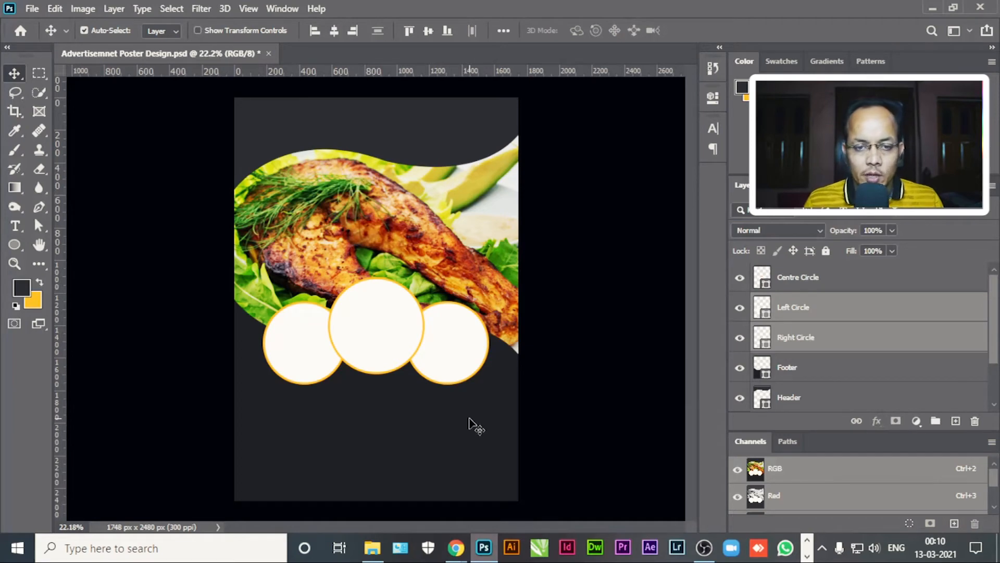
Open the salmon-518032, scampi-3953047 and united-kingdom-2066475 images from the Design folder in File Explorer as separate Photoshop documents.
{"action": "key", "text": "alt+Tab"}
{"action": "left_click", "coordinate": [642, 278]}
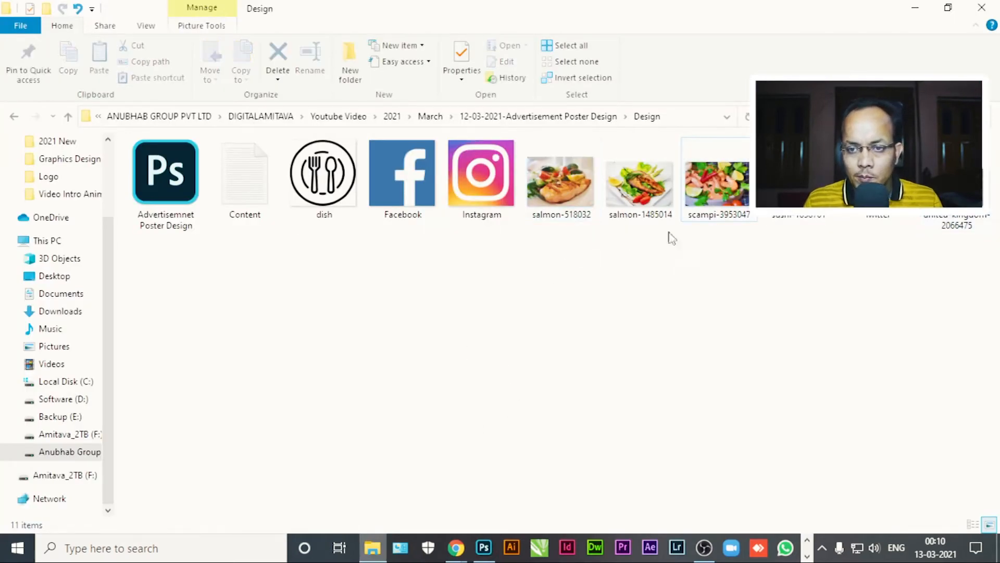
{"action": "left_click", "coordinate": [549, 195]}
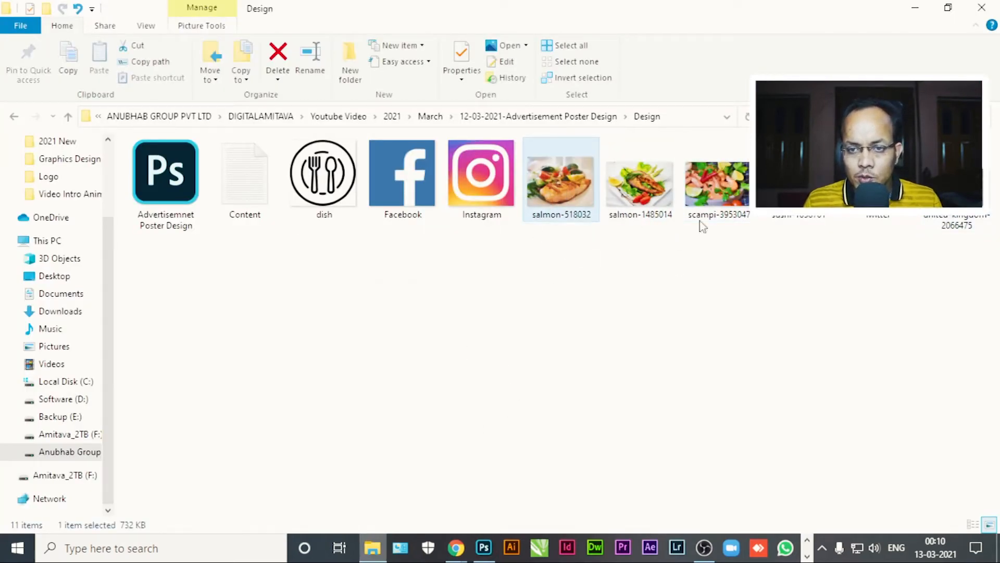
{"action": "left_click", "coordinate": [719, 198], "text": "ctrl"}
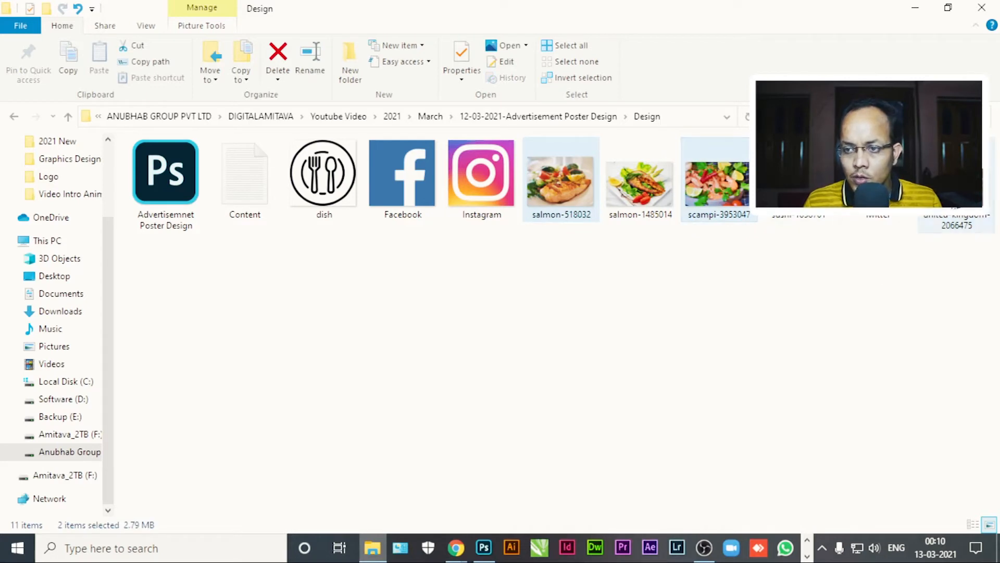
{"action": "left_click_drag", "start_coordinate": [932, 229], "coordinate": [404, 57]}
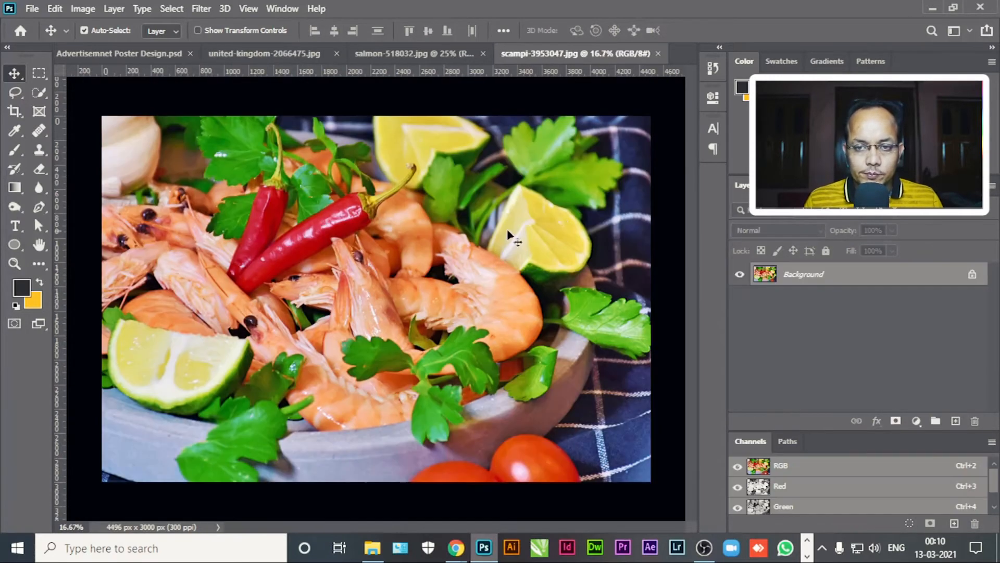
Duplicate the Background layer of scampi-3953047.jpg into the Advertisemnet Poster Design.psd document.
{"action": "right_click", "coordinate": [789, 279]}
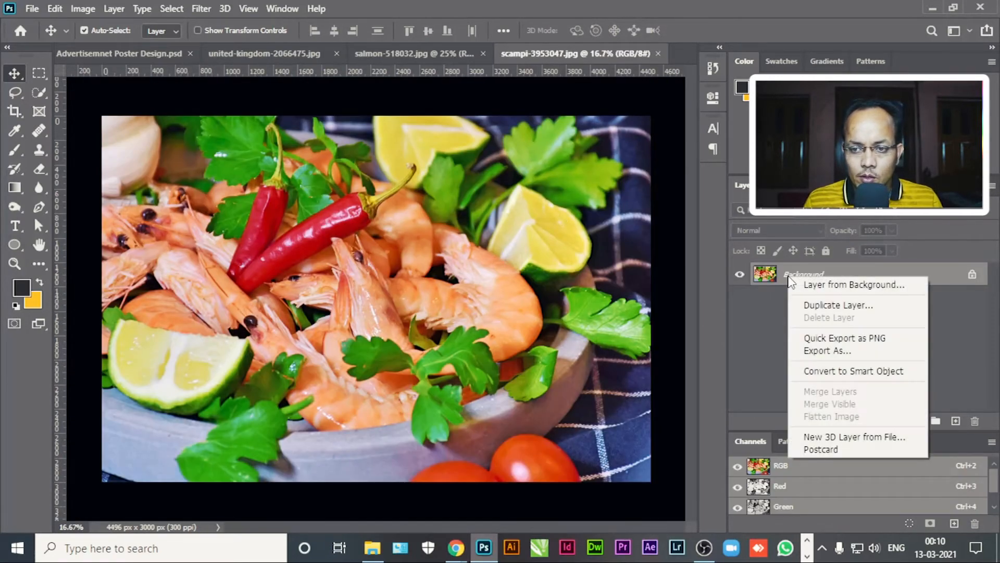
{"action": "left_click", "coordinate": [823, 305]}
{"action": "left_click", "coordinate": [482, 200]}
{"action": "left_click", "coordinate": [469, 201]}
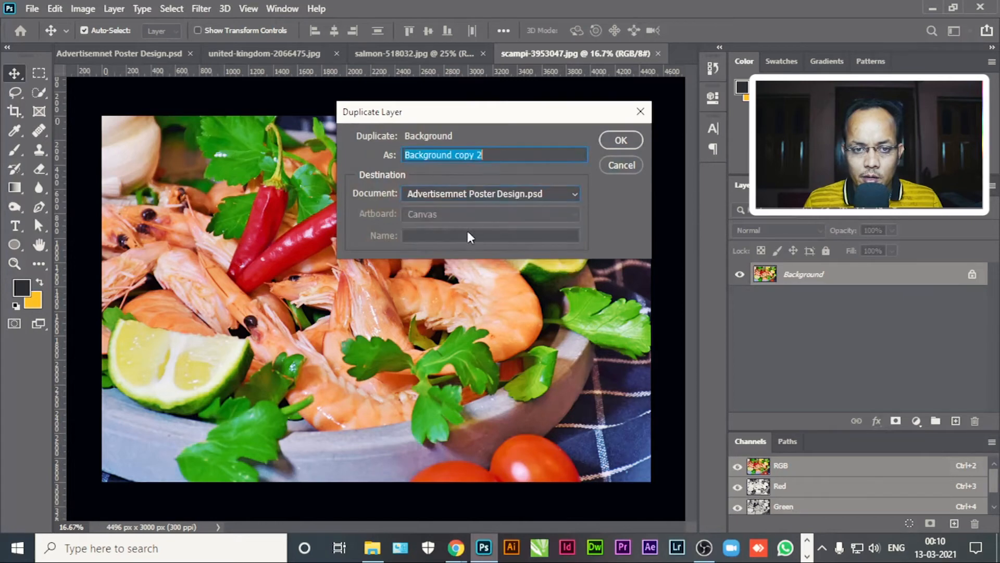
{"action": "left_click", "coordinate": [621, 141]}
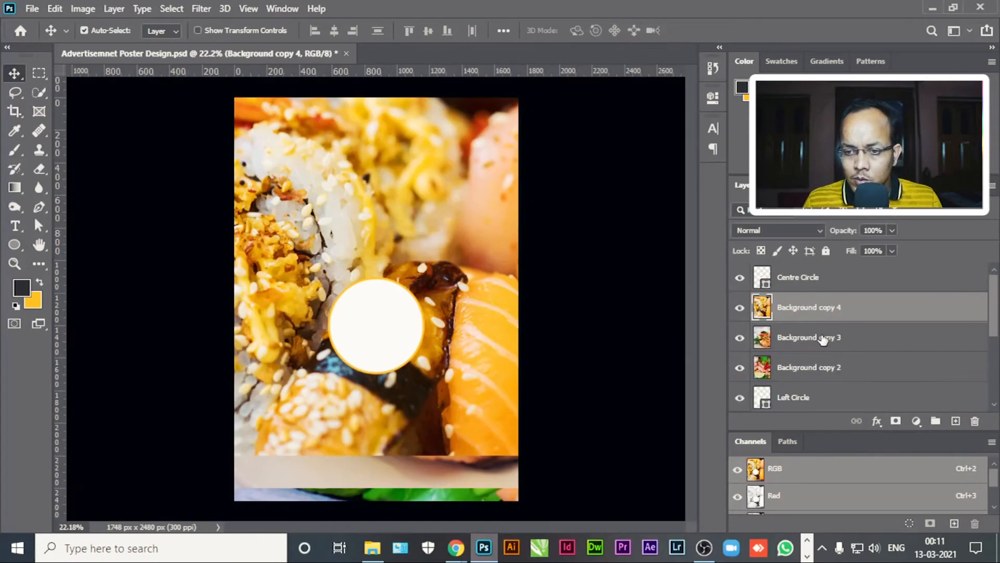
Reorder the layers to put Left Circle above Background copy 3 and Right Circle above Background copy 2, and hide both photo layers.
{"action": "left_click", "coordinate": [823, 338]}
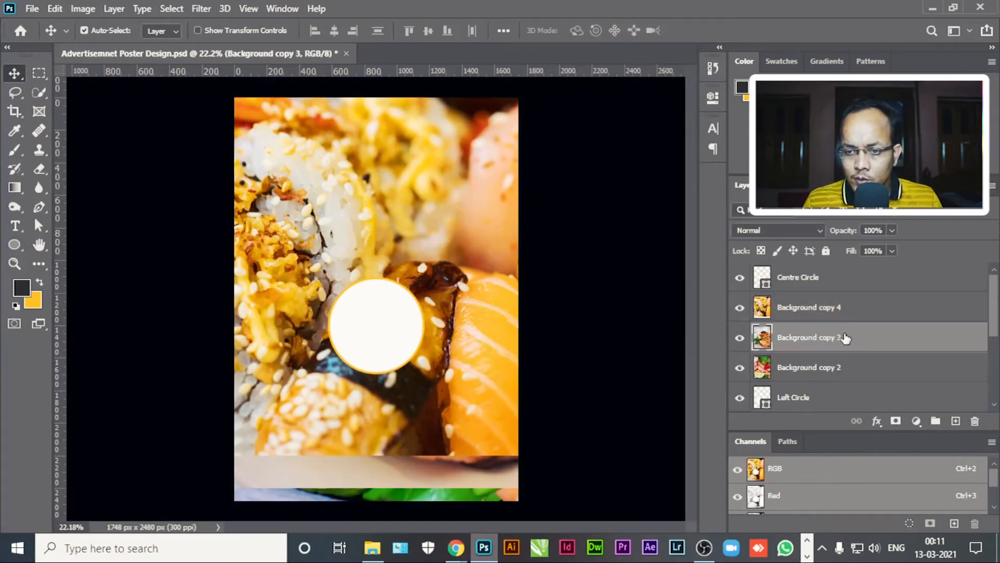
{"action": "scroll", "coordinate": [812, 354], "scroll_direction": "down", "scroll_amount": 1}
{"action": "left_click", "coordinate": [808, 369]}
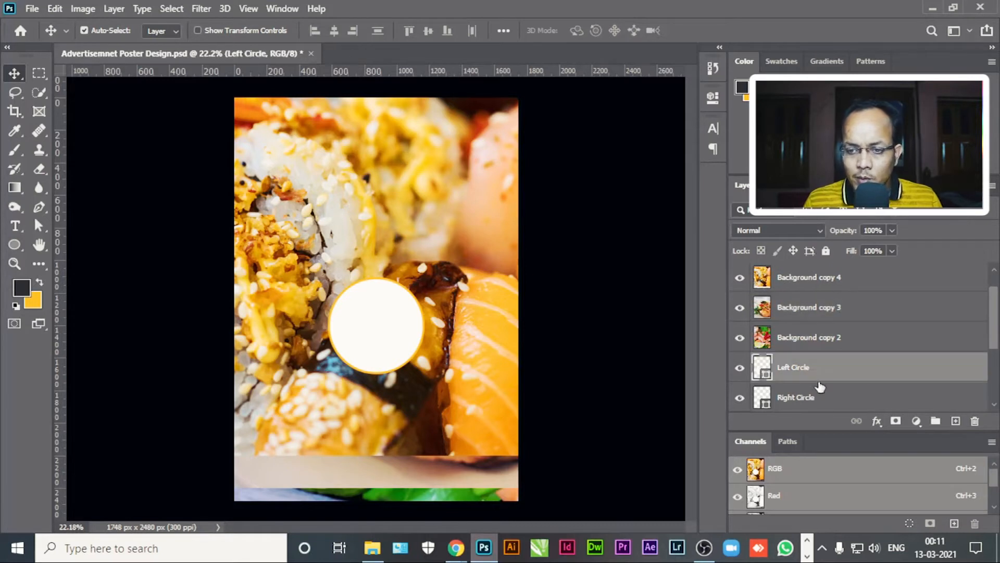
{"action": "left_click_drag", "start_coordinate": [827, 369], "coordinate": [825, 302]}
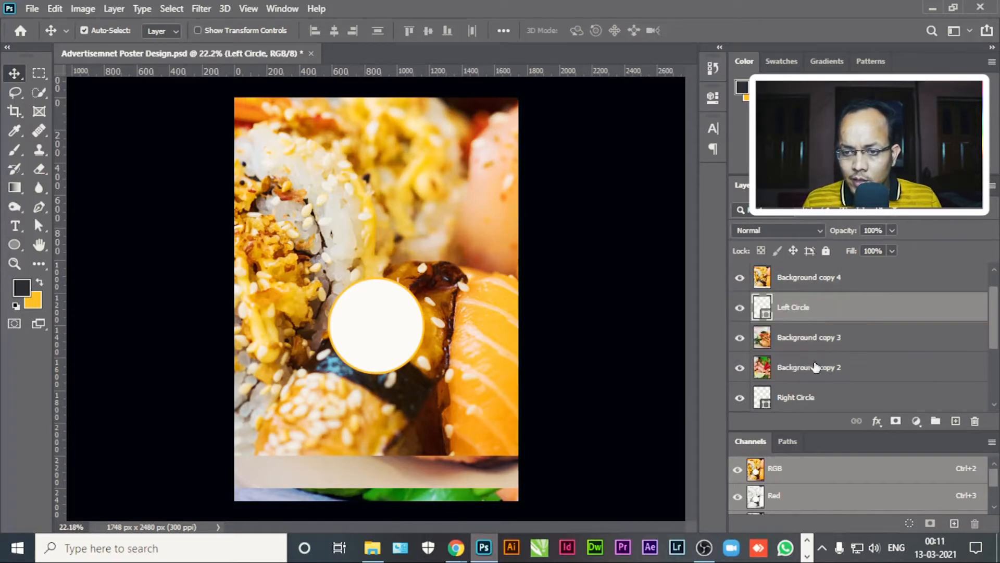
{"action": "left_click_drag", "start_coordinate": [813, 399], "coordinate": [833, 365]}
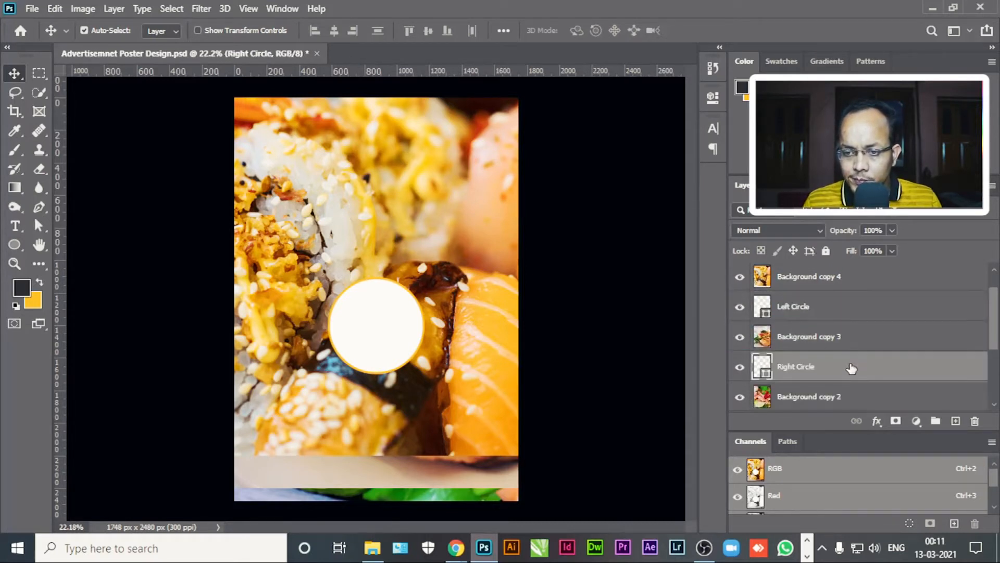
{"action": "left_click", "coordinate": [740, 337]}
{"action": "left_click", "coordinate": [740, 396]}
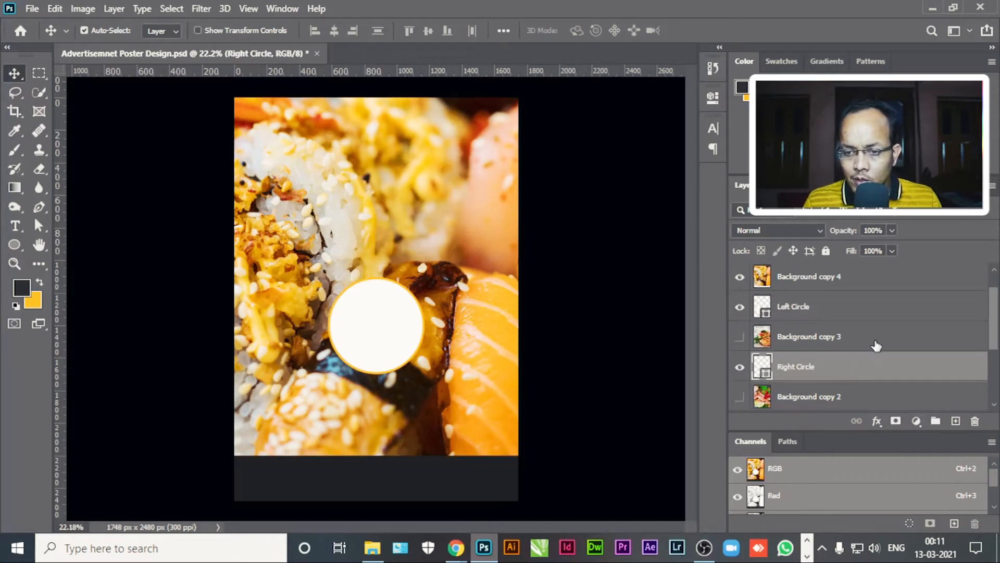
Centre the Background copy 4 sushi photo horizontally and vertically on the canvas by aligning it with the Background layer.
{"action": "scroll", "coordinate": [833, 349], "scroll_direction": "up", "scroll_amount": 1}
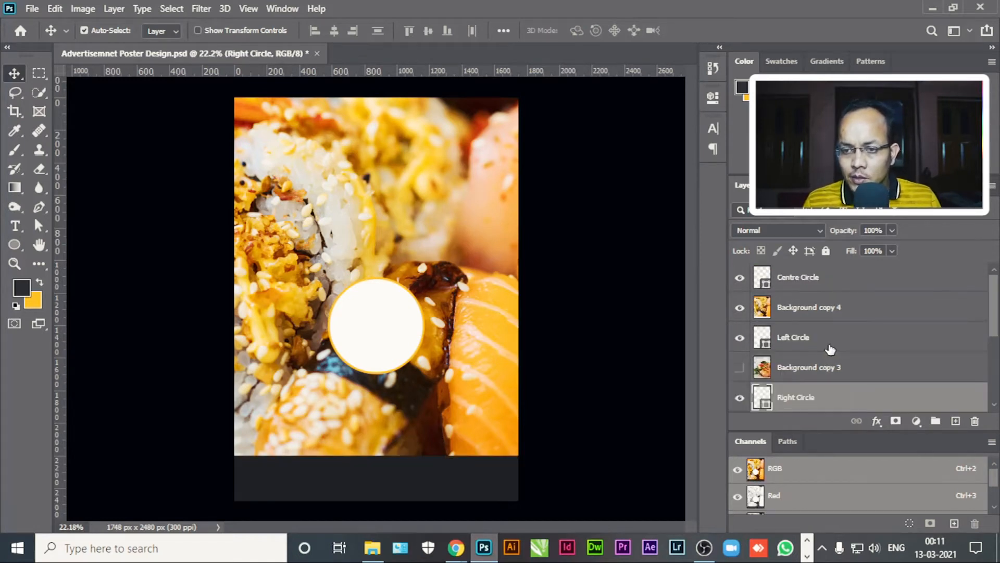
{"action": "left_click", "coordinate": [804, 308]}
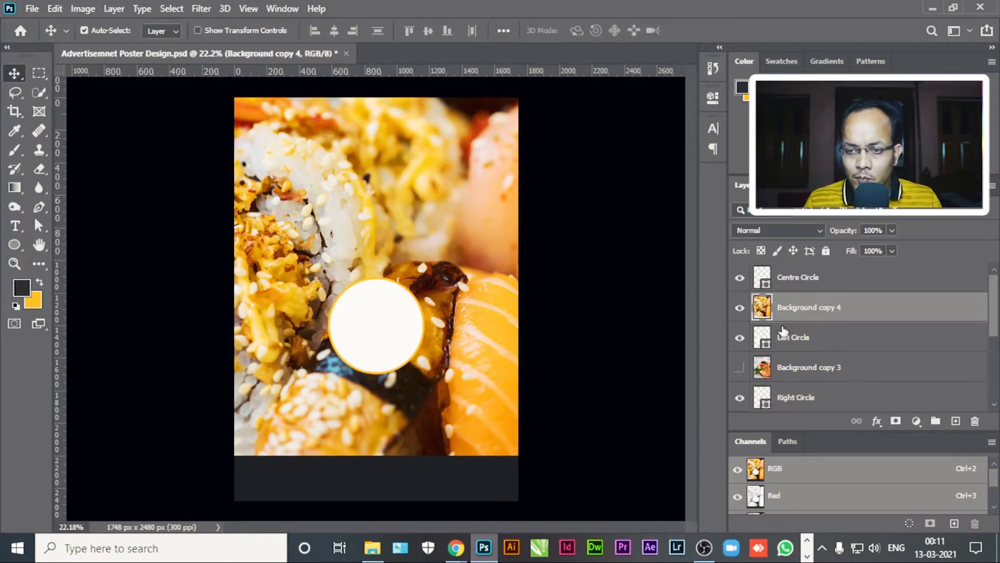
{"action": "scroll", "coordinate": [896, 334], "scroll_direction": "down", "scroll_amount": 5}
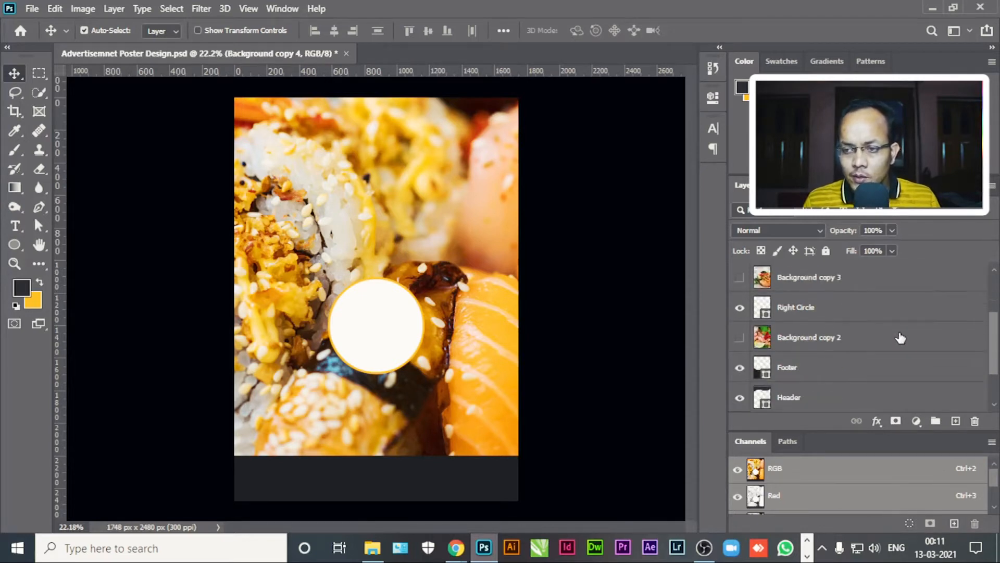
{"action": "left_click", "coordinate": [860, 394]}
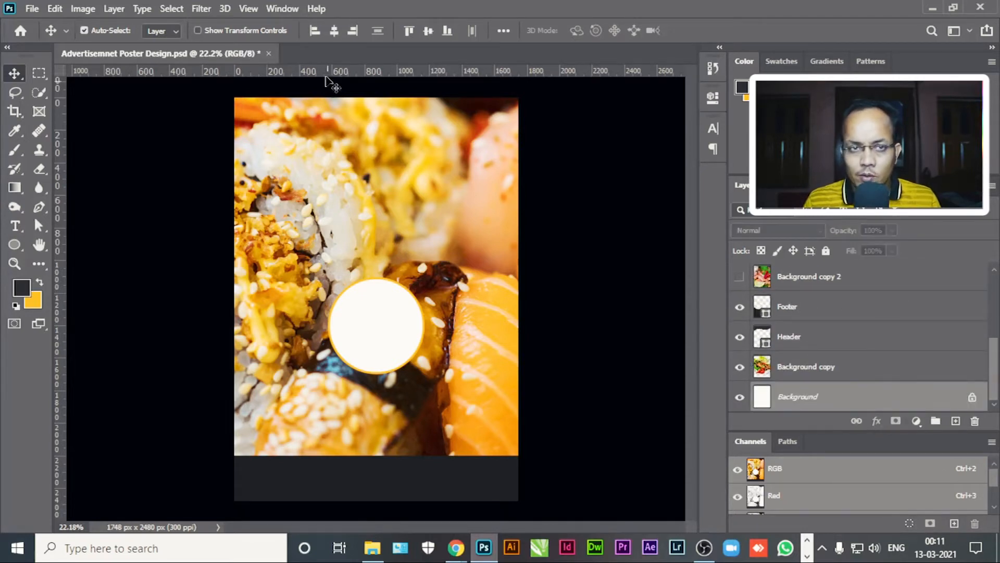
{"action": "left_click", "coordinate": [334, 34]}
{"action": "left_click", "coordinate": [428, 31]}
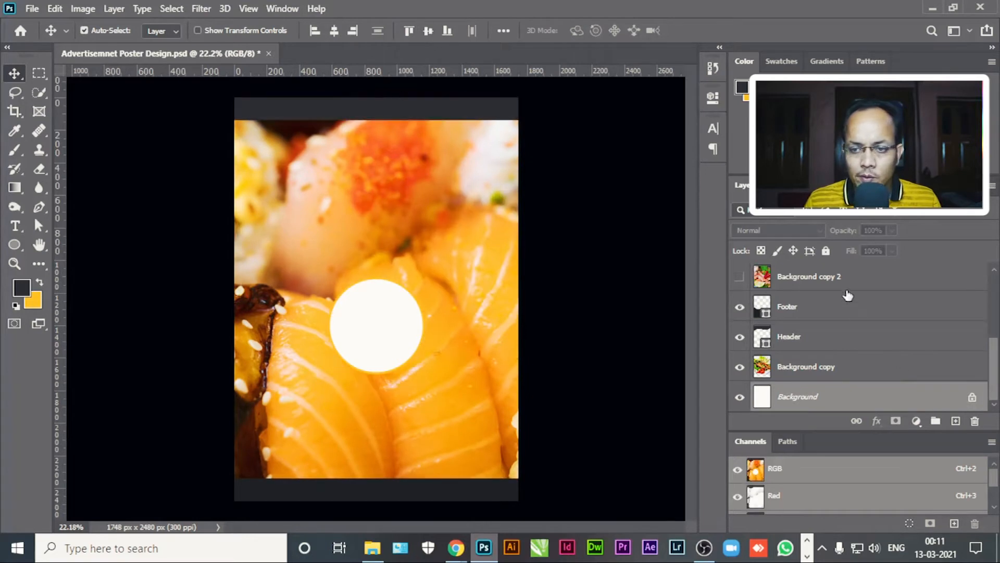
Scale the Background copy 4 sushi photo proportionally to 30% and place it over the Centre Circle area.
{"action": "scroll", "coordinate": [860, 321], "scroll_direction": "up", "scroll_amount": 3}
{"action": "scroll", "coordinate": [859, 320], "scroll_direction": "up", "scroll_amount": 1}
{"action": "left_click", "coordinate": [859, 315]}
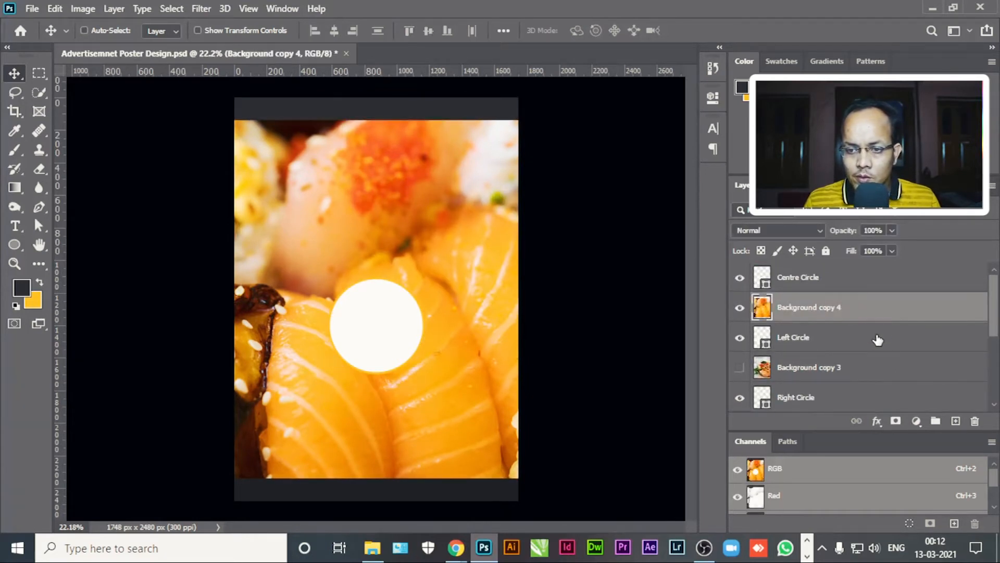
{"action": "key", "text": "ctrl+t"}
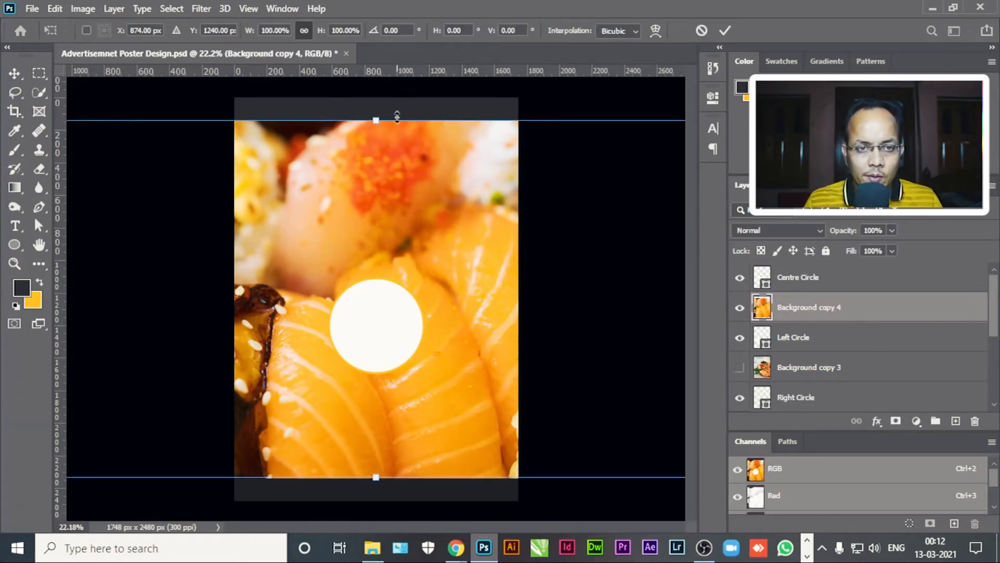
{"action": "left_click_drag", "start_coordinate": [249, 35], "coordinate": [193, 59]}
{"action": "left_click_drag", "start_coordinate": [423, 270], "coordinate": [423, 296]}
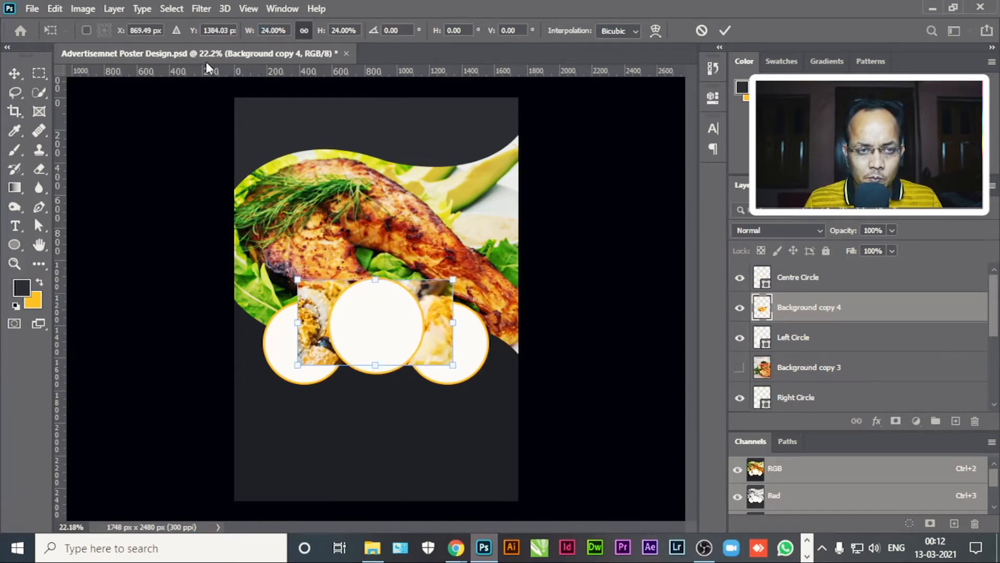
{"action": "left_click_drag", "start_coordinate": [251, 35], "coordinate": [252, 36]}
{"action": "left_click_drag", "start_coordinate": [439, 317], "coordinate": [443, 312]}
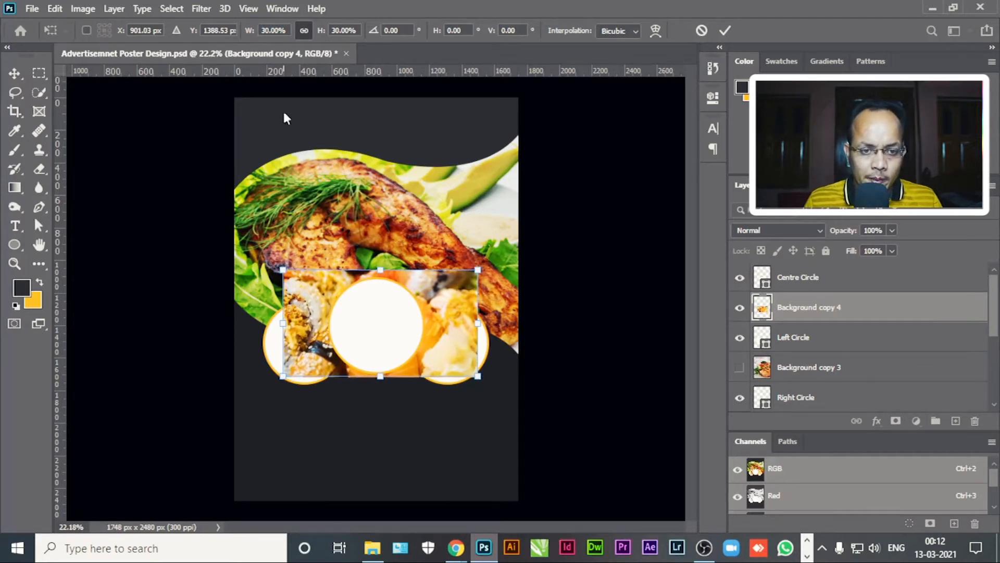
{"action": "left_click_drag", "start_coordinate": [249, 33], "coordinate": [247, 32]}
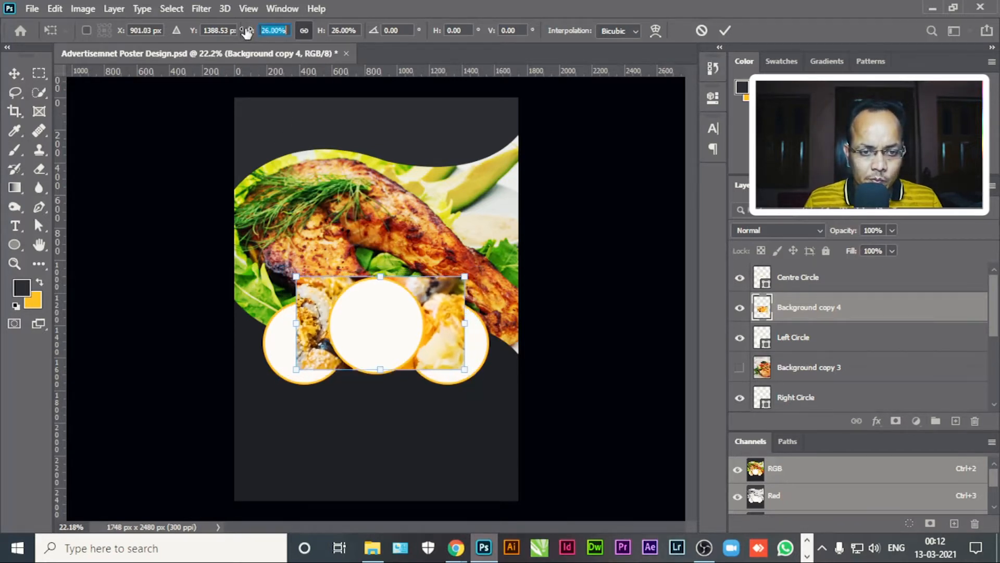
{"action": "key", "text": "Up"}
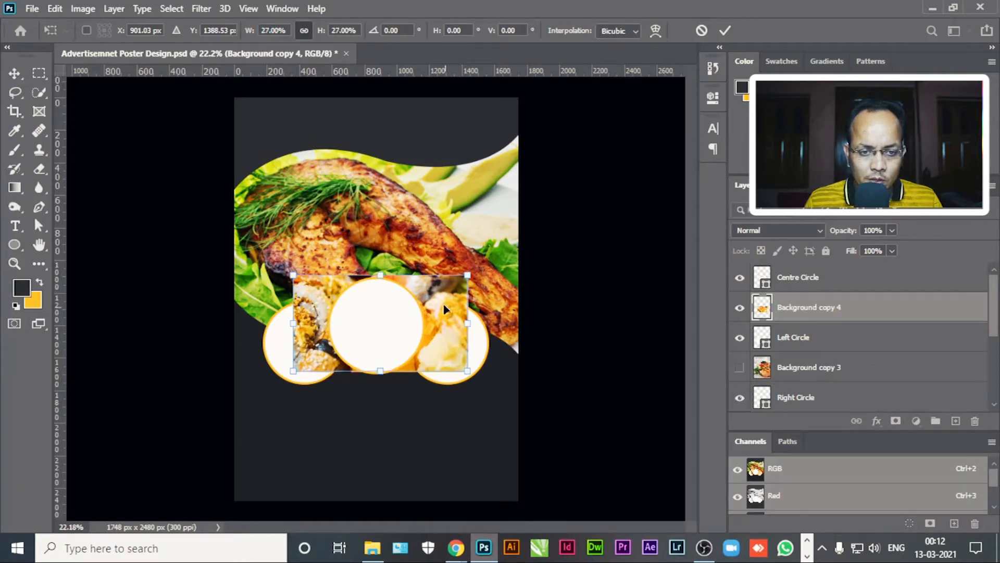
{"action": "left_click_drag", "start_coordinate": [440, 296], "coordinate": [440, 298]}
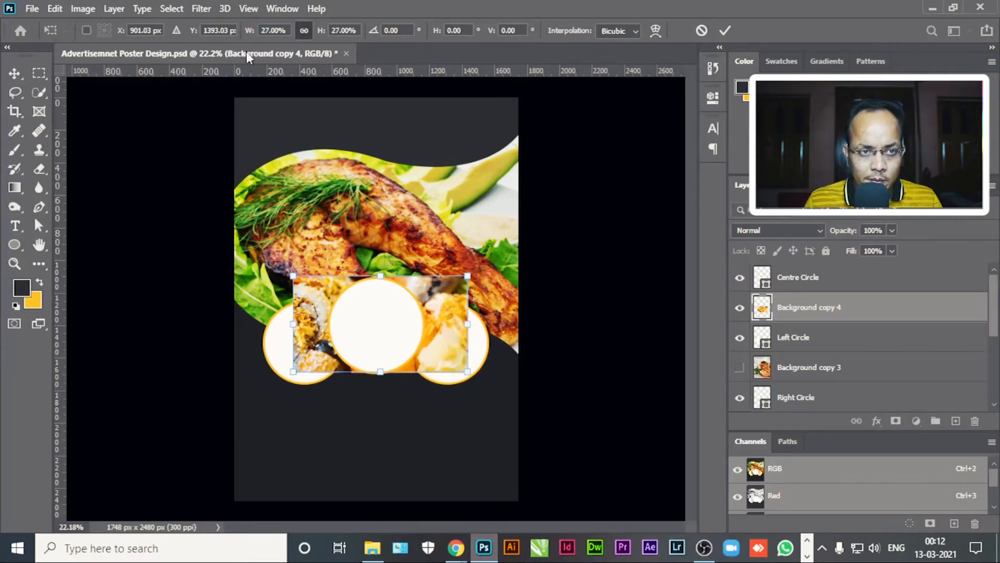
{"action": "left_click_drag", "start_coordinate": [251, 35], "coordinate": [254, 36]}
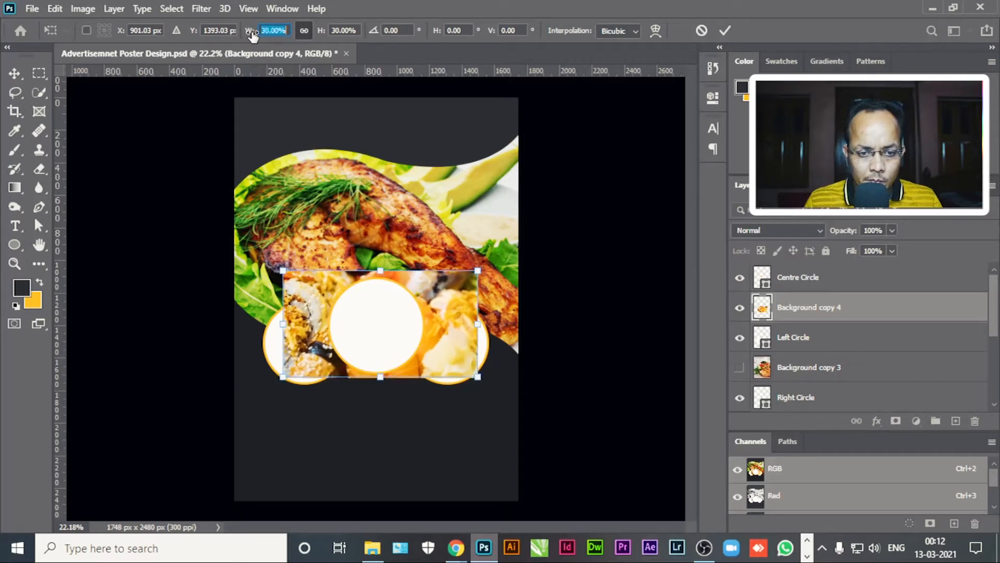
{"action": "key", "text": "Return"}
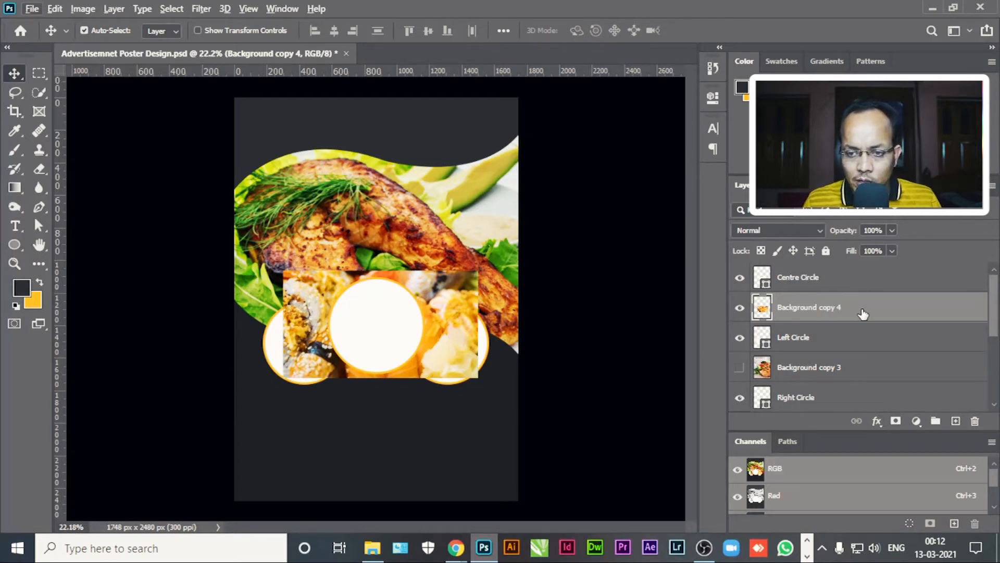
Move the Background copy 4 layer above Centre Circle and clip it to the circle.
{"action": "left_click_drag", "start_coordinate": [864, 313], "coordinate": [864, 282]}
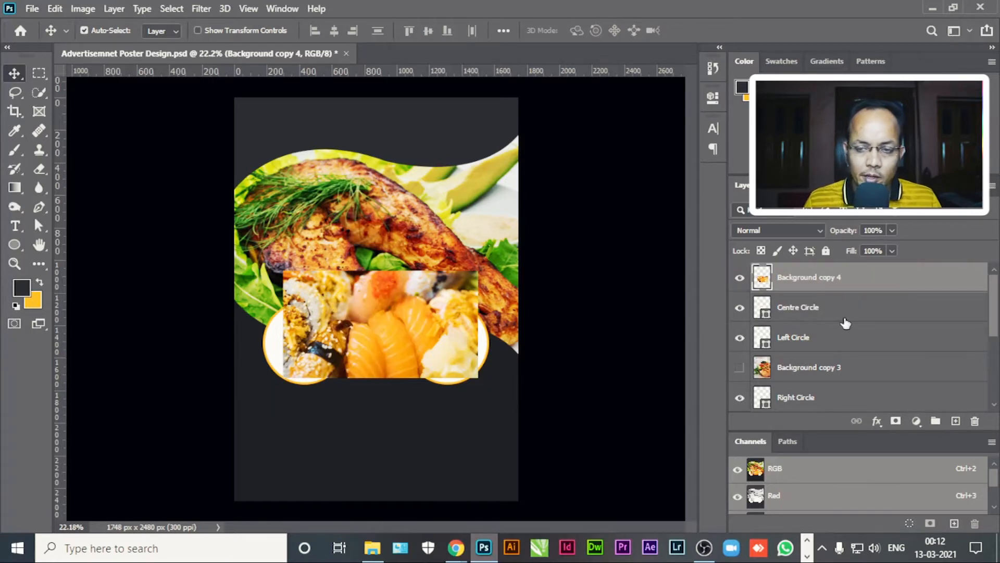
{"action": "left_click", "coordinate": [852, 294], "text": "alt"}
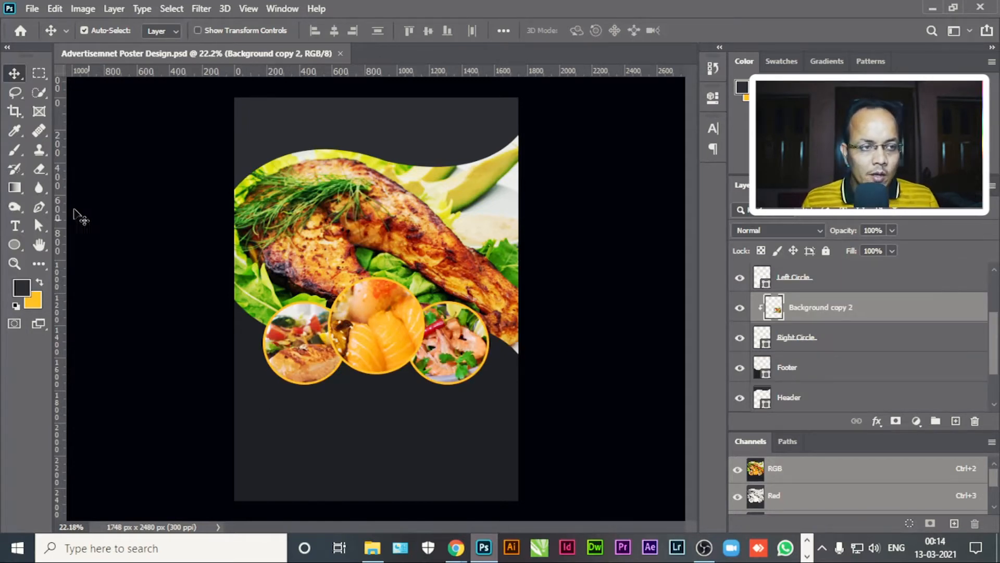
Draw a rectangle about 1993 × 159 px across the poster's lower edge, on a new layer just above Footer.
{"action": "left_click", "coordinate": [16, 187]}
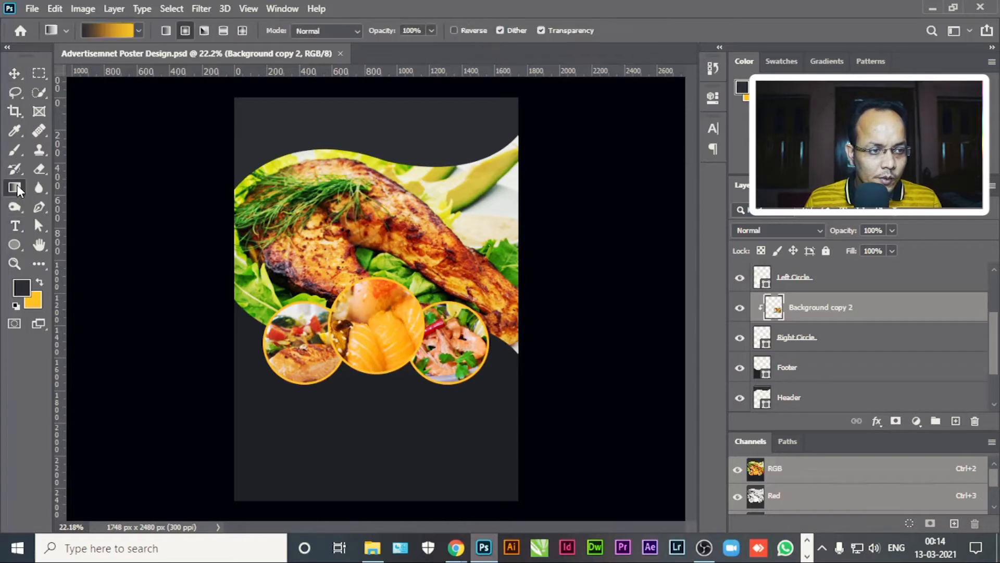
{"action": "left_click", "coordinate": [41, 188]}
{"action": "left_click", "coordinate": [15, 244]}
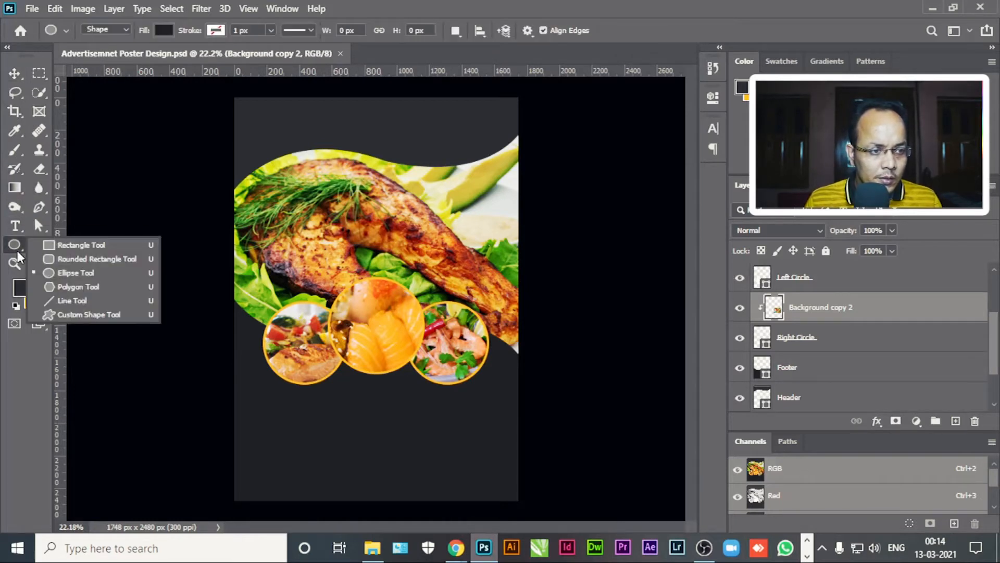
{"action": "left_click", "coordinate": [68, 242]}
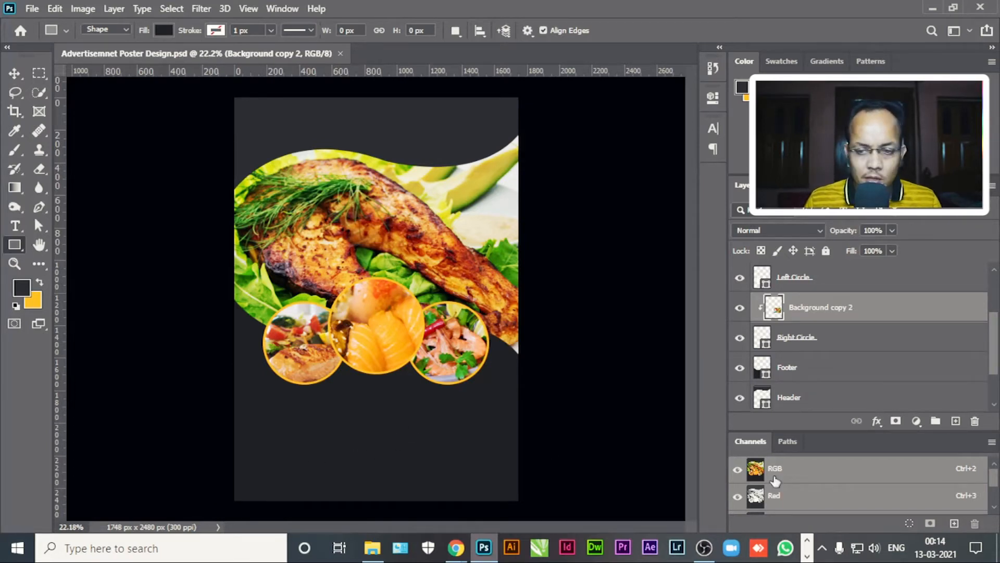
{"action": "scroll", "coordinate": [817, 372], "scroll_direction": "down", "scroll_amount": 1}
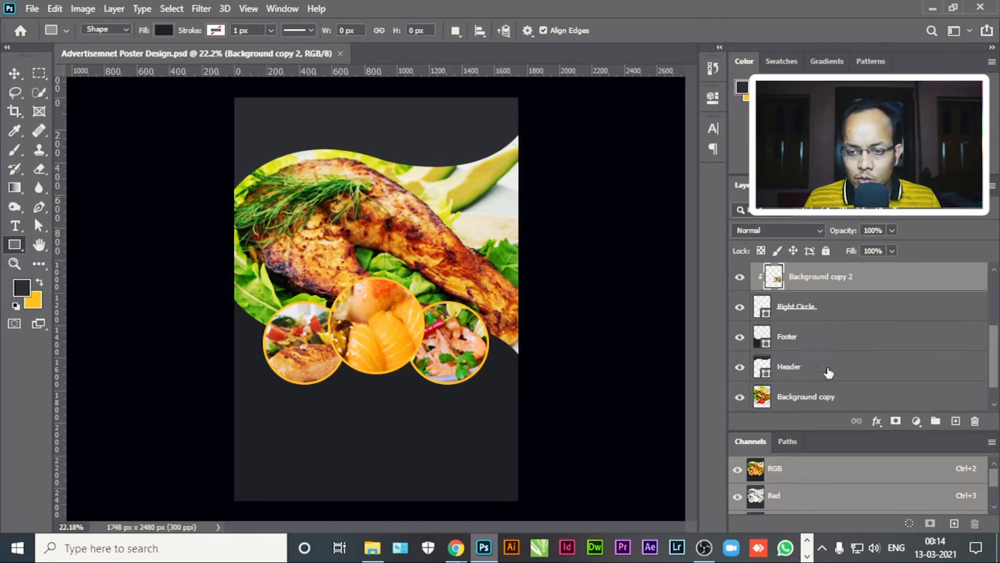
{"action": "scroll", "coordinate": [828, 373], "scroll_direction": "down", "scroll_amount": 1}
{"action": "left_click", "coordinate": [803, 317]}
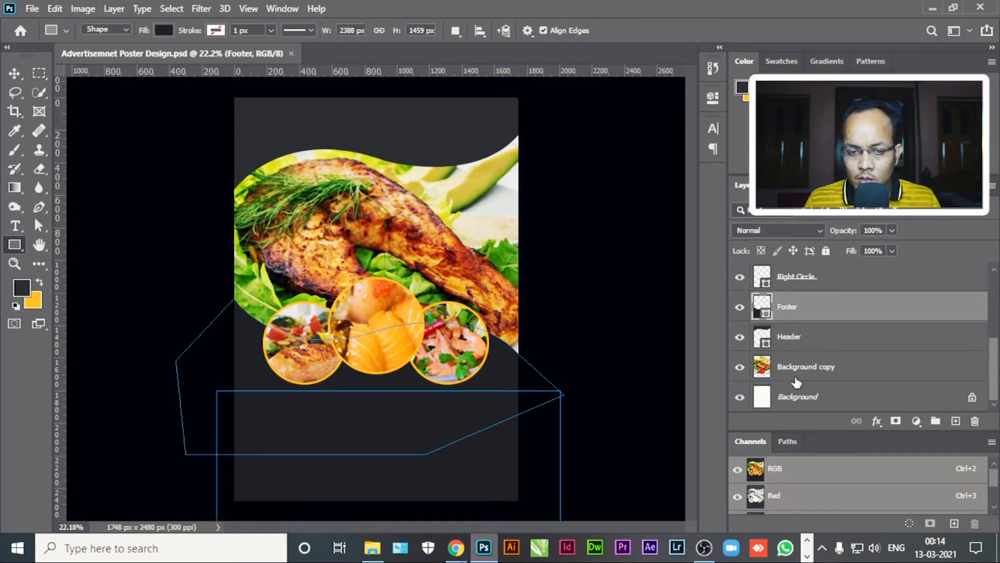
{"action": "left_click", "coordinate": [956, 420]}
{"action": "left_click_drag", "start_coordinate": [211, 484], "coordinate": [534, 510]}
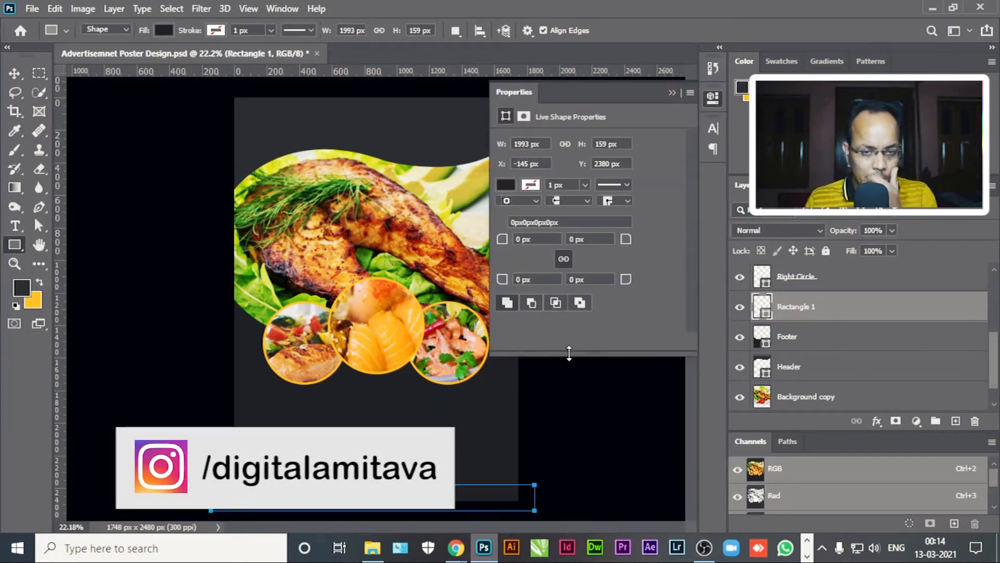
Fill the Rectangle 1 bar at the poster's lower edge with the recently used yellow-orange colour.
{"action": "left_click", "coordinate": [505, 185]}
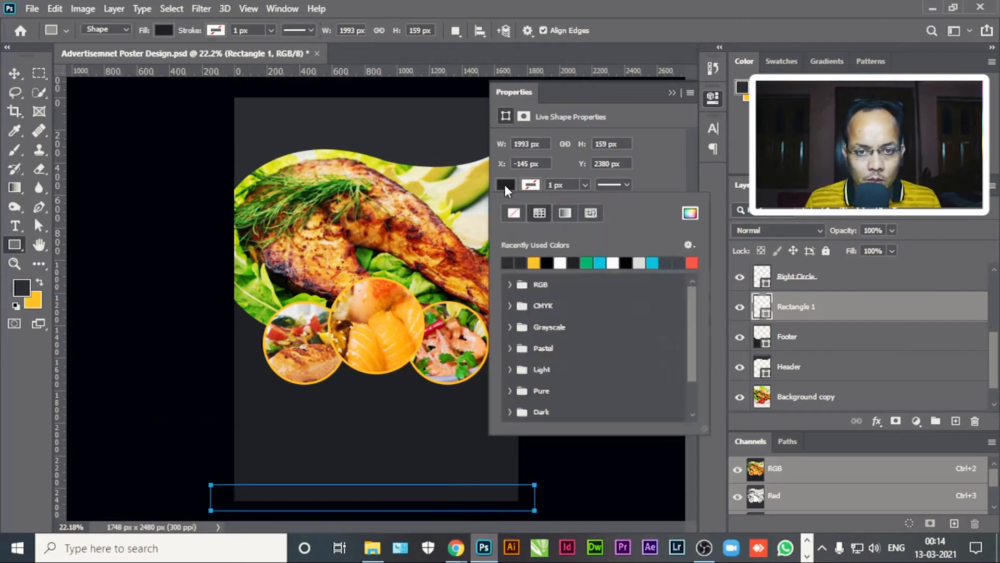
{"action": "left_click", "coordinate": [533, 262]}
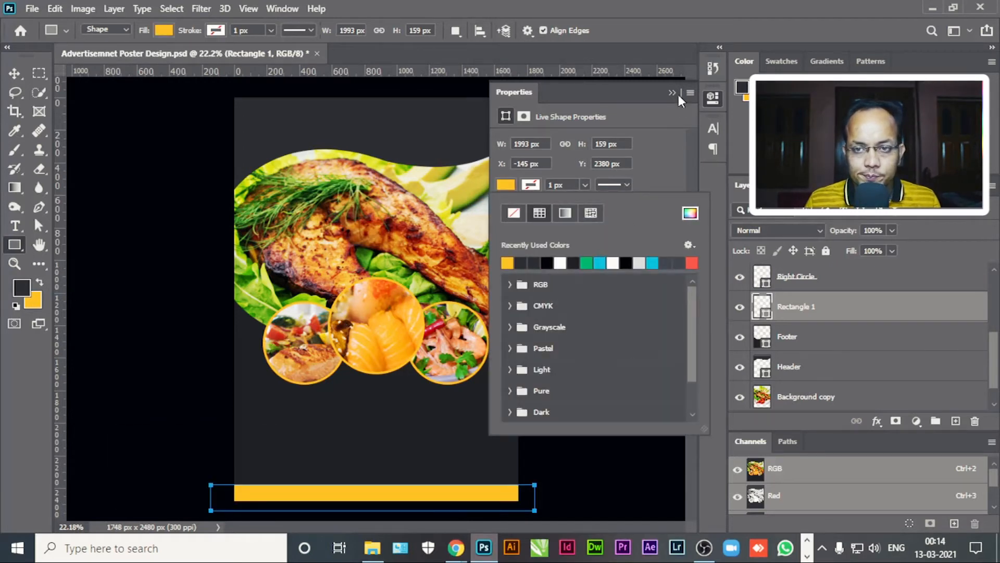
{"action": "left_click", "coordinate": [673, 94]}
{"action": "left_click", "coordinate": [14, 73]}
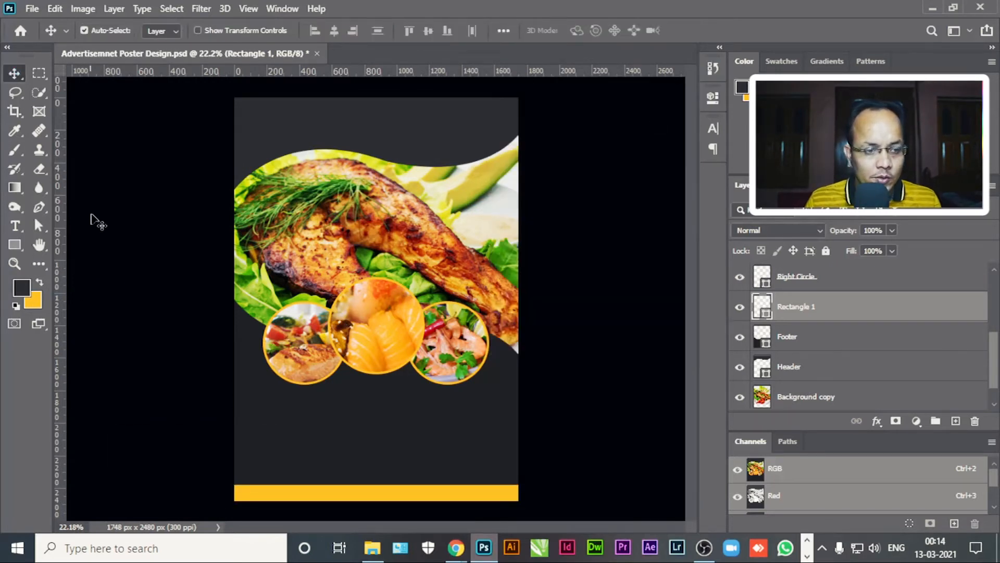
Nudge the yellow-orange bar down slightly so less of it shows along the poster's lower edge.
{"action": "left_click", "coordinate": [88, 198]}
{"action": "left_click", "coordinate": [426, 496]}
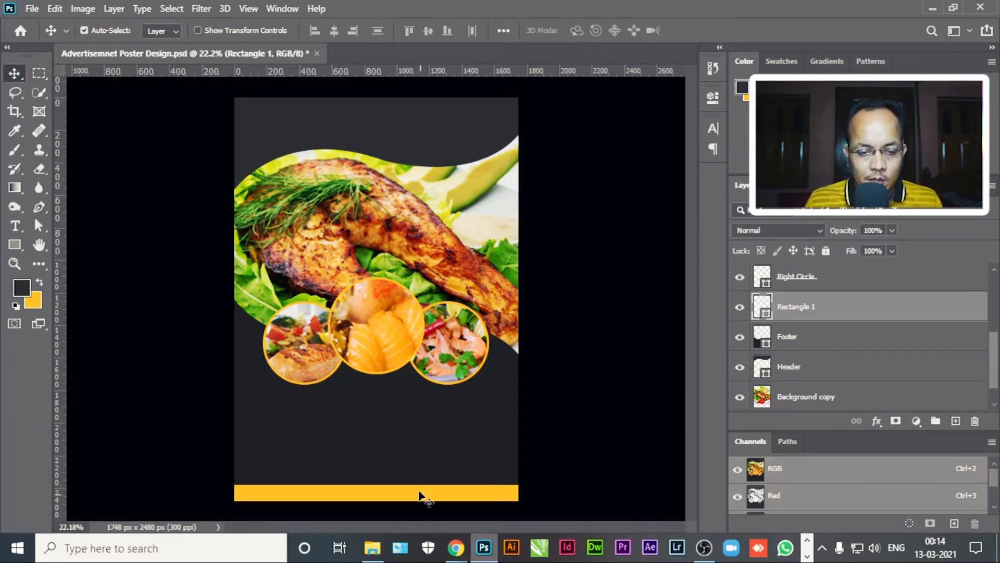
{"action": "key", "text": "shift+Down"}
{"action": "key", "text": "shift+Down"}
{"action": "key", "text": "shift+Down"}
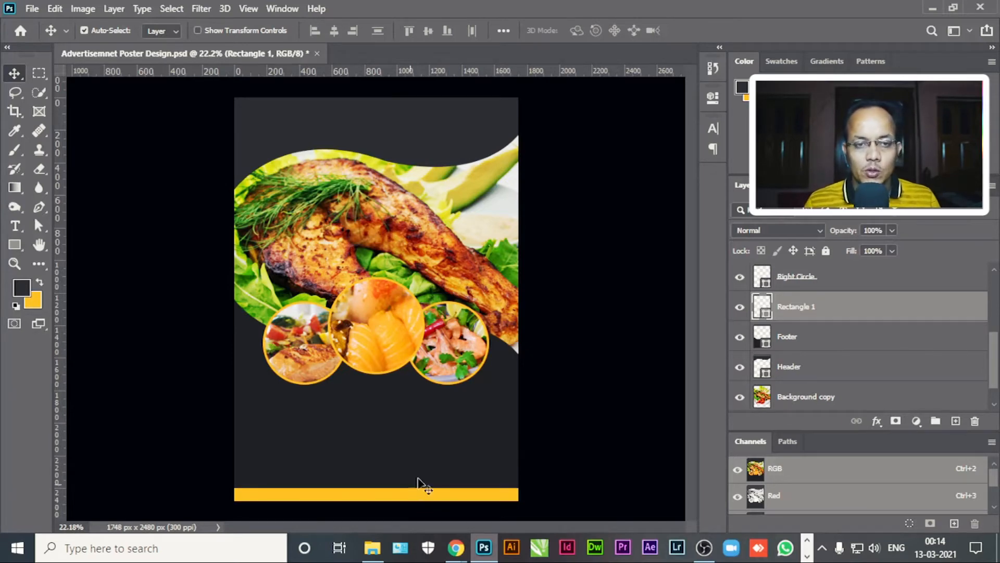
{"action": "left_click", "coordinate": [600, 409]}
Switch to the Design folder in File Explorer and open the Facebook, Instagram and Twitter images as separate Photoshop documents.
{"action": "key", "text": "alt+Tab"}
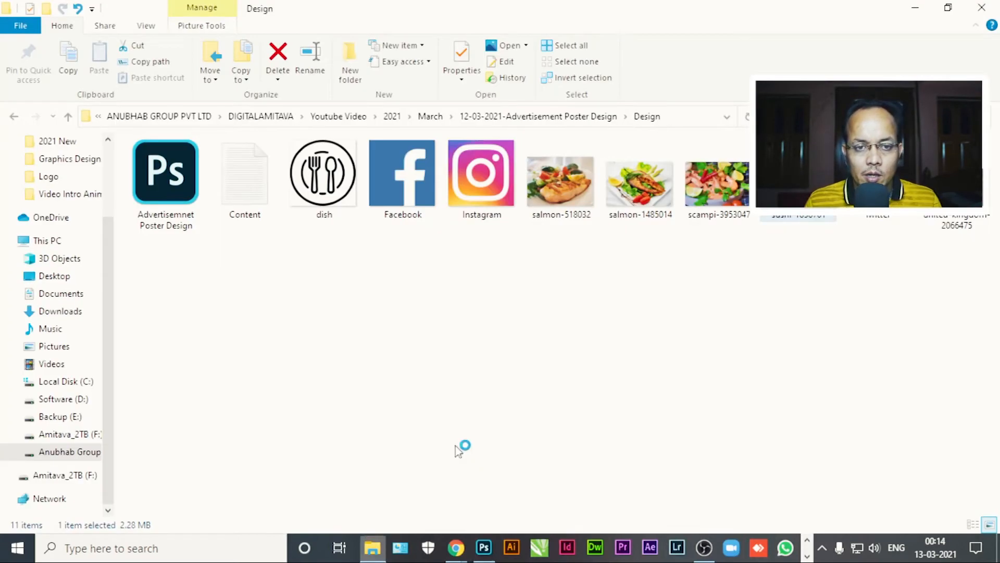
{"action": "left_click", "coordinate": [402, 180]}
{"action": "left_click", "coordinate": [482, 215], "text": "ctrl"}
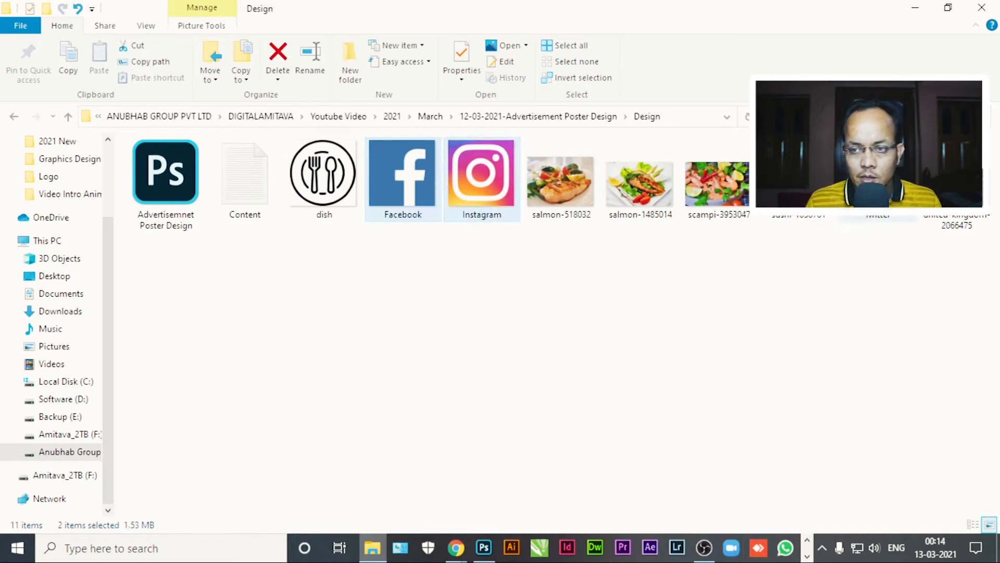
{"action": "left_click_drag", "start_coordinate": [862, 222], "coordinate": [380, 78]}
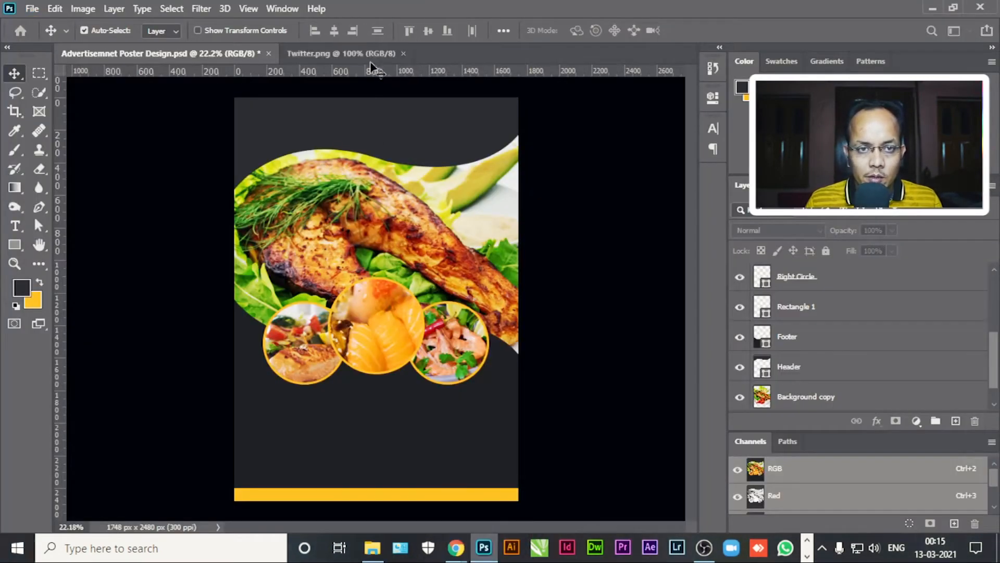
Duplicate the Instagram, Facebook and Twitter image layers into Advertisemnet Poster Design.psd and close the icon documents.
{"action": "right_click", "coordinate": [807, 273]}
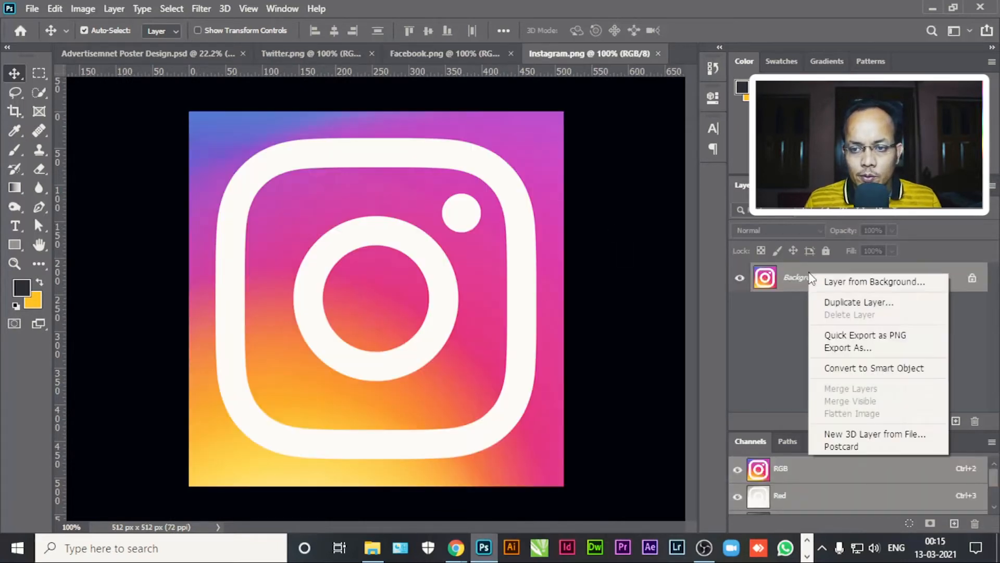
{"action": "left_click", "coordinate": [833, 301]}
{"action": "left_click", "coordinate": [489, 194]}
{"action": "left_click", "coordinate": [487, 207]}
{"action": "left_click", "coordinate": [621, 141]}
{"action": "left_click", "coordinate": [424, 56]}
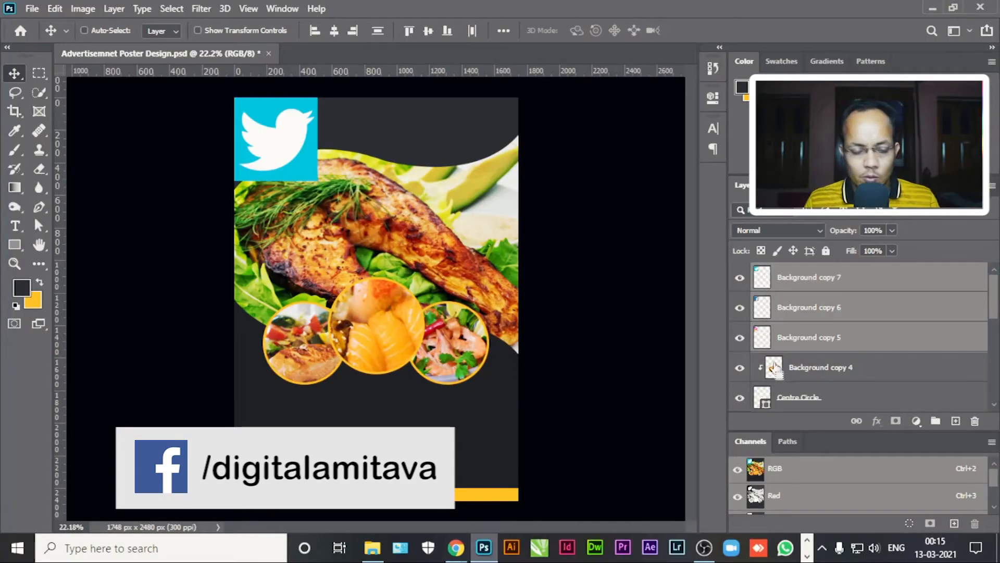
Scale the three social media icon layers together proportionally to 18%.
{"action": "key", "text": "ctrl+t"}
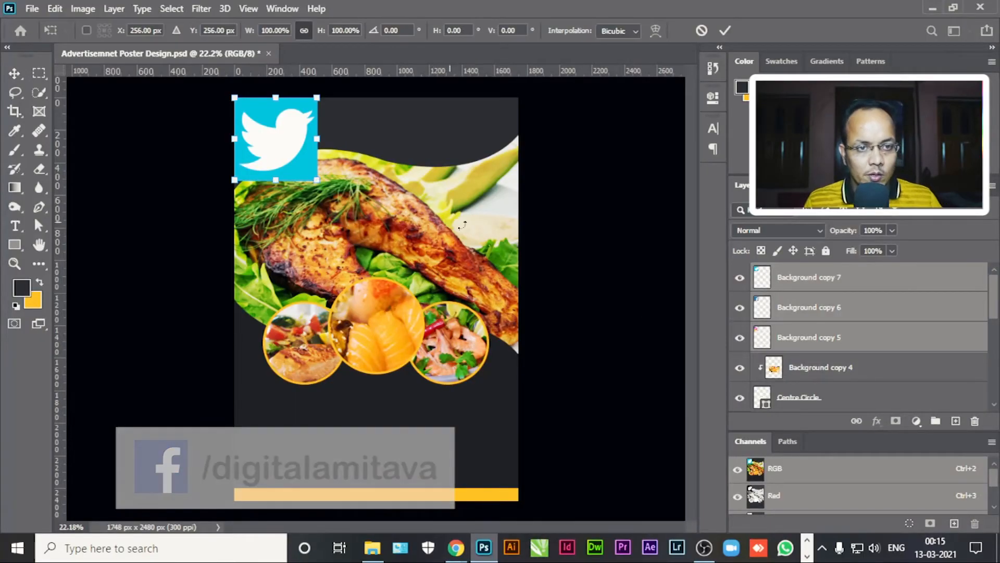
{"action": "left_click_drag", "start_coordinate": [249, 31], "coordinate": [185, 57]}
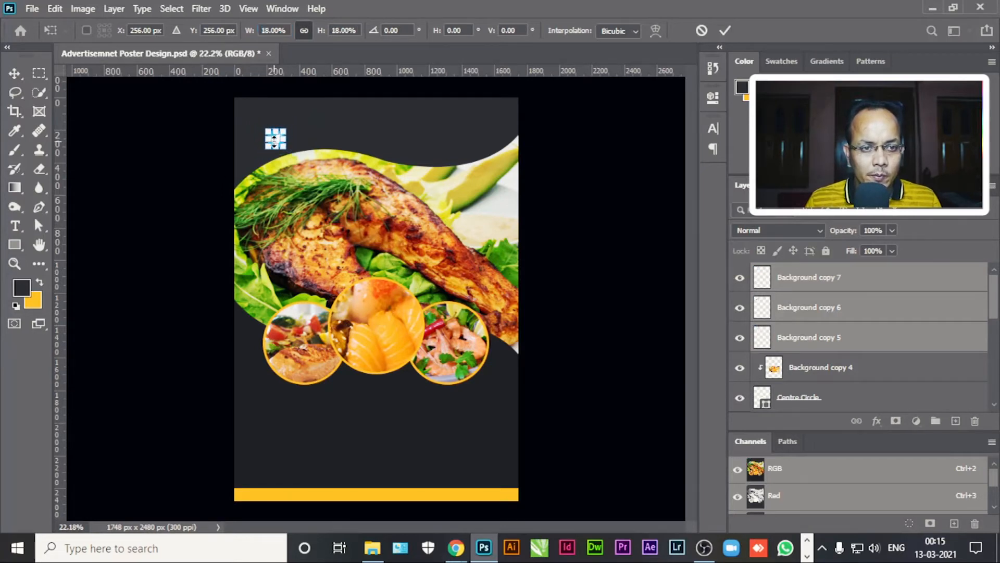
{"action": "key", "text": "Return"}
Move the three stacked icons onto the yellow-orange bar and scale them proportionally to 65%.
{"action": "key", "text": "ctrl+0"}
{"action": "key", "text": "ctrl+t"}
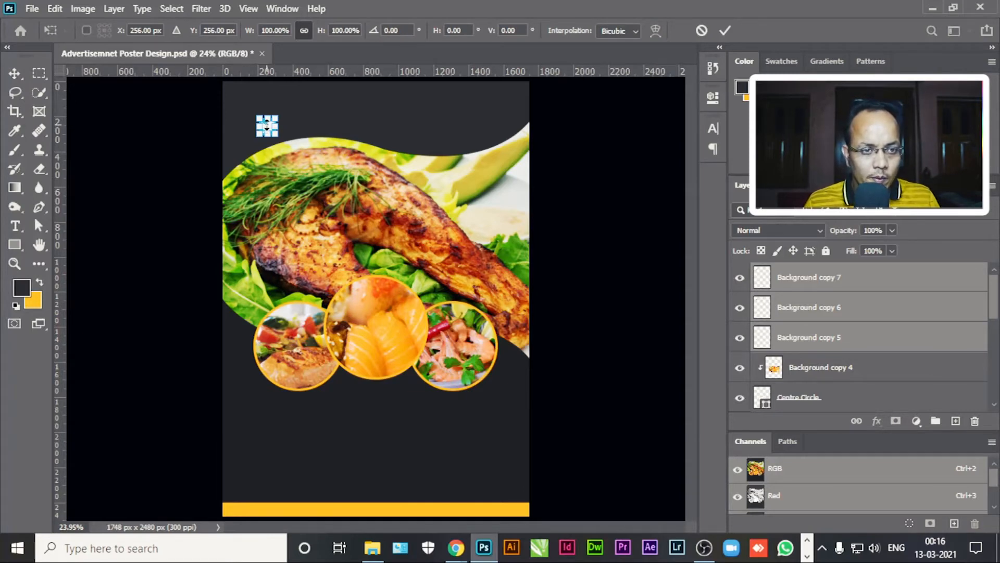
{"action": "scroll", "coordinate": [267, 125], "scroll_direction": "up", "scroll_amount": 2}
{"action": "left_click_drag", "start_coordinate": [269, 131], "coordinate": [306, 381]}
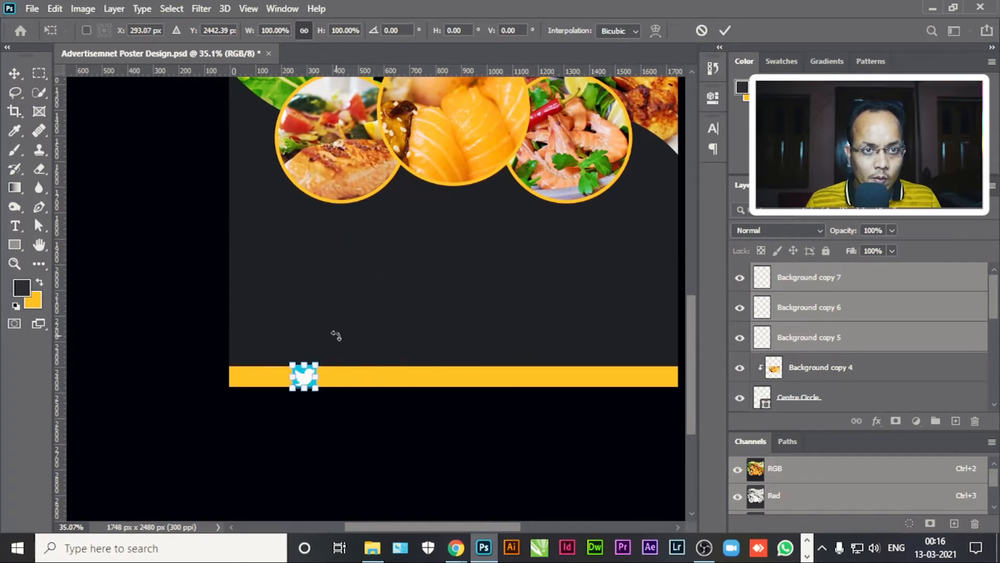
{"action": "scroll", "coordinate": [335, 339], "scroll_direction": "up", "scroll_amount": 5}
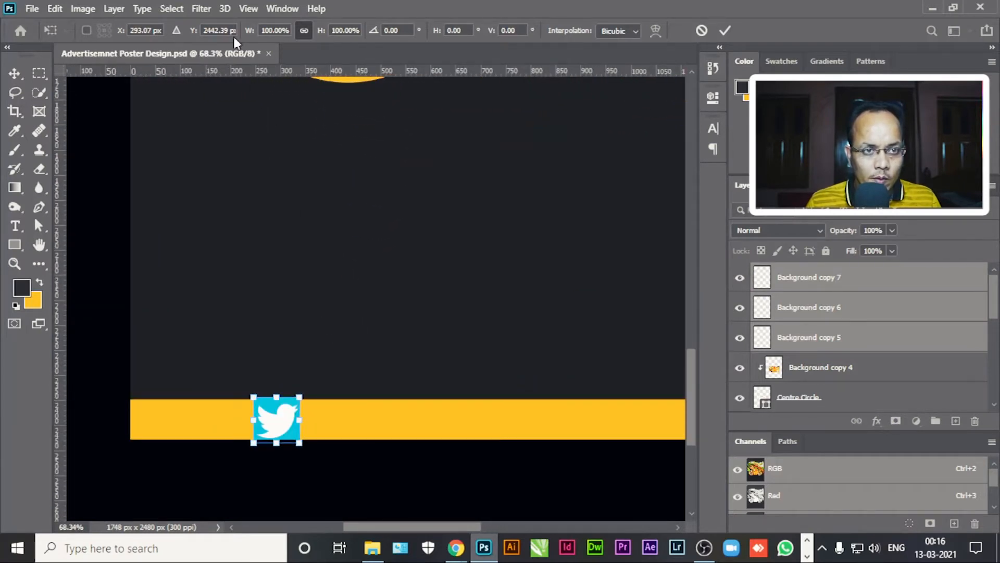
{"action": "left_click_drag", "start_coordinate": [249, 29], "coordinate": [223, 44]}
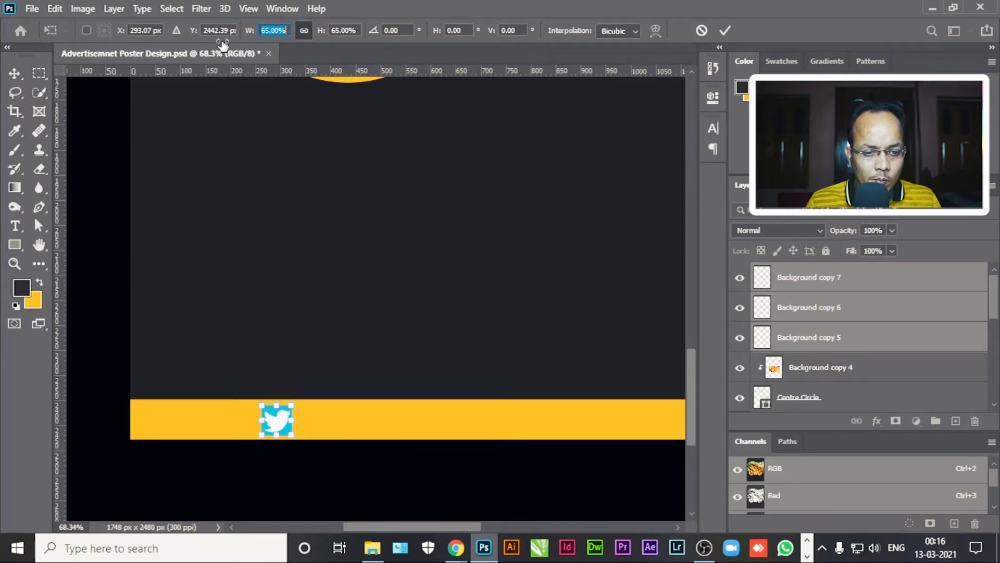
{"action": "key", "text": "Return"}
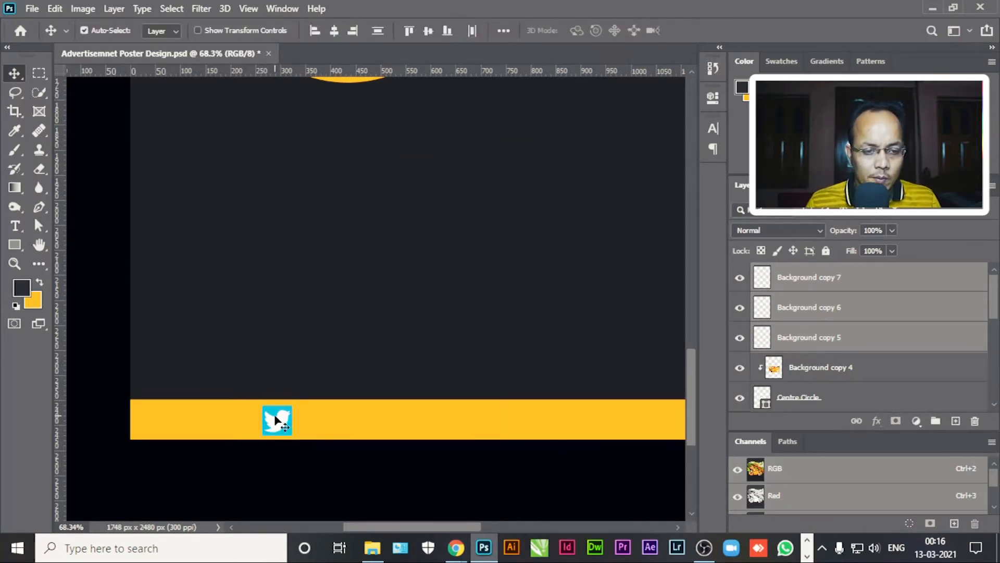
Spread the icons along the bar, with Instagram near its left end, Facebook further right and Twitter furthest right.
{"action": "left_click_drag", "start_coordinate": [276, 419], "coordinate": [182, 417]}
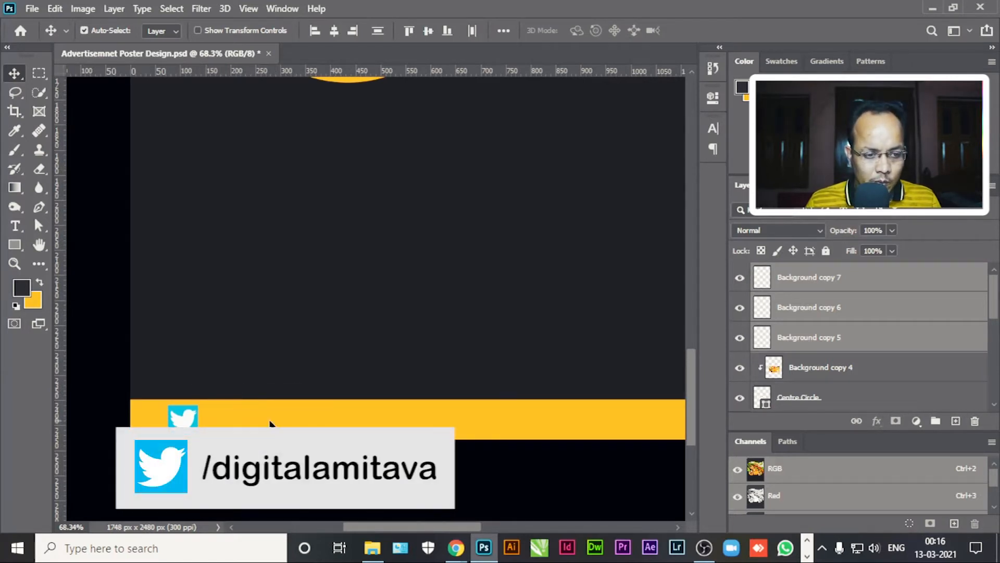
{"action": "left_click", "coordinate": [816, 311]}
{"action": "left_click", "coordinate": [815, 279], "text": "shift"}
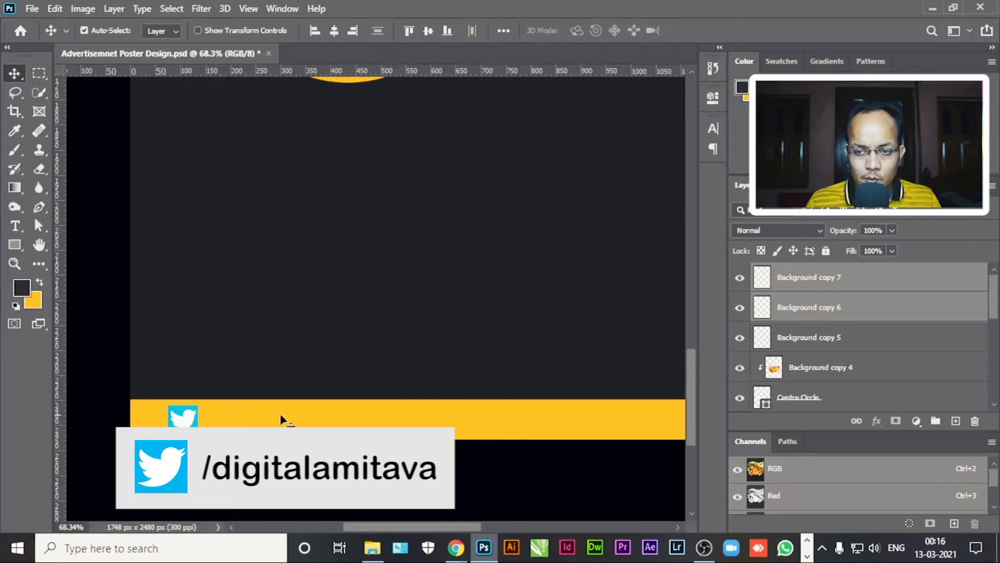
{"action": "left_click_drag", "start_coordinate": [206, 424], "coordinate": [633, 423]}
{"action": "left_click", "coordinate": [817, 282]}
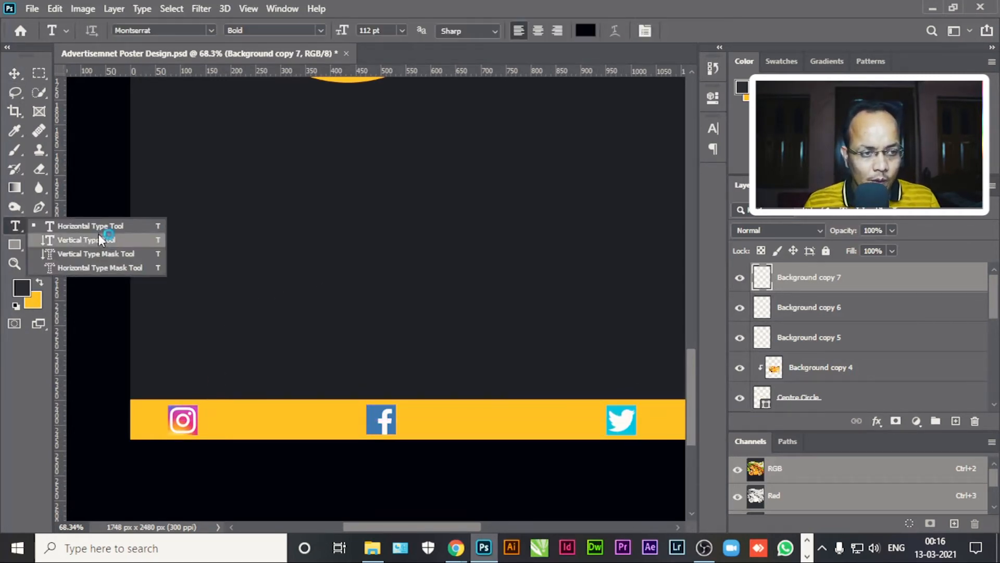
Add the horizontal text /YOURLOGO on the bar just right of the Instagram icon.
{"action": "left_click", "coordinate": [99, 228]}
{"action": "left_click", "coordinate": [214, 421]}
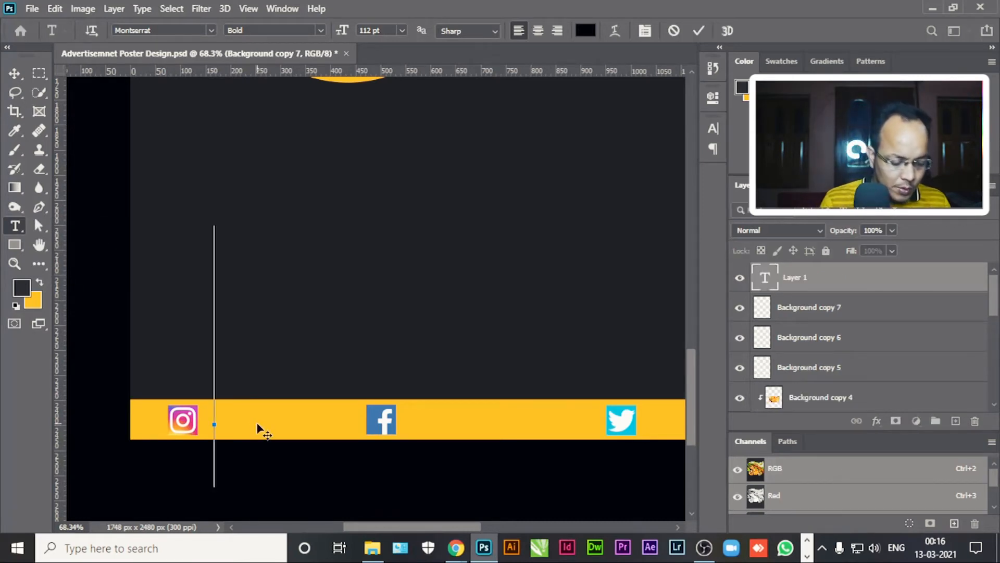
{"action": "type", "text": "/"}
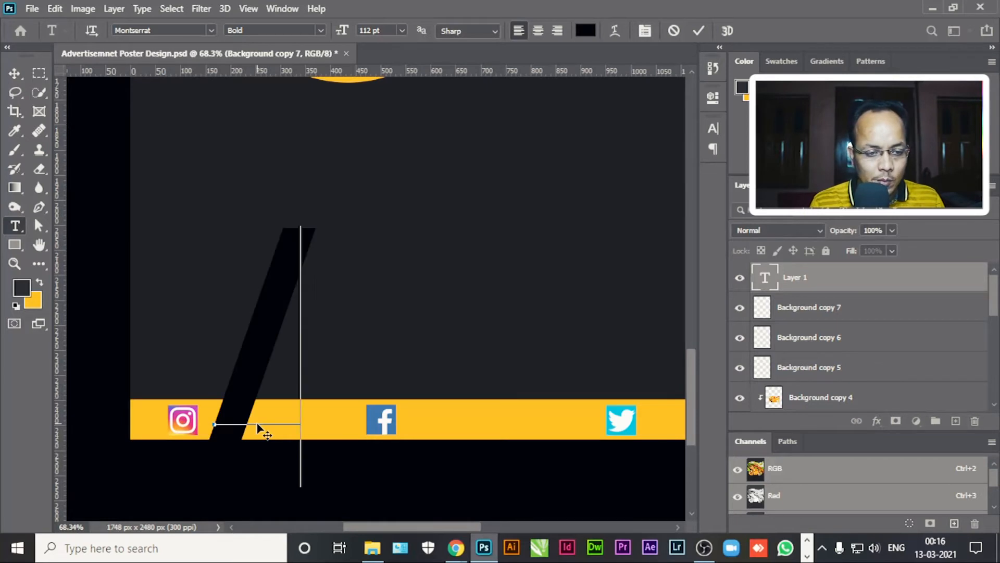
{"action": "type", "text": "YOU"}
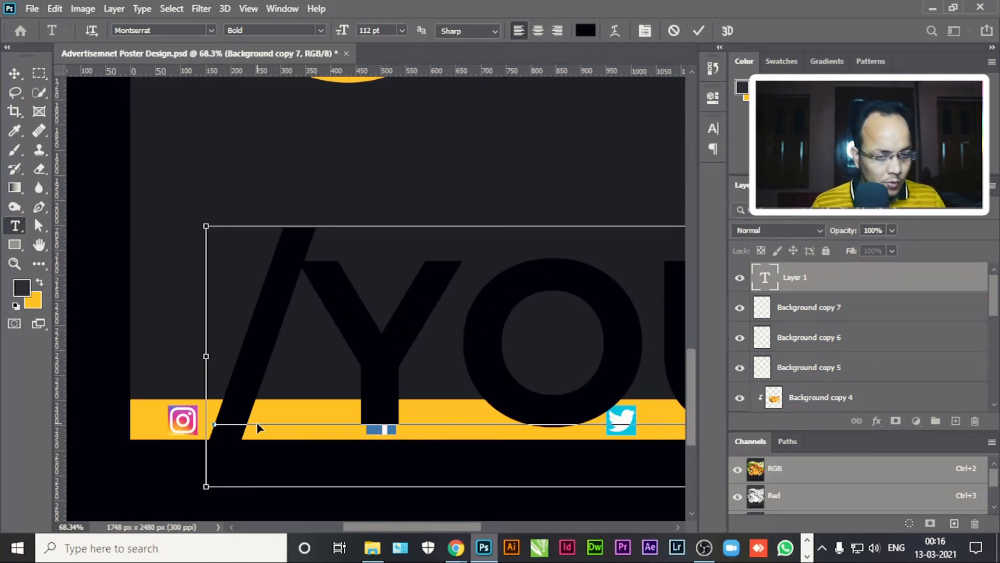
Set the handle text to Montserrat Regular at 10 pt.
{"action": "key", "text": "ctrl+a"}
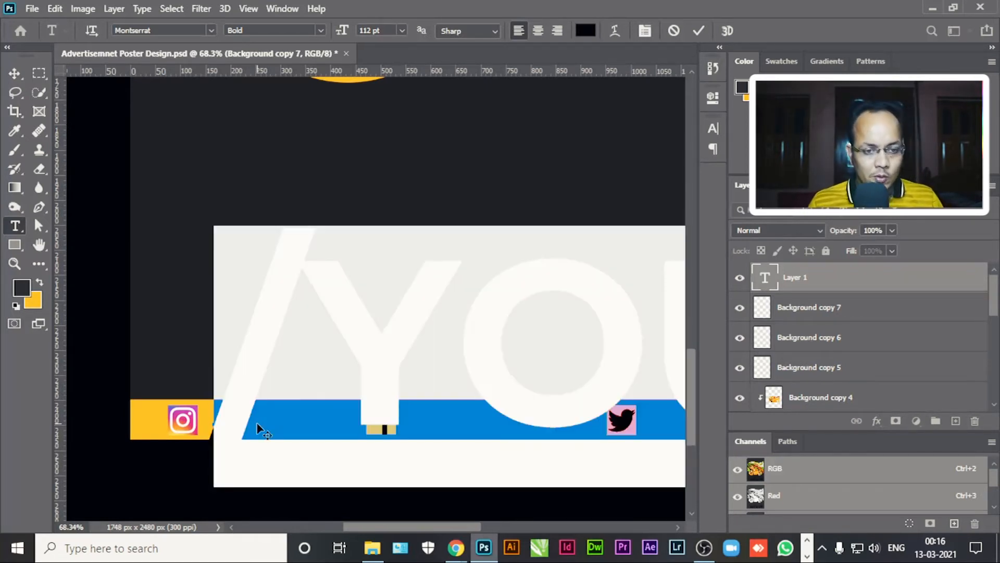
{"action": "left_click", "coordinate": [318, 33]}
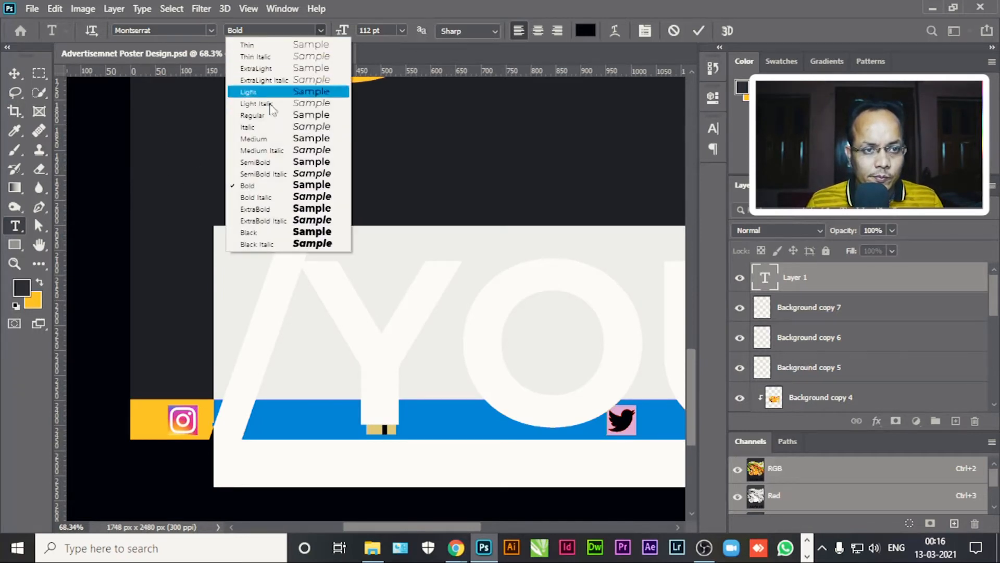
{"action": "left_click", "coordinate": [255, 116]}
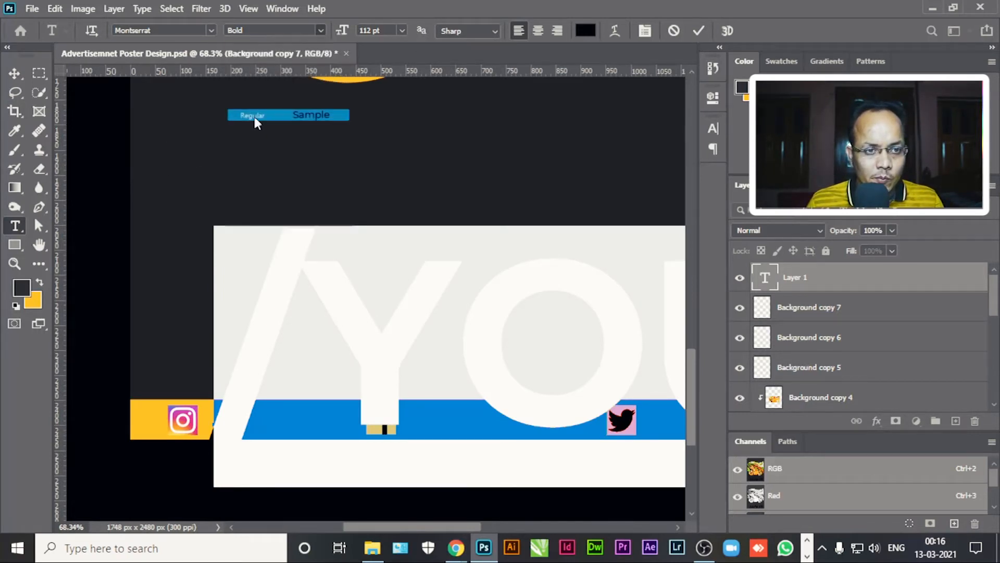
{"action": "left_click_drag", "start_coordinate": [342, 32], "coordinate": [268, 72]}
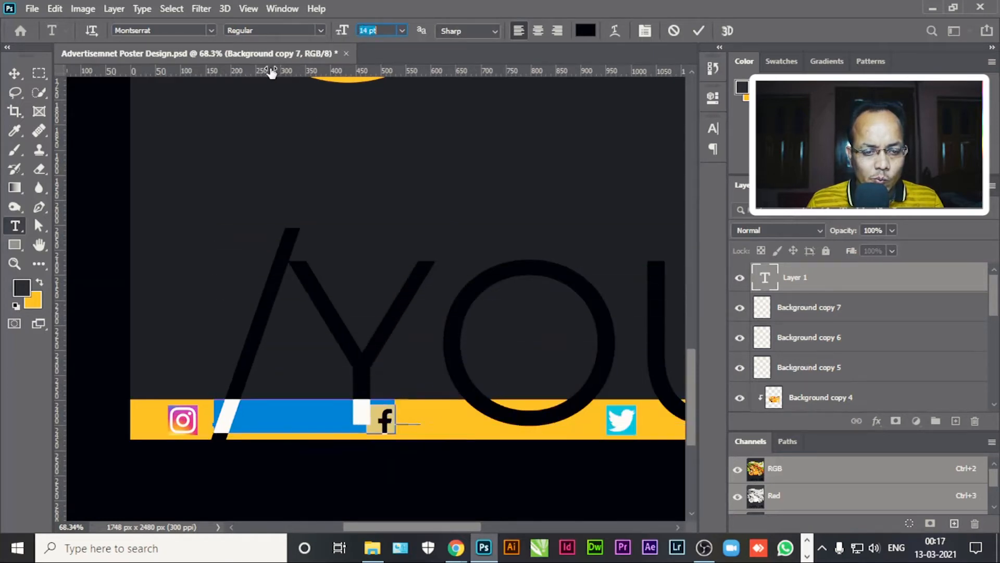
Turn off All Caps for the handle's letters so it reads /yourlogo in lowercase.
{"action": "left_click_drag", "start_coordinate": [220, 417], "coordinate": [337, 408]}
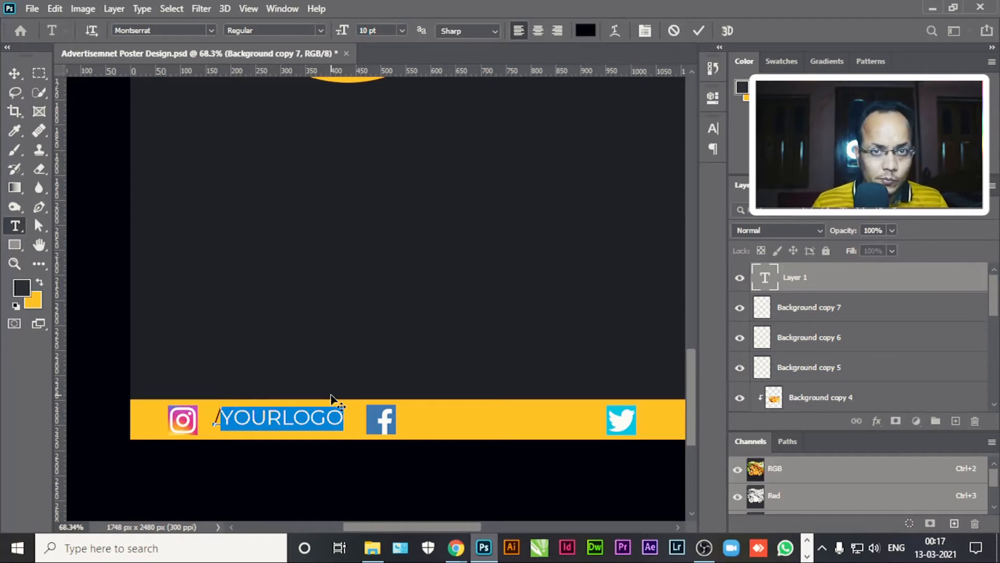
{"action": "left_click", "coordinate": [645, 33]}
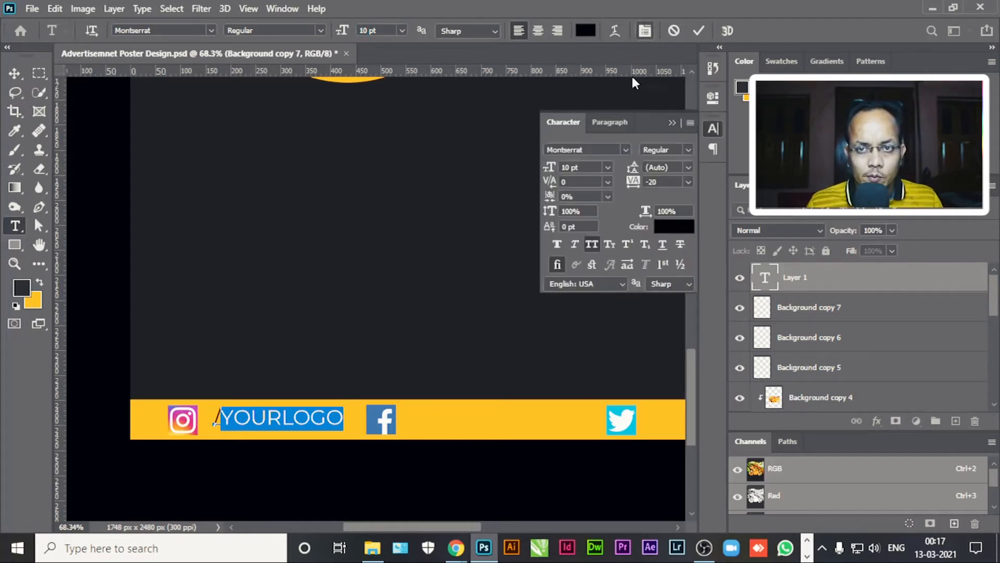
{"action": "left_click", "coordinate": [592, 250]}
{"action": "left_click", "coordinate": [264, 418]}
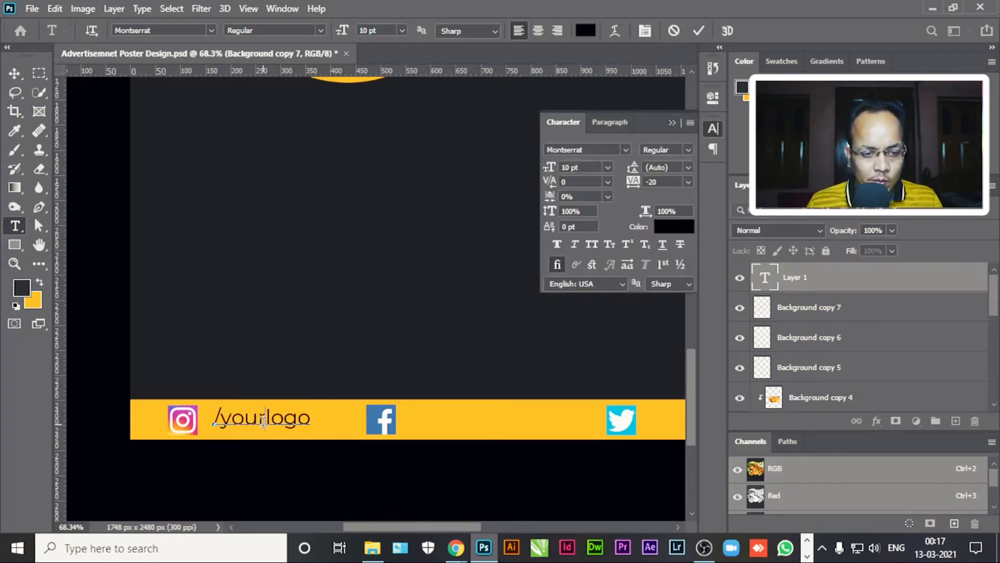
{"action": "left_click_drag", "start_coordinate": [222, 419], "coordinate": [298, 418]}
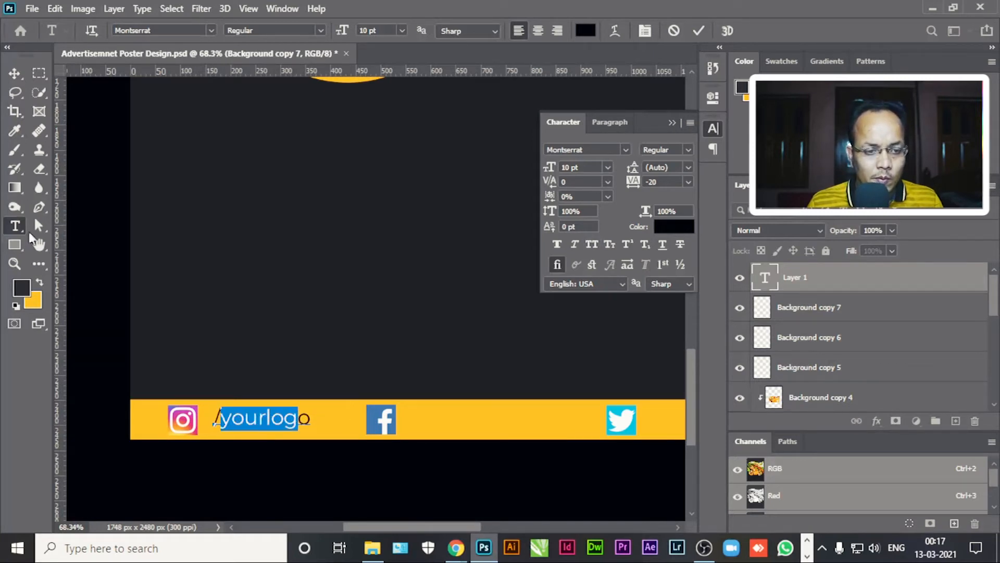
Position the /yourlogo text close beside the Instagram icon, vertically centred on the bar.
{"action": "left_click", "coordinate": [15, 73]}
{"action": "left_click_drag", "start_coordinate": [241, 421], "coordinate": [235, 424]}
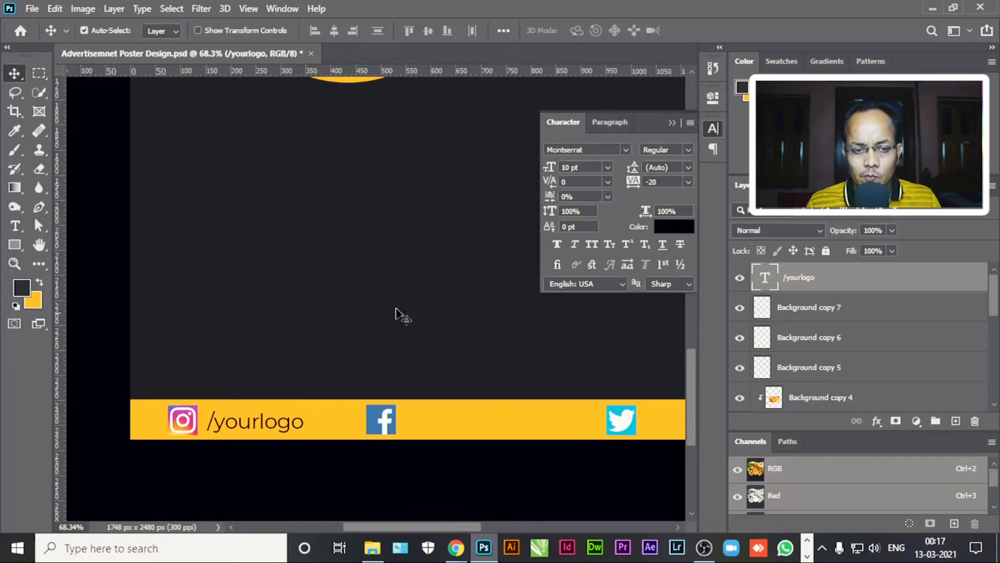
{"action": "key", "text": "t"}
{"action": "double_click", "coordinate": [247, 421]}
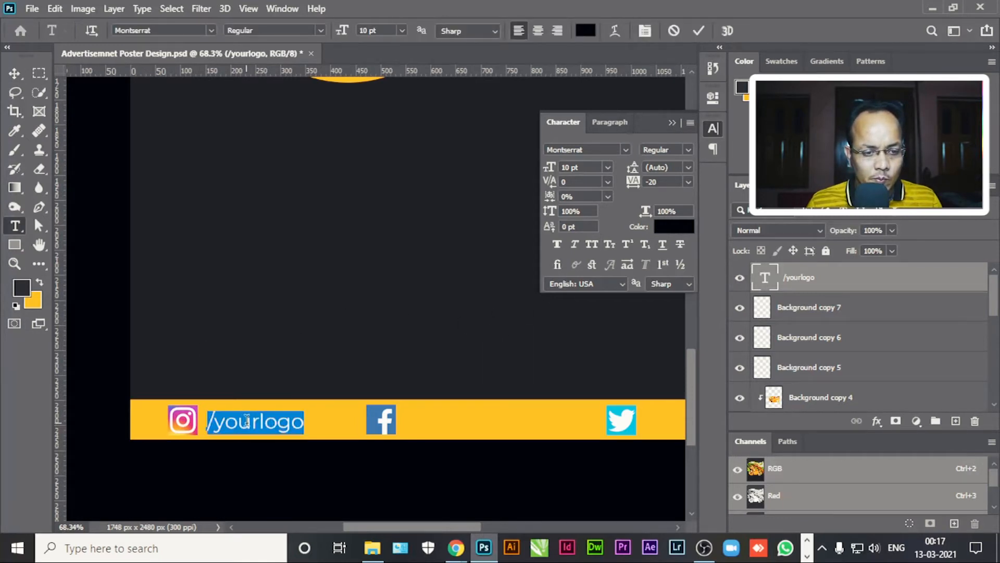
{"action": "left_click", "coordinate": [14, 73]}
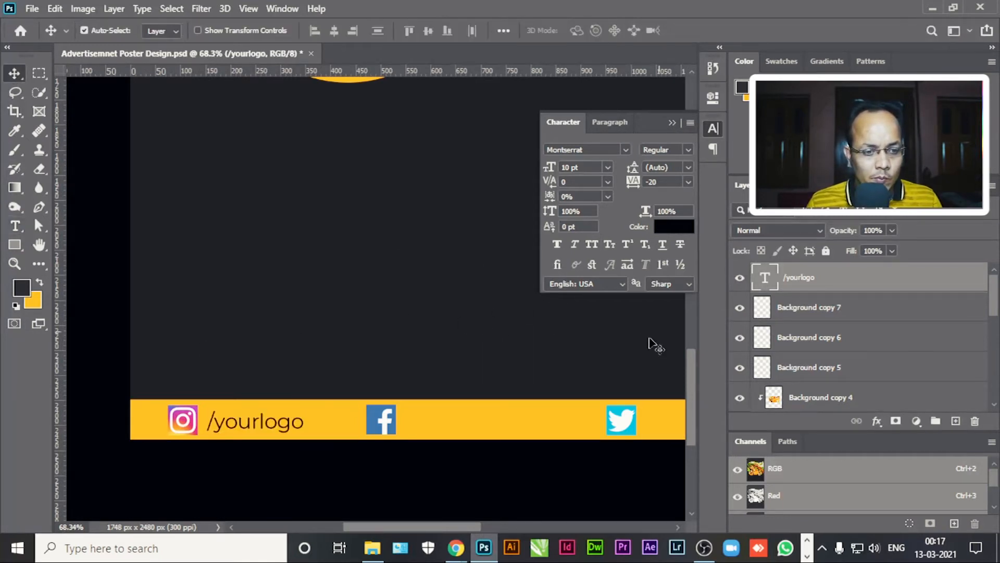
Rename the Twitter icon's layer, Background copy 7, as Twitter.
{"action": "left_click", "coordinate": [739, 308]}
{"action": "left_click", "coordinate": [739, 308]}
{"action": "double_click", "coordinate": [810, 308]}
{"action": "type", "text": "T"}
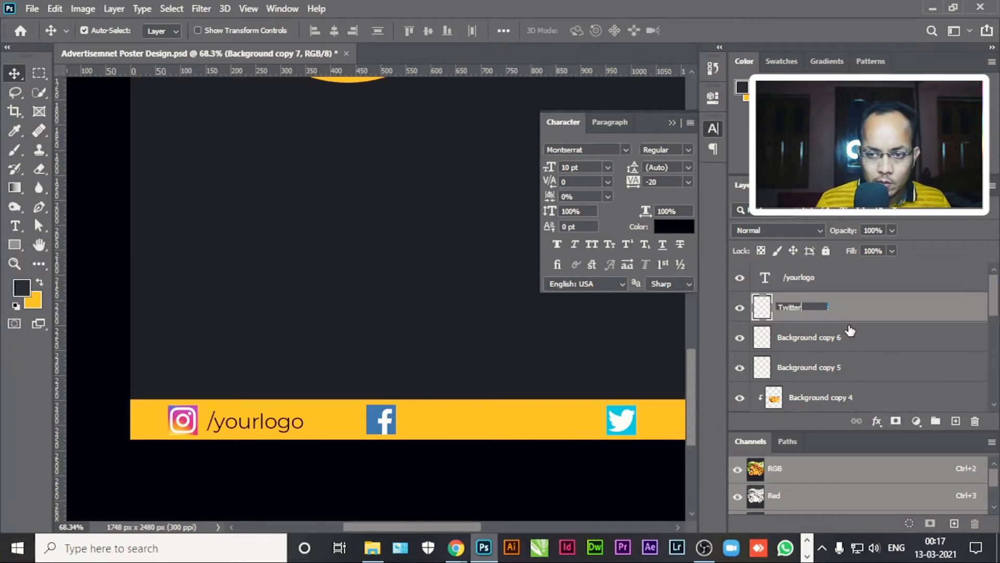
{"action": "type", "text": "witter"}
{"action": "key", "text": "Return"}
Rename the other two icon layers: Background copy 6 as Facebook and Background copy 5 as Instagram.
{"action": "left_click", "coordinate": [805, 338]}
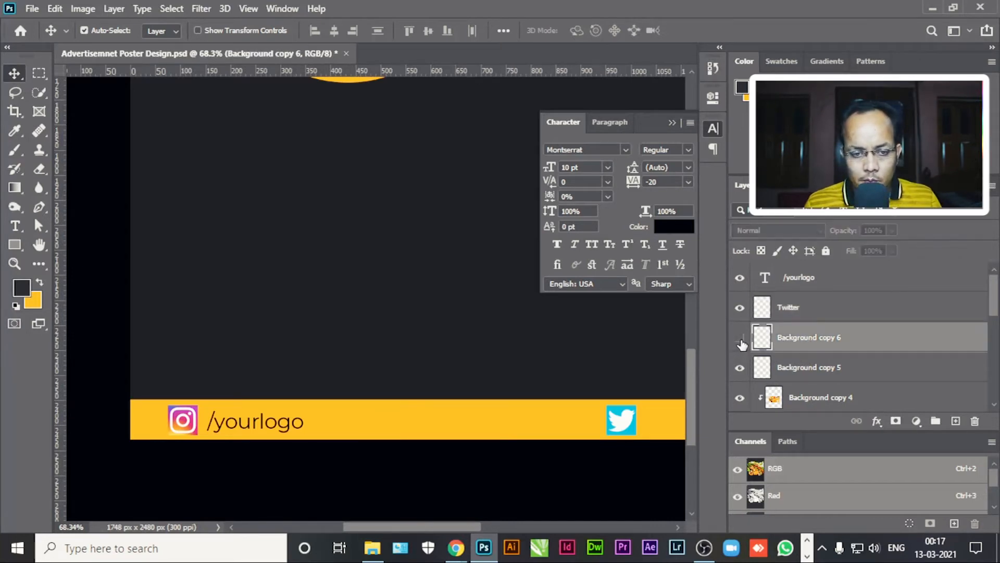
{"action": "double_click", "coordinate": [789, 338]}
{"action": "type", "text": "Facebook"}
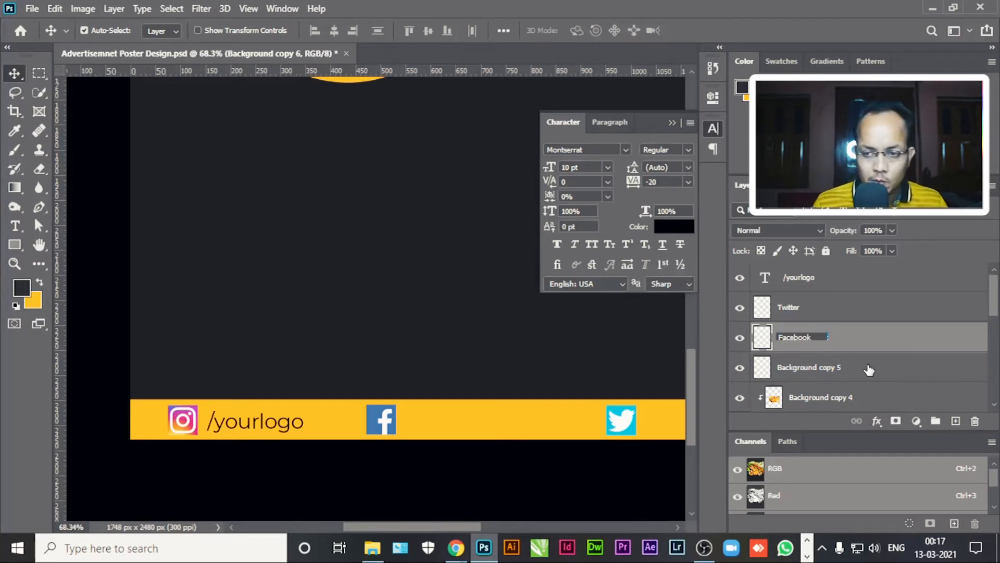
{"action": "left_click", "coordinate": [797, 371]}
{"action": "double_click", "coordinate": [791, 369]}
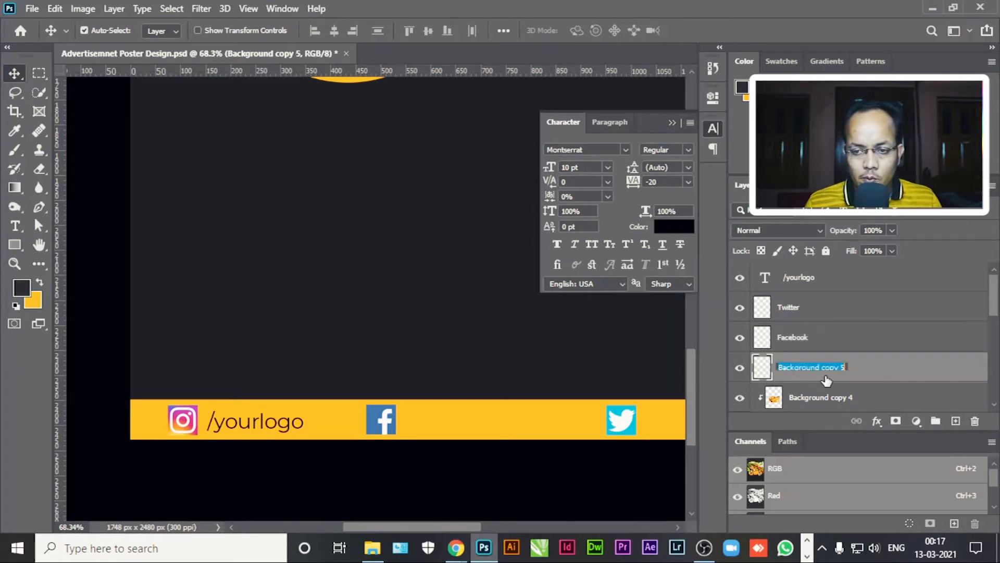
{"action": "type", "text": "Instagram"}
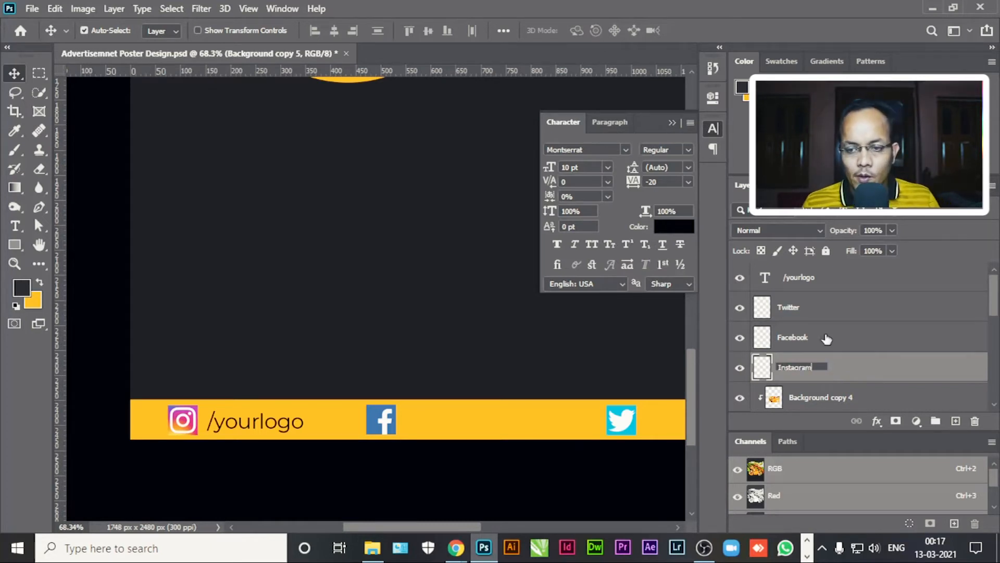
{"action": "key", "text": "Return"}
Move the /yourlogo layer directly above the Instagram layer and align the two on their vertical centres.
{"action": "left_click", "coordinate": [255, 420]}
{"action": "left_click_drag", "start_coordinate": [853, 277], "coordinate": [816, 365]}
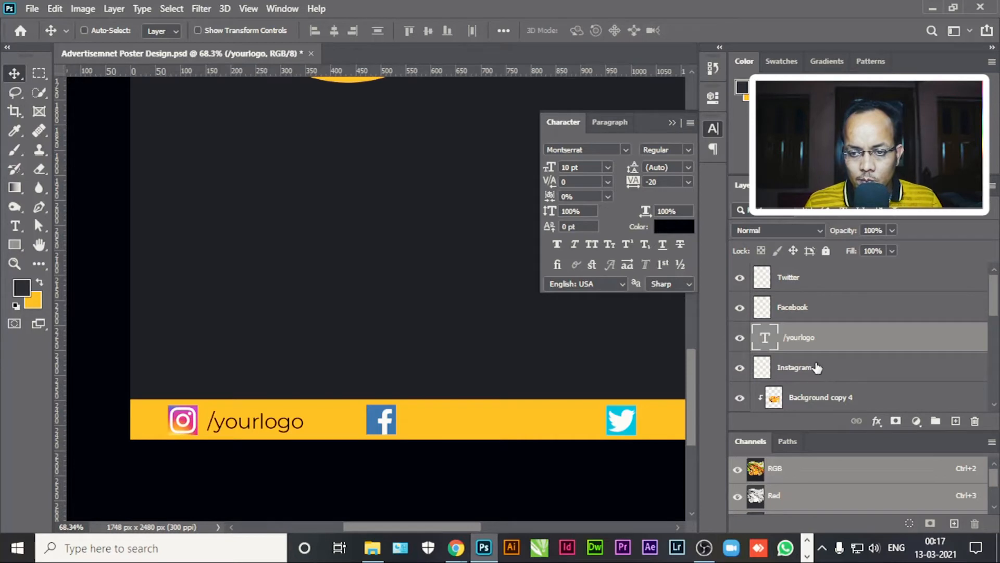
{"action": "left_click", "coordinate": [816, 367], "text": "shift"}
{"action": "left_click", "coordinate": [428, 31]}
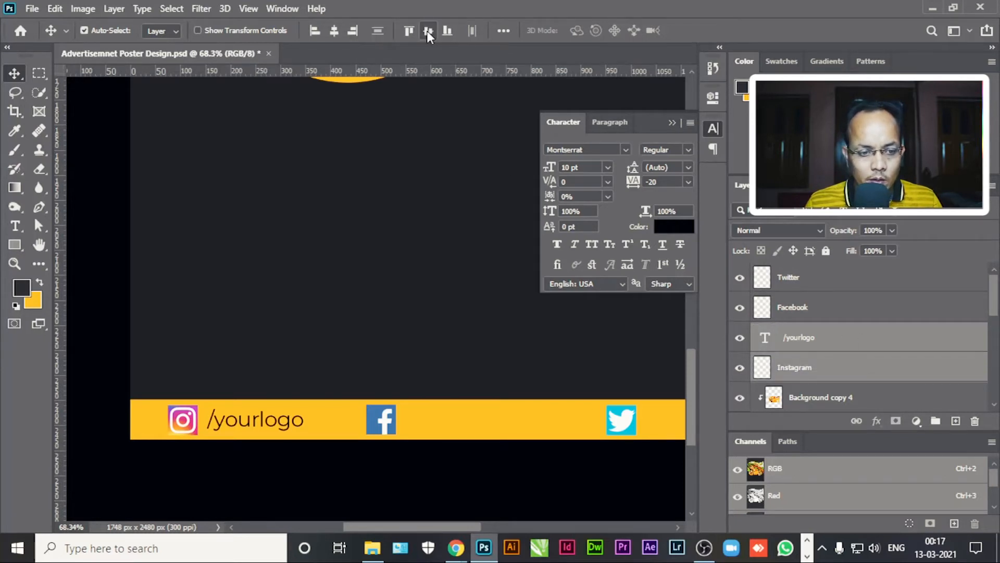
Group the /yourlogo text with the Instagram icon and name the group Instagram.
{"action": "key", "text": "ctrl"}
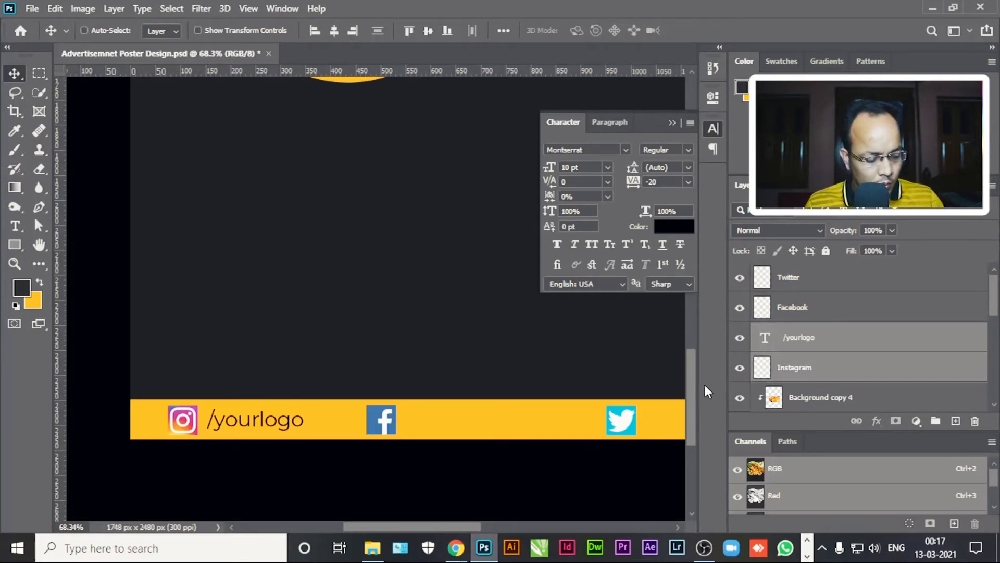
{"action": "key", "text": "ctrl+g"}
{"action": "double_click", "coordinate": [792, 332]}
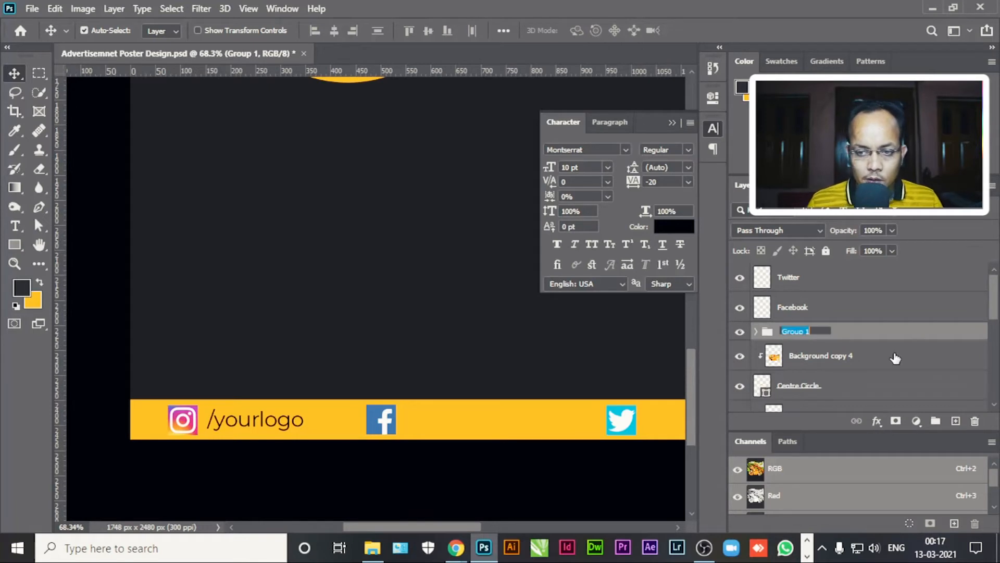
{"action": "type", "text": "Instagram"}
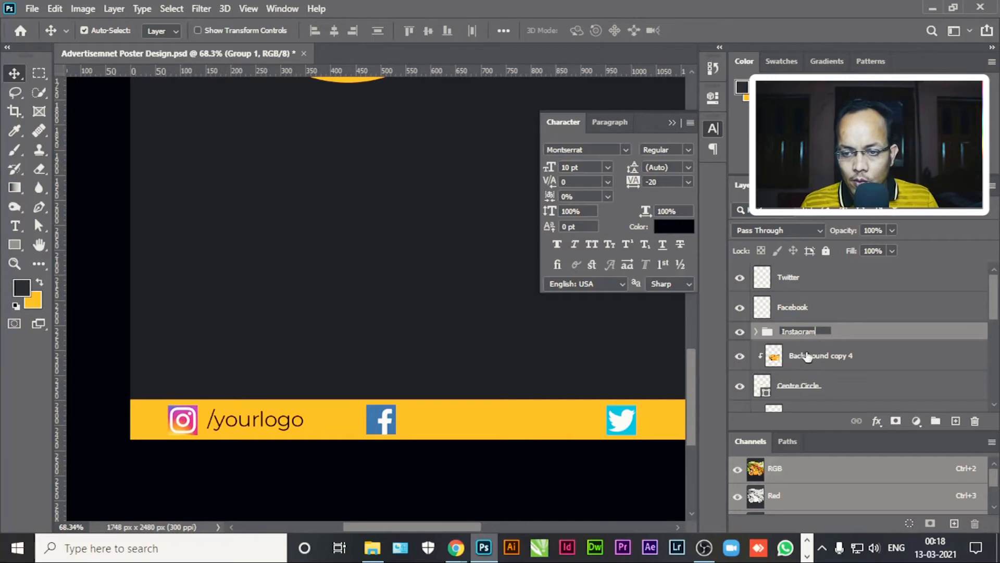
{"action": "left_click", "coordinate": [863, 355]}
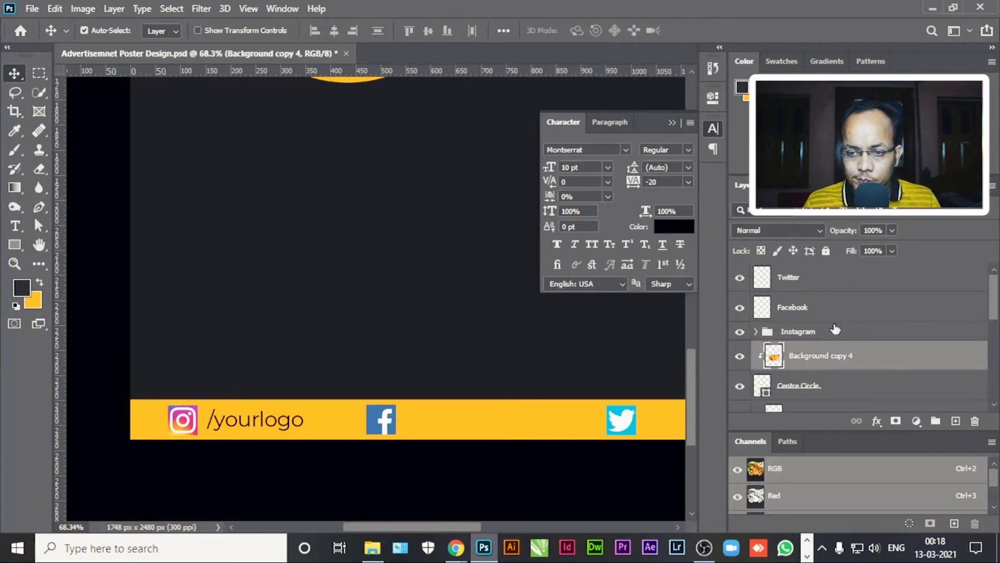
Duplicate the /yourlogo text layer twice and move both copies out of the Instagram group, just below the Facebook layer.
{"action": "left_click", "coordinate": [768, 333]}
{"action": "left_click", "coordinate": [758, 332]}
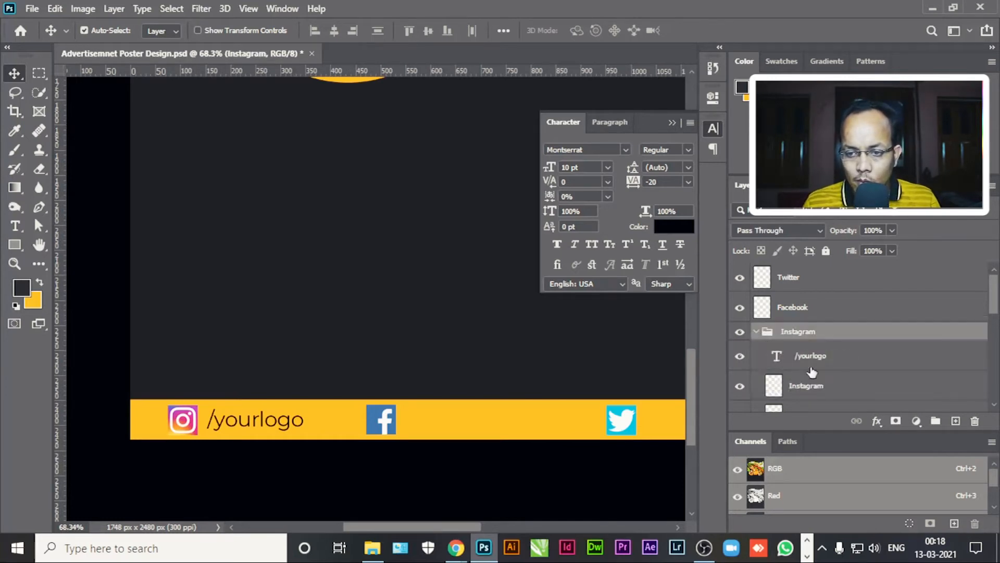
{"action": "left_click", "coordinate": [865, 359]}
{"action": "key", "text": "ctrl+j"}
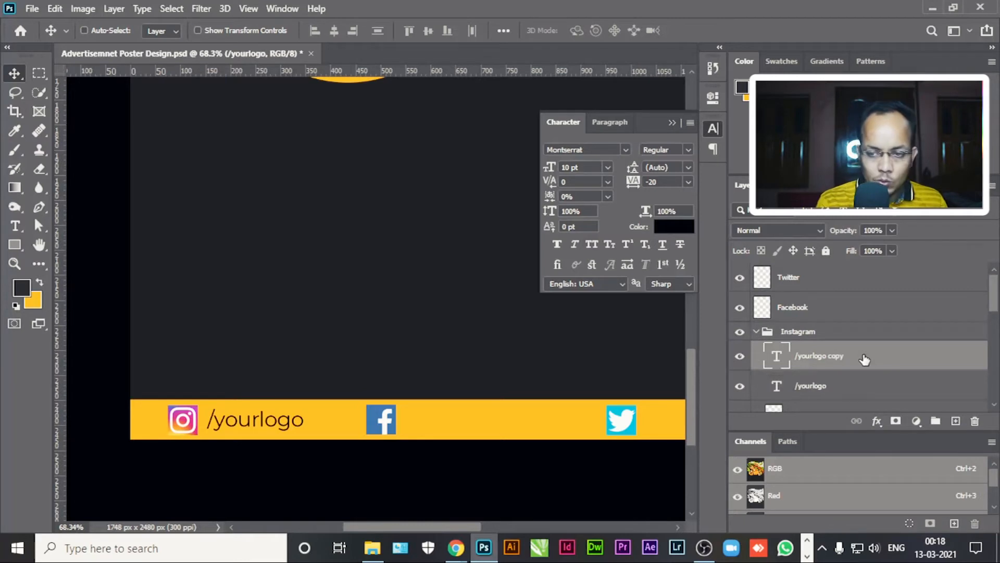
{"action": "key", "text": "ctrl+j"}
{"action": "left_click", "coordinate": [862, 386], "text": "shift"}
{"action": "left_click_drag", "start_coordinate": [862, 386], "coordinate": [851, 310]}
{"action": "left_click", "coordinate": [755, 391]}
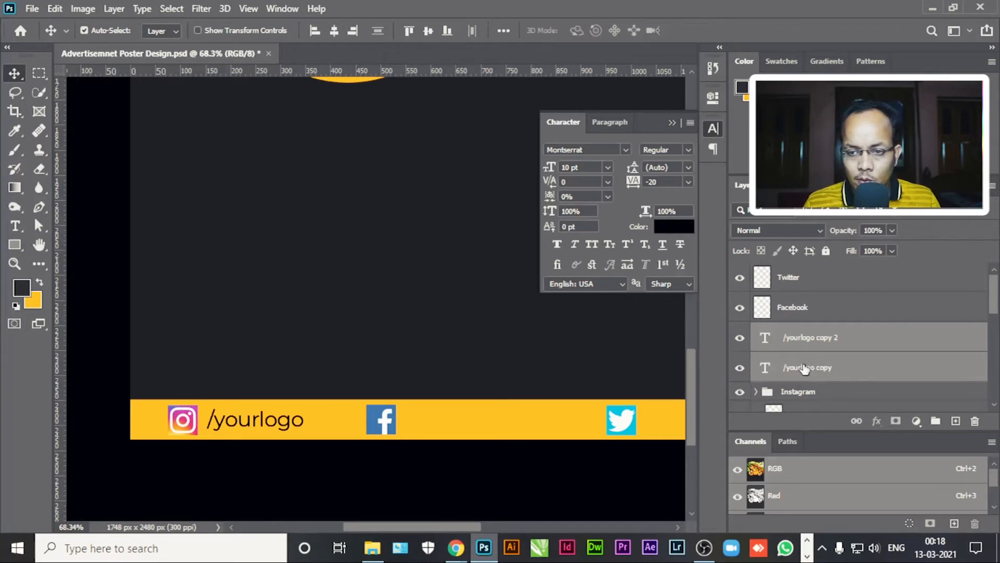
Move both /yourlogo copies horizontally along the bar to just right of the Facebook icon.
{"action": "key", "text": "shift+Right"}
{"action": "key", "text": "shift+Right"}
{"action": "key", "text": "shift+Right"}
{"action": "key", "text": "shift+Right"}
{"action": "key", "text": "shift+Right"}
{"action": "key", "text": "shift+Right"}
{"action": "key", "text": "shift+Right"}
{"action": "key", "text": "shift+Right"}
{"action": "key", "text": "shift+Right"}
{"action": "key", "text": "shift+Right"}
{"action": "key", "text": "shift+Right"}
{"action": "key", "text": "shift+Right"}
{"action": "key", "text": "shift+Right"}
{"action": "key", "text": "shift+Right"}
{"action": "key", "text": "shift+Right"}
{"action": "key", "text": "shift+Right"}
{"action": "key", "text": "shift+Right"}
{"action": "key", "text": "shift+Right"}
{"action": "key", "text": "shift+Right"}
{"action": "key", "text": "shift+Right"}
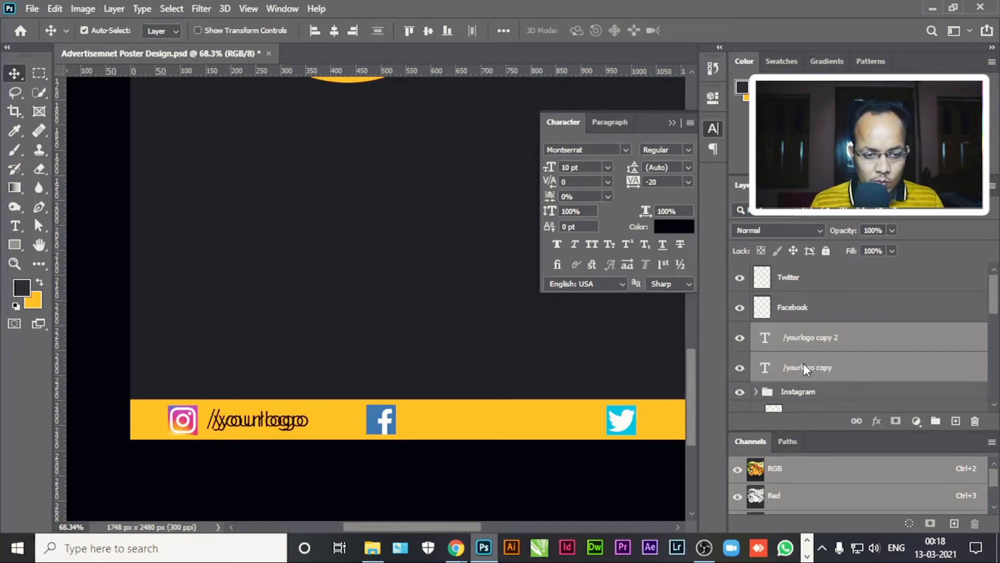
{"action": "key", "text": "shift+Right"}
{"action": "key", "text": "shift+Right"}
{"action": "key", "text": "shift+Right"}
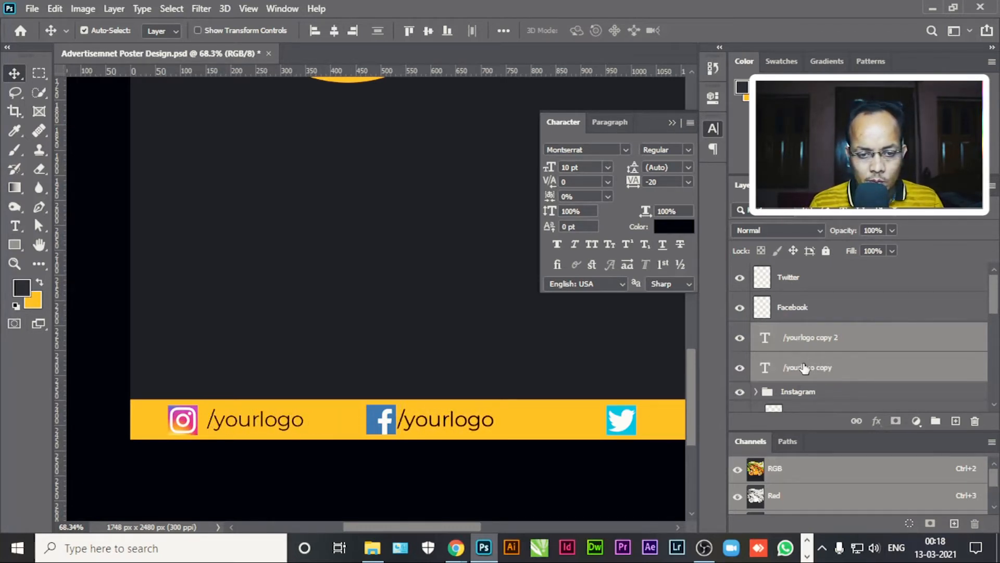
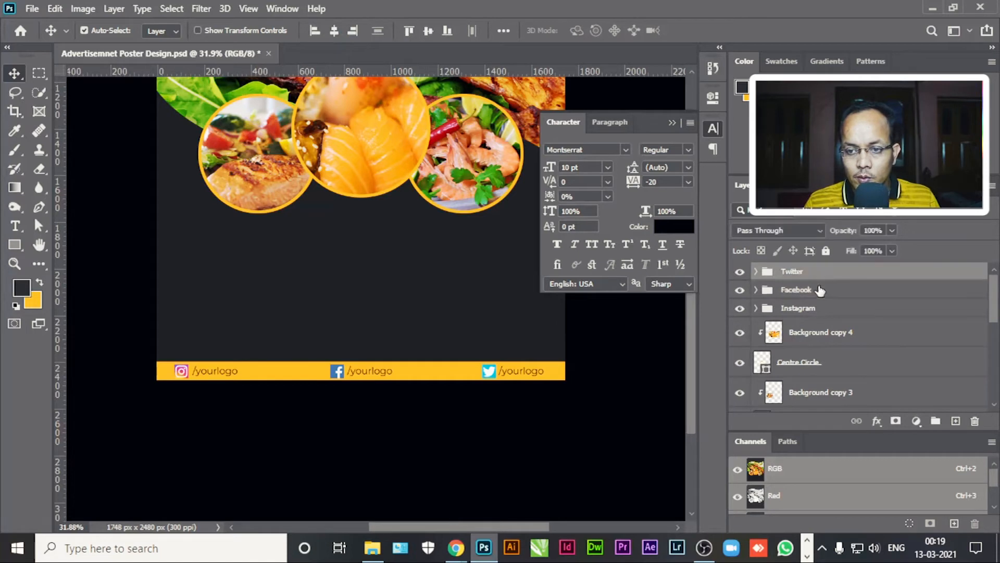
Align the Twitter, Facebook and Instagram groups by their bottom edges and distribute them evenly across the bar.
{"action": "left_click", "coordinate": [819, 290], "text": "ctrl"}
{"action": "left_click", "coordinate": [819, 309], "text": "ctrl"}
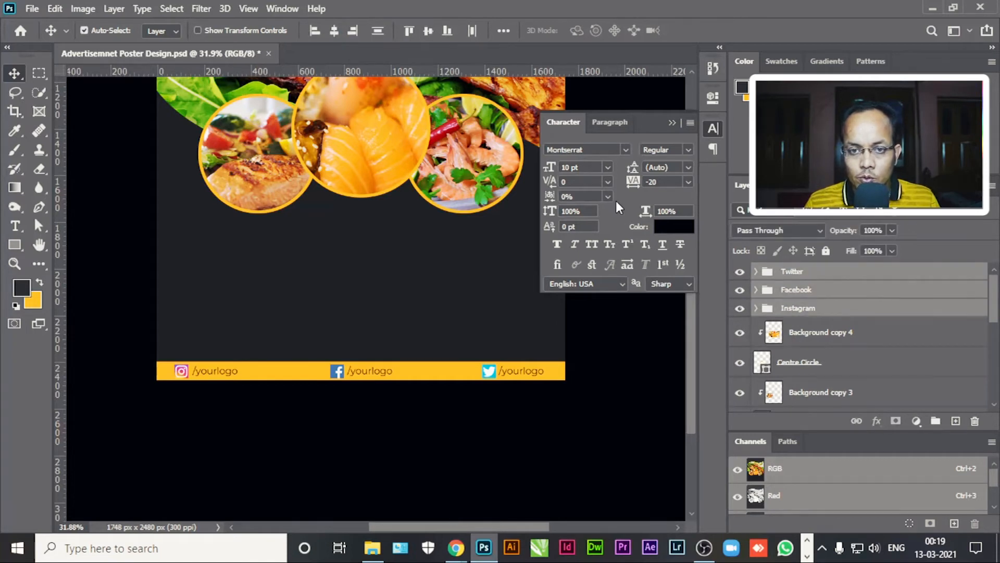
{"action": "left_click", "coordinate": [449, 30]}
{"action": "left_click", "coordinate": [472, 31]}
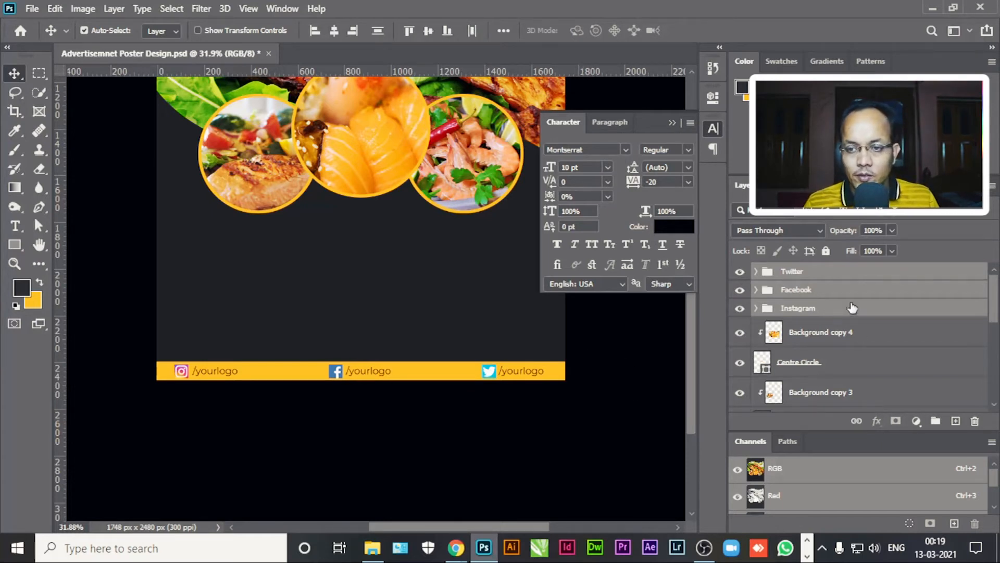
Group the Twitter, Facebook and Instagram groups together and name the new group Social.
{"action": "key", "text": "ctrl+g"}
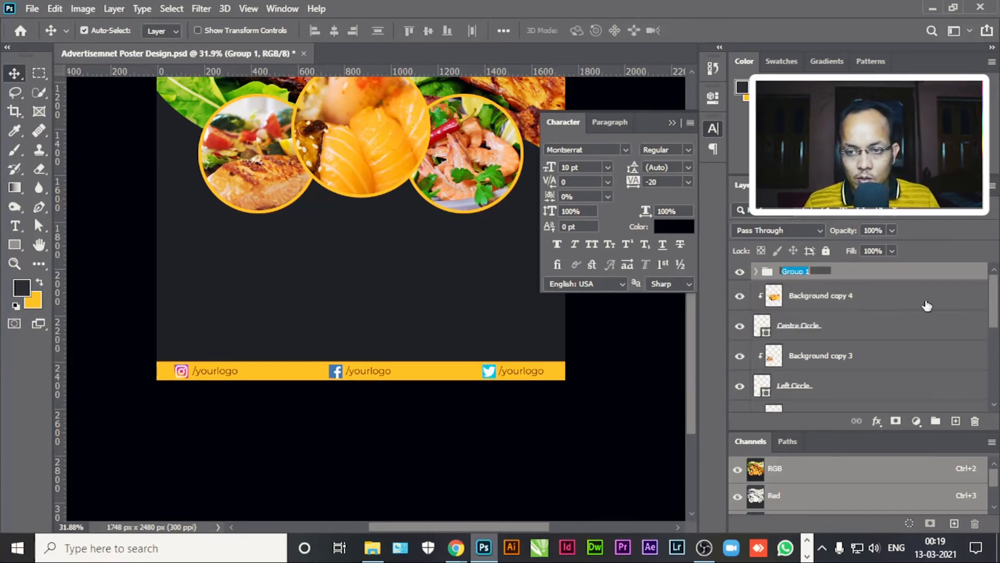
{"action": "type", "text": "Social"}
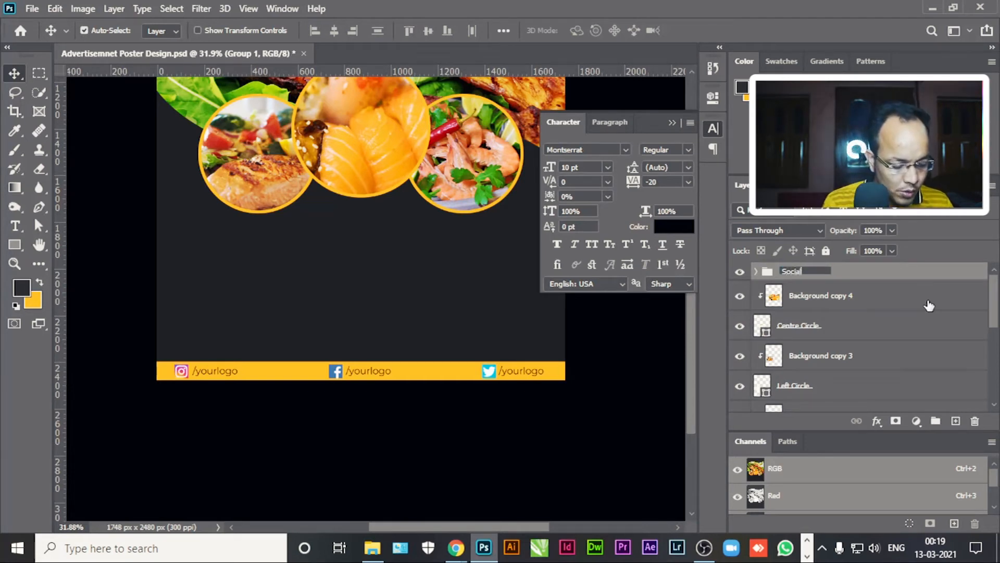
Name the new layer group Social Icon.
{"action": "type", "text": " Icon"}
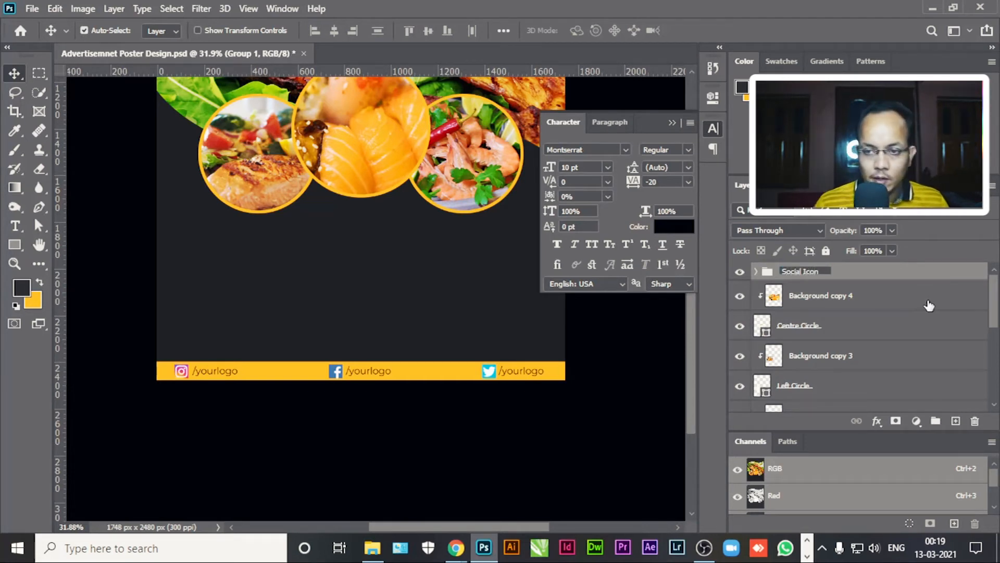
{"action": "left_click", "coordinate": [873, 298]}
{"action": "left_click", "coordinate": [880, 292]}
{"action": "left_click", "coordinate": [891, 274]}
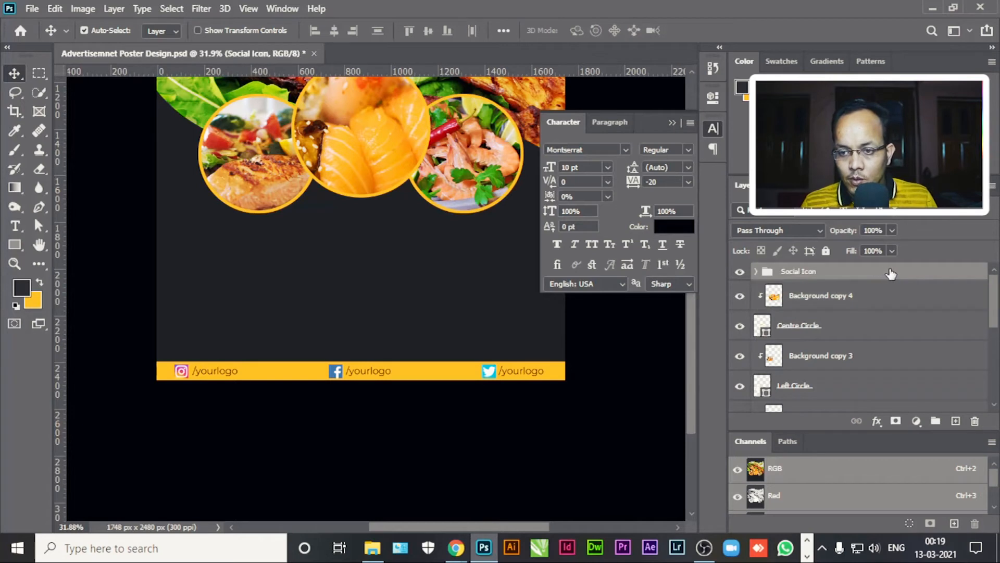
Move the Social Icon group down the layer stack to directly above the Rectangle 1 layer.
{"action": "left_click_drag", "start_coordinate": [890, 273], "coordinate": [881, 399]}
{"action": "scroll", "coordinate": [897, 339], "scroll_direction": "down", "scroll_amount": 3}
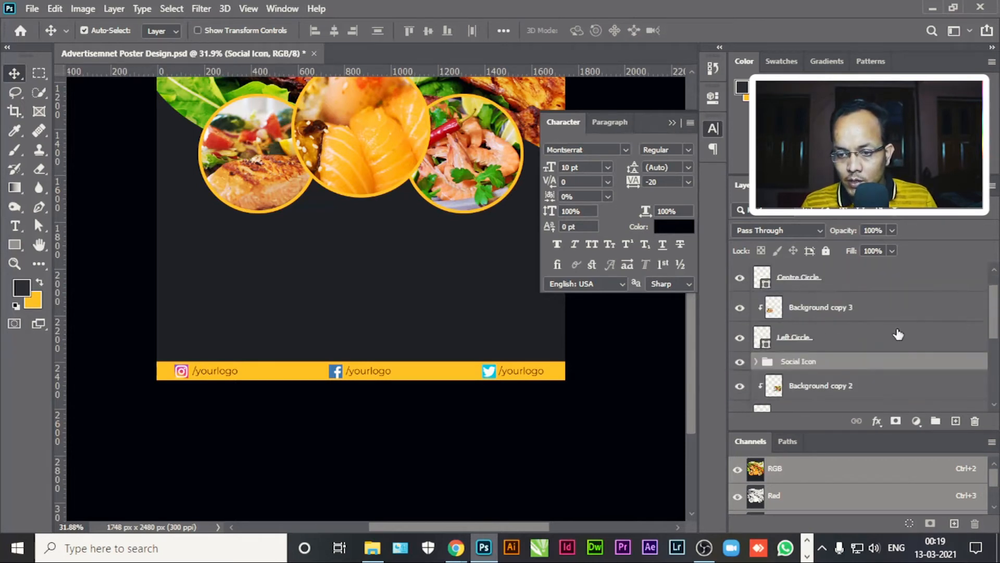
{"action": "left_click_drag", "start_coordinate": [869, 276], "coordinate": [880, 321]}
{"action": "scroll", "coordinate": [880, 321], "scroll_direction": "down", "scroll_amount": 3}
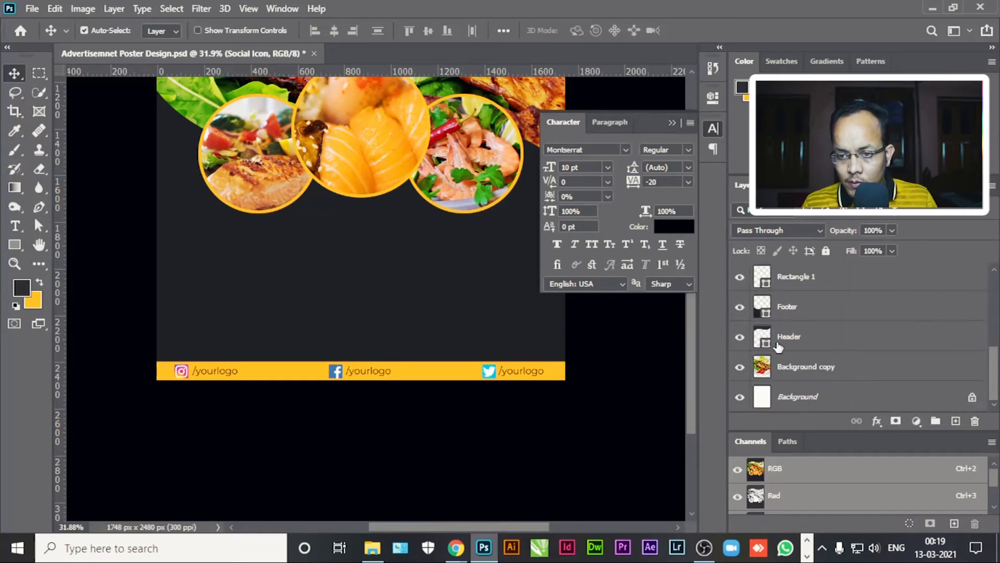
Check what the Rectangle 1 layer contains by toggling its visibility, and rename it Upper Footer.
{"action": "scroll", "coordinate": [781, 321], "scroll_direction": "up", "scroll_amount": 2}
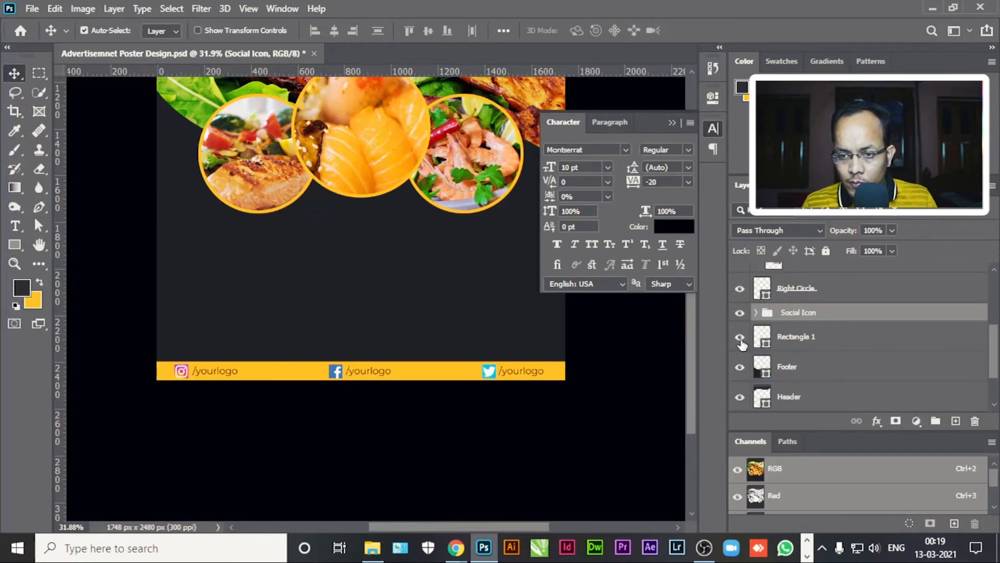
{"action": "left_click", "coordinate": [740, 337]}
{"action": "left_click", "coordinate": [739, 337]}
{"action": "double_click", "coordinate": [796, 336]}
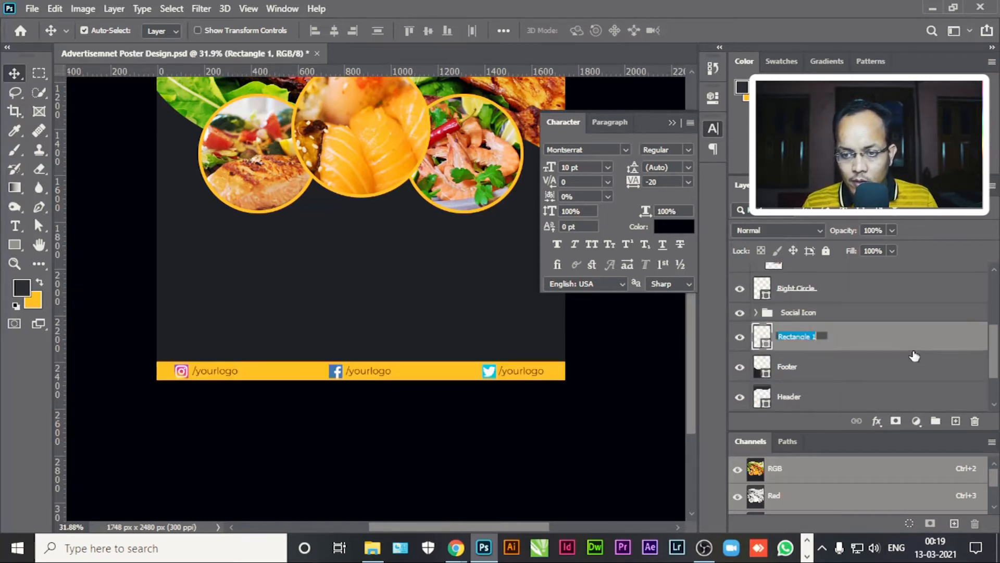
{"action": "type", "text": "Upow"}
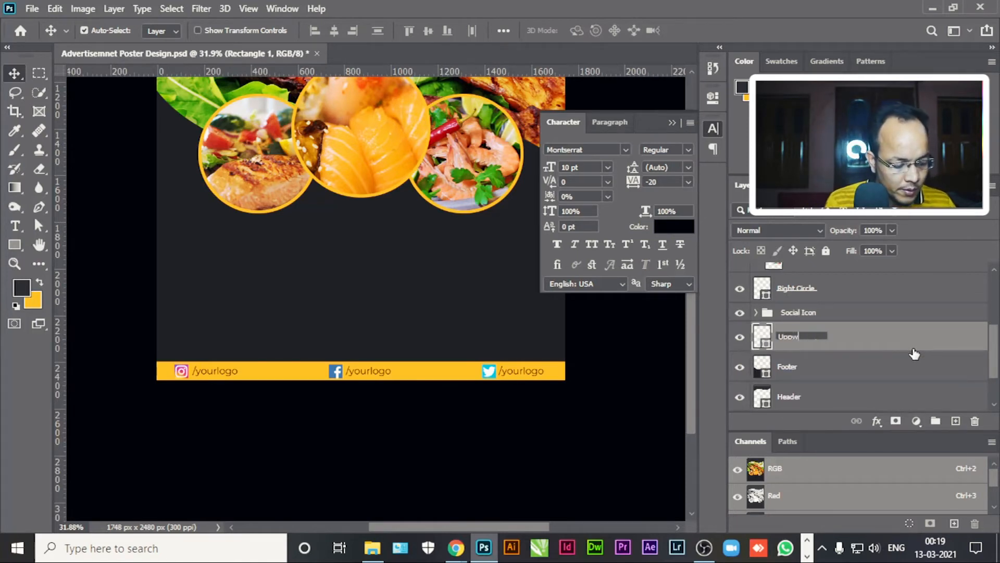
{"action": "type", "text": "r Footer"}
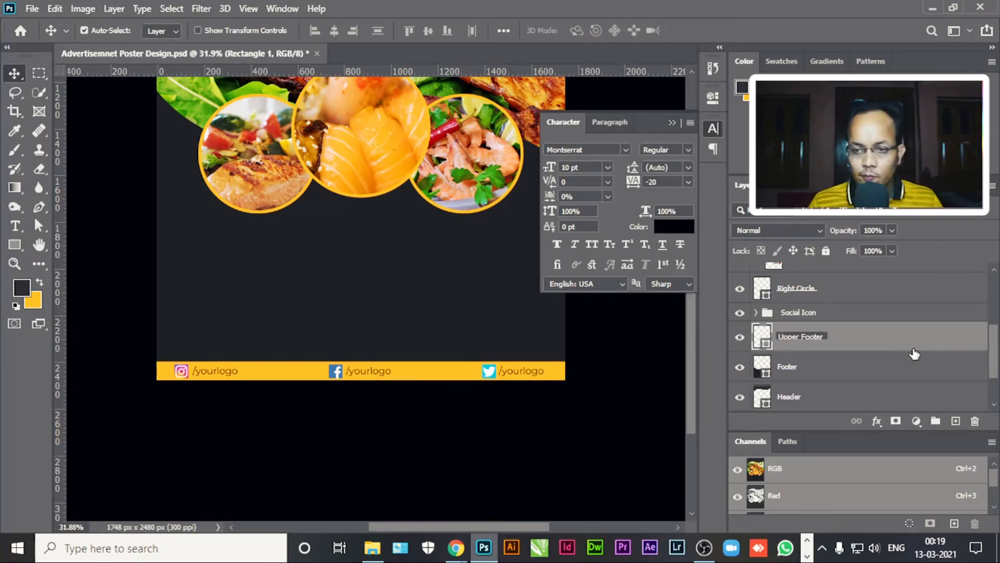
{"action": "left_click", "coordinate": [828, 360]}
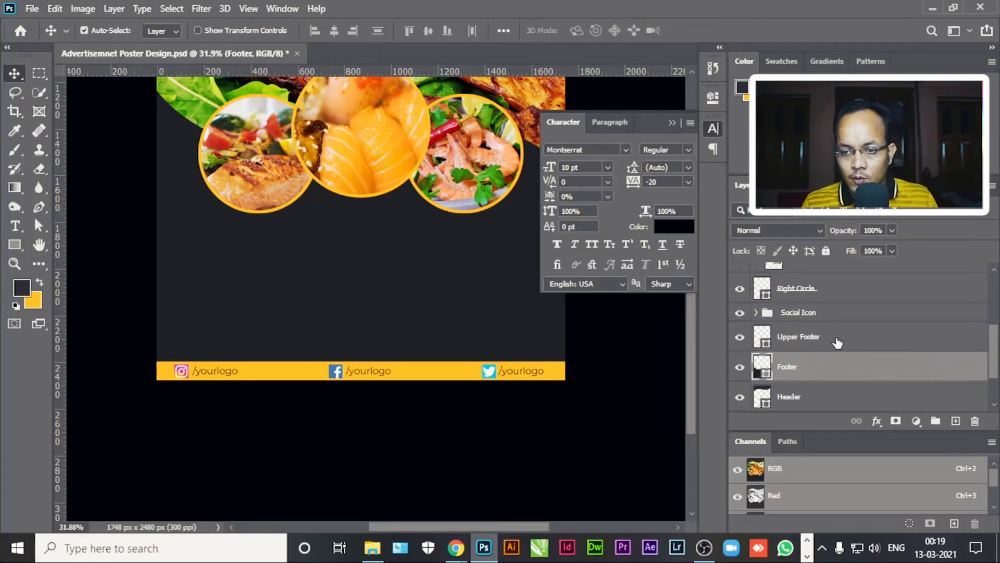
Align the horizontal and vertical centers of the Social Icon group and the Upper Footer layer.
{"action": "left_click", "coordinate": [837, 343]}
{"action": "left_click", "coordinate": [848, 314], "text": "ctrl"}
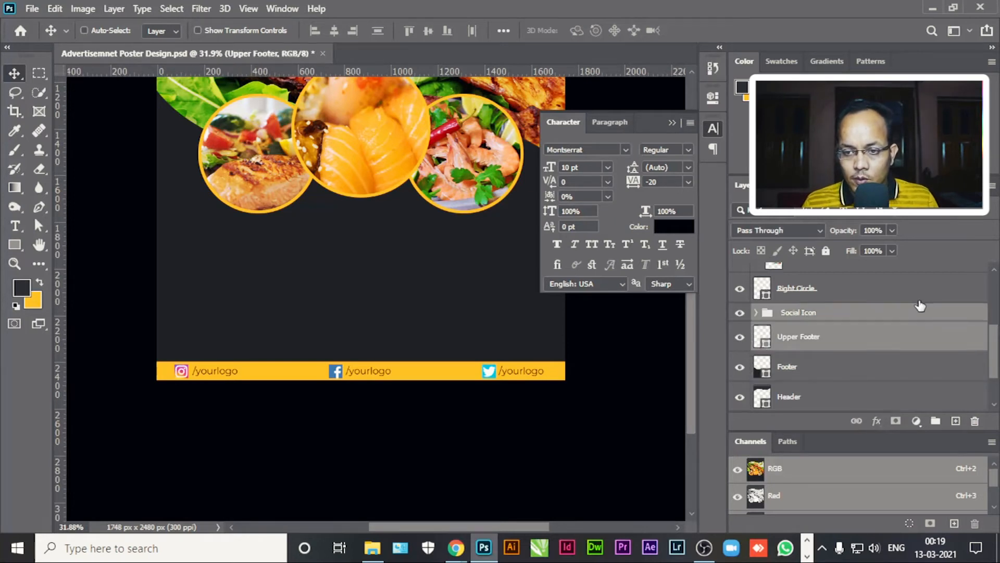
{"action": "left_click", "coordinate": [334, 31]}
{"action": "left_click", "coordinate": [425, 31]}
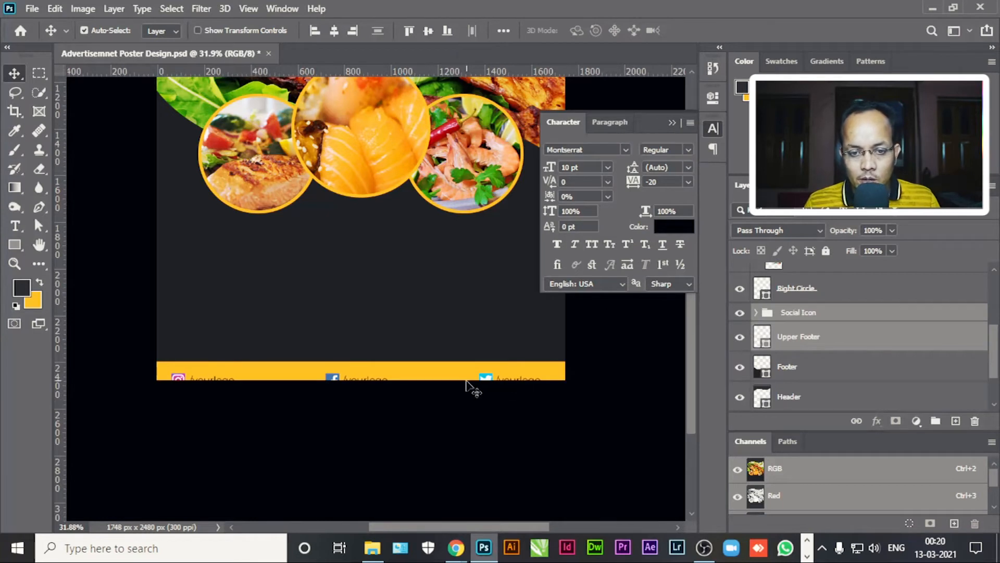
Nudge the Social Icon group up so it is centered within the visible yellow strip, and save the document.
{"action": "left_click", "coordinate": [900, 313]}
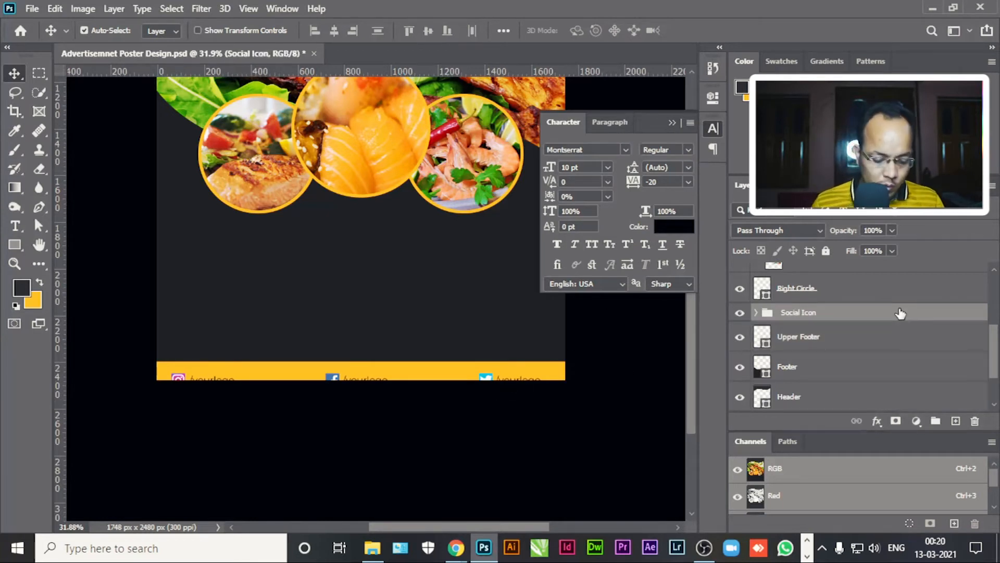
{"action": "key", "text": "shift+Up"}
{"action": "key", "text": "shift+Up"}
{"action": "key", "text": "shift+Up"}
{"action": "key", "text": "shift+Up"}
{"action": "key", "text": "shift+Up"}
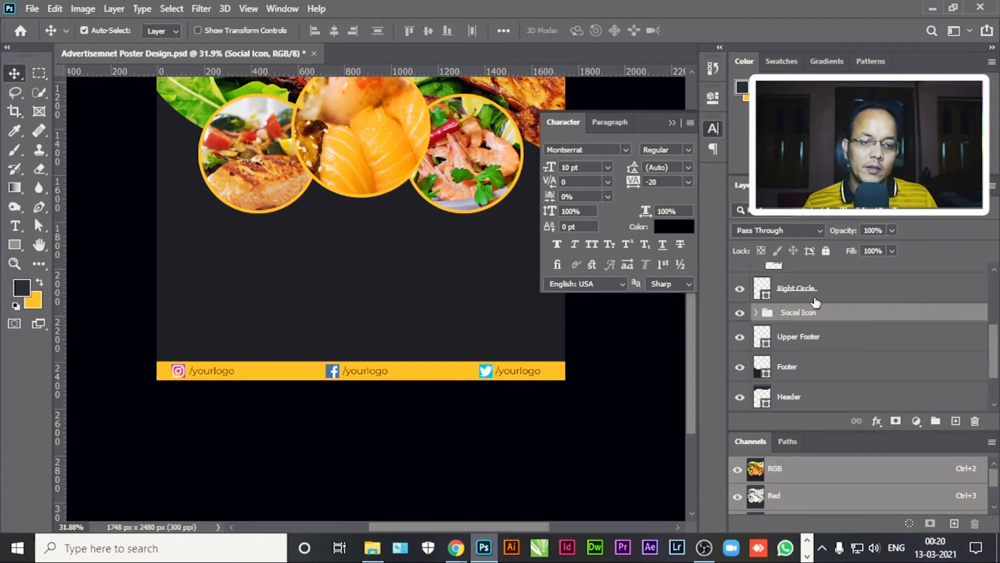
{"action": "key", "text": "ctrl"}
{"action": "key", "text": "ctrl+s"}
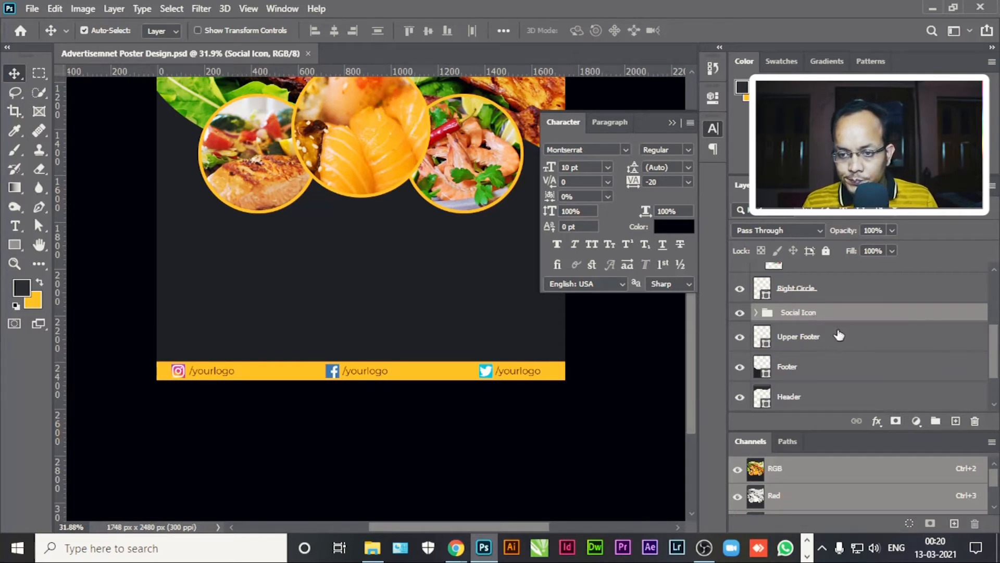
Combine the Social Icon group and Upper Footer layer into a locked group named Social Footer.
{"action": "left_click", "coordinate": [859, 340], "text": "ctrl"}
{"action": "key", "text": "ctrl+g"}
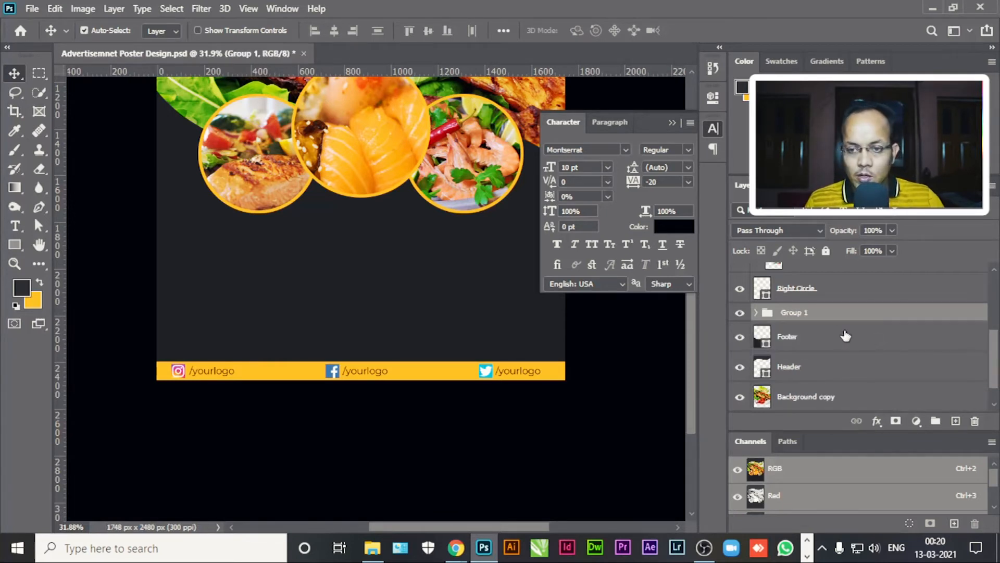
{"action": "left_click", "coordinate": [830, 252]}
{"action": "double_click", "coordinate": [793, 312]}
{"action": "type", "text": "Social Footer"}
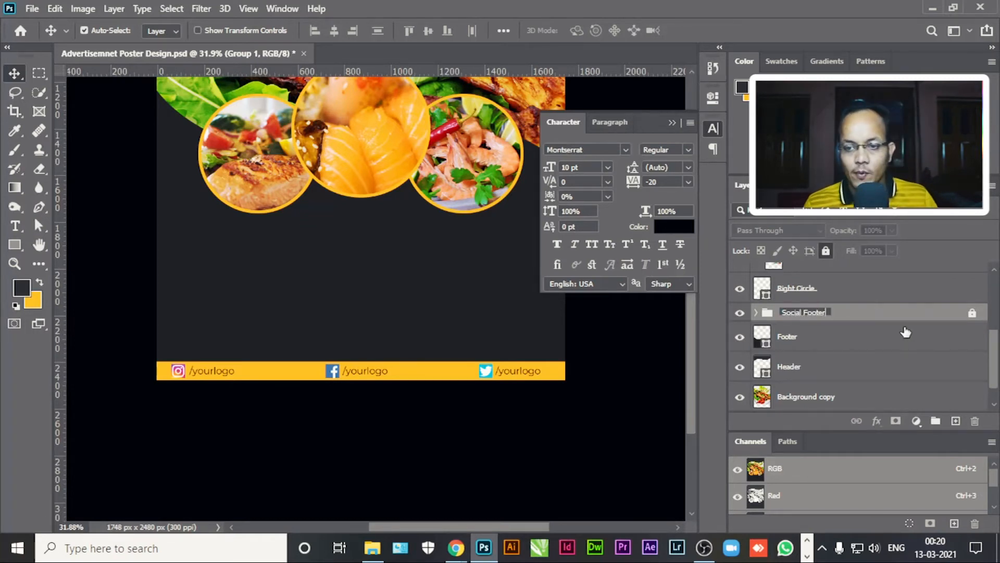
{"action": "key", "text": "Return"}
Add a layer above Footer and draw a rectangle about 1906 × 331 px across the poster's lower part, reaching the yellow strip.
{"action": "left_click", "coordinate": [885, 341]}
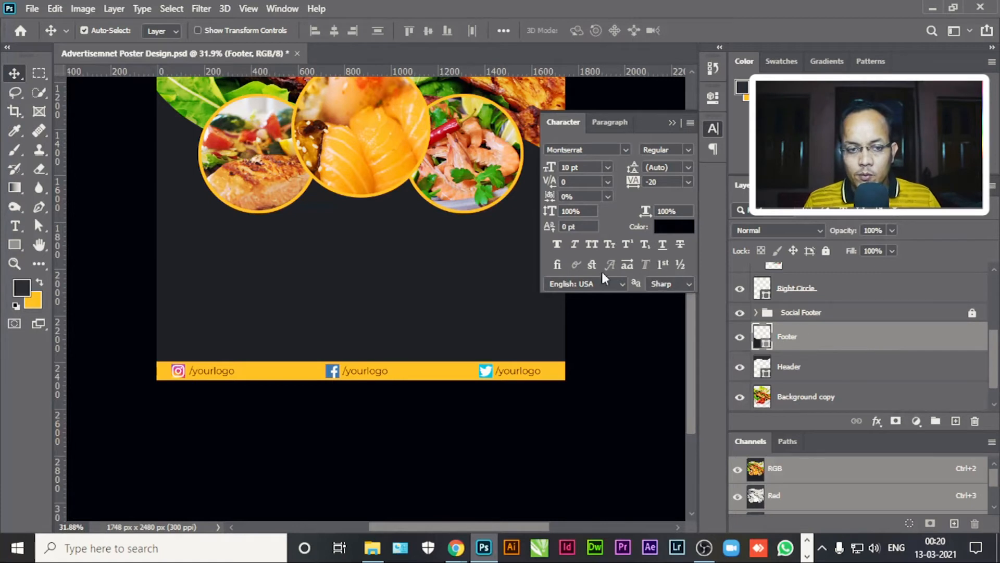
{"action": "key", "text": "u"}
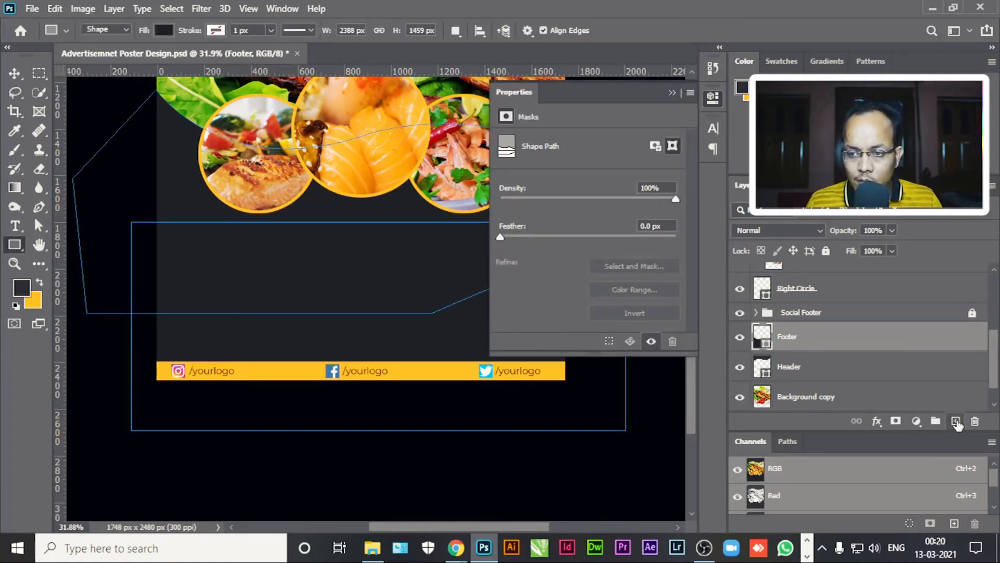
{"action": "left_click", "coordinate": [956, 422]}
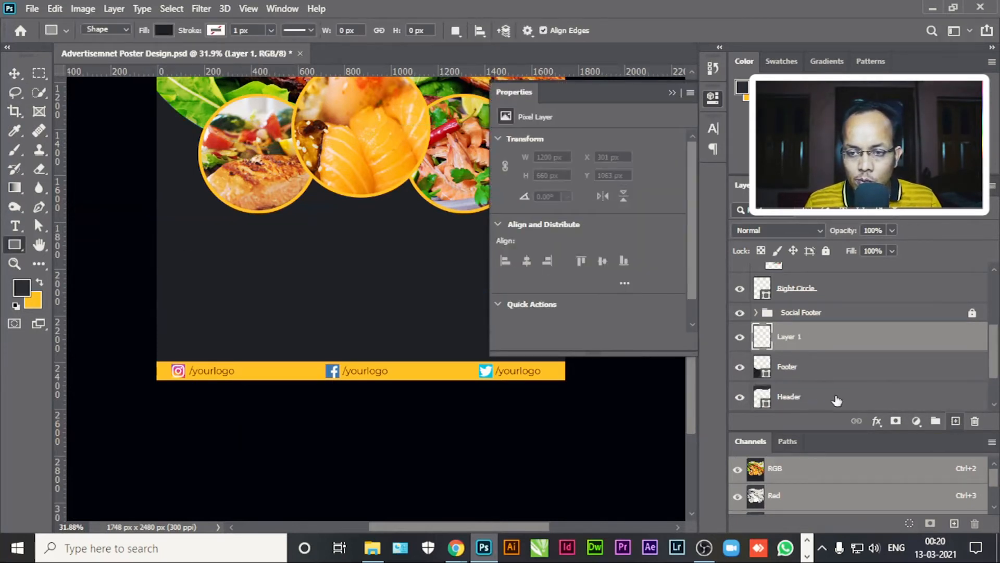
{"action": "left_click_drag", "start_coordinate": [136, 294], "coordinate": [582, 369]}
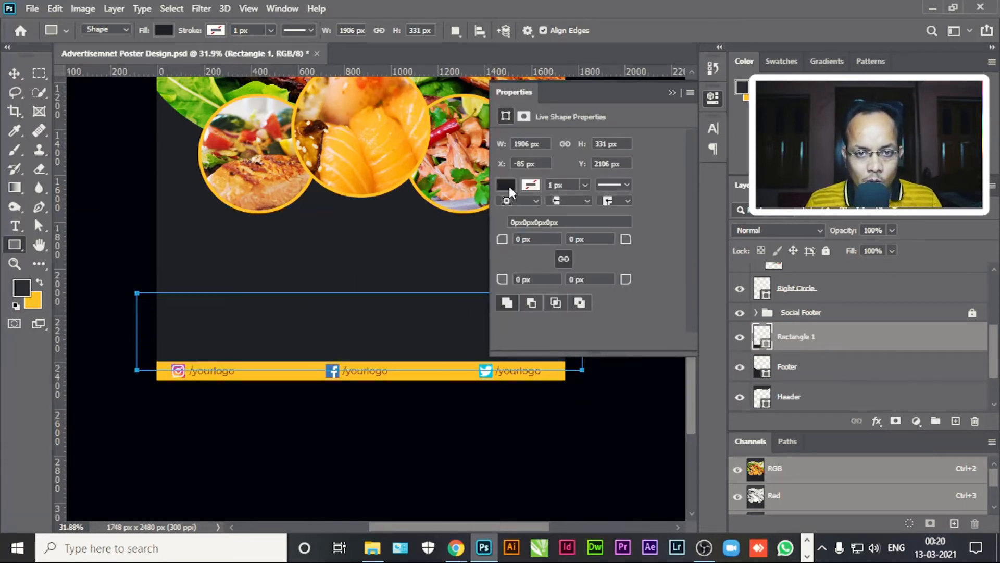
Fill the new rectangle with black and close its properties.
{"action": "left_click", "coordinate": [506, 185]}
{"action": "left_click", "coordinate": [551, 262]}
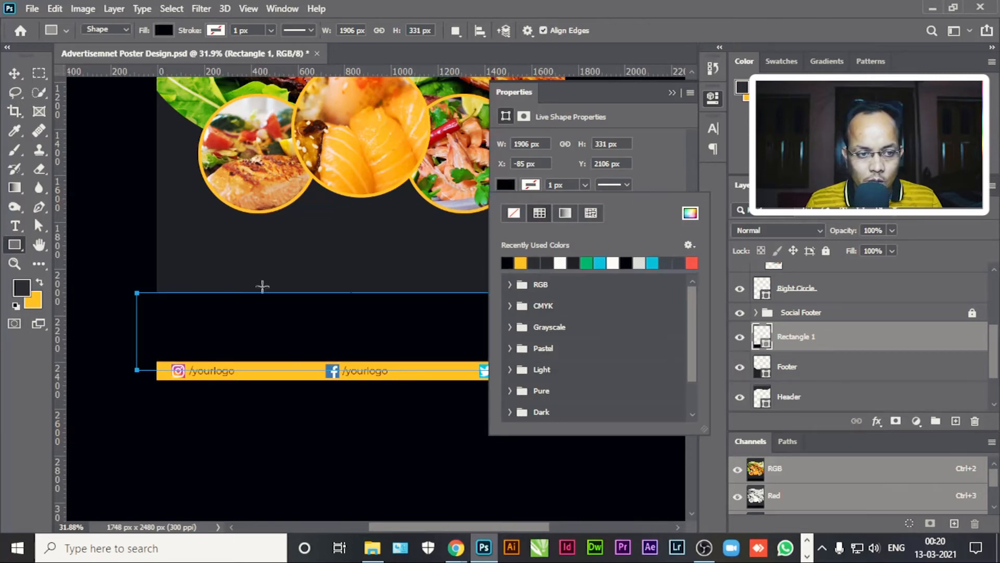
{"action": "left_click", "coordinate": [14, 74]}
{"action": "left_click", "coordinate": [90, 149]}
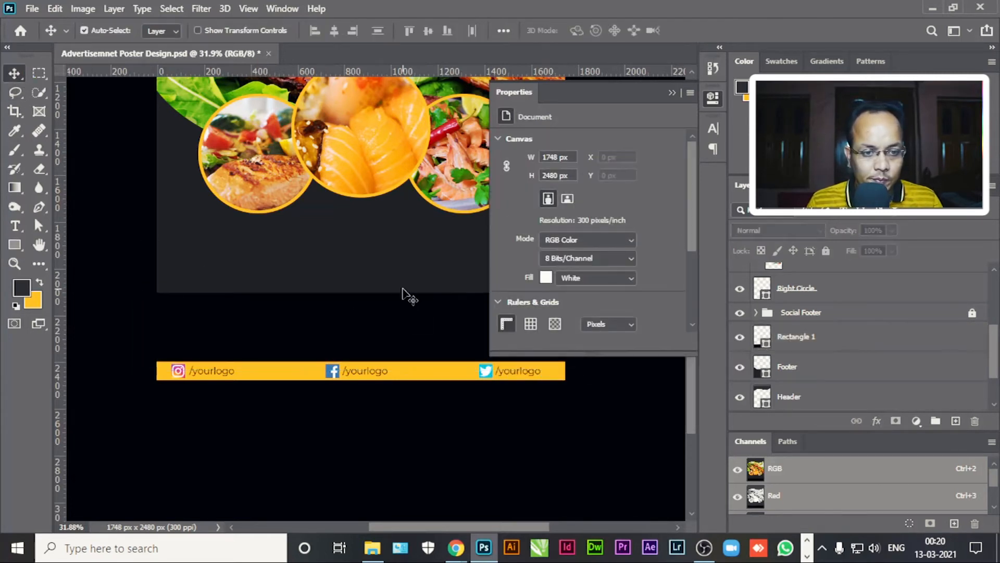
{"action": "left_click", "coordinate": [672, 93]}
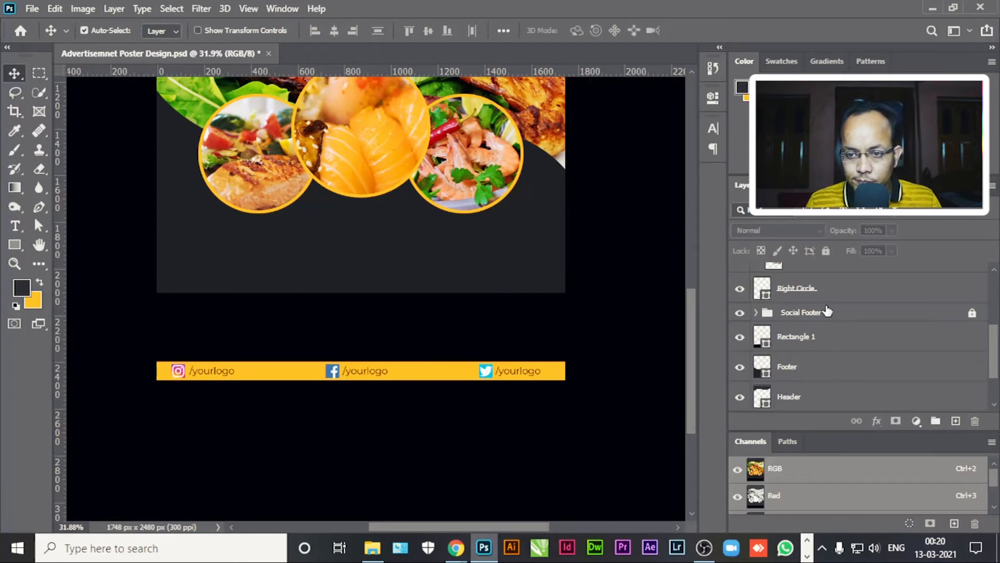
Rename the black rectangle's layer Address and keep it selected.
{"action": "scroll", "coordinate": [826, 311], "scroll_direction": "down", "scroll_amount": 1}
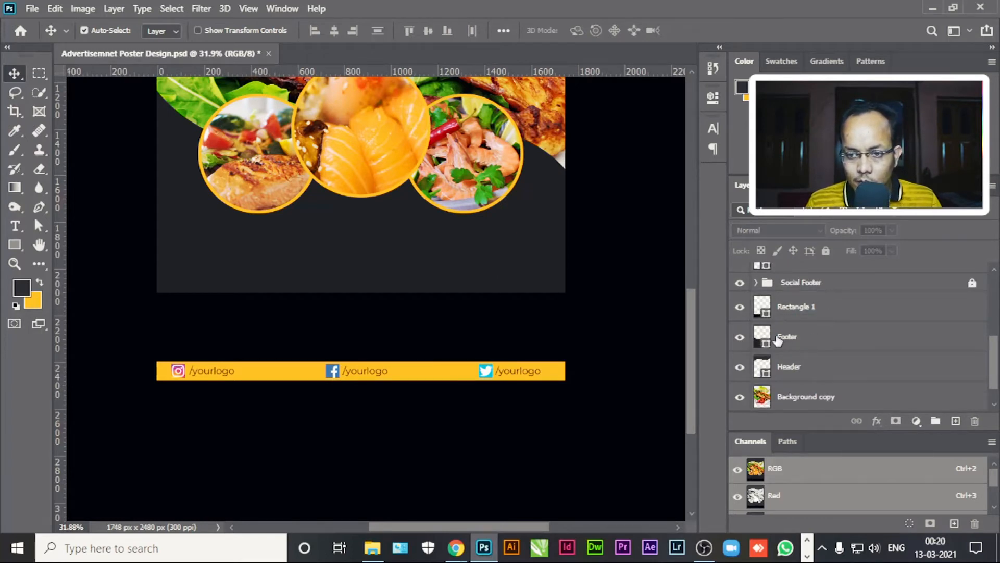
{"action": "scroll", "coordinate": [635, 329], "scroll_direction": "up", "scroll_amount": 1}
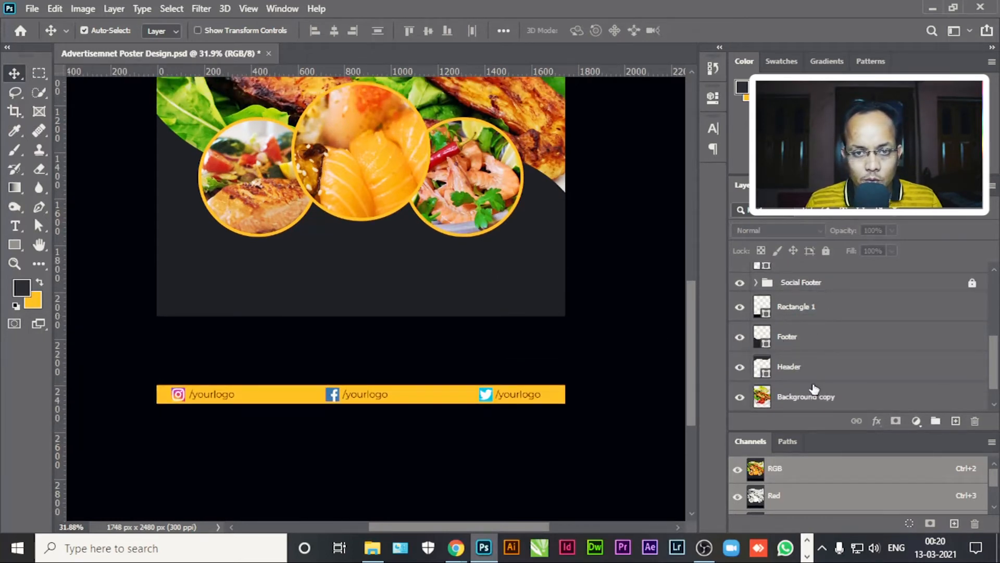
{"action": "double_click", "coordinate": [793, 307]}
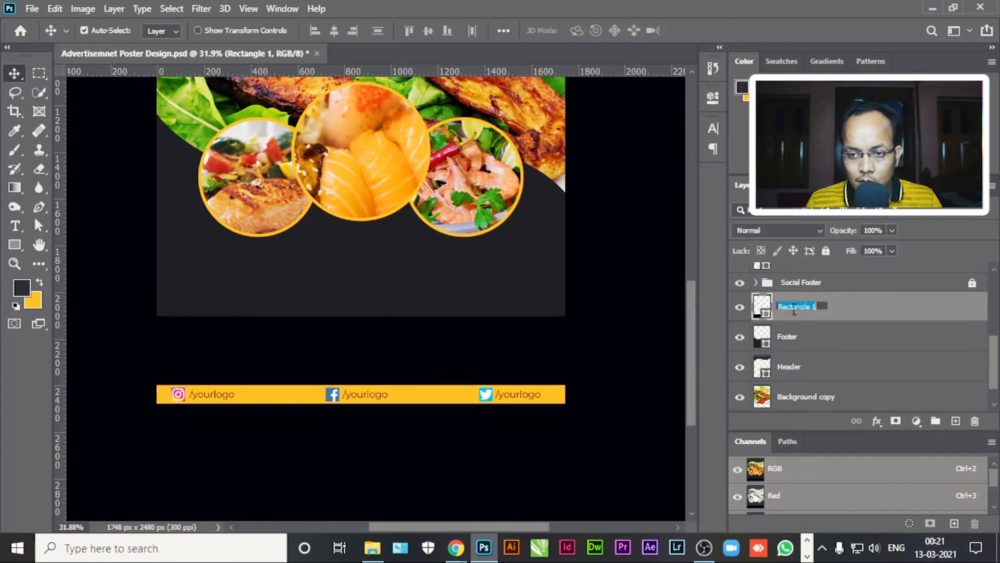
{"action": "type", "text": "Address"}
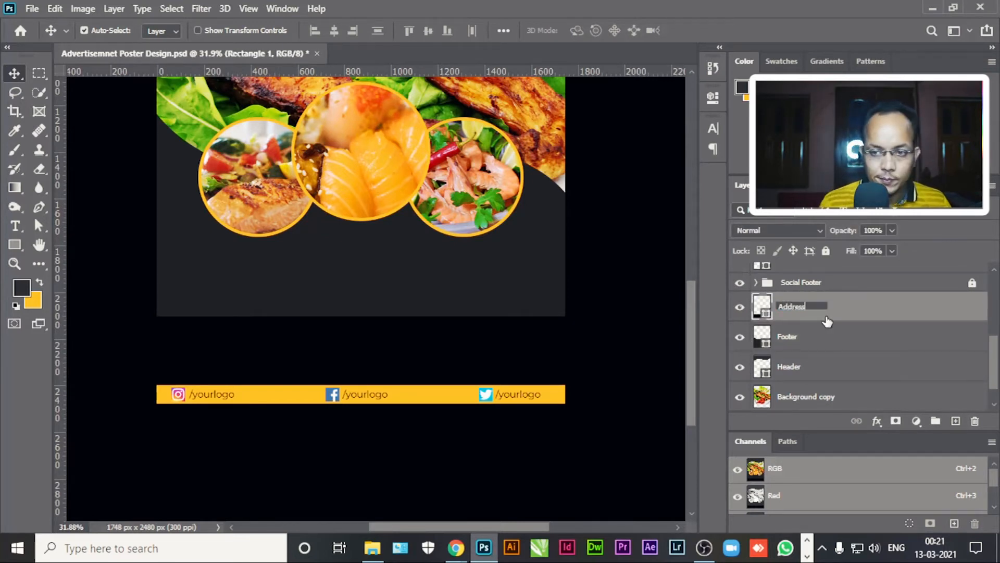
{"action": "left_click", "coordinate": [805, 328]}
{"action": "left_click", "coordinate": [880, 315]}
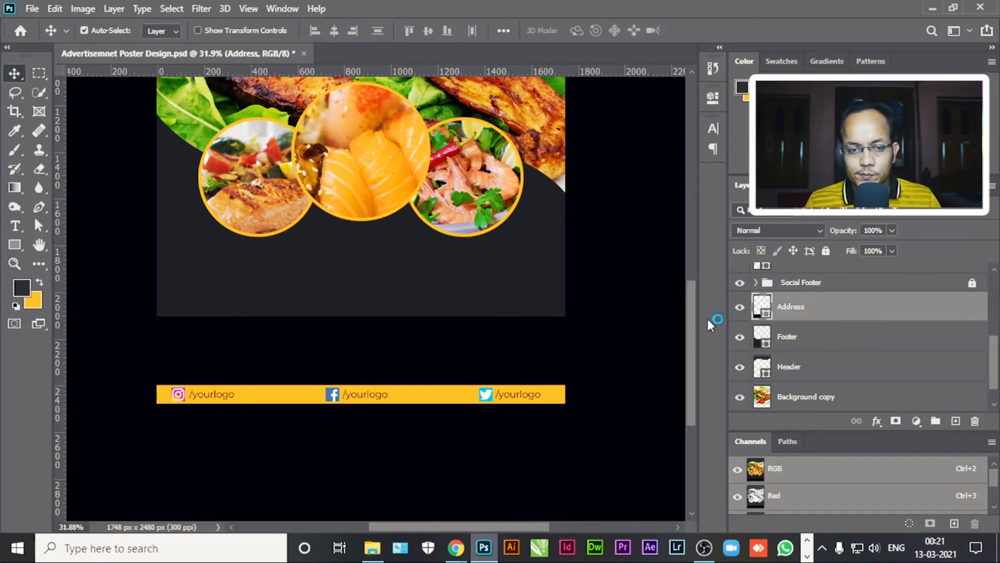
Switch to the Design folder in File Explorer and open the united-kingdom-2066475 image as a separate Photoshop document.
{"action": "key", "text": "alt+Tab"}
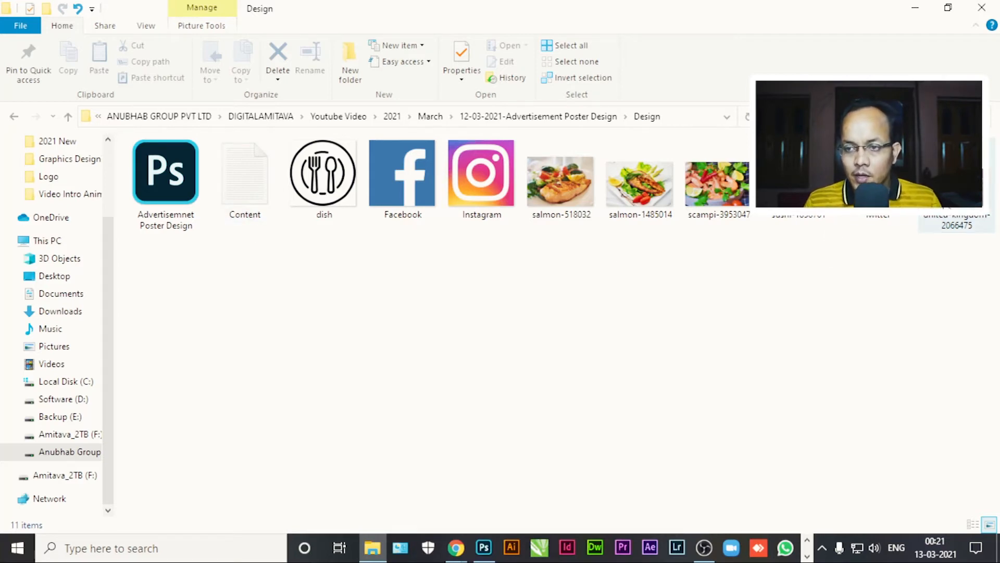
{"action": "key", "text": "alt+Tab"}
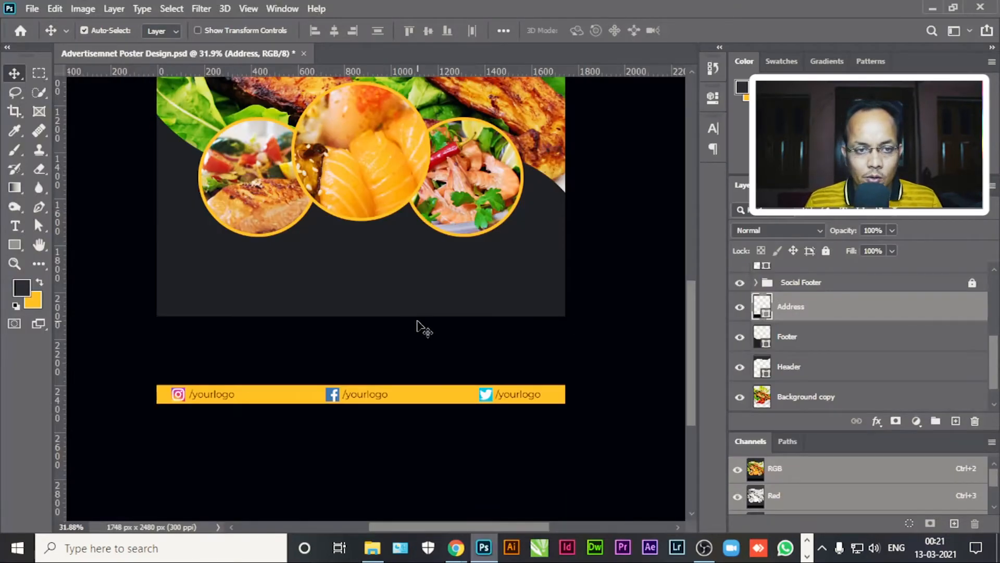
{"action": "scroll", "coordinate": [417, 320], "scroll_direction": "up", "scroll_amount": 1}
{"action": "scroll", "coordinate": [417, 326], "scroll_direction": "up", "scroll_amount": 1}
{"action": "scroll", "coordinate": [310, 258], "scroll_direction": "up", "scroll_amount": 2}
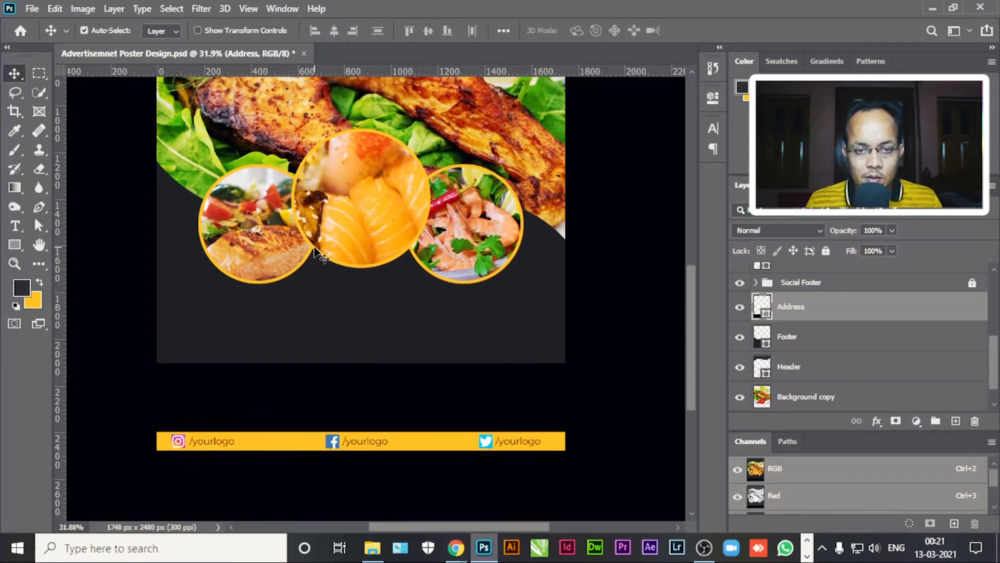
{"action": "scroll", "coordinate": [314, 255], "scroll_direction": "up", "scroll_amount": 1}
{"action": "key", "text": "alt+Tab"}
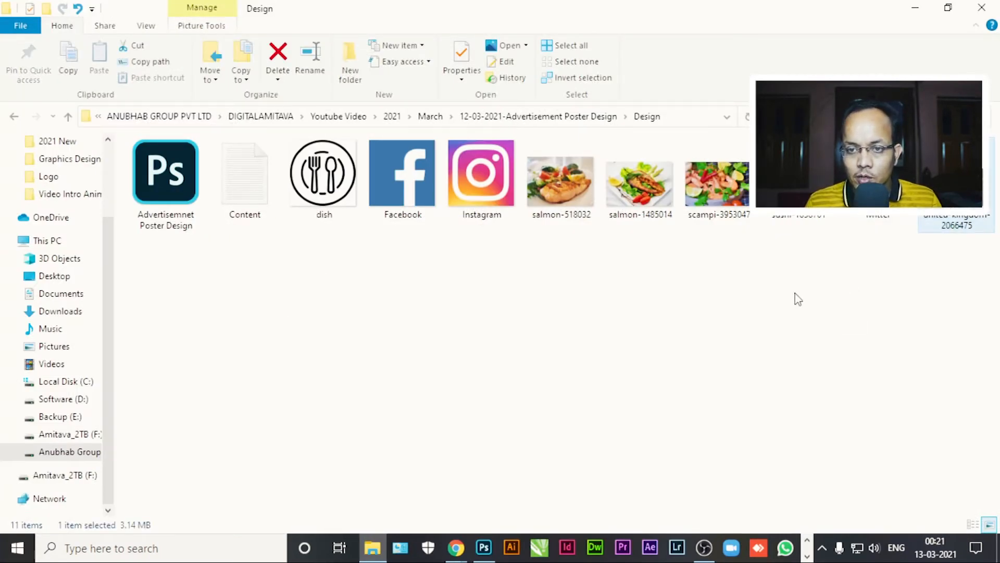
{"action": "key", "text": "alt+Tab"}
{"action": "key", "text": "alt+Tab"}
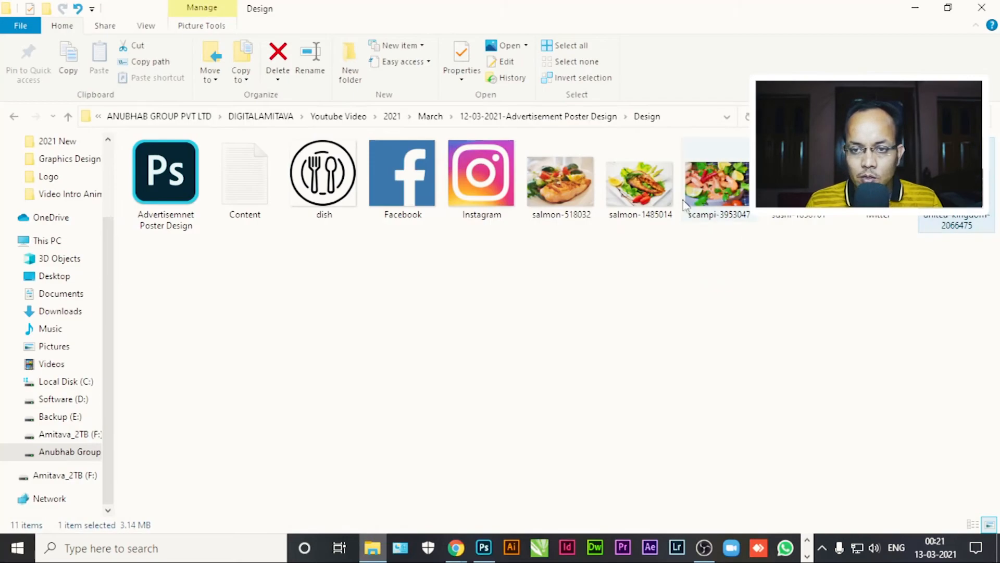
{"action": "left_click_drag", "start_coordinate": [957, 188], "coordinate": [423, 48]}
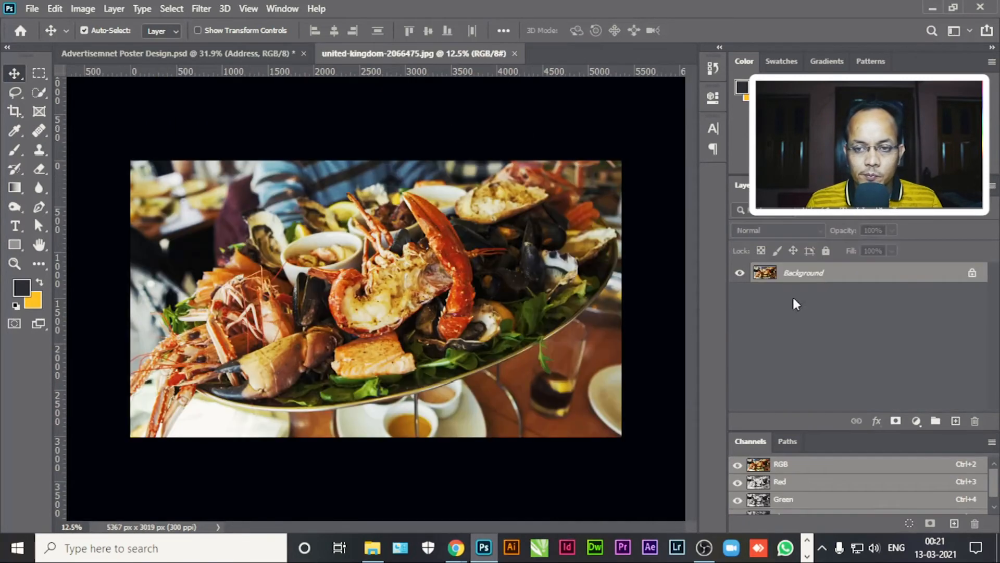
Duplicate the seafood image's Background layer into the Advertisemnet Poster Design.psd document.
{"action": "right_click", "coordinate": [801, 277]}
{"action": "left_click", "coordinate": [820, 304]}
{"action": "left_click", "coordinate": [433, 197]}
{"action": "left_click", "coordinate": [448, 205]}
{"action": "left_click", "coordinate": [621, 140]}
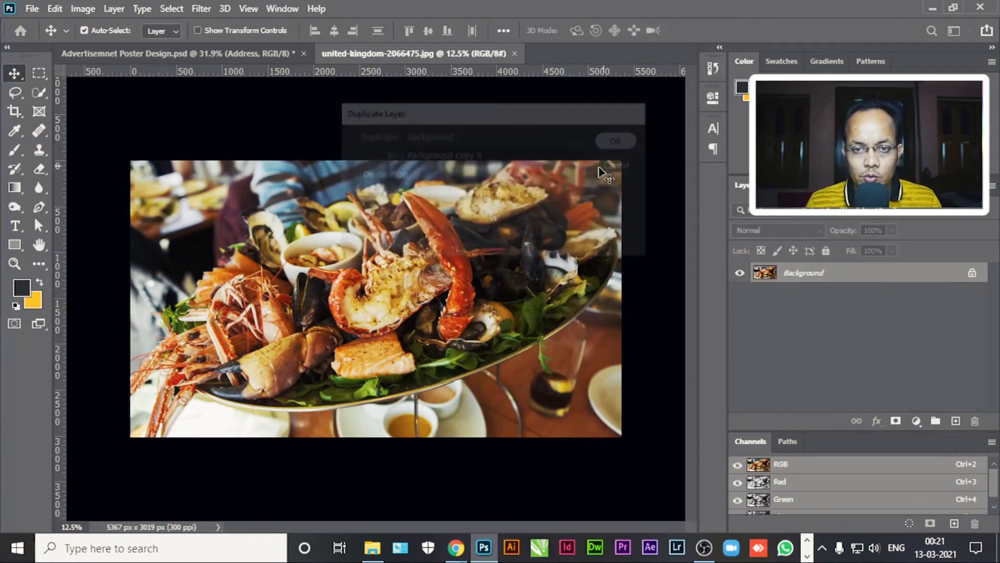
Close the source seafood image and centre its duplicated layer horizontally and vertically against the poster's Background layer.
{"action": "left_click", "coordinate": [557, 53]}
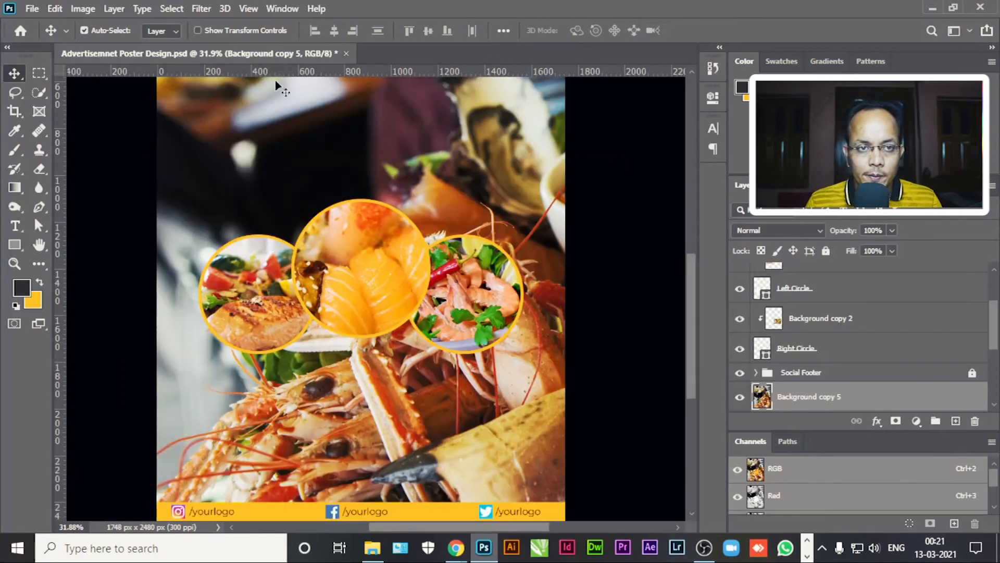
{"action": "scroll", "coordinate": [851, 344], "scroll_direction": "down", "scroll_amount": 2}
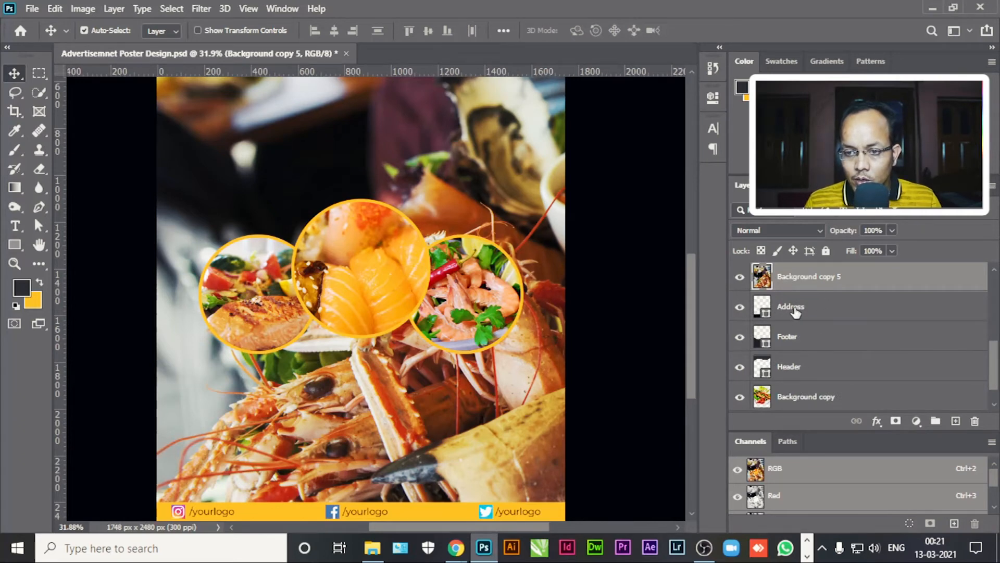
{"action": "scroll", "coordinate": [874, 373], "scroll_direction": "down", "scroll_amount": 1}
{"action": "left_click", "coordinate": [862, 394]}
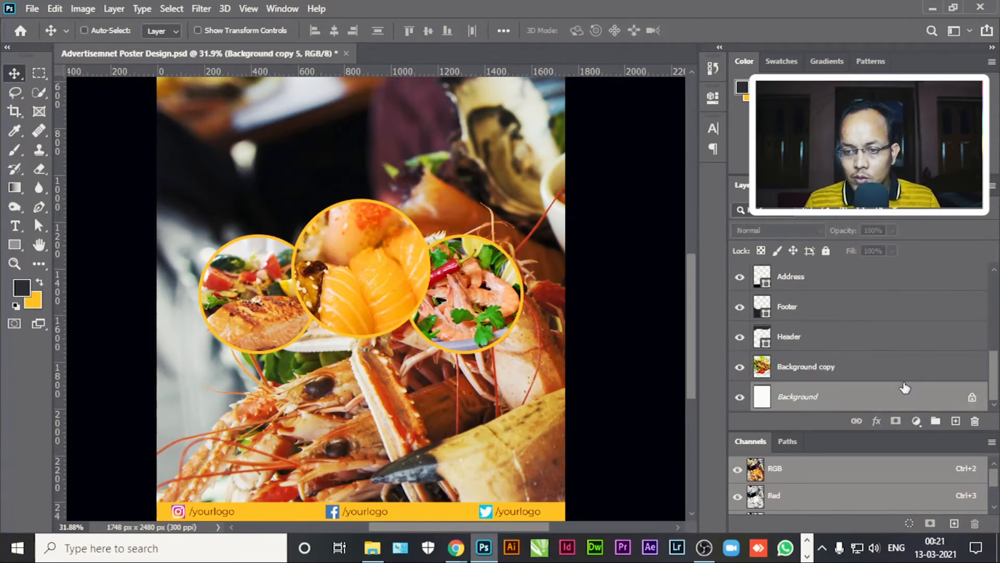
{"action": "left_click", "coordinate": [332, 31]}
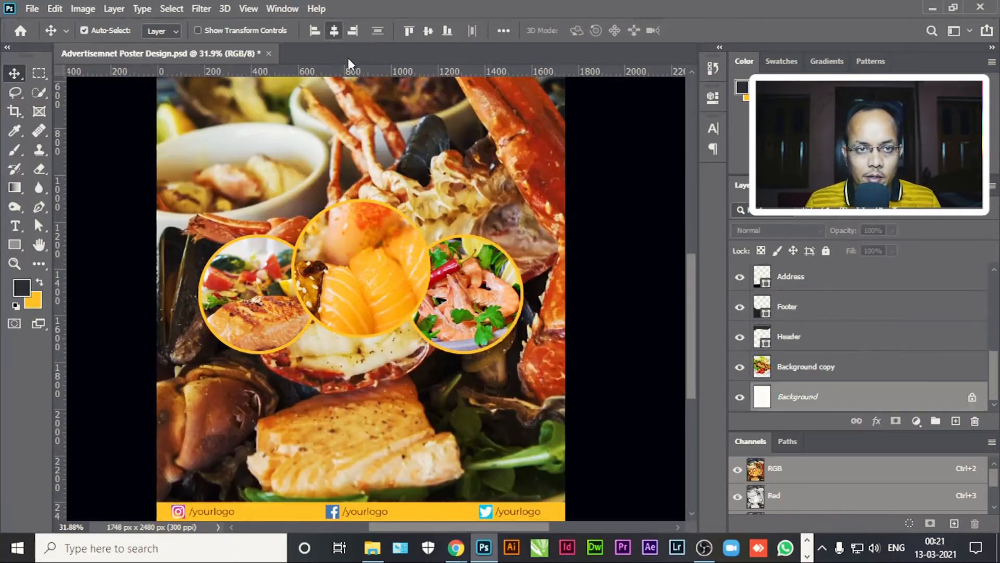
{"action": "left_click", "coordinate": [425, 34]}
Rename the duplicated seafood photo's layer Address Image.
{"action": "scroll", "coordinate": [853, 317], "scroll_direction": "up", "scroll_amount": 2}
{"action": "left_click", "coordinate": [866, 311]}
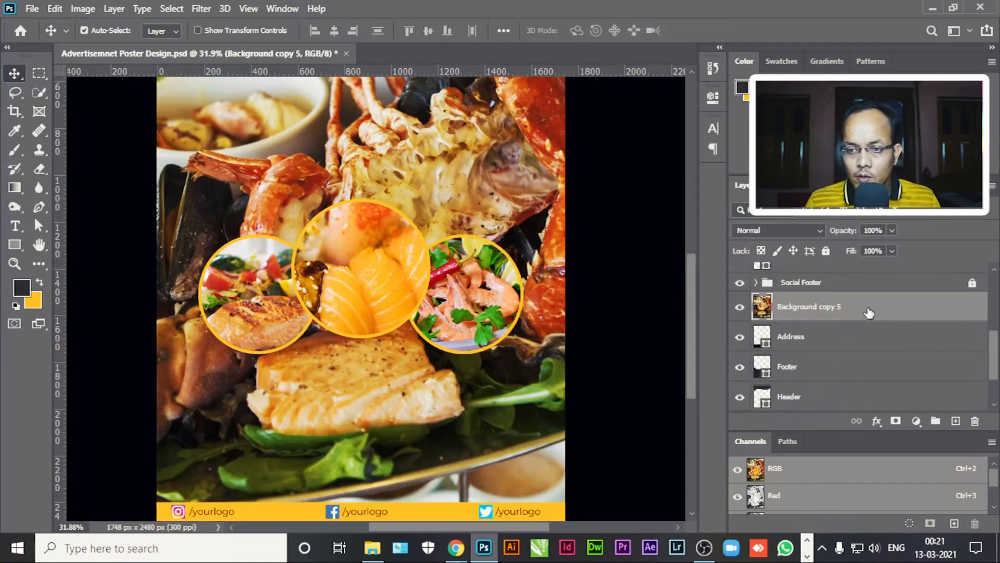
{"action": "double_click", "coordinate": [812, 308]}
{"action": "type", "text": "Address Im"}
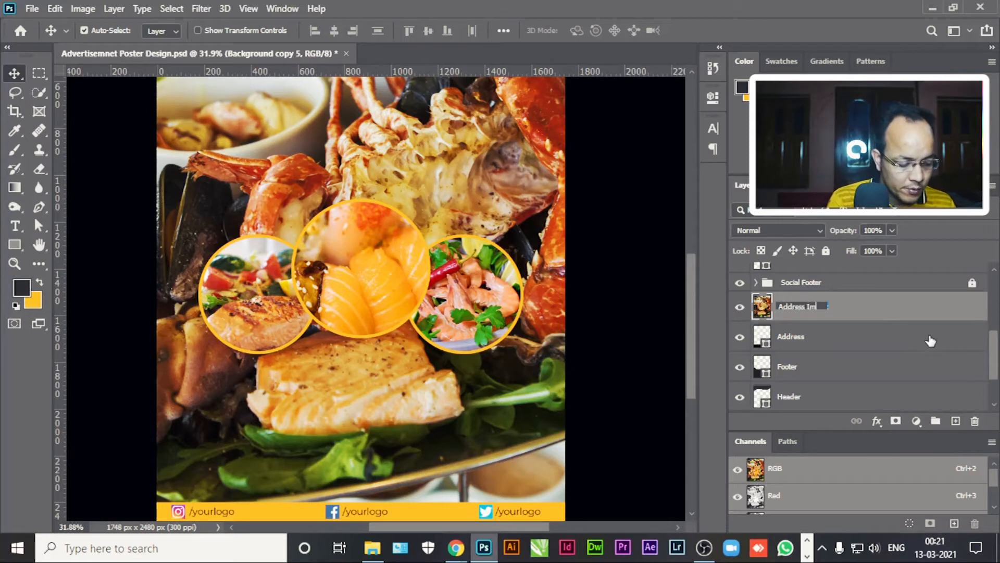
{"action": "type", "text": "age"}
{"action": "key", "text": "Return"}
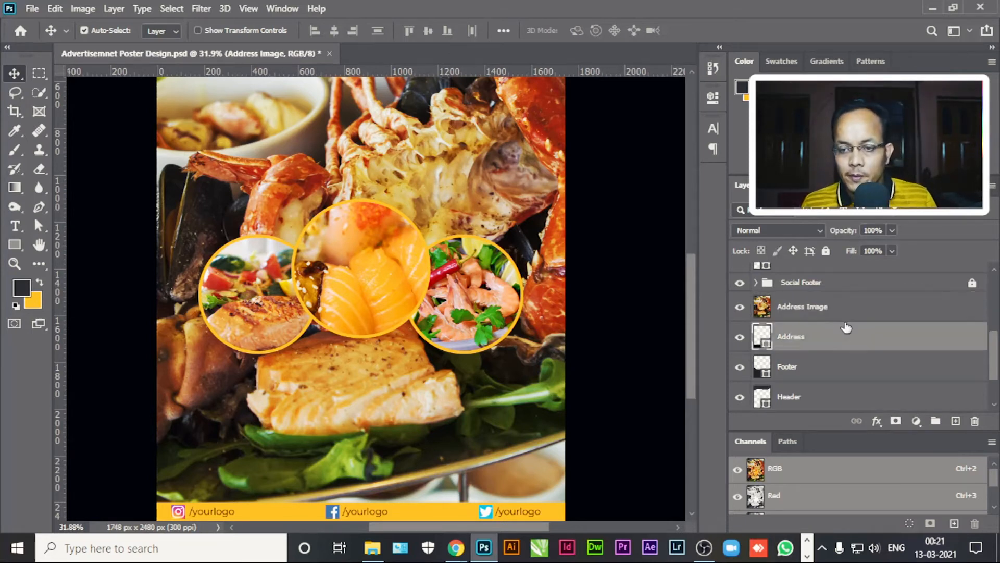
Scale the Address Image photo to 12% and place it at the black band's left end, directly above the social footer.
{"action": "key", "text": "ctrl+t"}
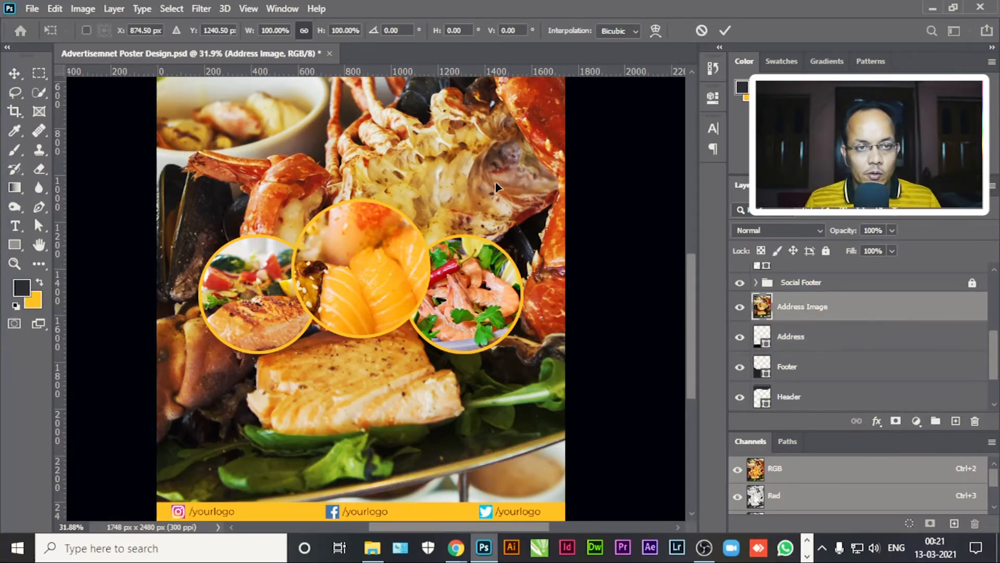
{"action": "left_click_drag", "start_coordinate": [248, 34], "coordinate": [180, 65]}
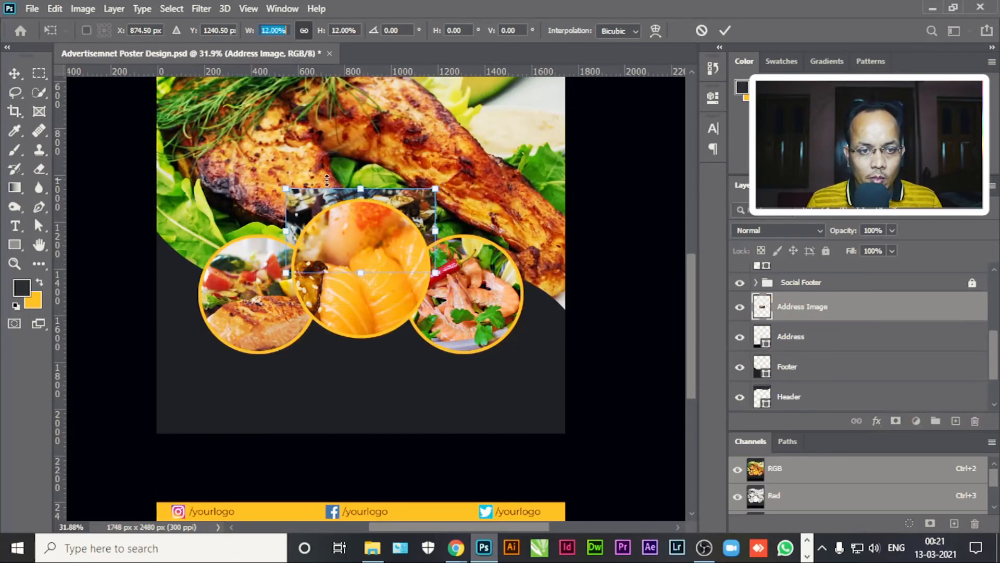
{"action": "left_click_drag", "start_coordinate": [319, 208], "coordinate": [186, 435]}
{"action": "key", "text": "Return"}
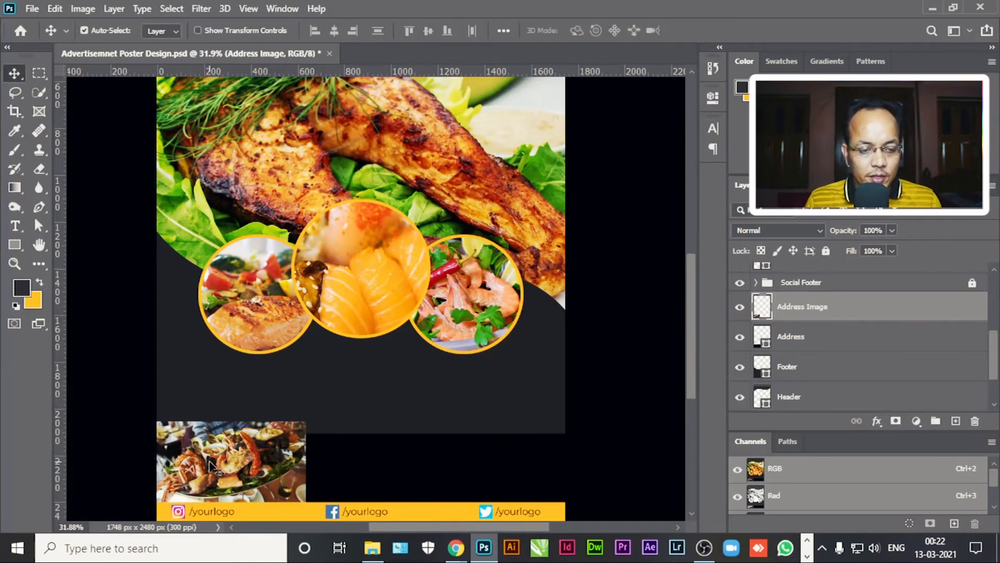
On a new layer above Address, draw a six-sided polygon about 451 × 520 px with a tan fill sampled from the seafood photo.
{"action": "scroll", "coordinate": [225, 424], "scroll_direction": "down", "scroll_amount": 1}
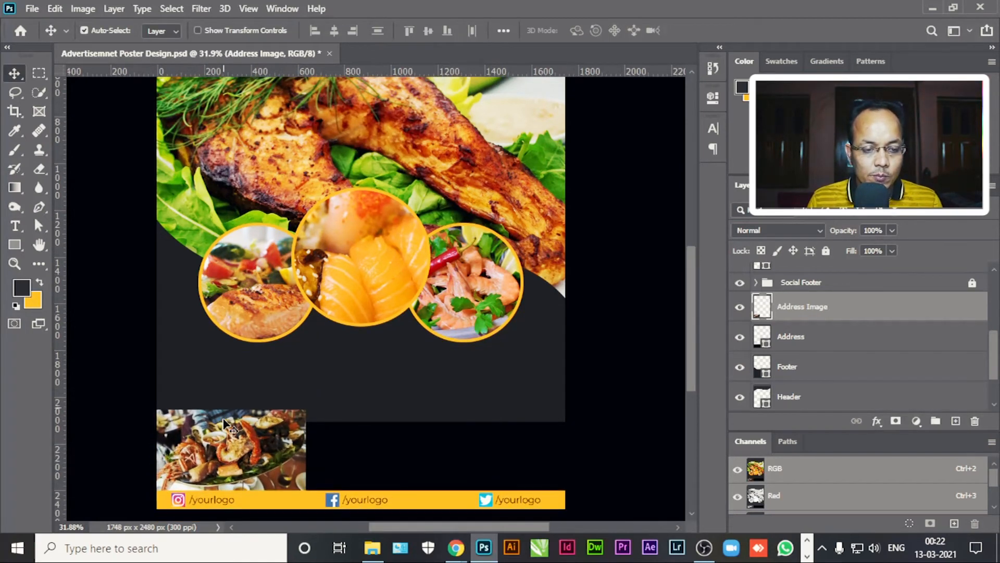
{"action": "left_click", "coordinate": [20, 249]}
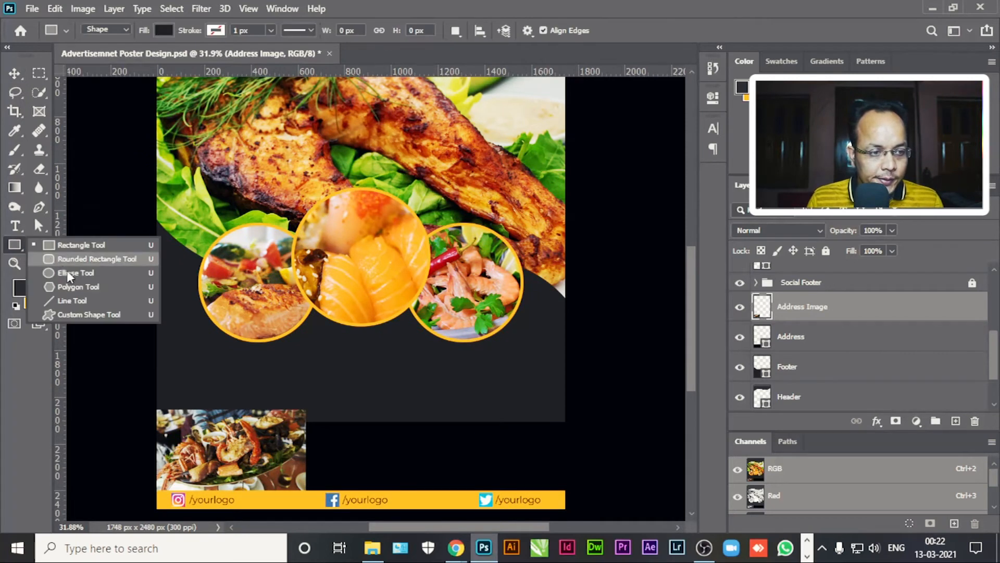
{"action": "left_click", "coordinate": [72, 283]}
{"action": "scroll", "coordinate": [239, 377], "scroll_direction": "down", "scroll_amount": 3}
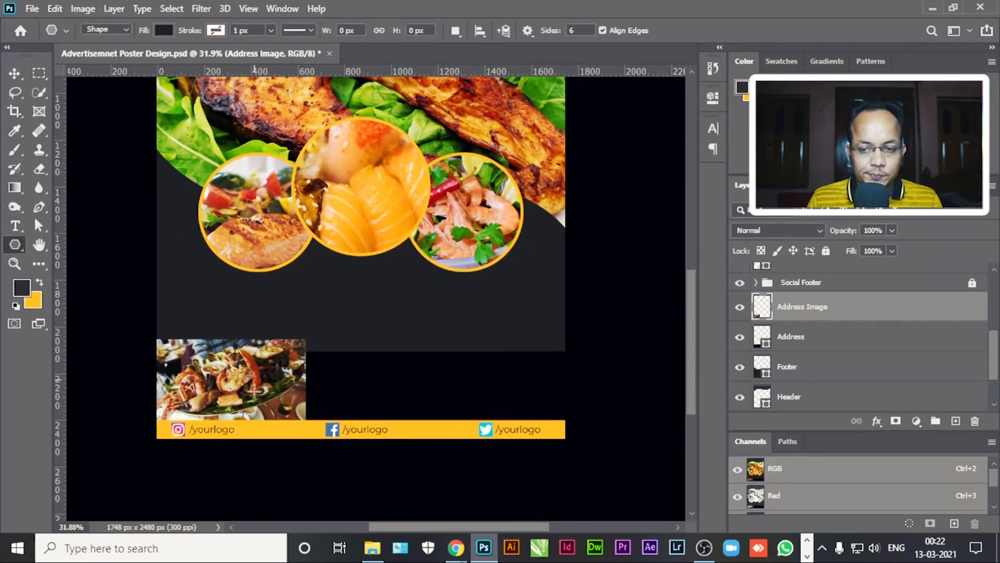
{"action": "left_click", "coordinate": [816, 338]}
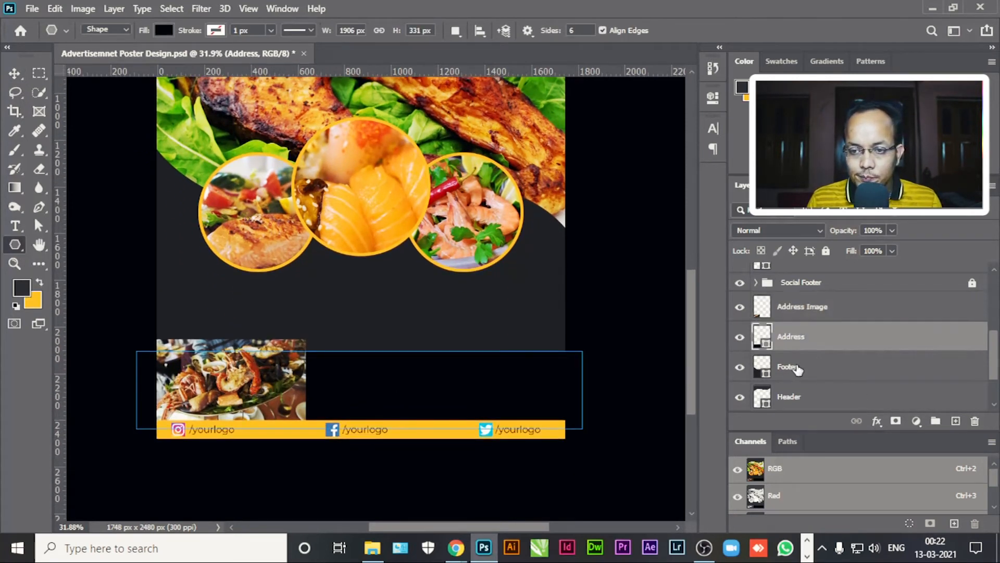
{"action": "left_click", "coordinate": [955, 421]}
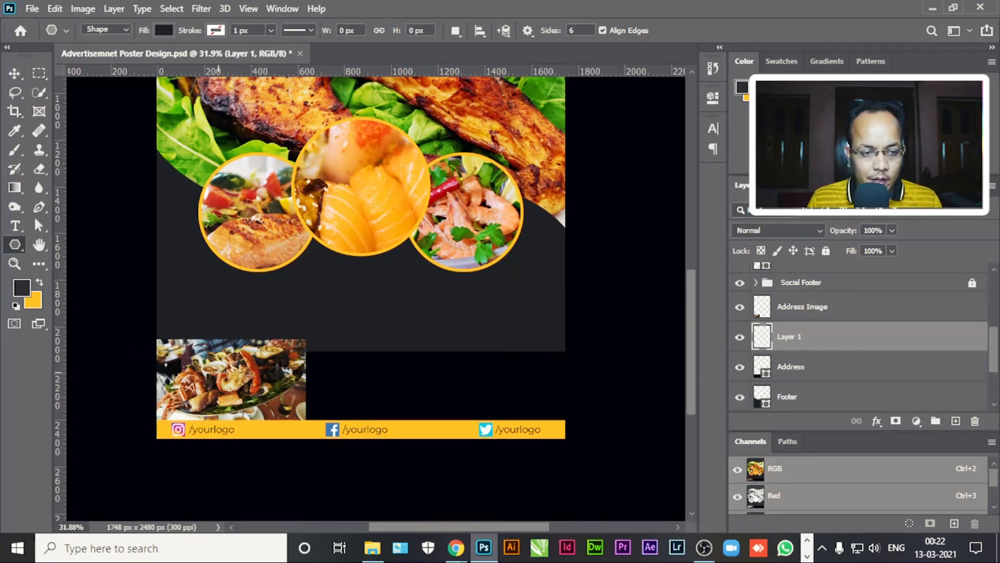
{"action": "left_click", "coordinate": [223, 366]}
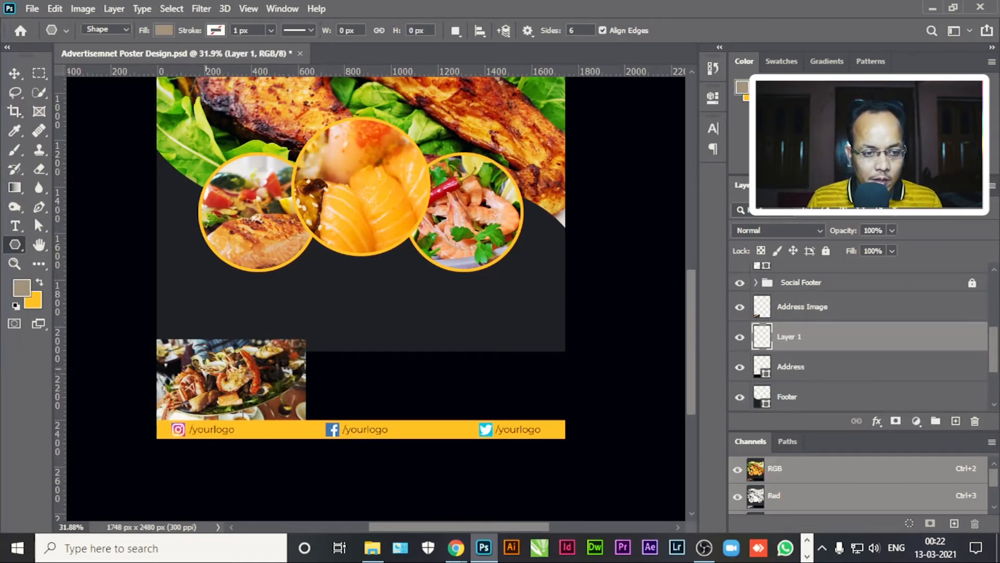
{"action": "left_click_drag", "start_coordinate": [199, 346], "coordinate": [197, 406]}
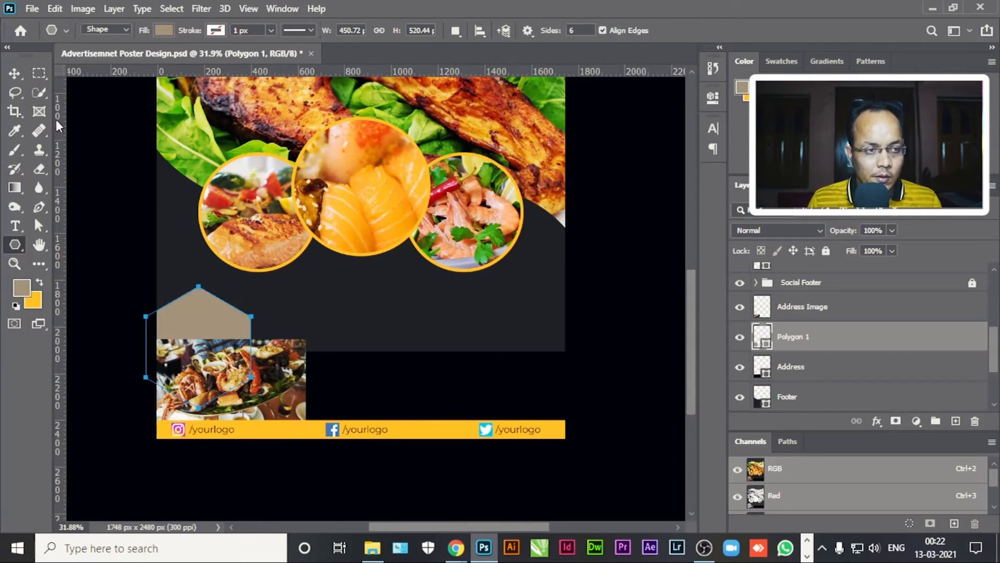
Hide the Address Image layer and move the tan hexagon onto the left end of the black band.
{"action": "left_click", "coordinate": [15, 73]}
{"action": "left_click_drag", "start_coordinate": [188, 325], "coordinate": [211, 353]}
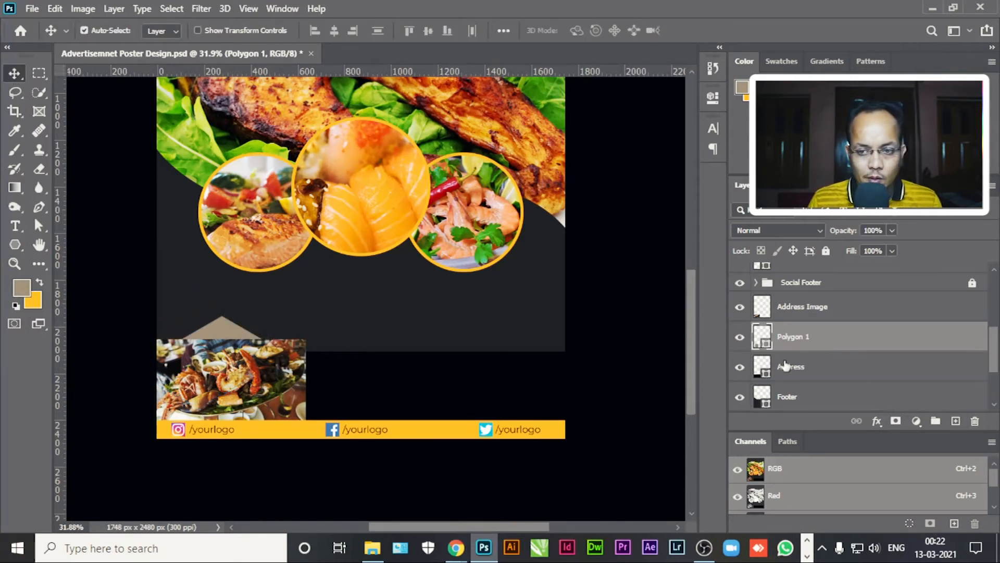
{"action": "left_click", "coordinate": [739, 308]}
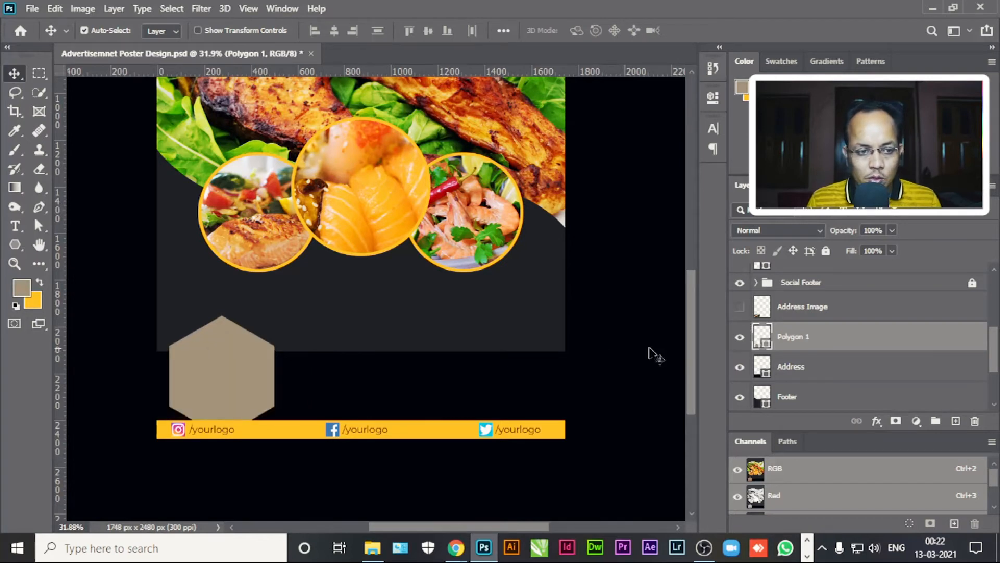
{"action": "left_click_drag", "start_coordinate": [241, 370], "coordinate": [235, 367]}
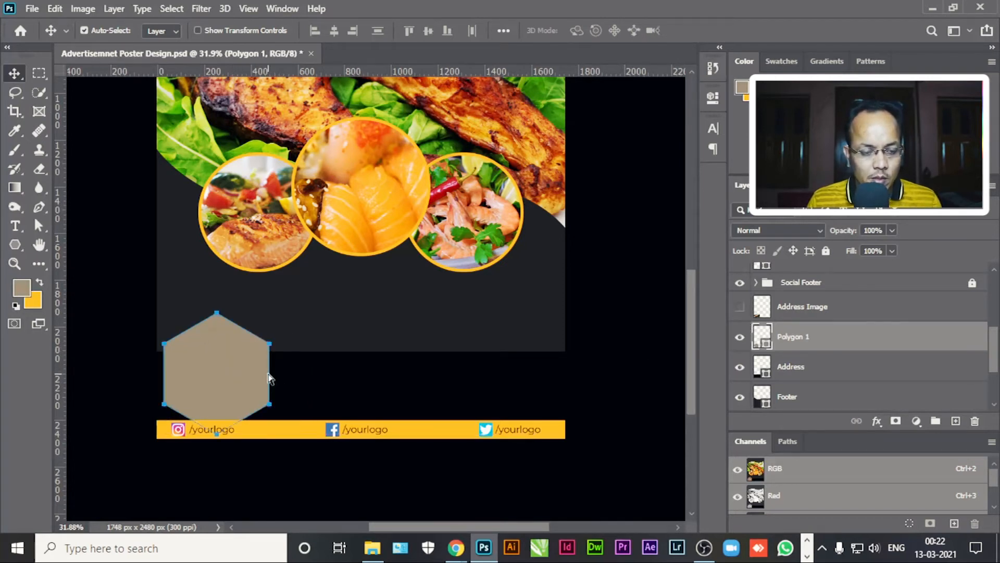
Enlarge the hexagon proportionally and shift it so its left side meets the poster's edge and its base tucks behind the social footer.
{"action": "key", "text": "ctrl+t"}
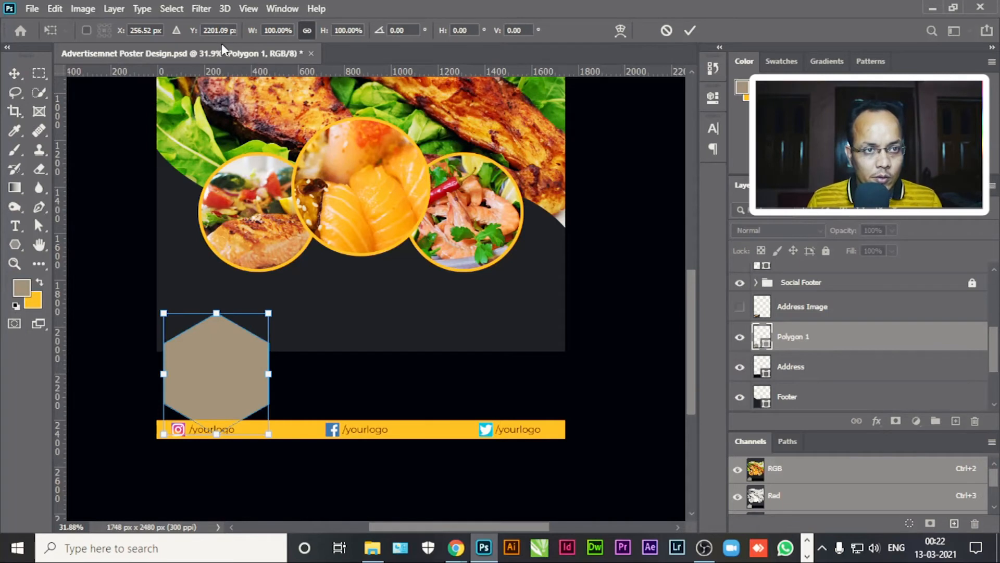
{"action": "left_click_drag", "start_coordinate": [252, 34], "coordinate": [267, 35]}
{"action": "left_click_drag", "start_coordinate": [229, 357], "coordinate": [230, 368]}
{"action": "key", "text": "Return"}
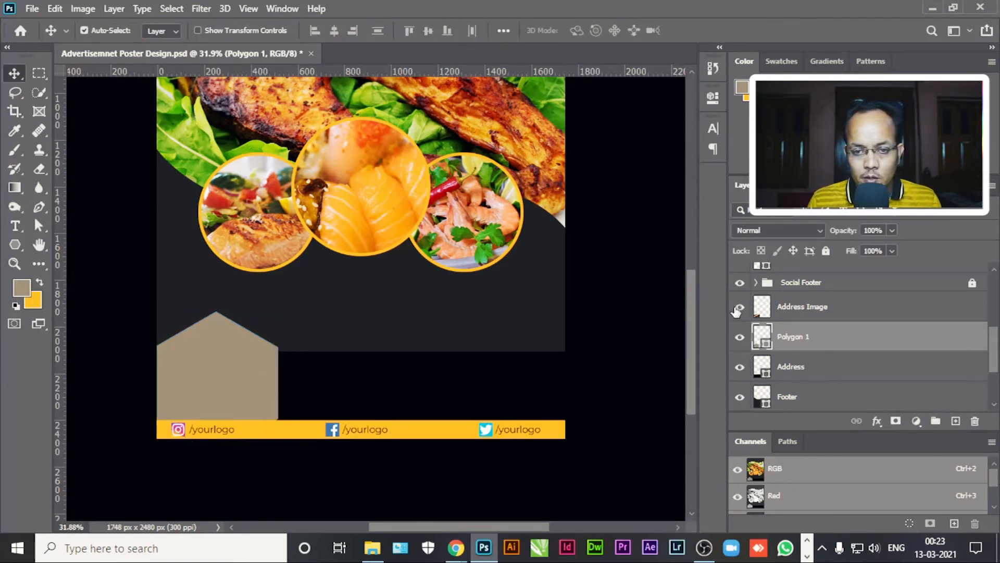
Show the Address Image layer and position the seafood photo over the hexagon.
{"action": "left_click", "coordinate": [739, 307]}
{"action": "left_click", "coordinate": [236, 378]}
{"action": "left_click_drag", "start_coordinate": [236, 377], "coordinate": [261, 373]}
Scale the Address Image photo to 149% and clip it to the Polygon 1 layer.
{"action": "key", "text": "ctrl+t"}
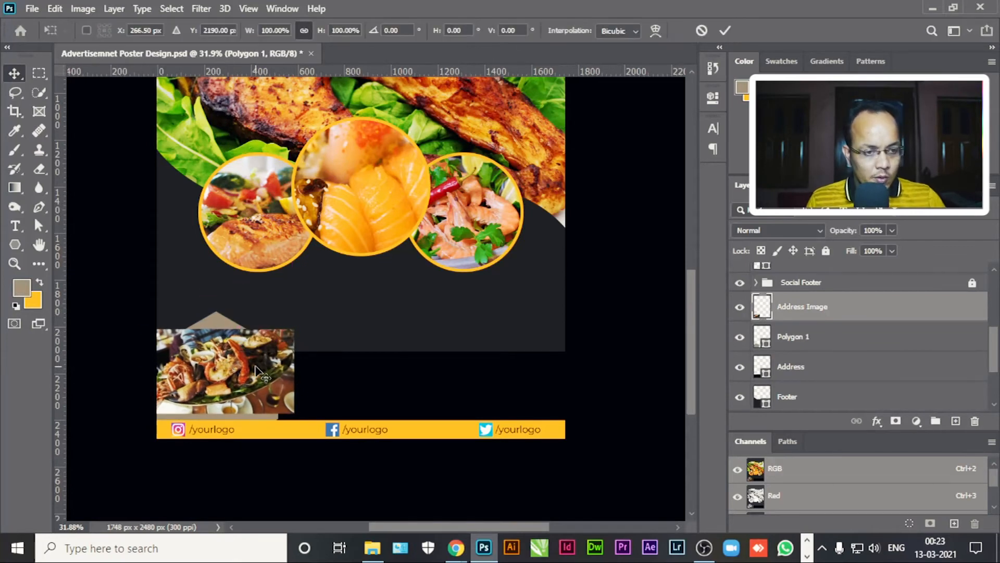
{"action": "left_click_drag", "start_coordinate": [249, 36], "coordinate": [285, 41]}
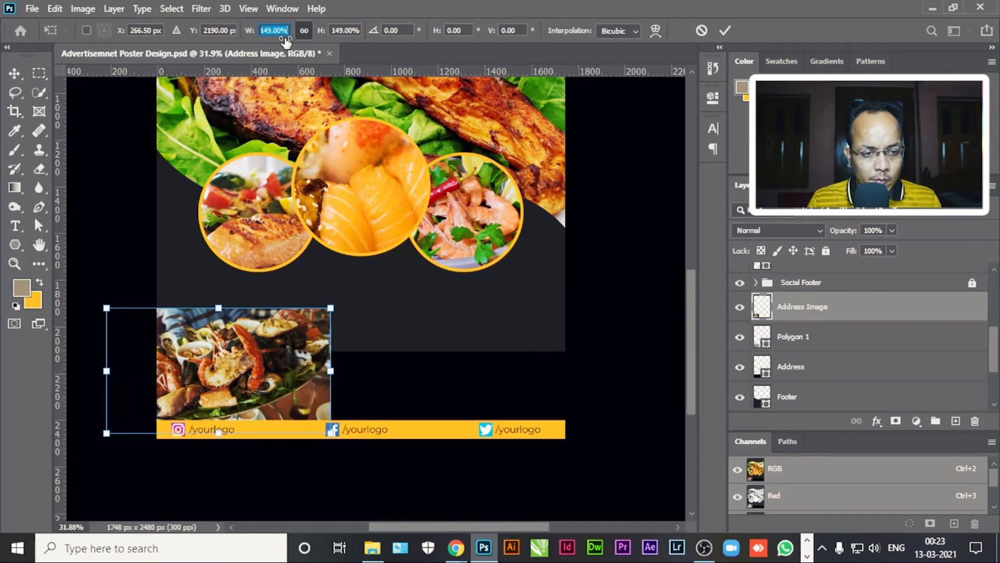
{"action": "key", "text": "Return"}
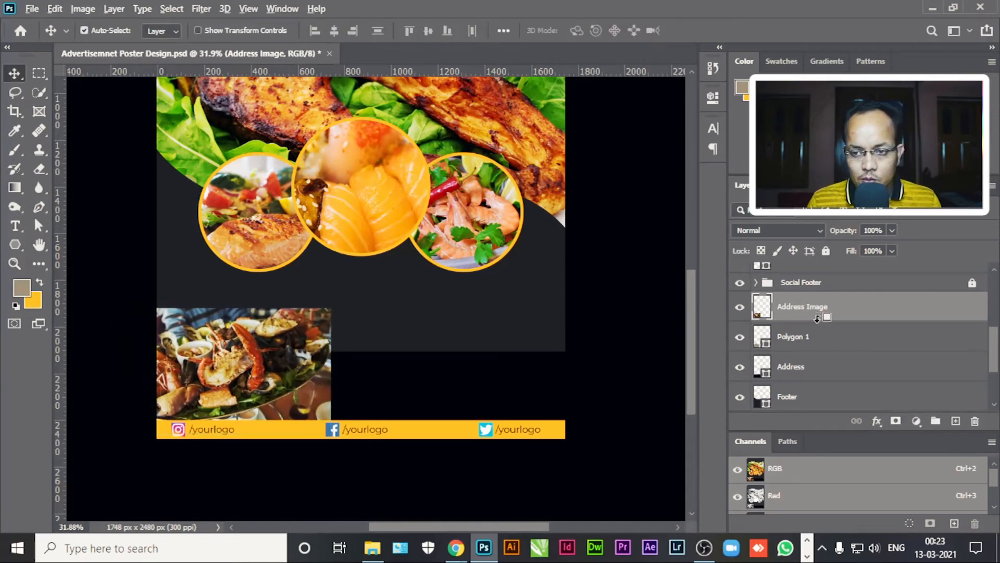
{"action": "left_click", "coordinate": [818, 319], "text": "alt"}
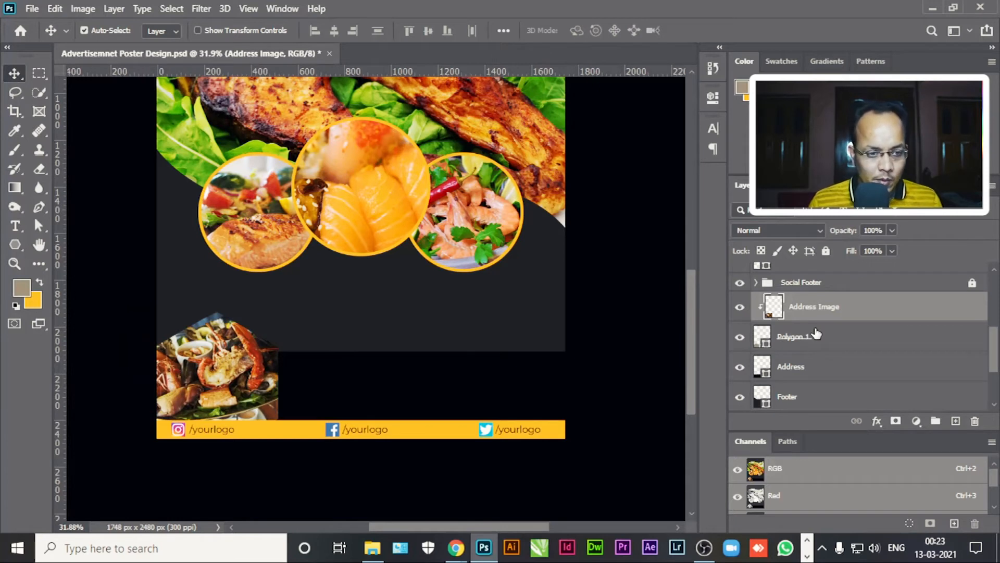
Add an outside Stroke to the Polygon 1 layer in the background swatch's orange (#ffa123), and deselect the layer.
{"action": "left_click", "coordinate": [823, 337]}
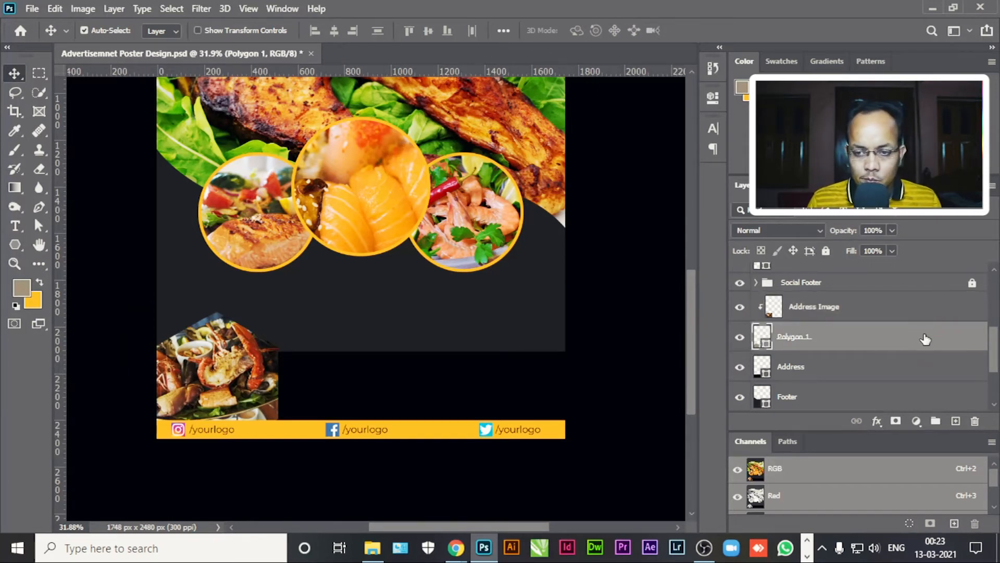
{"action": "double_click", "coordinate": [953, 340]}
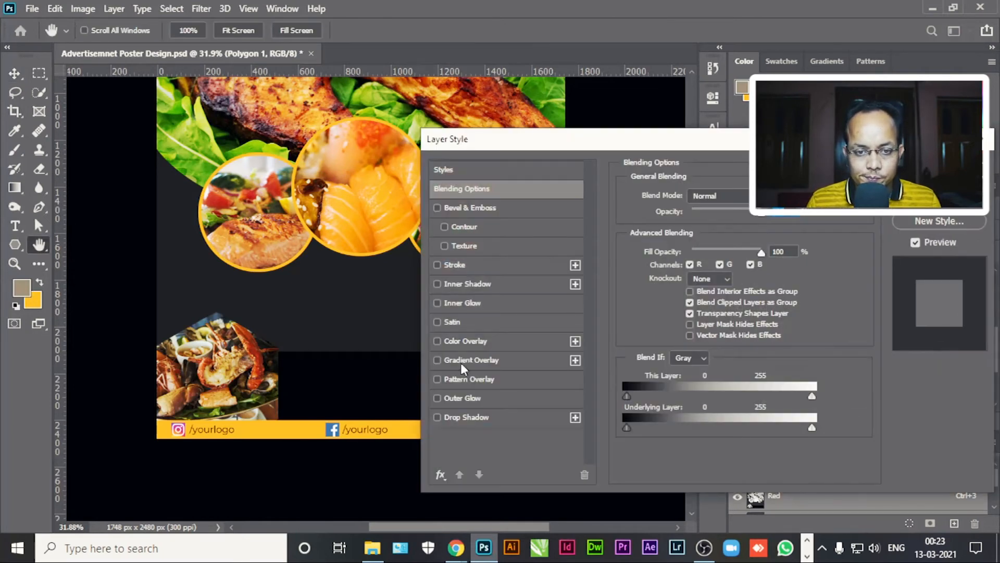
{"action": "left_click", "coordinate": [456, 265]}
{"action": "left_click_drag", "start_coordinate": [709, 197], "coordinate": [690, 194]}
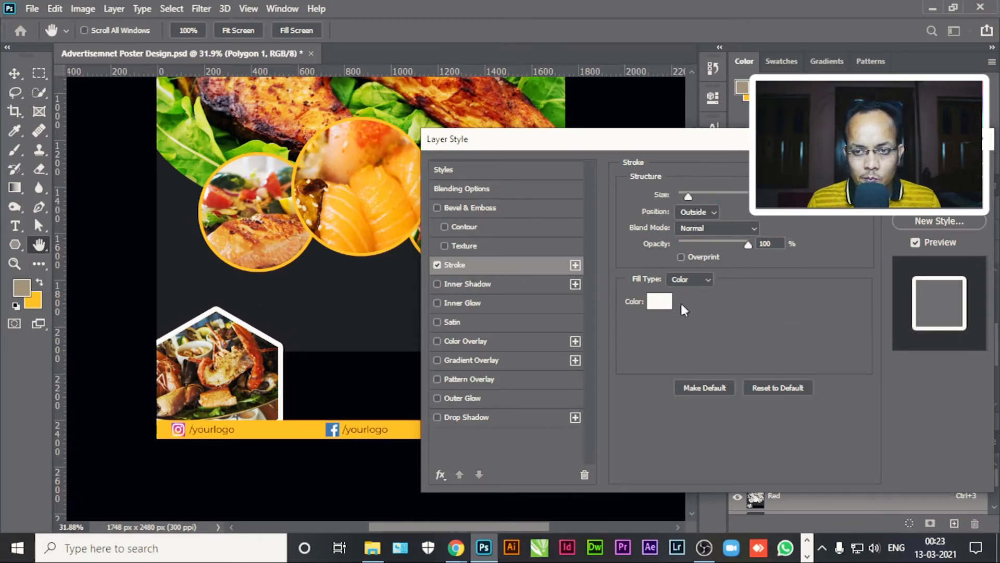
{"action": "left_click", "coordinate": [658, 301]}
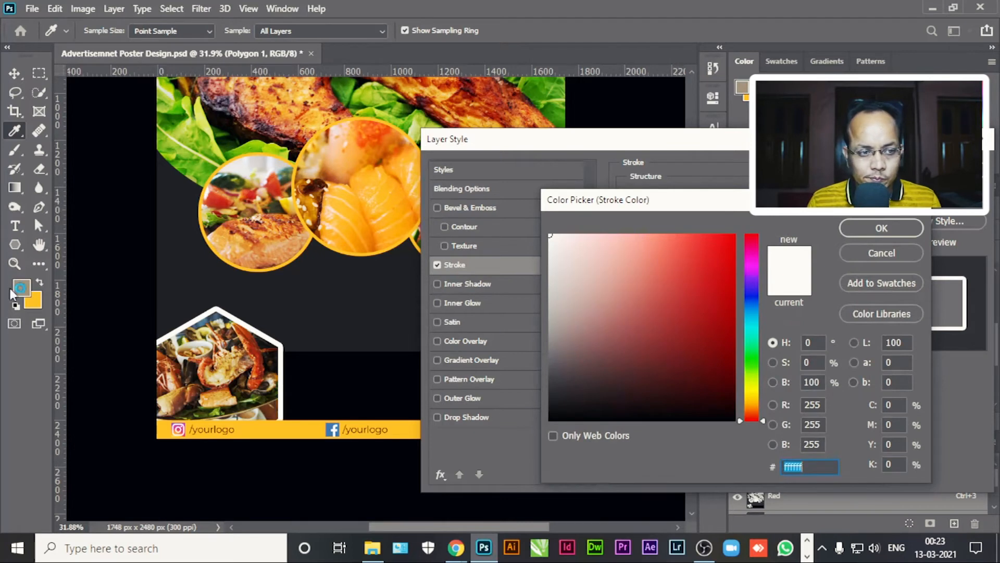
{"action": "left_click", "coordinate": [43, 300]}
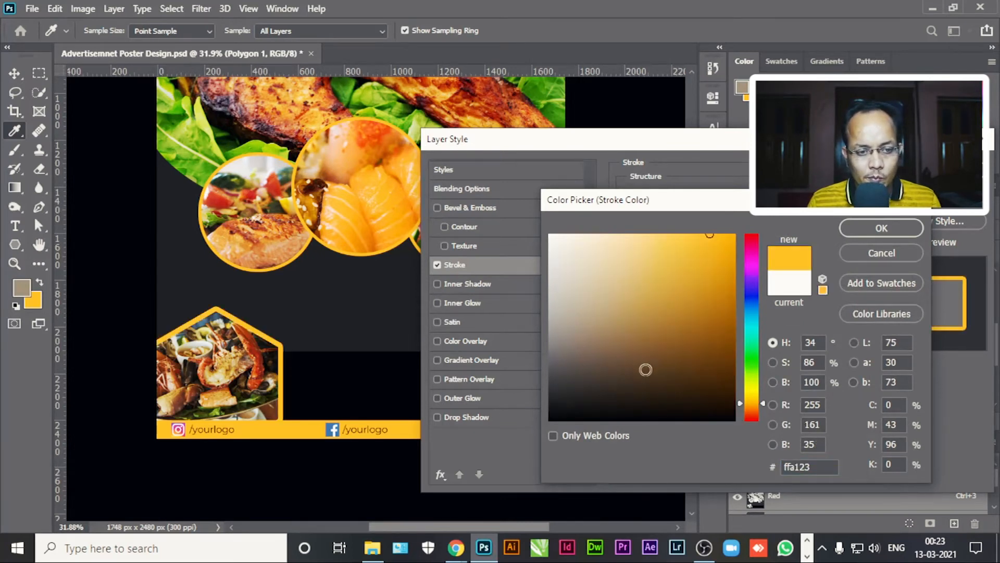
{"action": "left_click", "coordinate": [881, 227]}
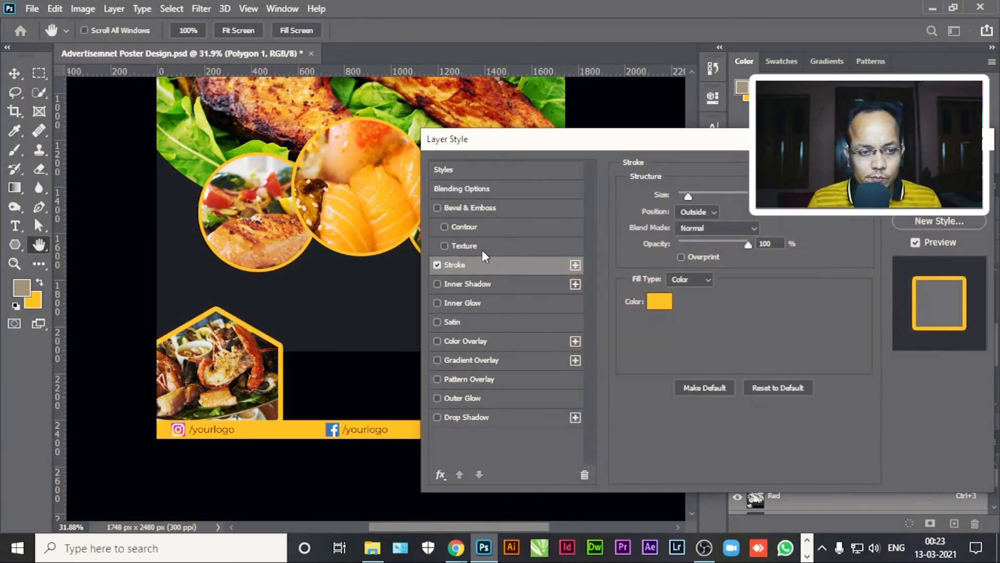
{"action": "left_click", "coordinate": [938, 176]}
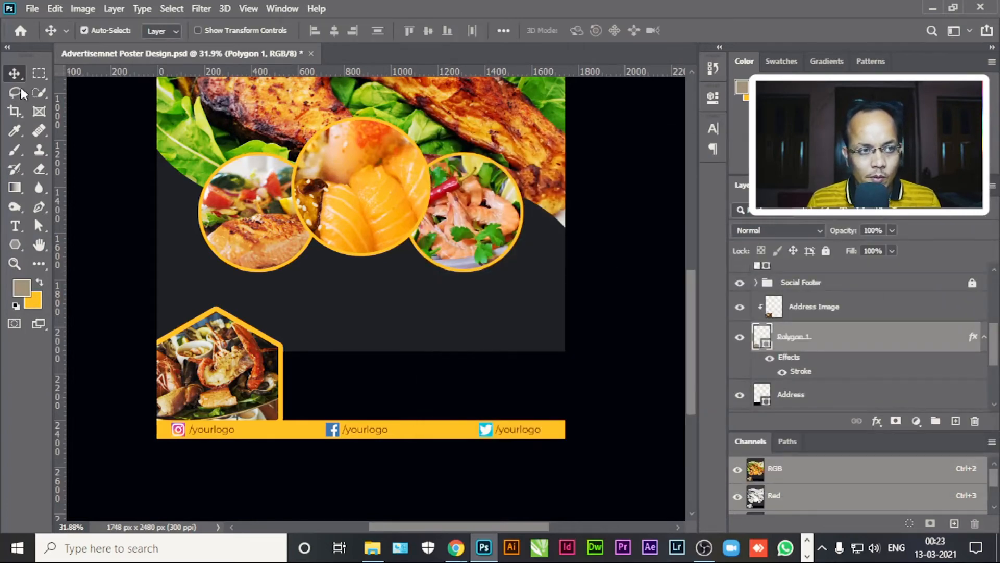
{"action": "left_click", "coordinate": [274, 275]}
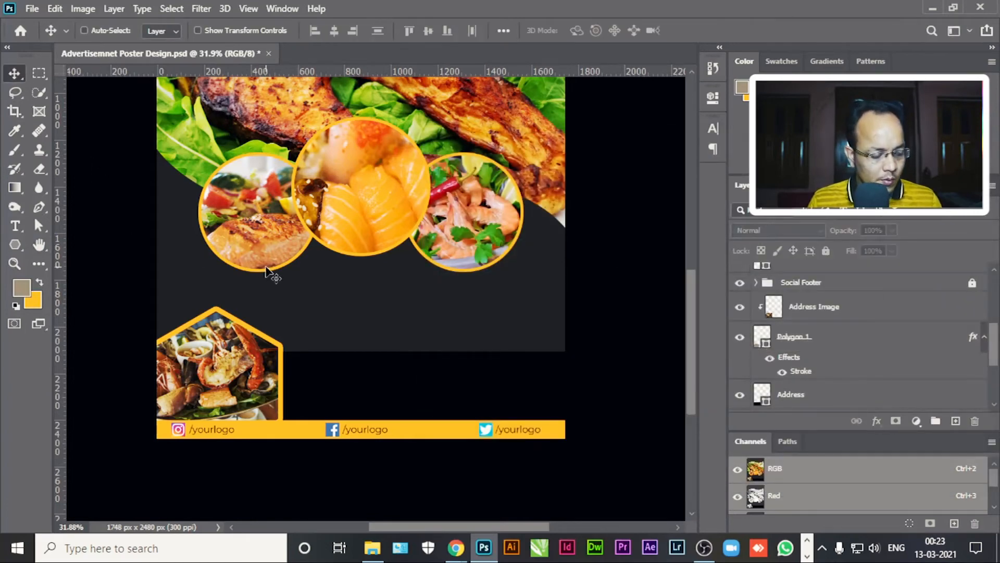
{"action": "key", "text": "ctrl+0"}
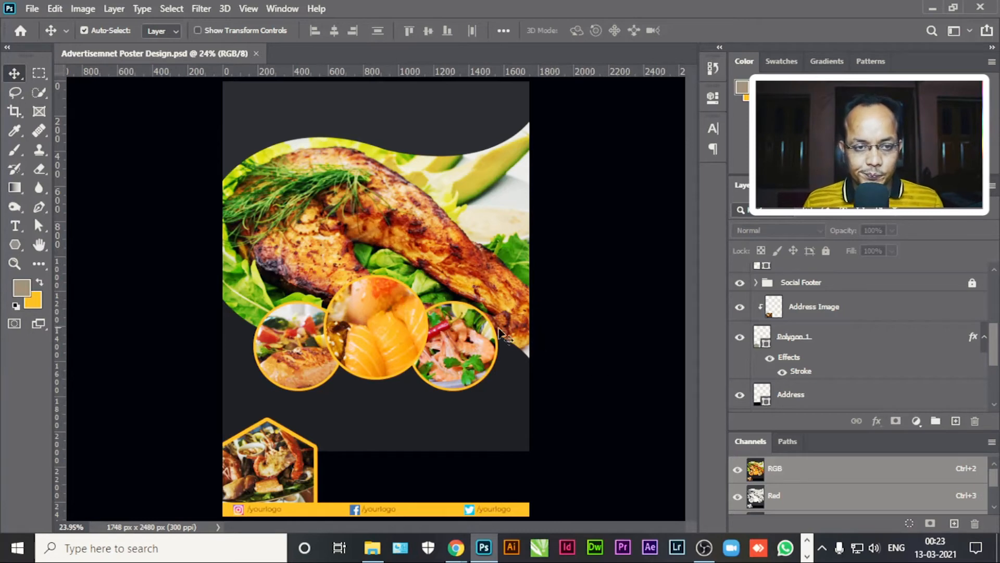
Reduce the Size of the Polygon 1 layer's orange Stroke slightly and save the document.
{"action": "left_click", "coordinate": [800, 372]}
{"action": "double_click", "coordinate": [806, 376]}
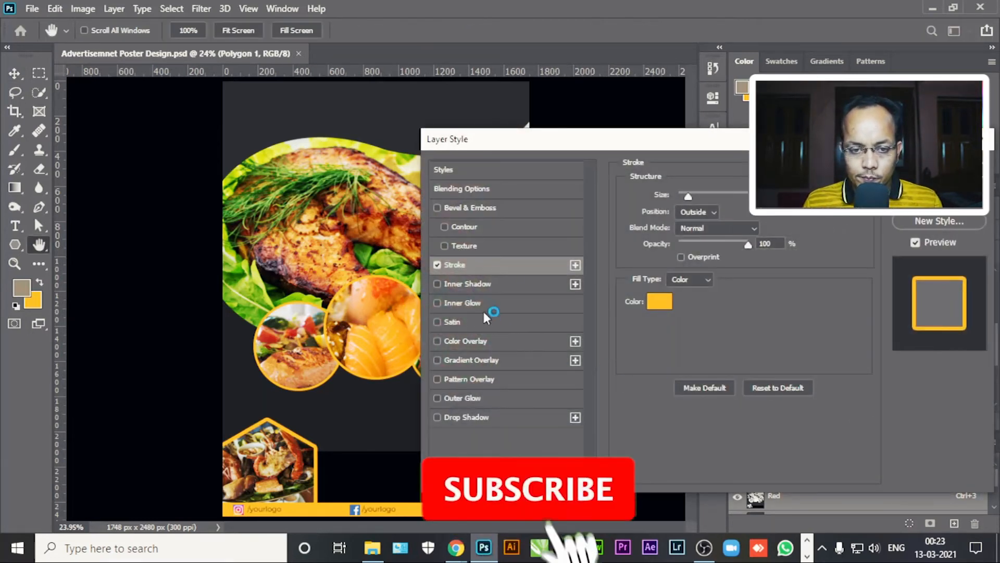
{"action": "left_click_drag", "start_coordinate": [688, 197], "coordinate": [684, 200]}
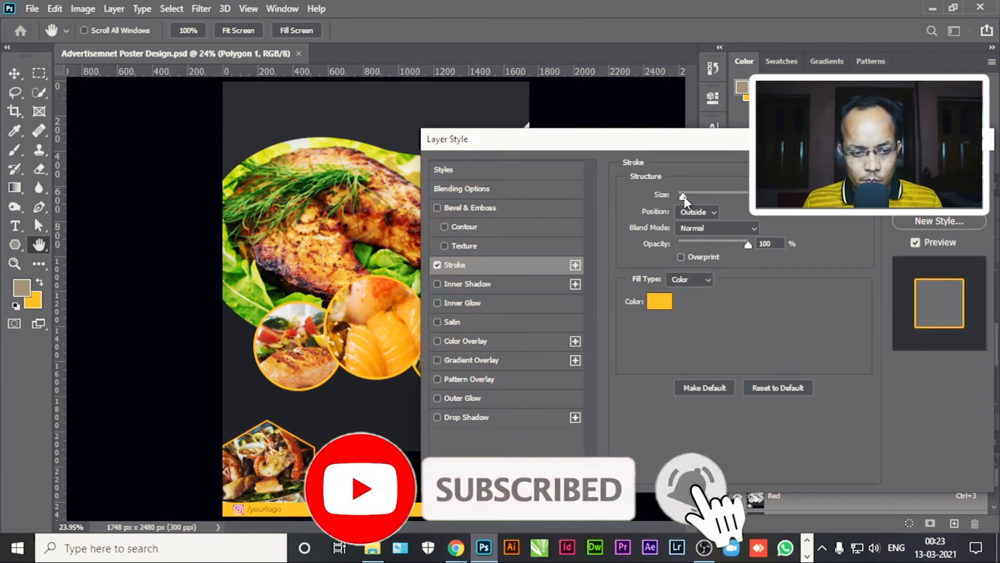
{"action": "left_click_drag", "start_coordinate": [685, 198], "coordinate": [687, 197]}
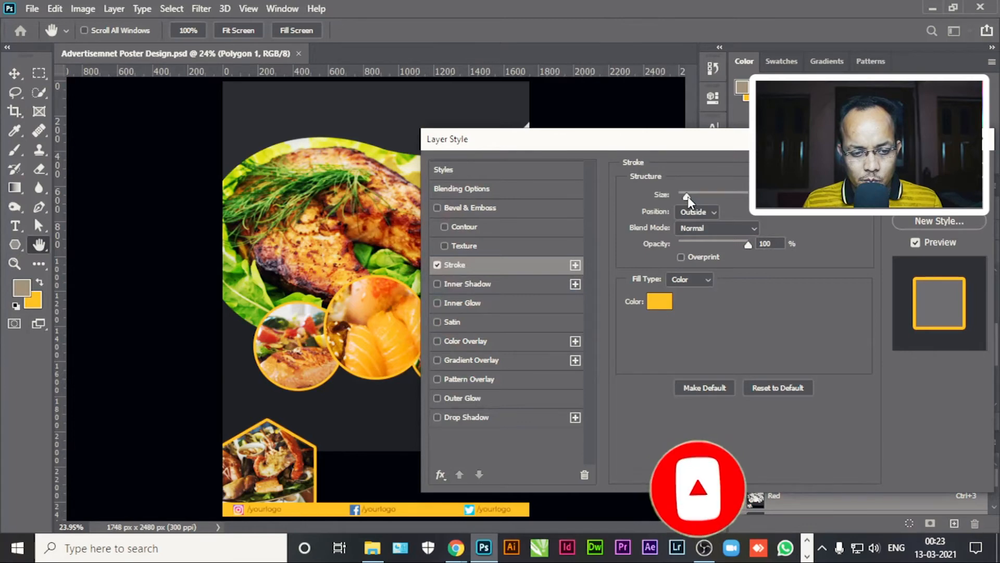
{"action": "key", "text": "Return"}
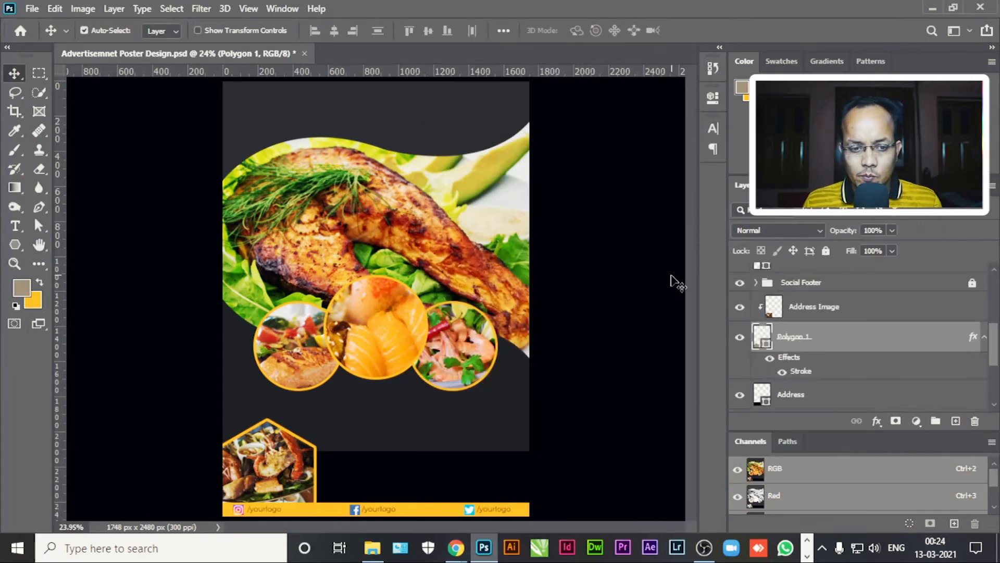
{"action": "key", "text": "ctrl+s"}
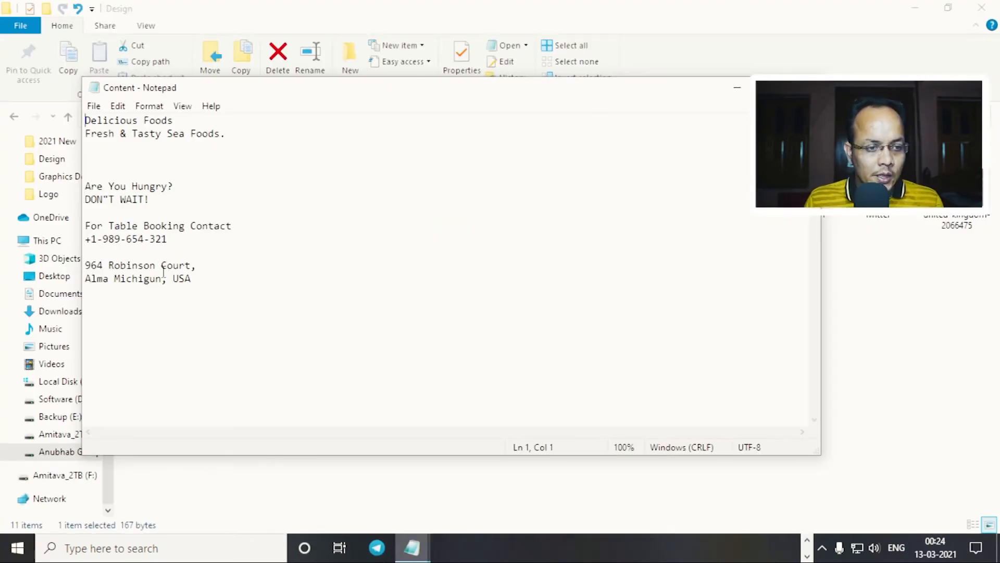
Copy the table booking contact and address lines from the Content text file and paste them as white 12 pt Montserrat text beside the hexagon.
{"action": "left_click_drag", "start_coordinate": [177, 277], "coordinate": [84, 227]}
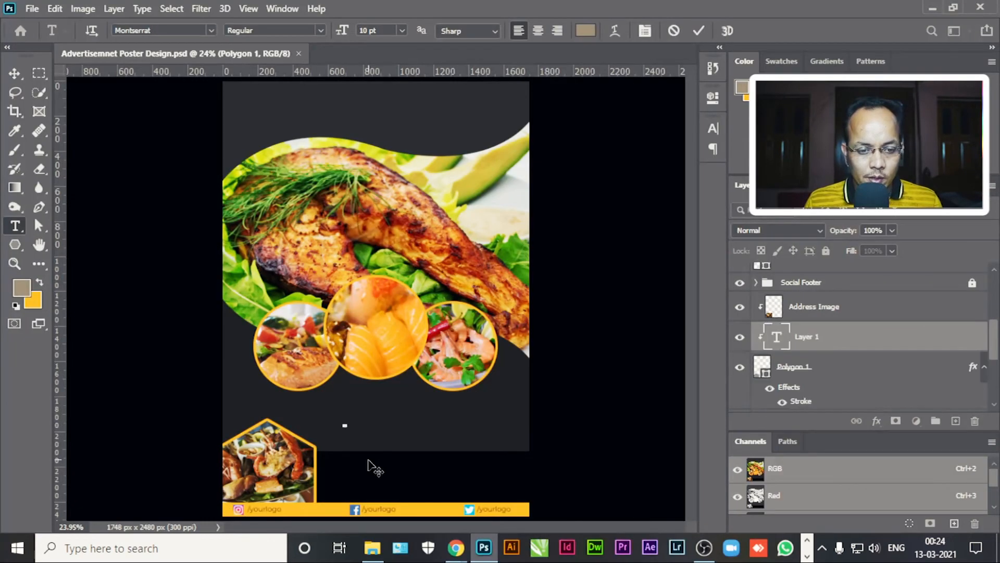
{"action": "key", "text": "ctrl+v"}
{"action": "key", "text": "ctrl+Return"}
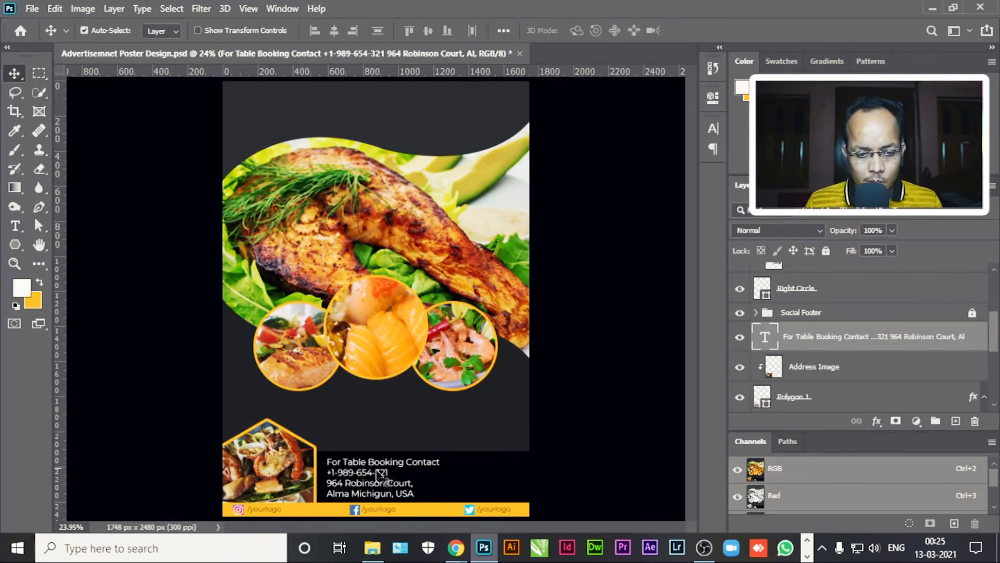
Format the phone number line in the contact text as orange Montserrat SemiBold and save the document.
{"action": "left_click", "coordinate": [15, 225]}
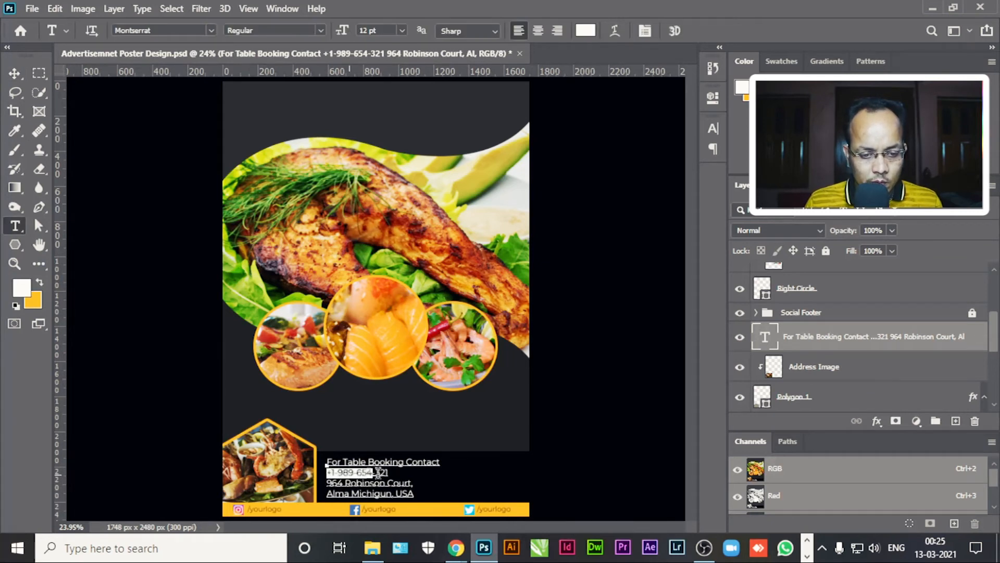
{"action": "left_click", "coordinate": [41, 283]}
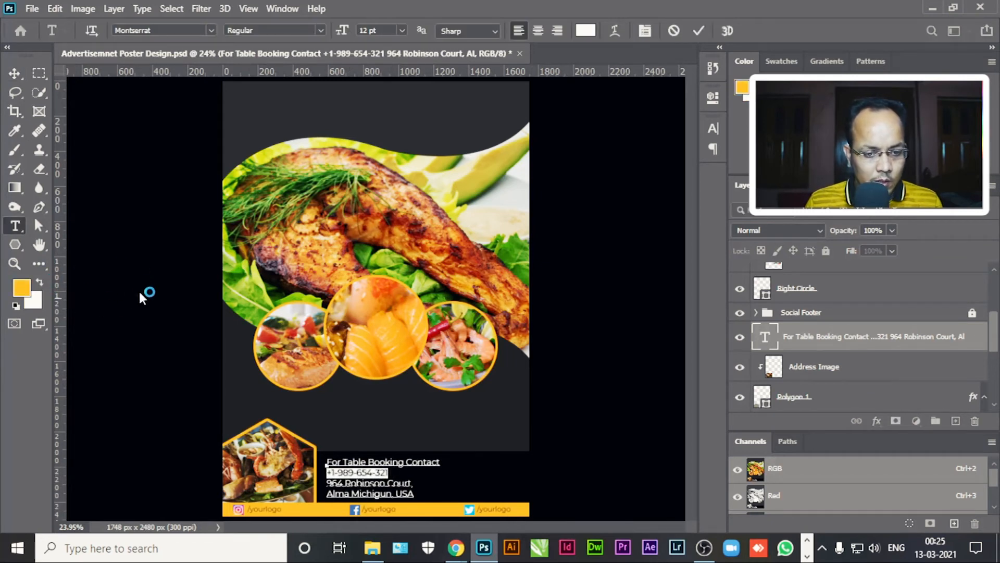
{"action": "left_click", "coordinate": [321, 30]}
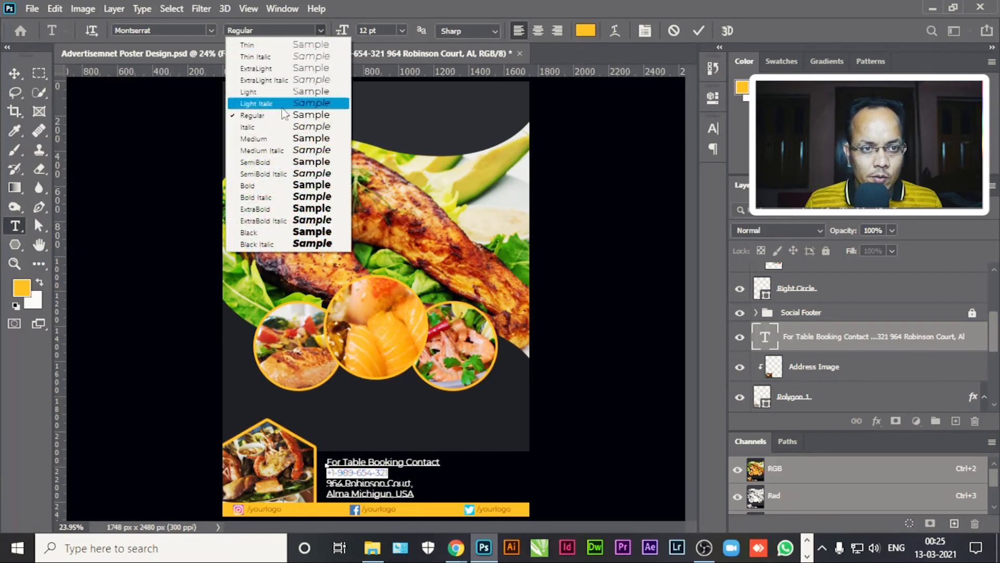
{"action": "left_click", "coordinate": [270, 161]}
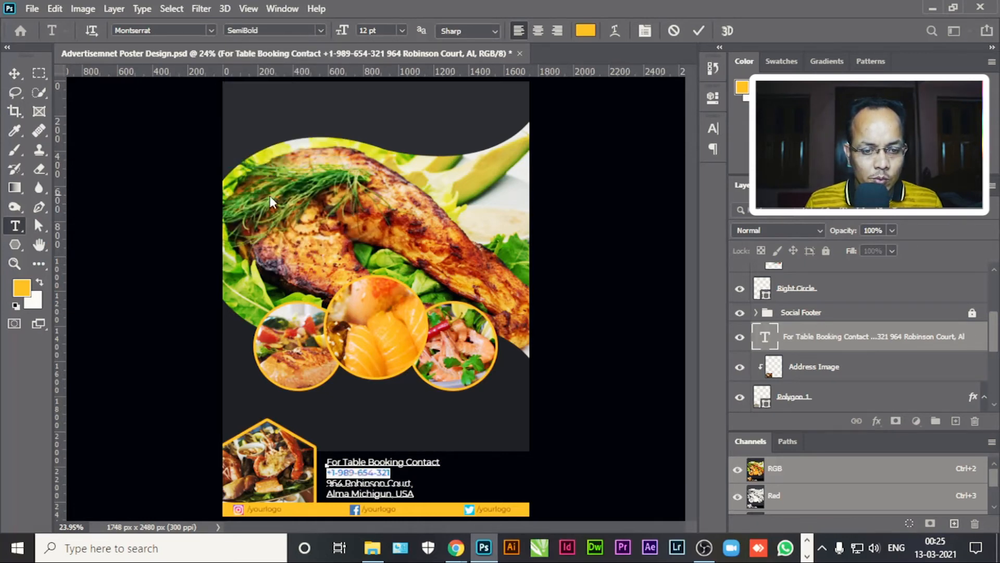
{"action": "left_click", "coordinate": [14, 73]}
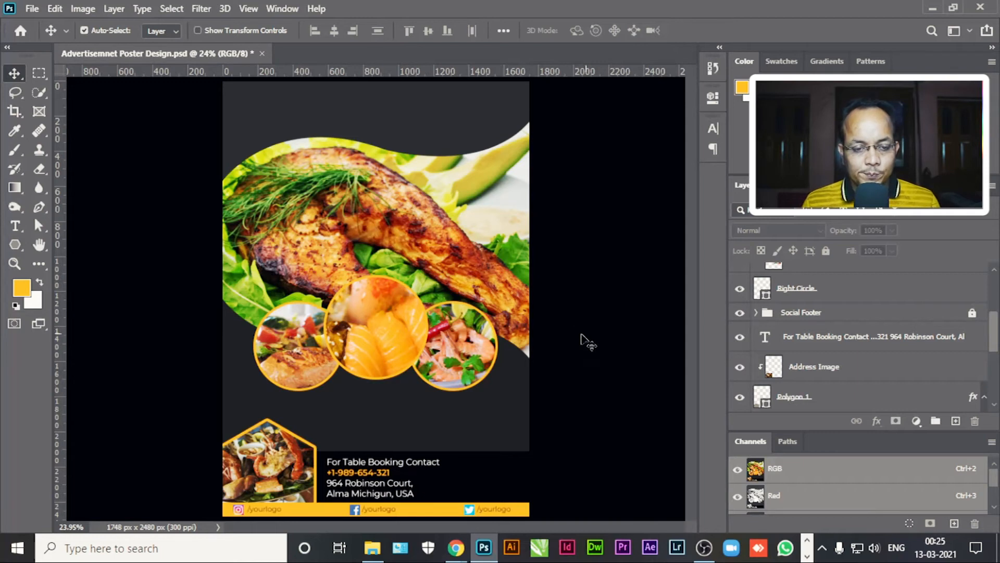
{"action": "key", "text": "ctrl+s"}
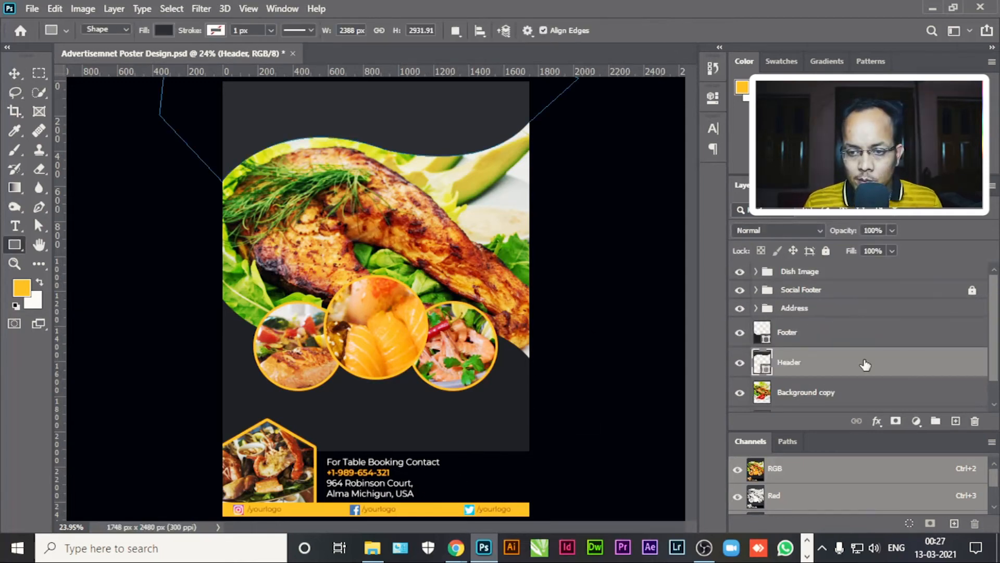
Draw a 502 × 573 px rectangle over the poster's upper-left area on a new layer above Header and fill it black.
{"action": "left_click", "coordinate": [955, 422]}
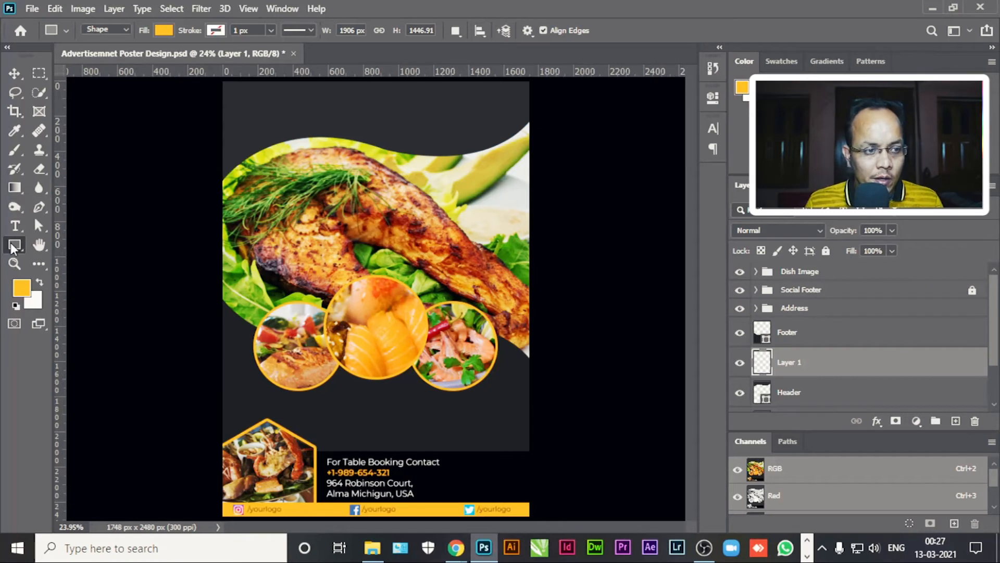
{"action": "left_click_drag", "start_coordinate": [251, 79], "coordinate": [340, 179]}
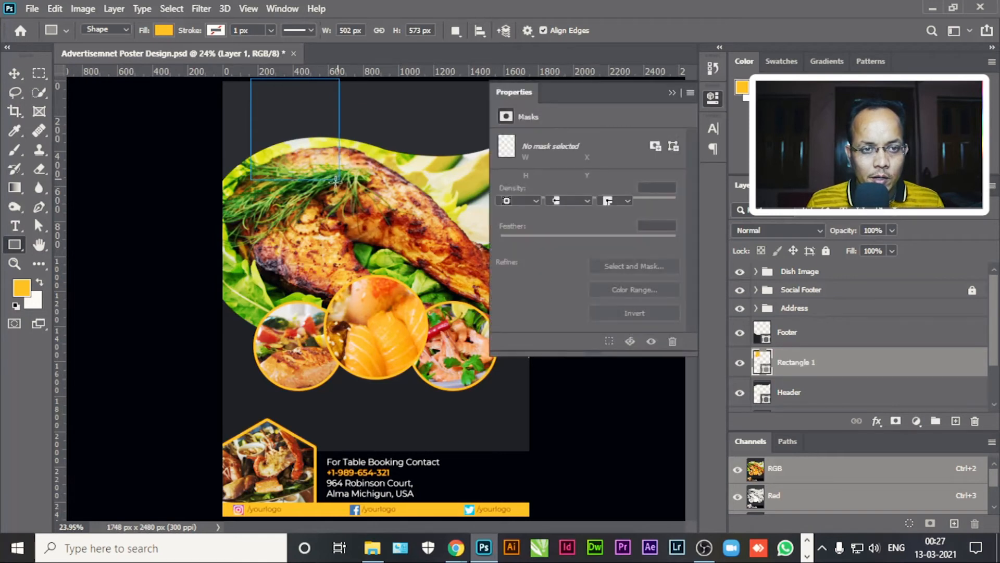
{"action": "left_click", "coordinate": [507, 185]}
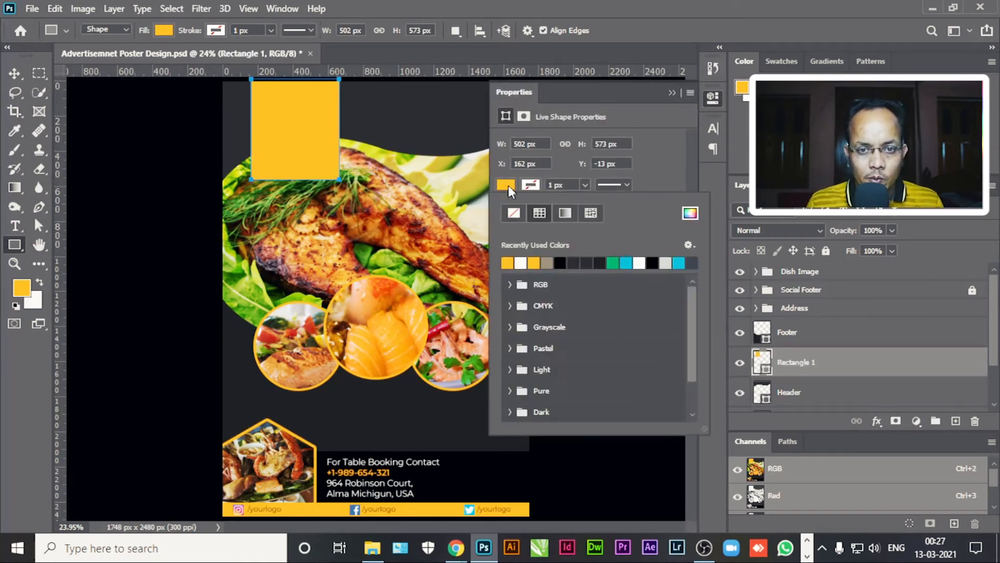
{"action": "left_click", "coordinate": [562, 266]}
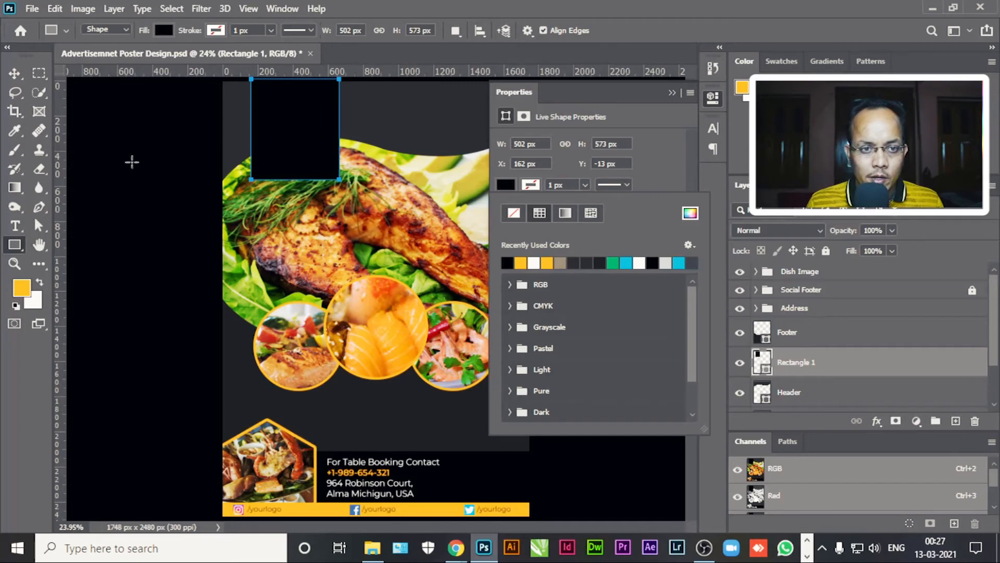
{"action": "left_click", "coordinate": [15, 73]}
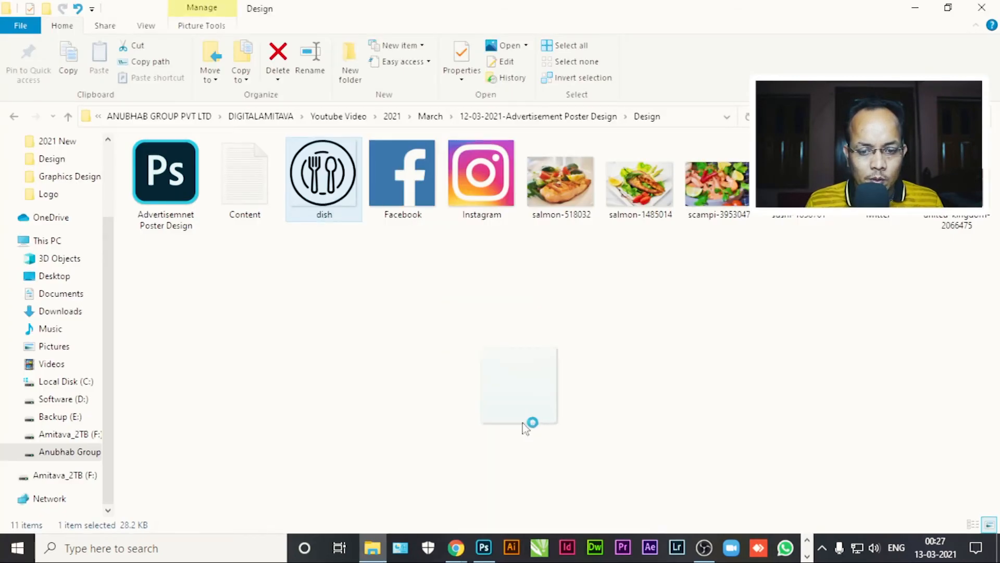
Open dish.png from the Design folder and duplicate its icon layer into the Advertisemnet Poster Design.psd document.
{"action": "left_click_drag", "start_coordinate": [526, 428], "coordinate": [349, 52]}
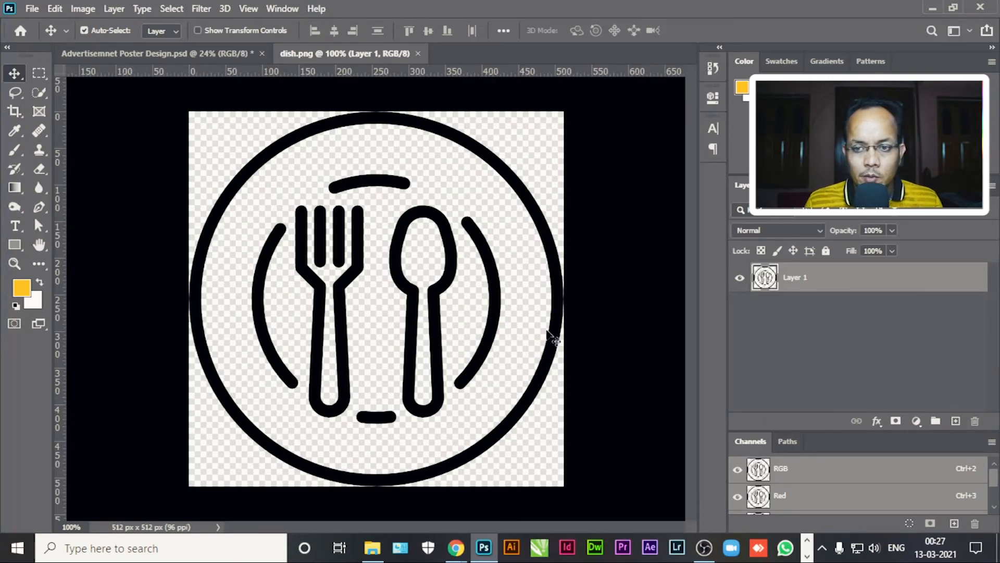
{"action": "left_click", "coordinate": [761, 284], "text": "ctrl"}
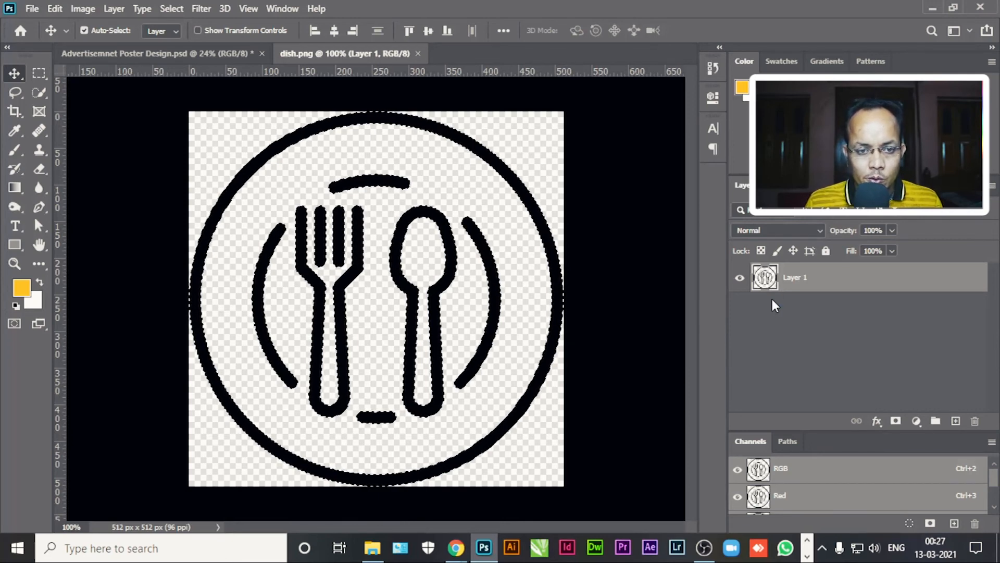
{"action": "key", "text": "ctrl+d"}
{"action": "right_click", "coordinate": [805, 286]}
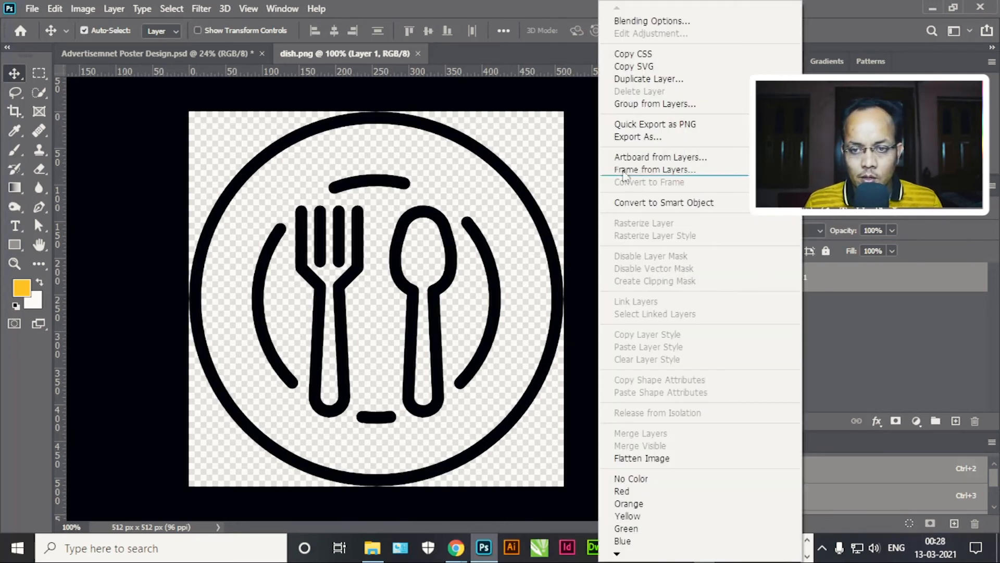
{"action": "left_click", "coordinate": [633, 79]}
{"action": "left_click", "coordinate": [490, 193]}
{"action": "left_click", "coordinate": [458, 203]}
{"action": "left_click", "coordinate": [611, 146]}
{"action": "left_click", "coordinate": [130, 53]}
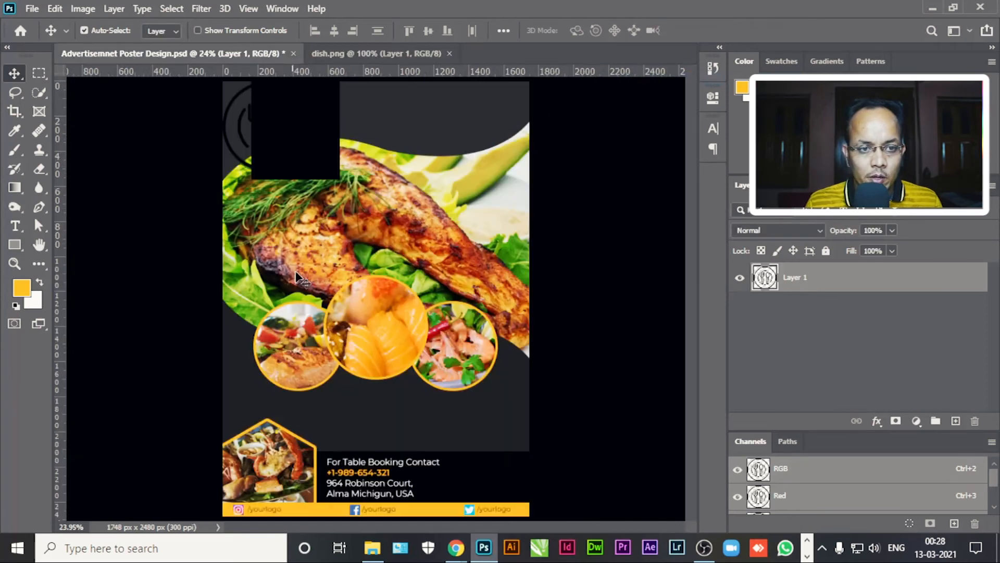
Stack the dish icon layer directly above Rectangle 1 and fill the icon with white.
{"action": "left_click_drag", "start_coordinate": [834, 281], "coordinate": [834, 377]}
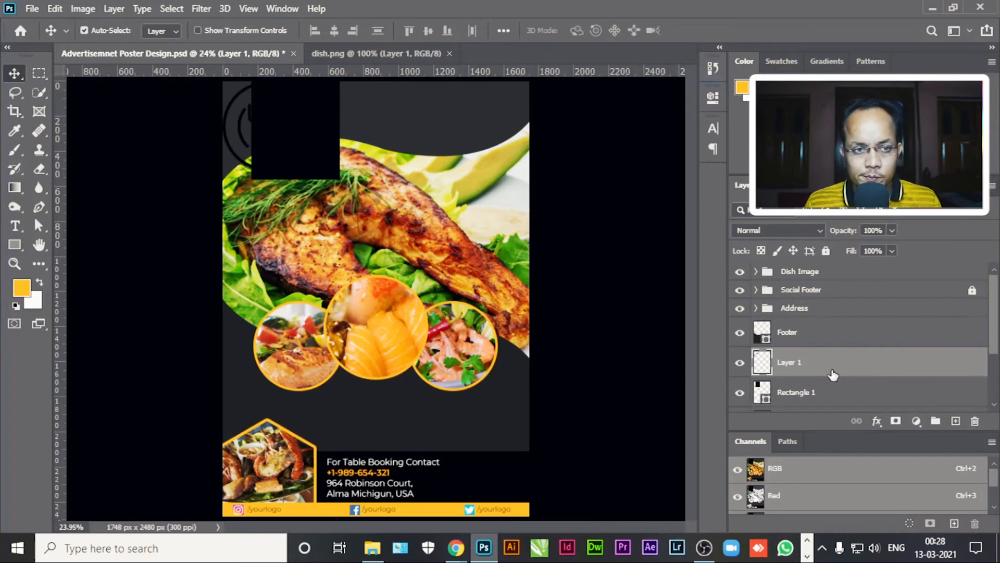
{"action": "left_click", "coordinate": [762, 371], "text": "ctrl"}
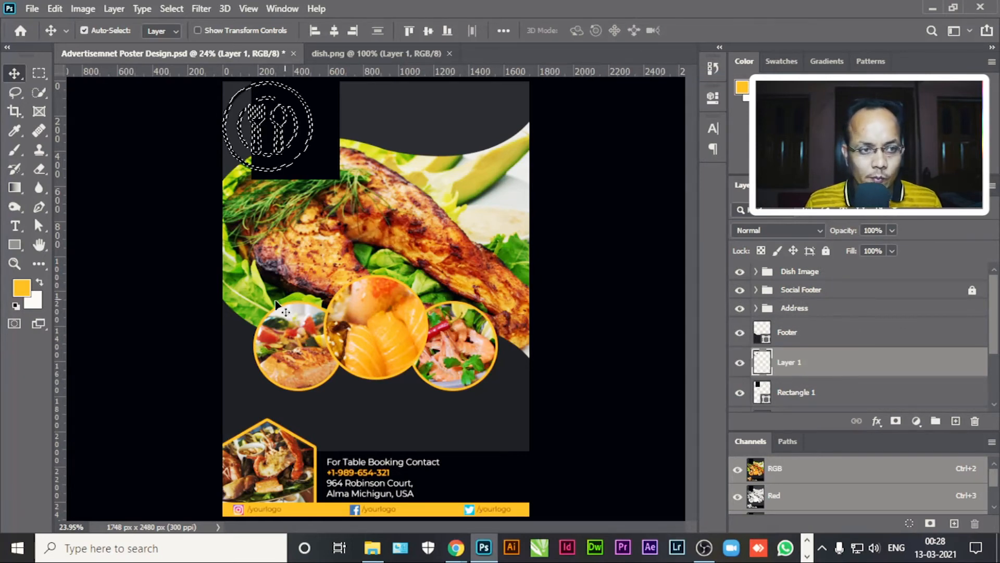
{"action": "key", "text": "x"}
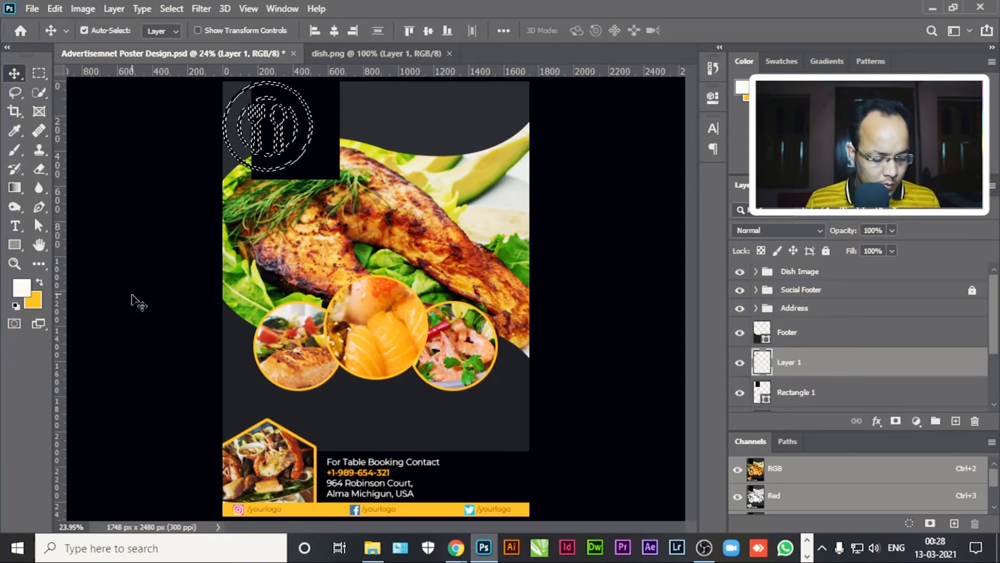
{"action": "key", "text": "alt+BackSpace"}
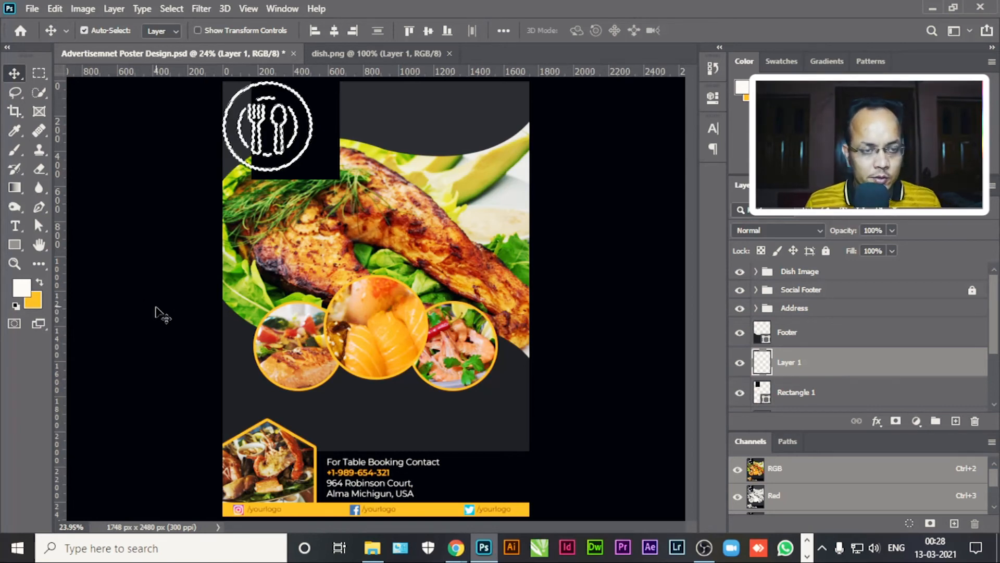
{"action": "key", "text": "ctrl+d"}
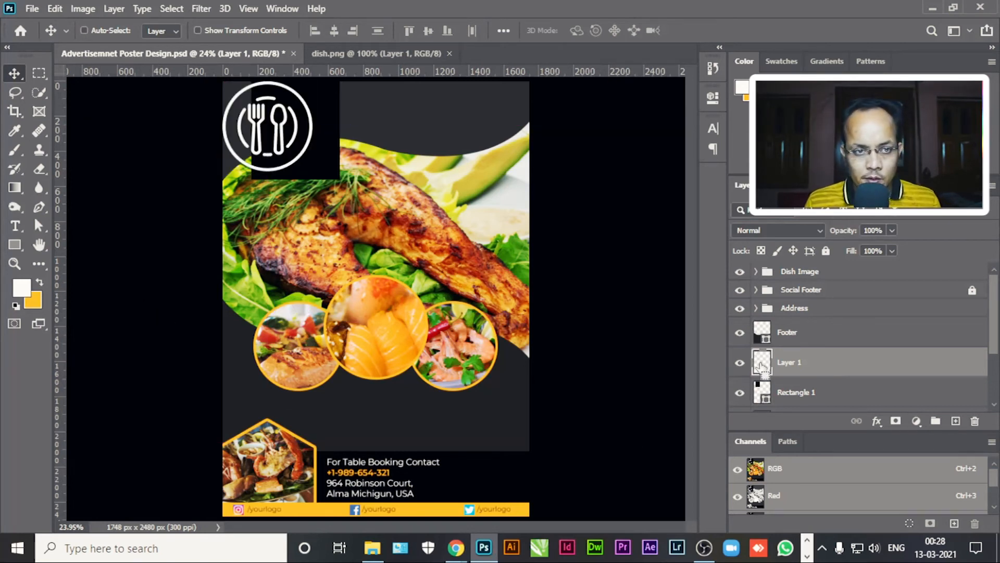
Scale the dish icon down proportionally and center it horizontally in the upper part of the black rectangle.
{"action": "key", "text": "ctrl+t"}
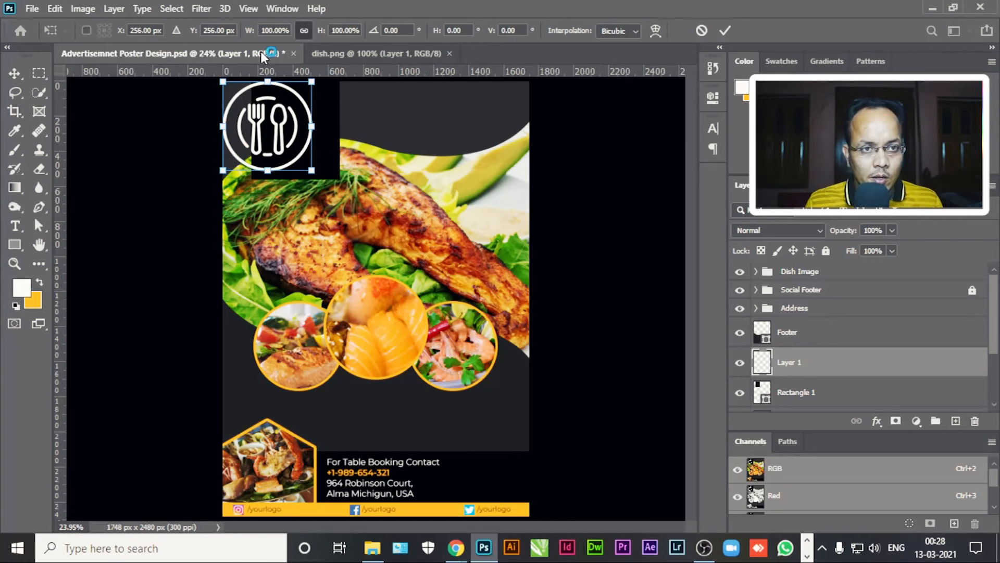
{"action": "left_click_drag", "start_coordinate": [251, 34], "coordinate": [221, 40]}
{"action": "left_click_drag", "start_coordinate": [271, 130], "coordinate": [295, 121]}
{"action": "left_click_drag", "start_coordinate": [252, 35], "coordinate": [244, 36]}
{"action": "left_click_drag", "start_coordinate": [291, 125], "coordinate": [291, 122]}
{"action": "key", "text": "Return"}
{"action": "left_click", "coordinate": [330, 92], "text": "shift"}
{"action": "left_click", "coordinate": [335, 31]}
{"action": "left_click", "coordinate": [14, 225]}
{"action": "left_click", "coordinate": [328, 164]}
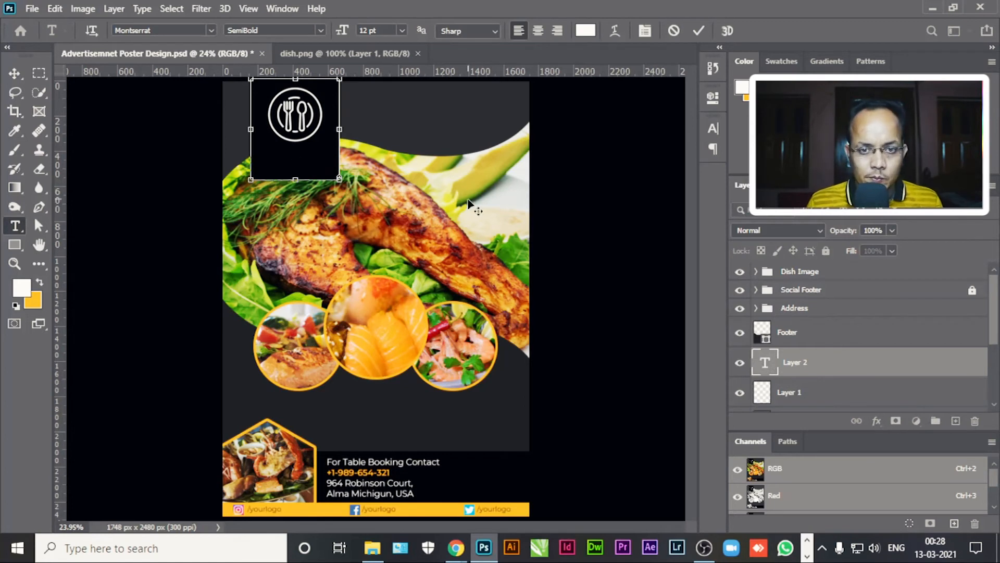
{"action": "key", "text": "Escape"}
Add the text YOUR LOGO in white 12 pt Montserrat SemiBold and place it below the dish icon.
{"action": "left_click", "coordinate": [821, 364]}
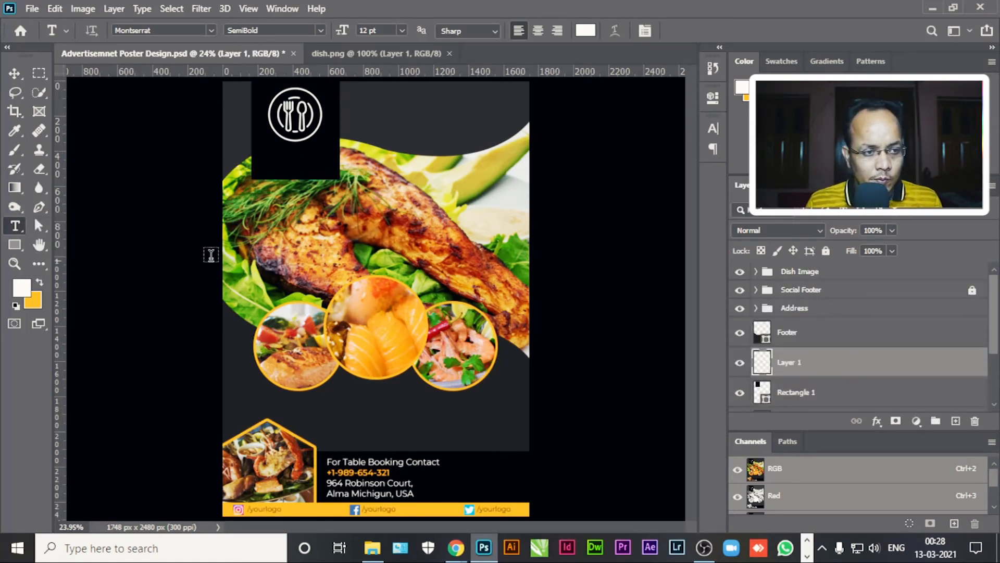
{"action": "left_click", "coordinate": [293, 222]}
{"action": "left_click_drag", "start_coordinate": [307, 271], "coordinate": [276, 203]}
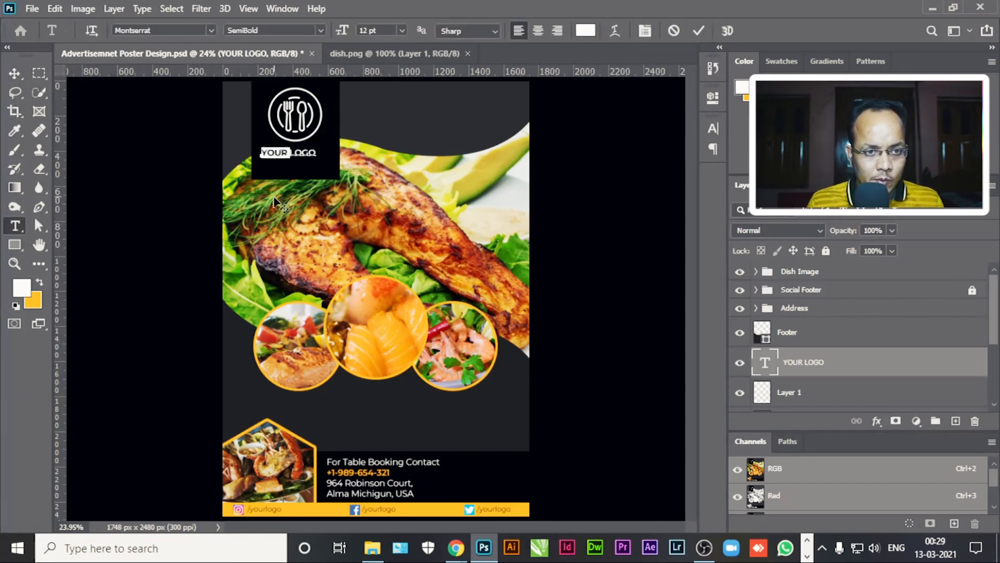
Enlarge the YOUR LOGO text to nearly the black rectangle's width and color it orange.
{"action": "key", "text": "ctrl+a"}
{"action": "left_click_drag", "start_coordinate": [342, 32], "coordinate": [348, 32]}
{"action": "left_click", "coordinate": [39, 282]}
{"action": "left_click", "coordinate": [15, 74]}
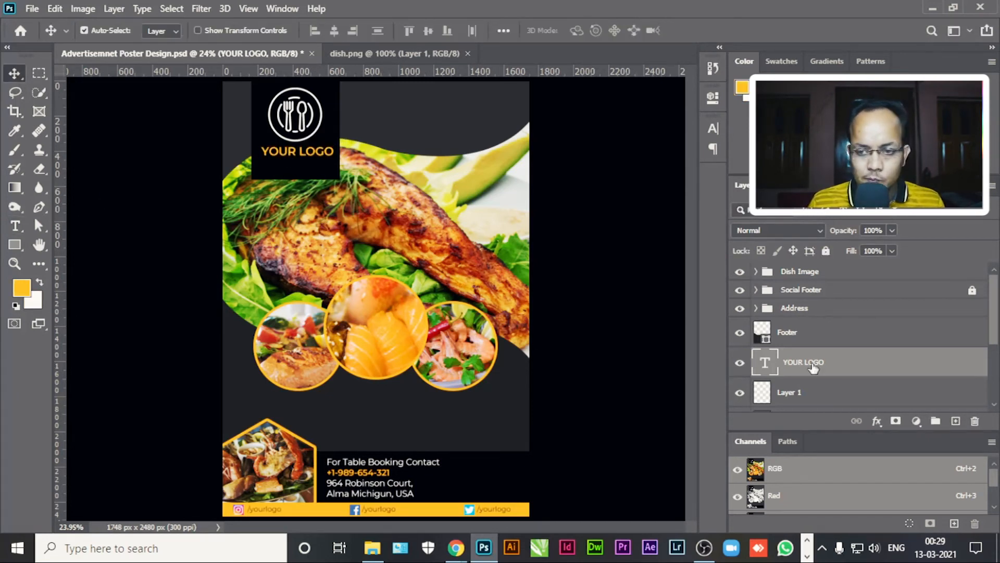
Align the YOUR LOGO text, the dish icon and Rectangle 1 on their horizontal centers.
{"action": "left_click", "coordinate": [812, 392], "text": "shift"}
{"action": "left_click", "coordinate": [335, 30]}
{"action": "scroll", "coordinate": [821, 352], "scroll_direction": "down", "scroll_amount": 1}
{"action": "left_click", "coordinate": [833, 368], "text": "shift"}
{"action": "left_click", "coordinate": [334, 30]}
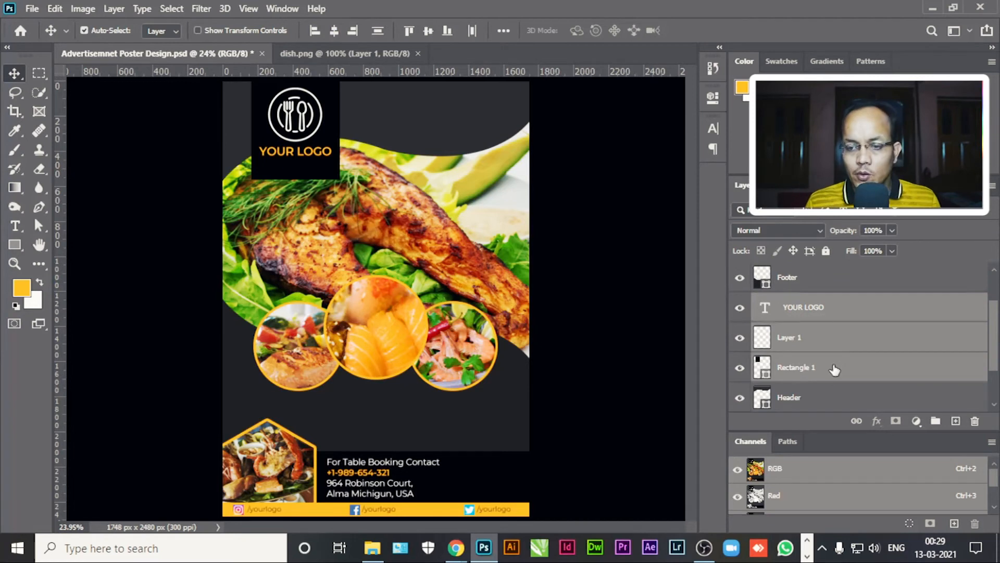
Transform the black Rectangle 1 so its sides and lower edge fit more tightly around the icon and YOUR LOGO text.
{"action": "left_click", "coordinate": [833, 367]}
{"action": "key", "text": "ctrl+t"}
{"action": "left_click_drag", "start_coordinate": [252, 130], "coordinate": [252, 121]}
{"action": "left_click_drag", "start_coordinate": [332, 121], "coordinate": [339, 122]}
{"action": "key", "text": "Return"}
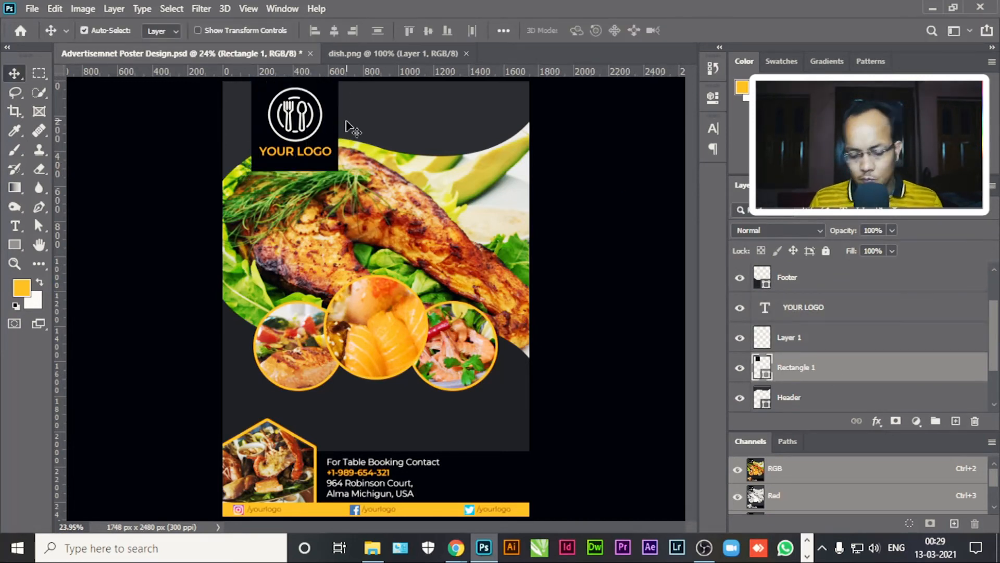
Give the black logo rectangle a white (ffffff) outside stroke and save the document.
{"action": "double_click", "coordinate": [933, 364]}
{"action": "left_click", "coordinate": [511, 264]}
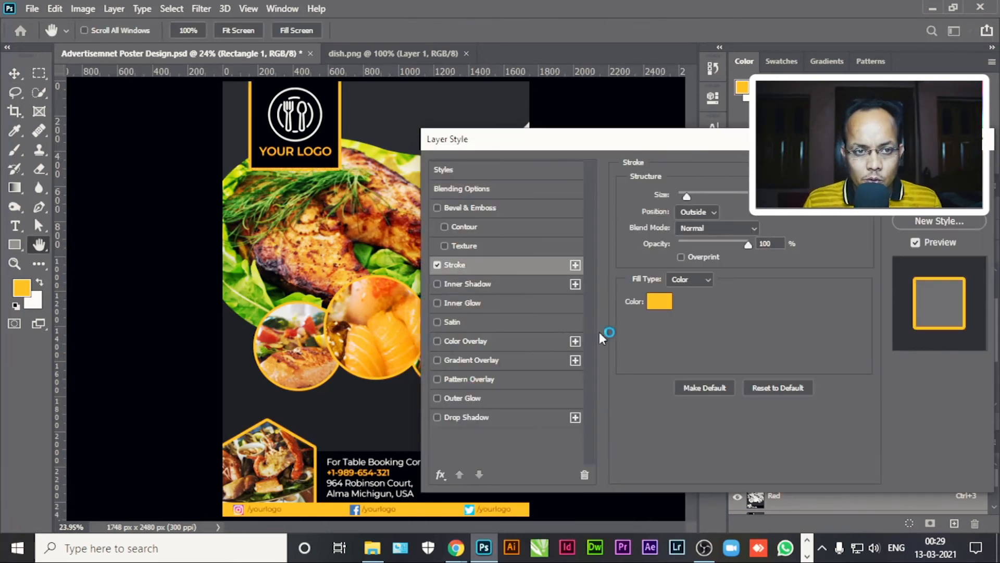
{"action": "left_click", "coordinate": [659, 301]}
{"action": "type", "text": "ffffff"}
{"action": "left_click", "coordinate": [882, 228]}
{"action": "key", "text": "Return"}
{"action": "left_click", "coordinate": [591, 248], "text": "ctrl"}
{"action": "key", "text": "ctrl+s"}
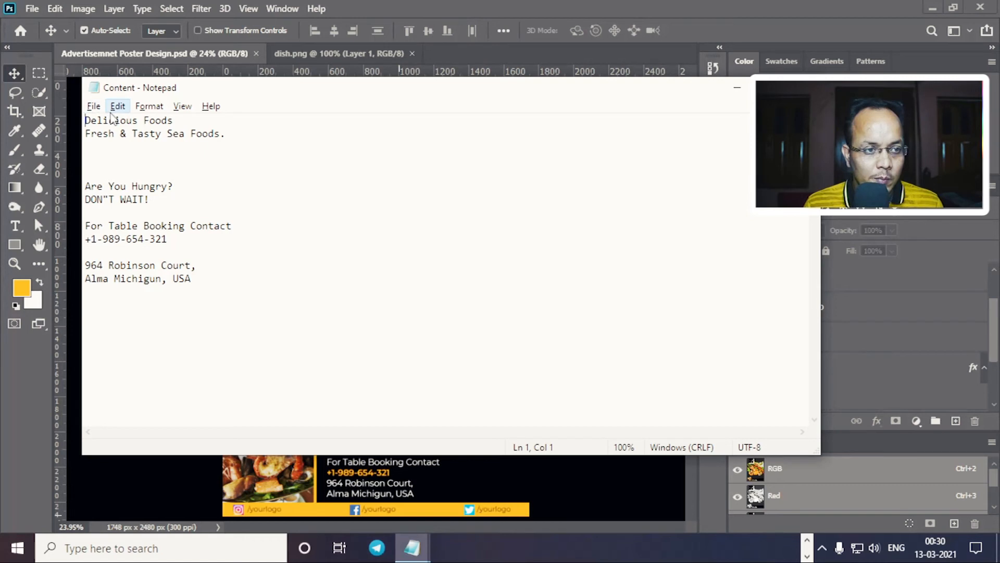
Copy the lines "Delicious Foods" and "Fresh & Tasty Sea Foods." from the Notepad content file and paste them as text in the poster header.
{"action": "left_click_drag", "start_coordinate": [230, 135], "coordinate": [83, 121]}
{"action": "key", "text": "ctrl+c"}
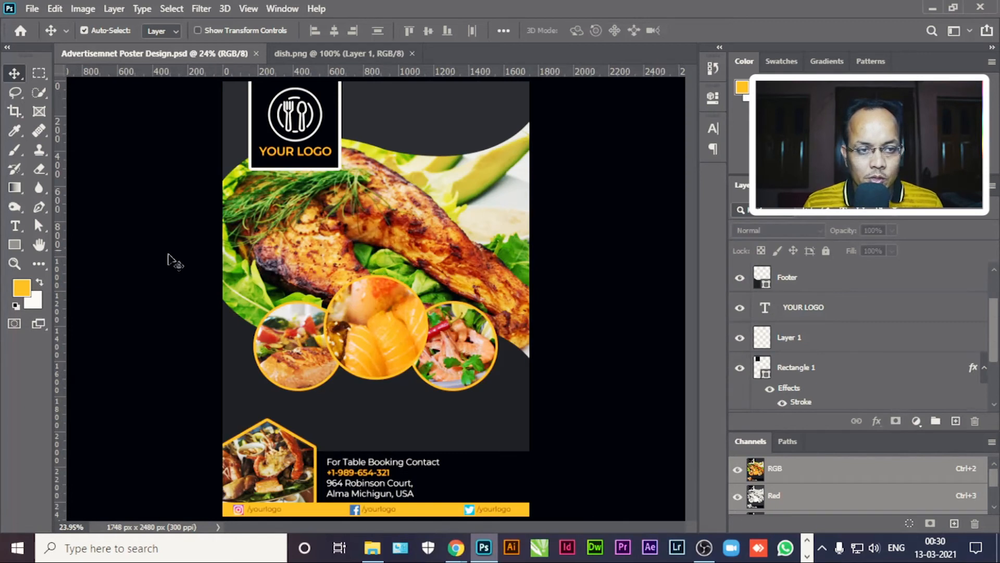
{"action": "left_click", "coordinate": [15, 226]}
{"action": "left_click", "coordinate": [376, 117]}
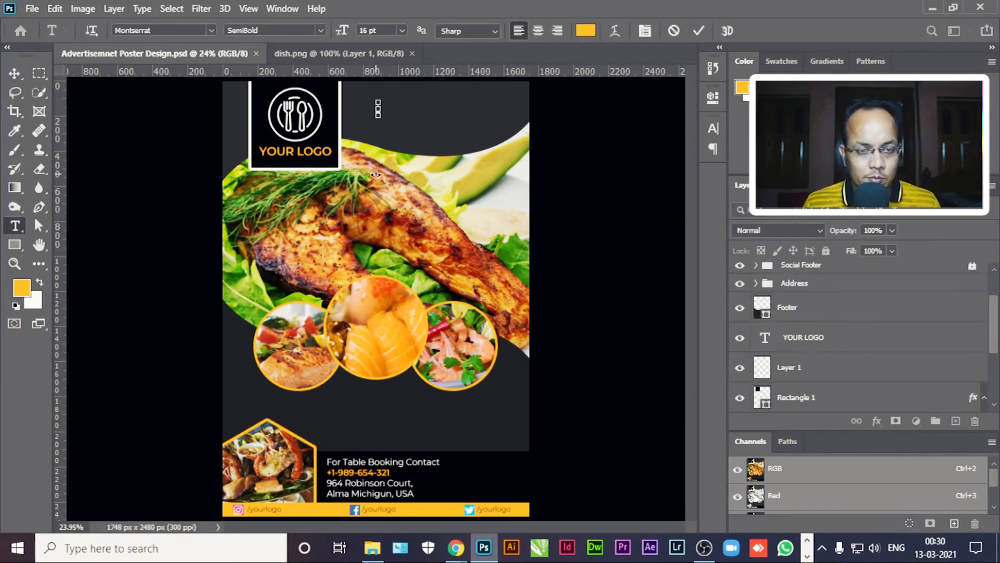
{"action": "key", "text": "ctrl+v"}
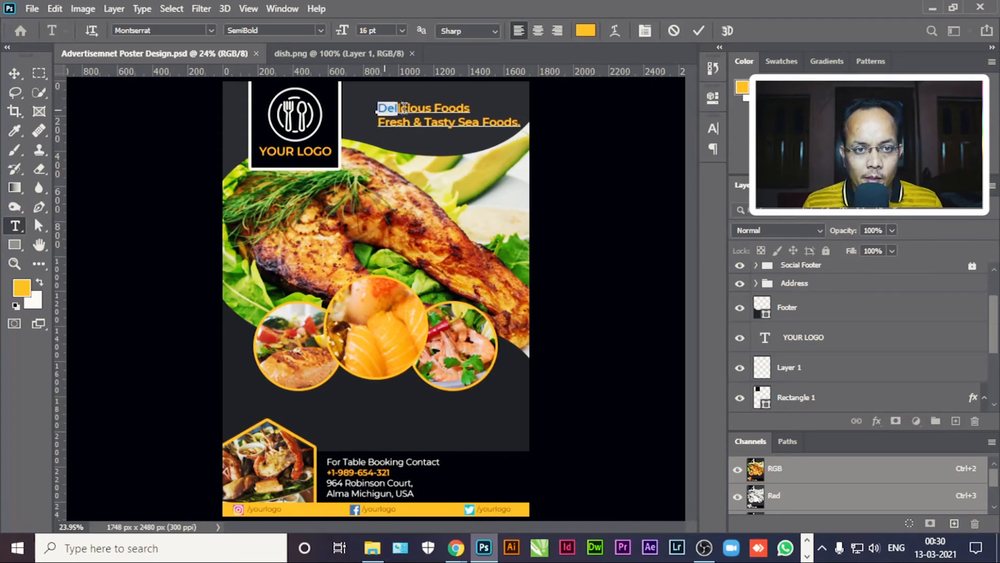
Set the Delicious Foods line to 30 pt and position the header text just beside the logo frame.
{"action": "left_click_drag", "start_coordinate": [399, 108], "coordinate": [467, 108]}
{"action": "left_click_drag", "start_coordinate": [343, 31], "coordinate": [358, 35]}
{"action": "left_click", "coordinate": [15, 73]}
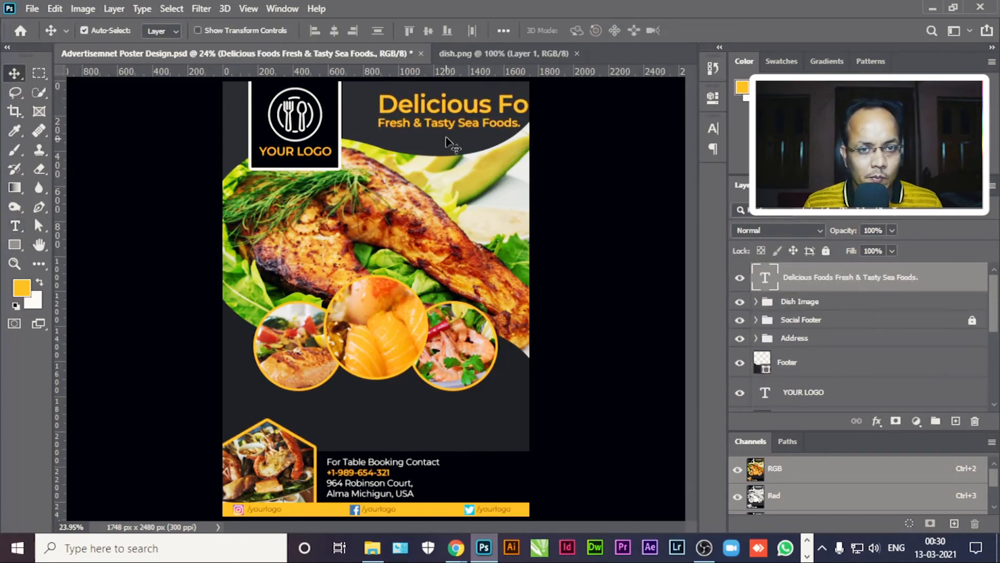
{"action": "left_click_drag", "start_coordinate": [431, 111], "coordinate": [532, 91]}
{"action": "left_click", "coordinate": [16, 227]}
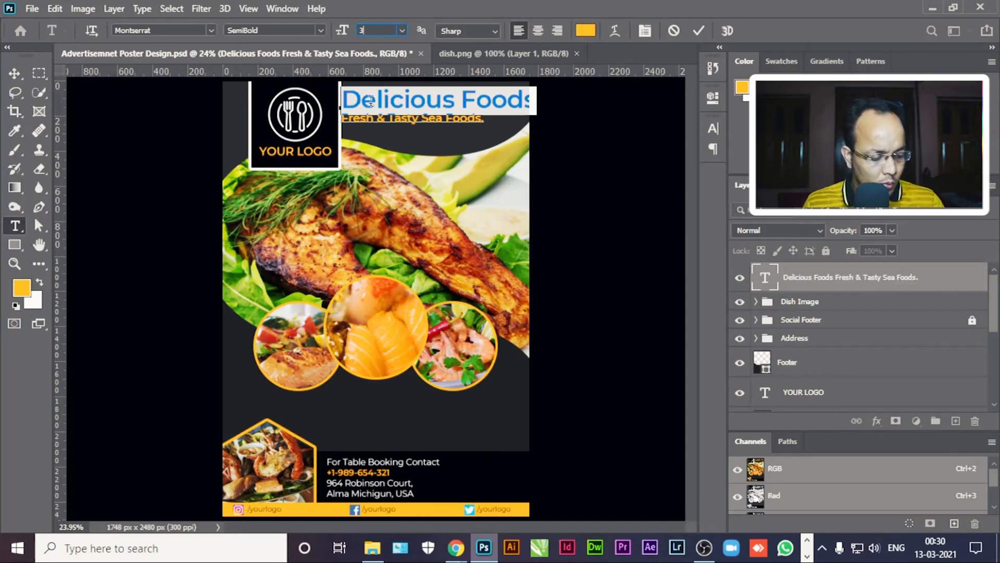
{"action": "key", "text": "Return"}
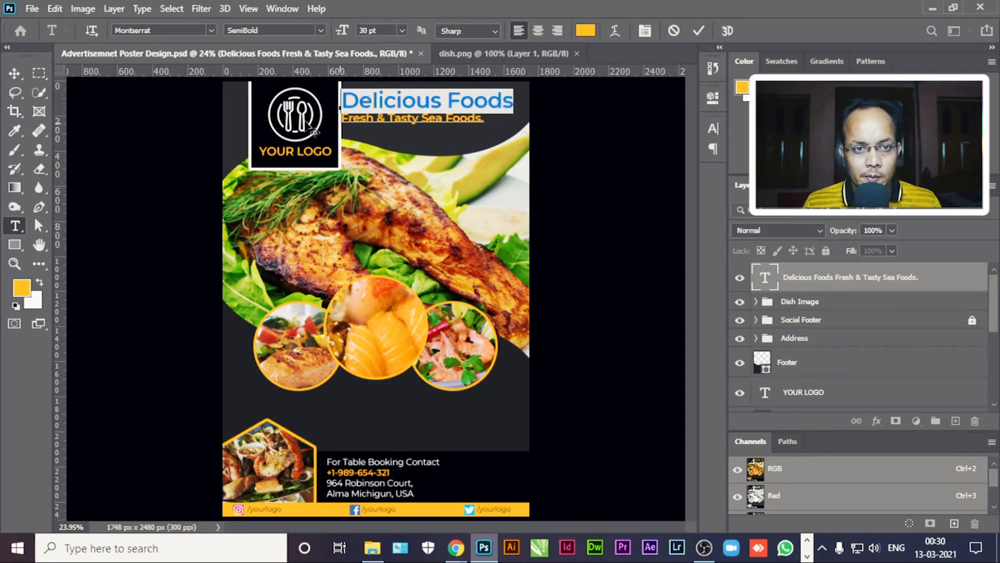
{"action": "left_click", "coordinate": [17, 76]}
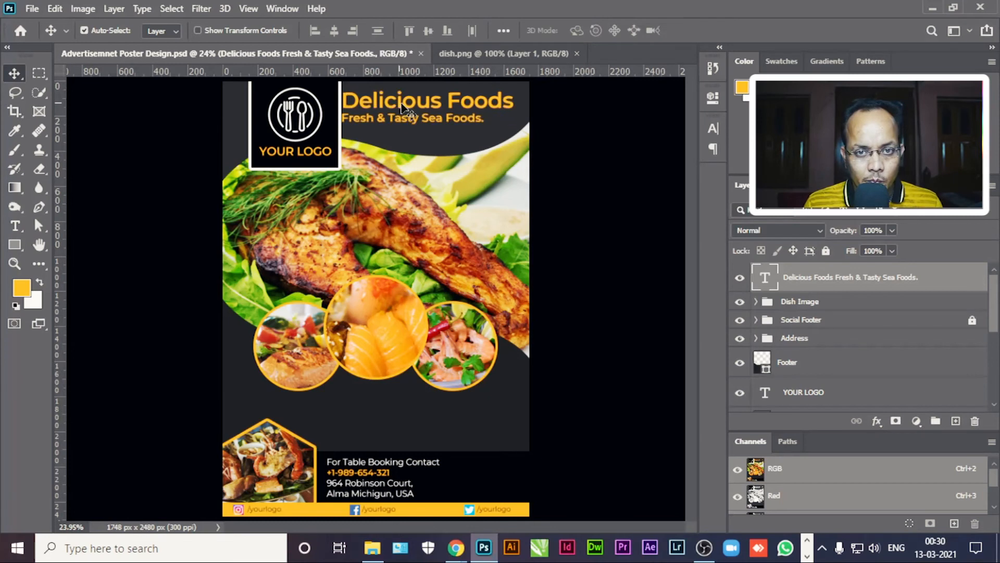
{"action": "left_click_drag", "start_coordinate": [399, 107], "coordinate": [406, 107]}
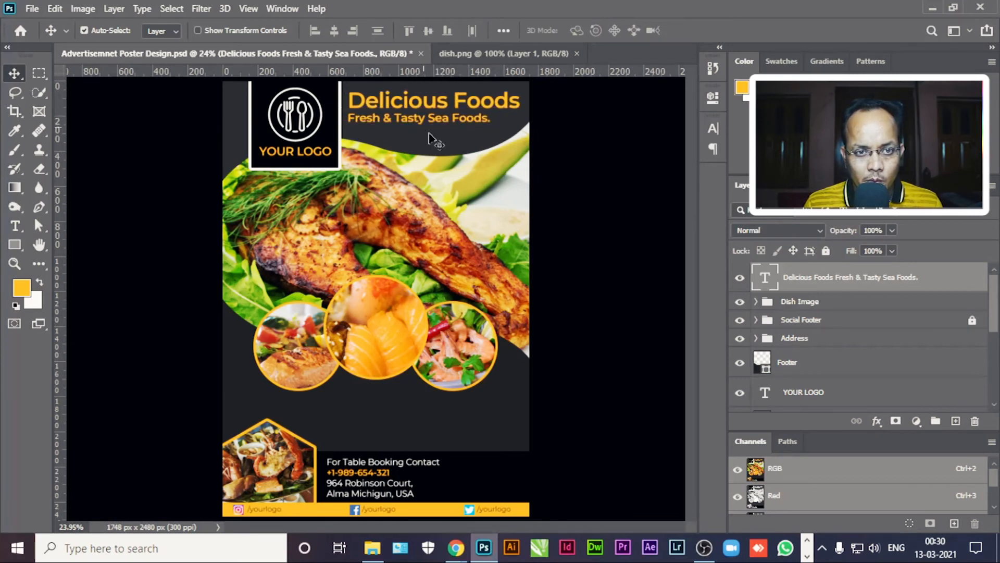
Color the Delicious Foods line white.
{"action": "left_click", "coordinate": [14, 226]}
{"action": "left_click_drag", "start_coordinate": [352, 99], "coordinate": [527, 102]}
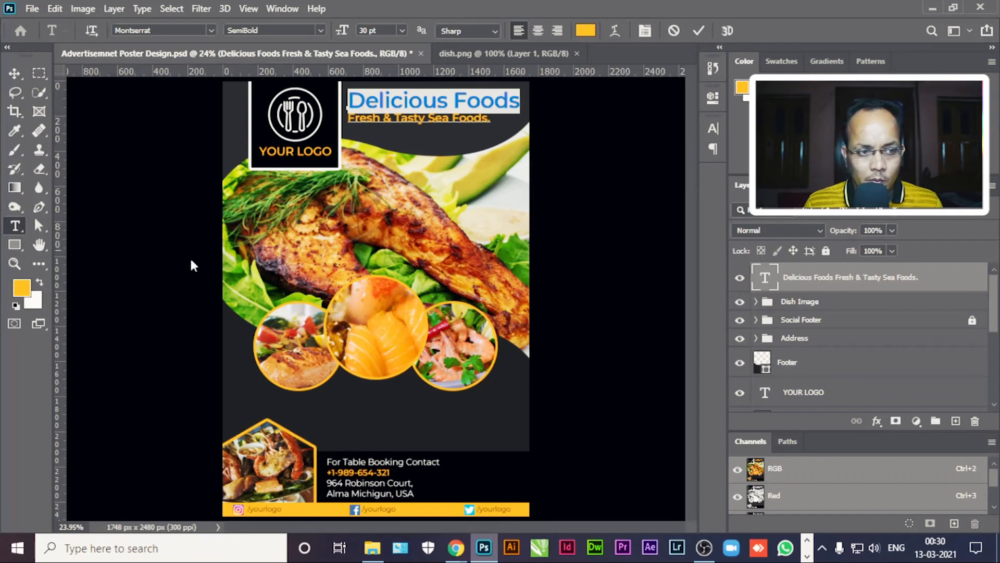
{"action": "left_click", "coordinate": [42, 284]}
{"action": "left_click", "coordinate": [15, 73]}
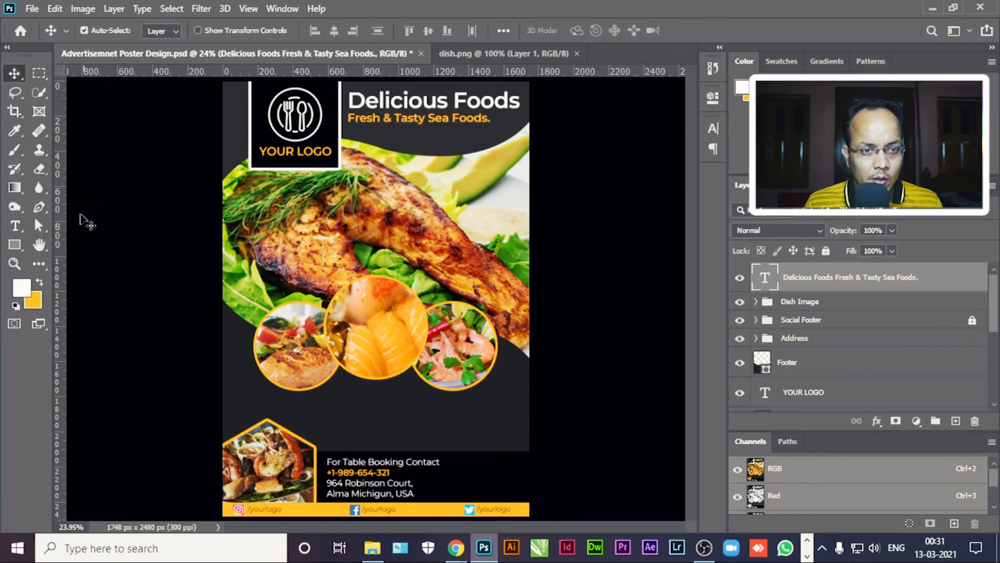
Copy the line "Fresh & Tasty Sea Foods." and delete it from the header text, leaving only Delicious Foods.
{"action": "left_click", "coordinate": [14, 226]}
{"action": "left_click_drag", "start_coordinate": [353, 117], "coordinate": [505, 113]}
{"action": "key", "text": "ctrl+c"}
{"action": "key", "text": "BackSpace"}
{"action": "key", "text": "BackSpace"}
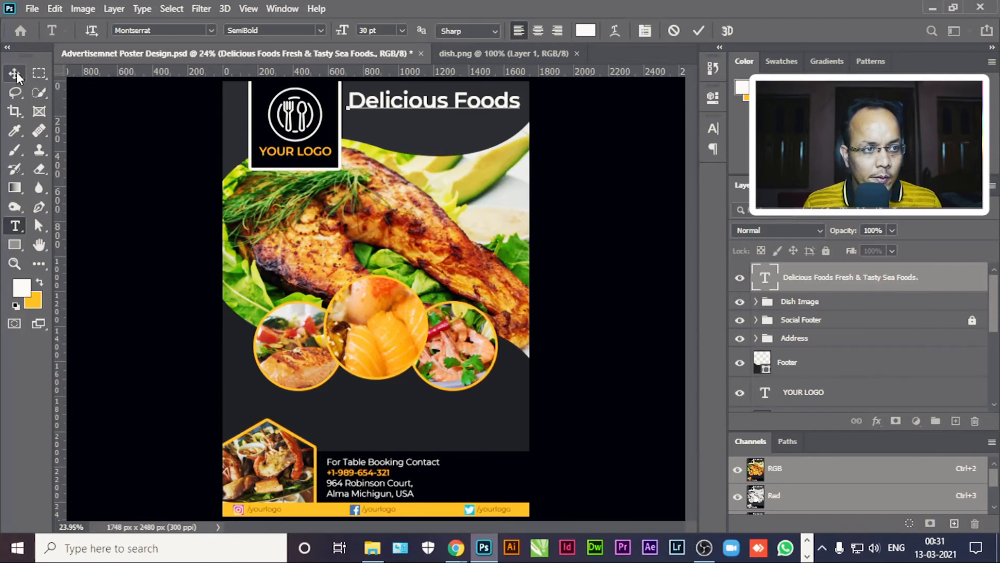
{"action": "left_click", "coordinate": [16, 74]}
{"action": "left_click", "coordinate": [87, 162]}
Paste "Fresh & Tasty Sea Foods." as a separate text layer over the grilled fish photo.
{"action": "left_click", "coordinate": [16, 228]}
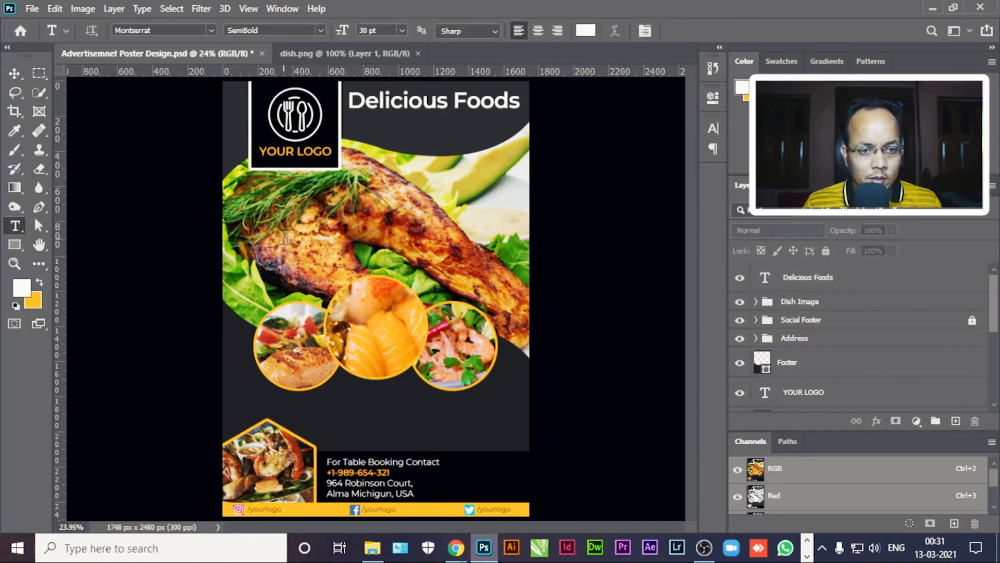
{"action": "left_click", "coordinate": [323, 256]}
{"action": "key", "text": "ctrl+v"}
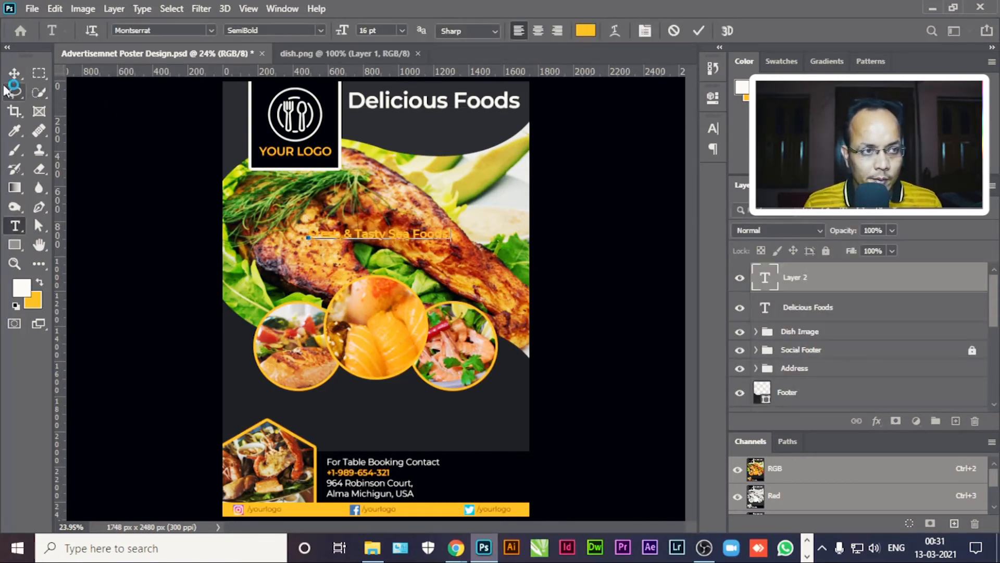
{"action": "left_click", "coordinate": [14, 74]}
{"action": "left_click", "coordinate": [135, 141]}
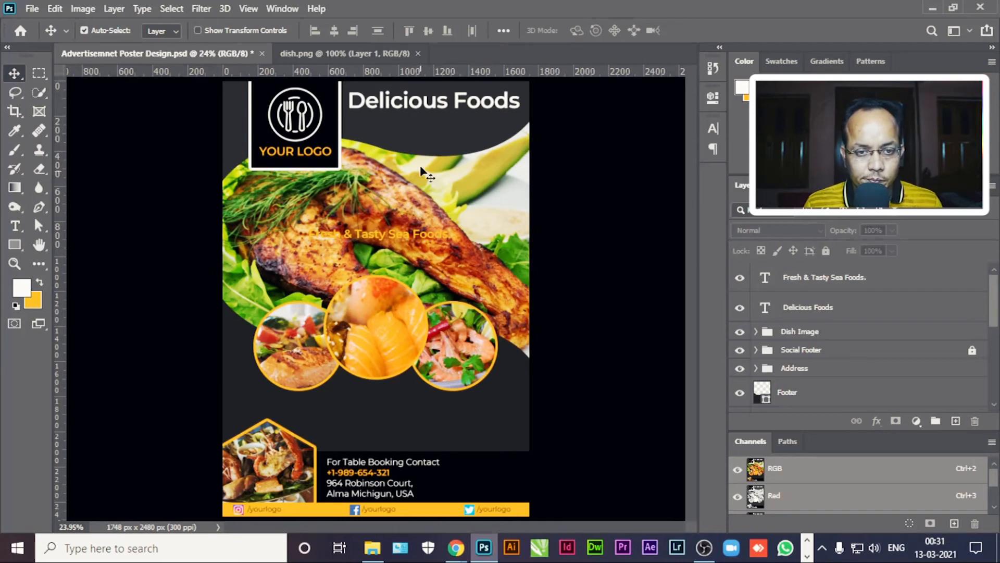
Draw a rectangle about 969 × 72 px directly below Delicious Foods on a new top layer and fill it yellow-orange.
{"action": "left_click", "coordinate": [14, 244]}
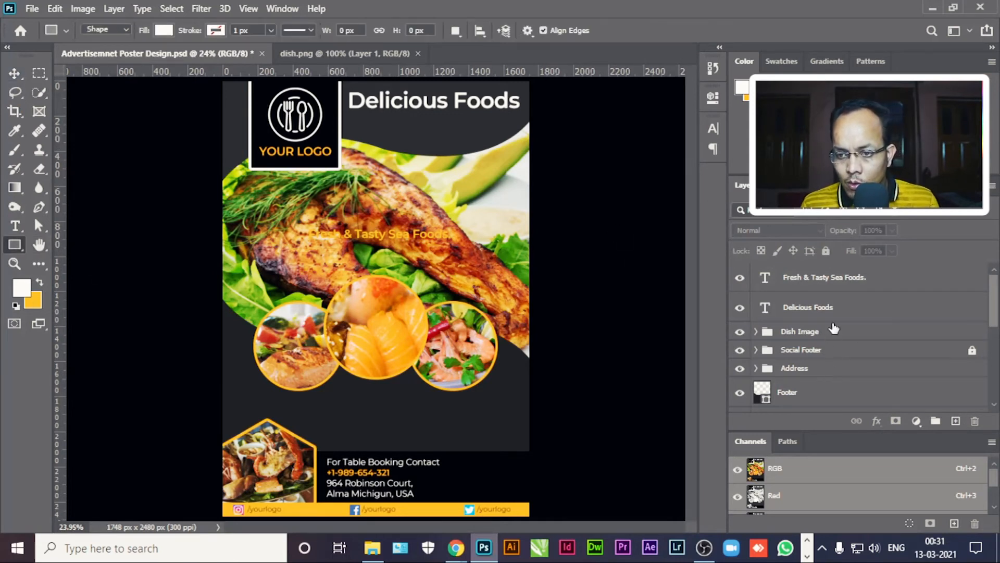
{"action": "left_click", "coordinate": [869, 288]}
{"action": "left_click", "coordinate": [957, 420]}
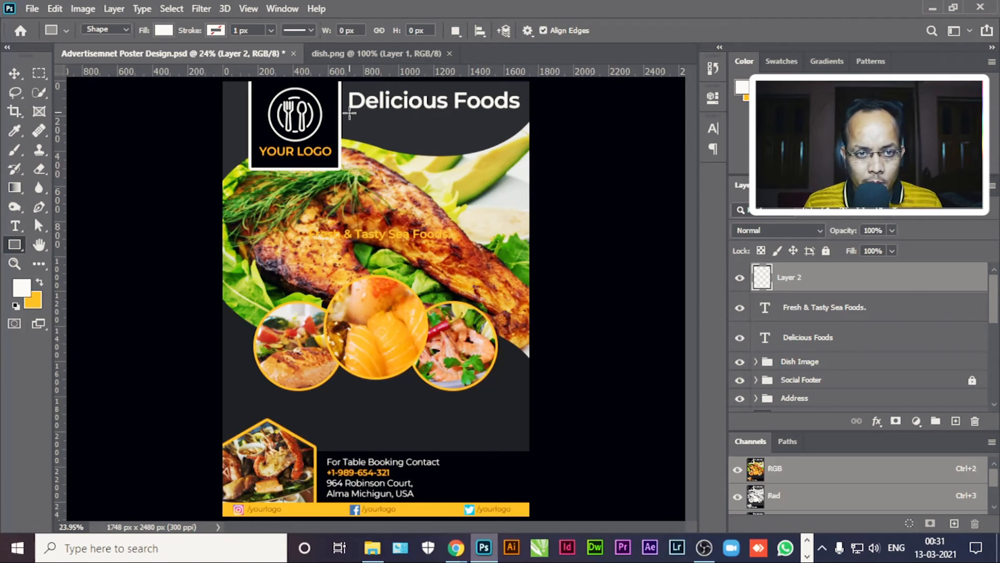
{"action": "left_click_drag", "start_coordinate": [349, 112], "coordinate": [519, 124]}
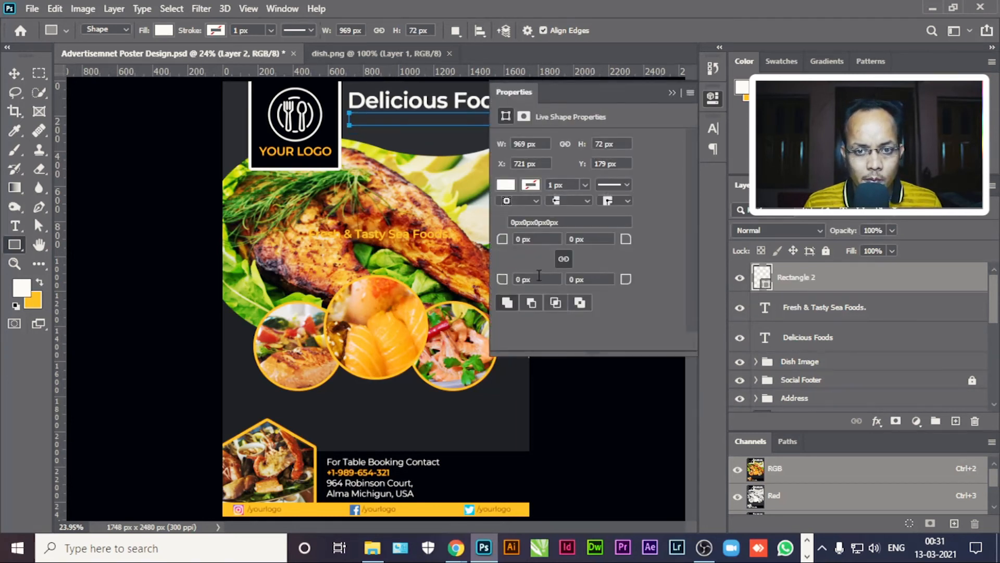
{"action": "left_click", "coordinate": [505, 186]}
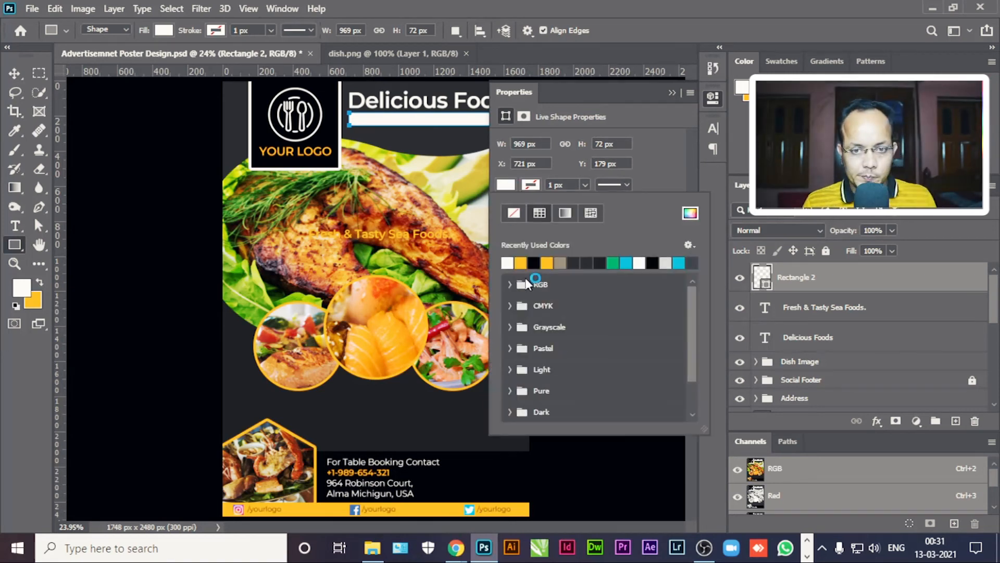
{"action": "left_click", "coordinate": [546, 263]}
{"action": "left_click", "coordinate": [673, 93]}
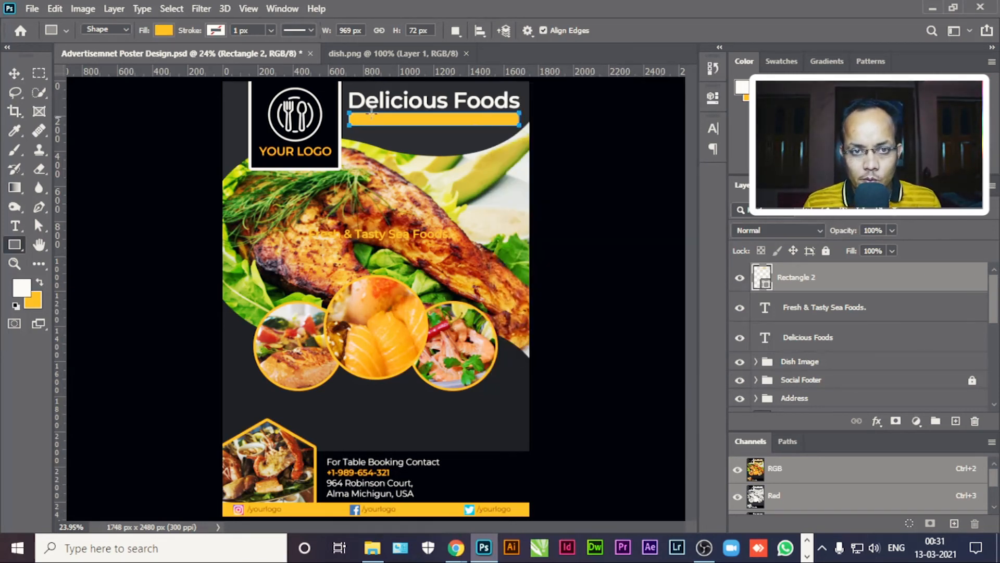
{"action": "left_click", "coordinate": [14, 73]}
{"action": "left_click", "coordinate": [122, 144]}
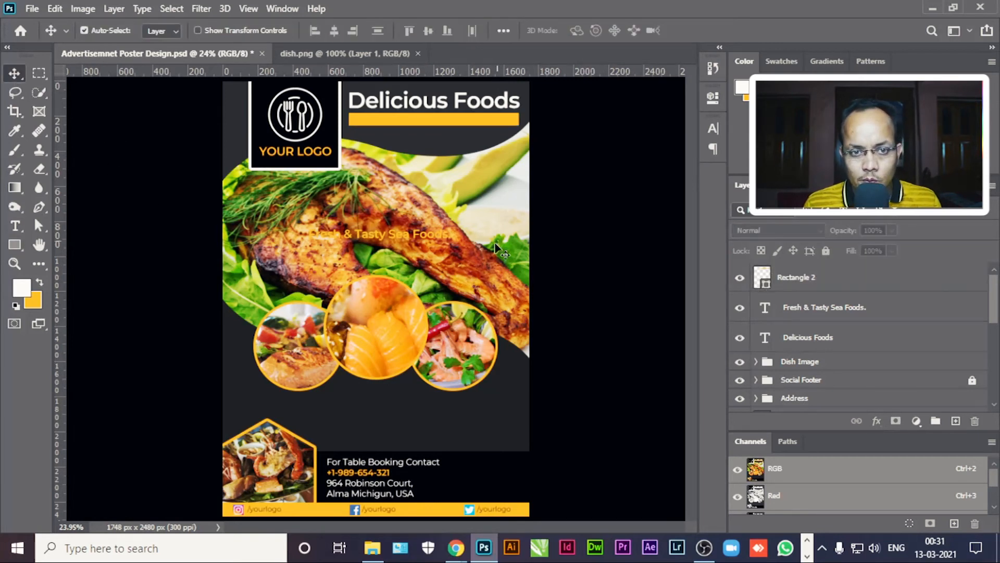
Change the color of the "Fresh & Tasty Sea Foods." text to white.
{"action": "left_click", "coordinate": [15, 225]}
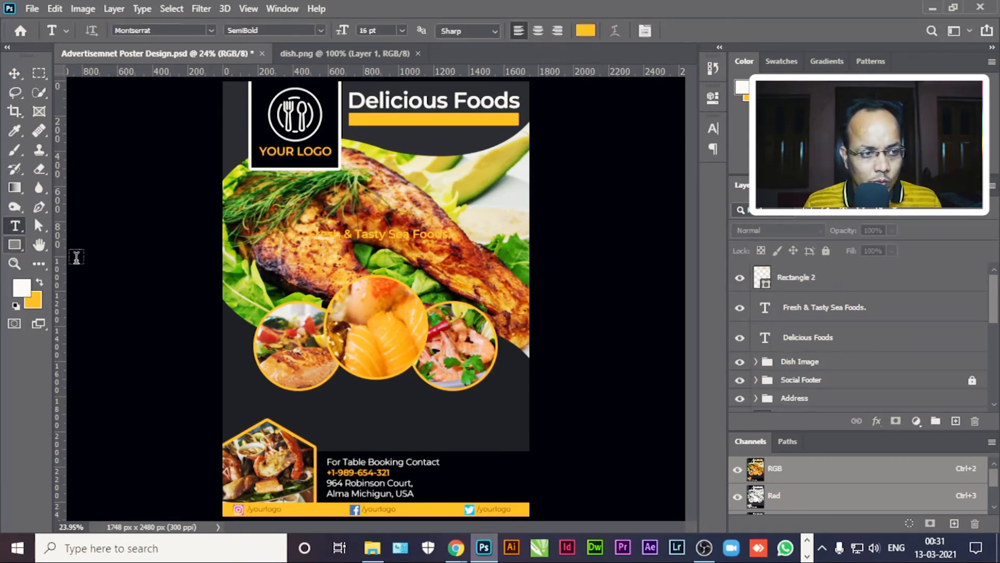
{"action": "left_click", "coordinate": [375, 233]}
{"action": "key", "text": "ctrl+a"}
{"action": "left_click", "coordinate": [22, 287]}
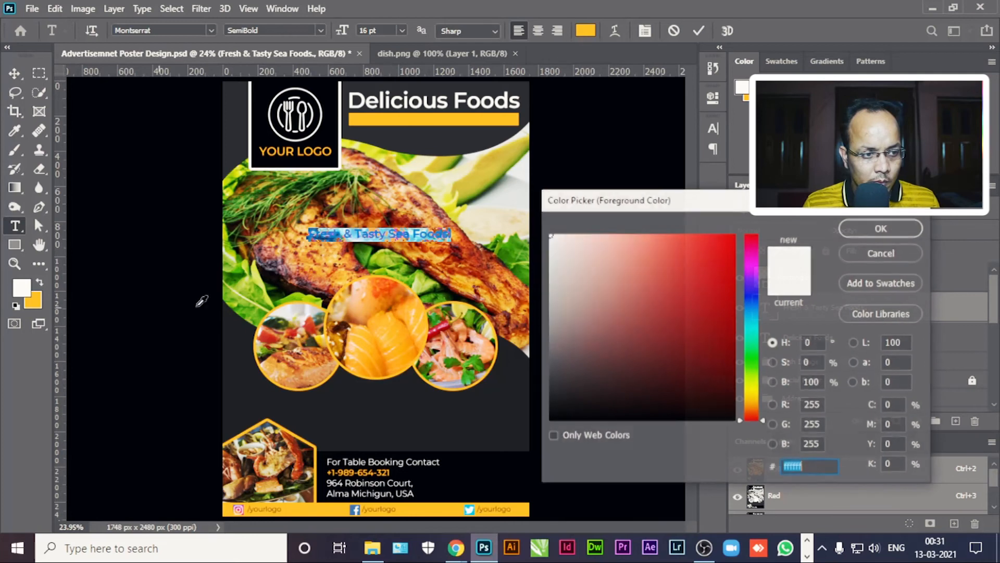
{"action": "left_click", "coordinate": [855, 230]}
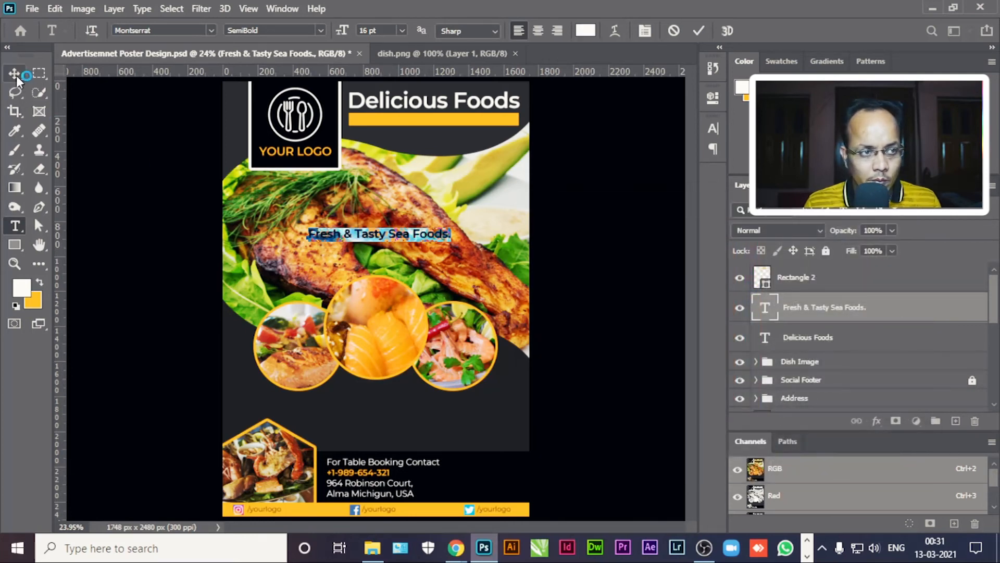
Move the "Fresh & Tasty Sea Foods." text onto the yellow-orange bar and place its layer above Rectangle 2.
{"action": "left_click", "coordinate": [14, 73]}
{"action": "left_click_drag", "start_coordinate": [374, 240], "coordinate": [427, 123]}
{"action": "left_click_drag", "start_coordinate": [817, 307], "coordinate": [818, 268]}
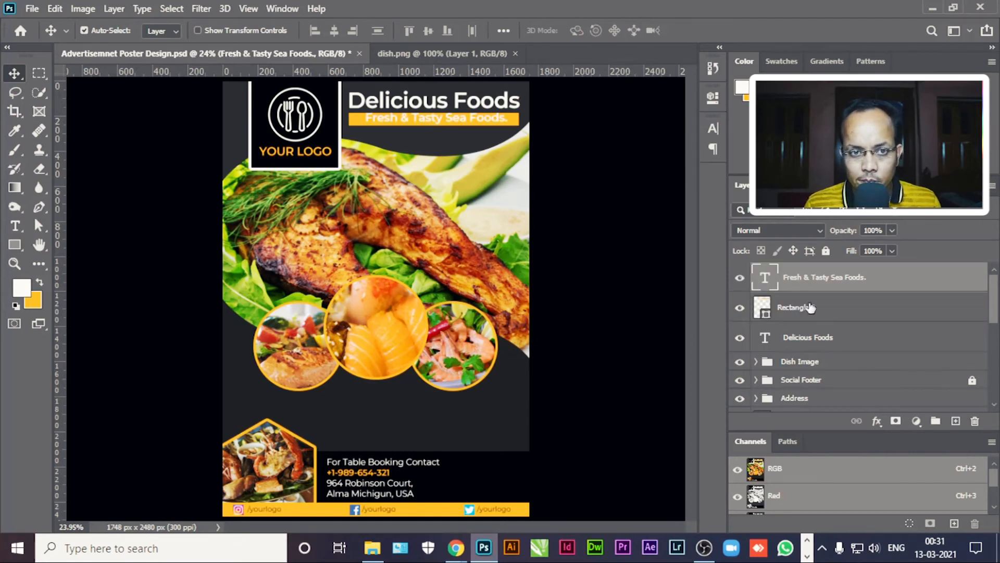
{"action": "left_click_drag", "start_coordinate": [457, 122], "coordinate": [452, 122]}
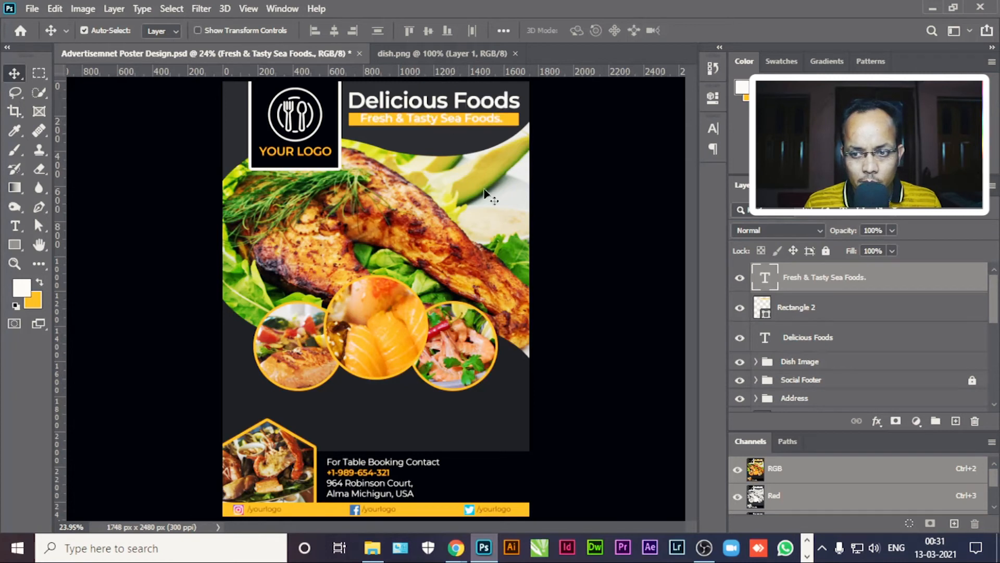
Transform Rectangle 2 by extending only its lower edge to about 118% height, keeping the width at 100%.
{"action": "left_click", "coordinate": [827, 306]}
{"action": "key", "text": "ctrl+t"}
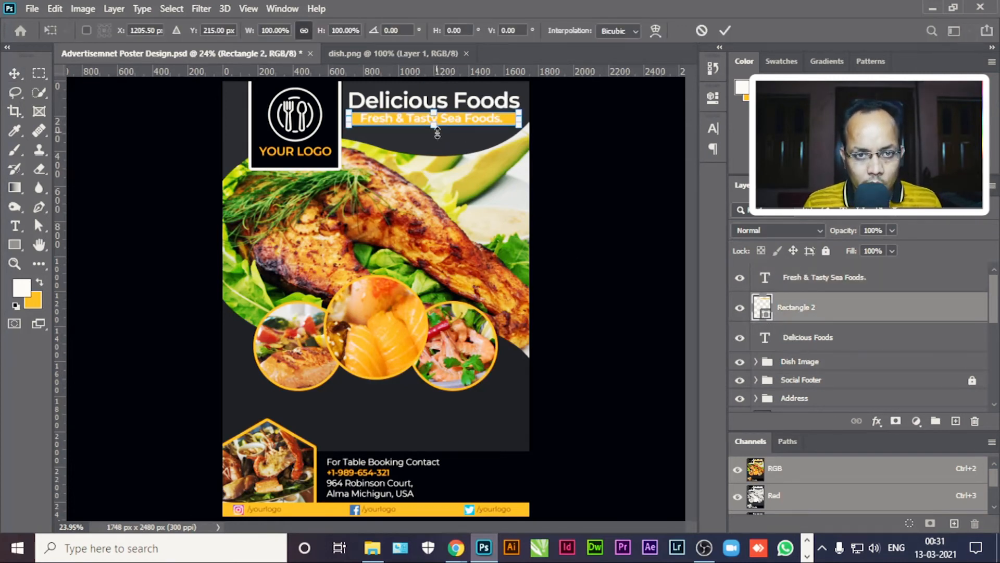
{"action": "left_click_drag", "start_coordinate": [437, 133], "coordinate": [437, 137]}
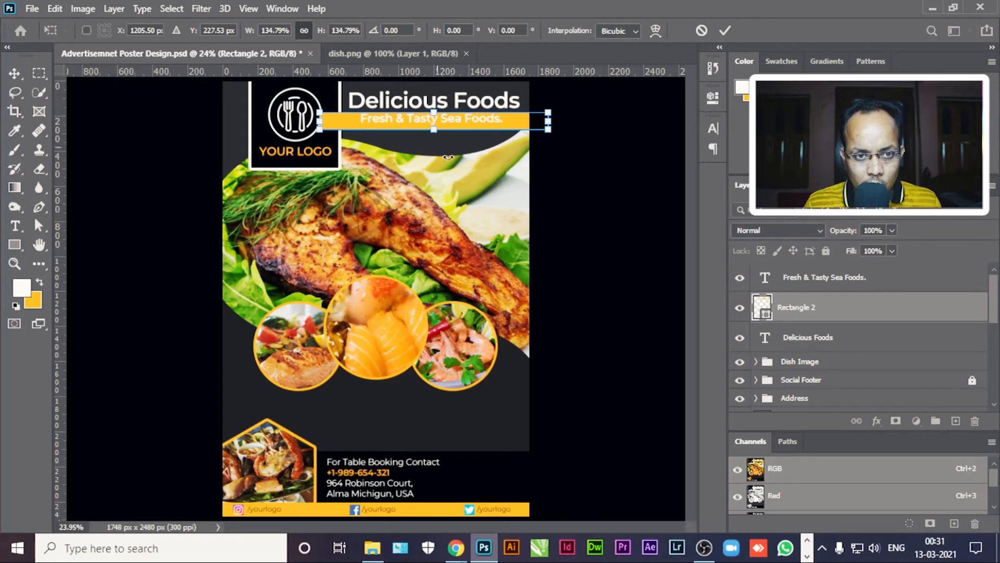
{"action": "key", "text": "ctrl+z"}
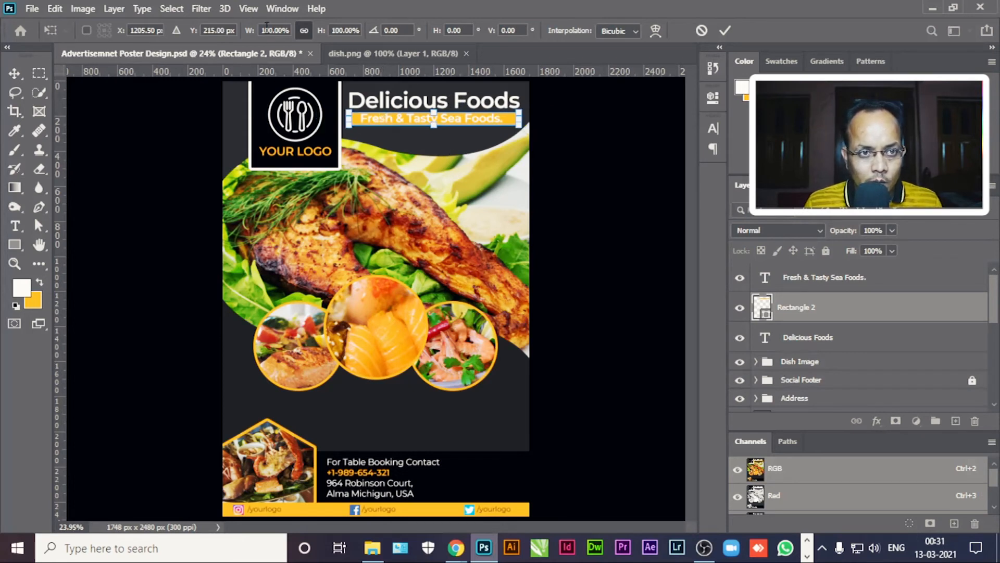
{"action": "left_click_drag", "start_coordinate": [434, 125], "coordinate": [435, 129]}
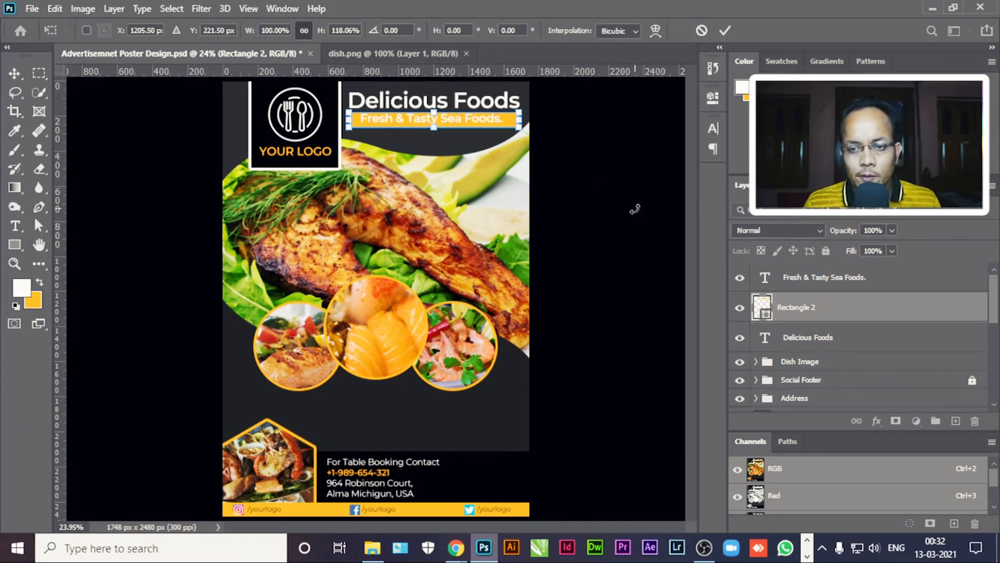
{"action": "key", "text": "Return"}
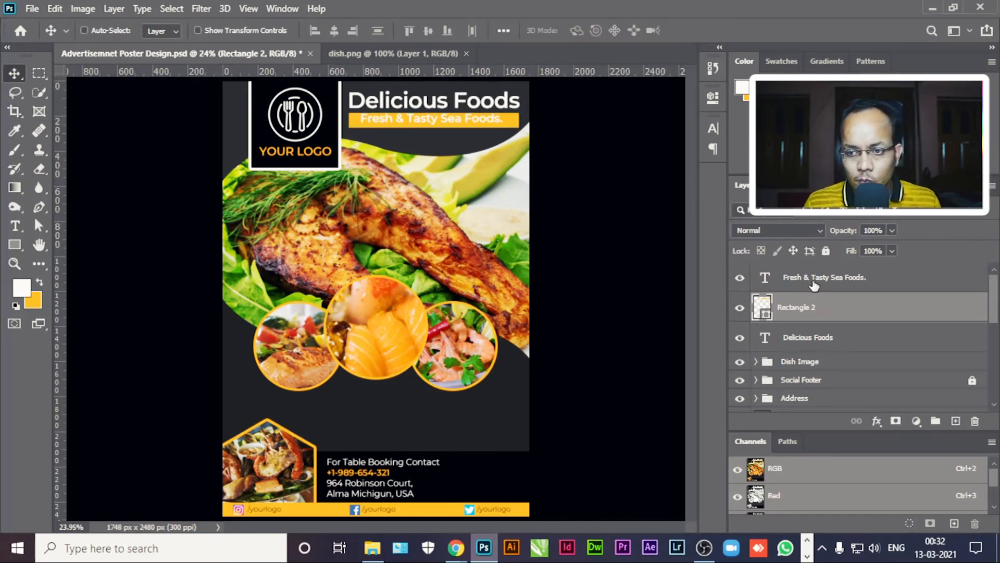
Align the "Fresh & Tasty Sea Foods." text and Rectangle 2 on their horizontal and vertical centers.
{"action": "left_click", "coordinate": [813, 277], "text": "shift"}
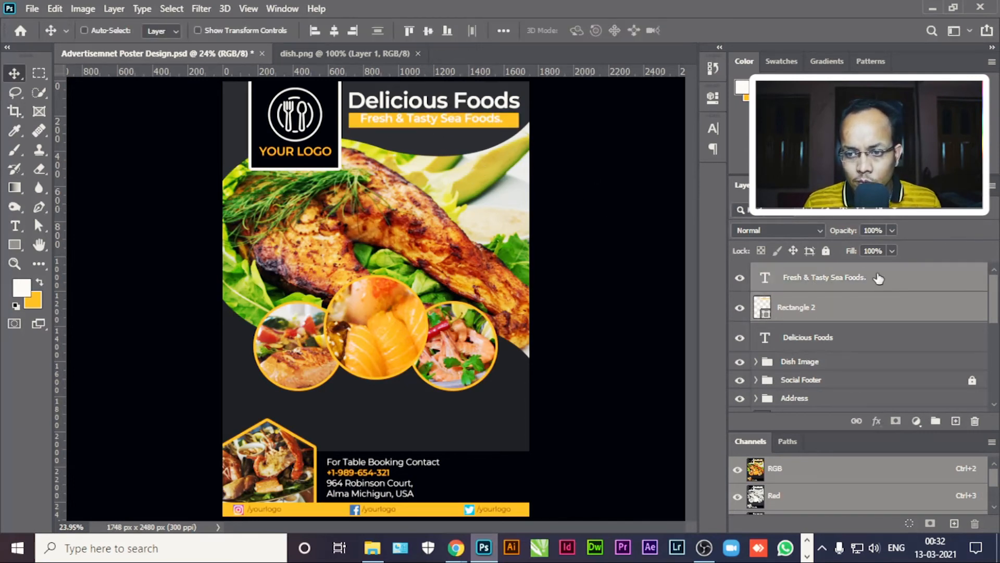
{"action": "left_click", "coordinate": [428, 30]}
{"action": "left_click", "coordinate": [600, 173]}
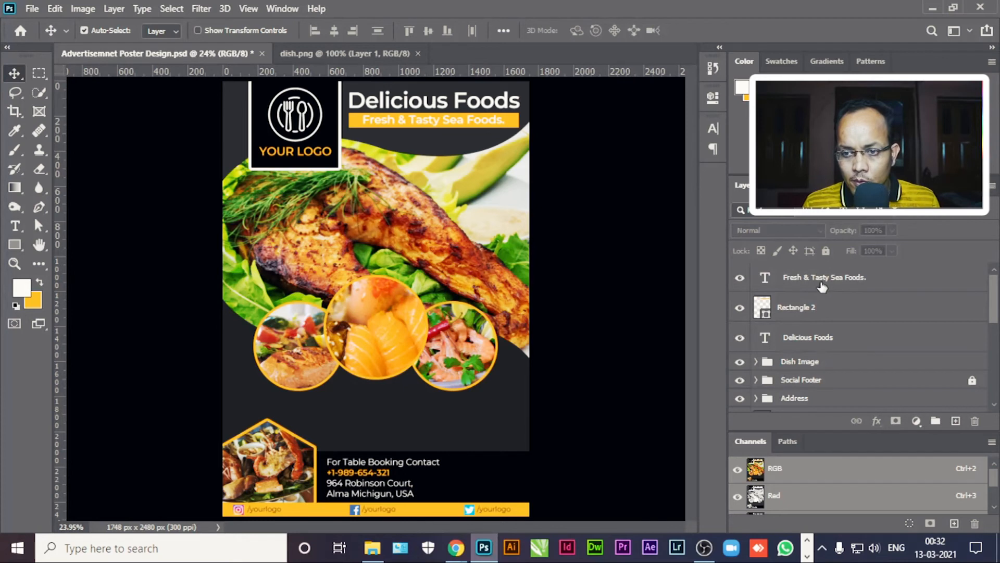
{"action": "left_click", "coordinate": [802, 284]}
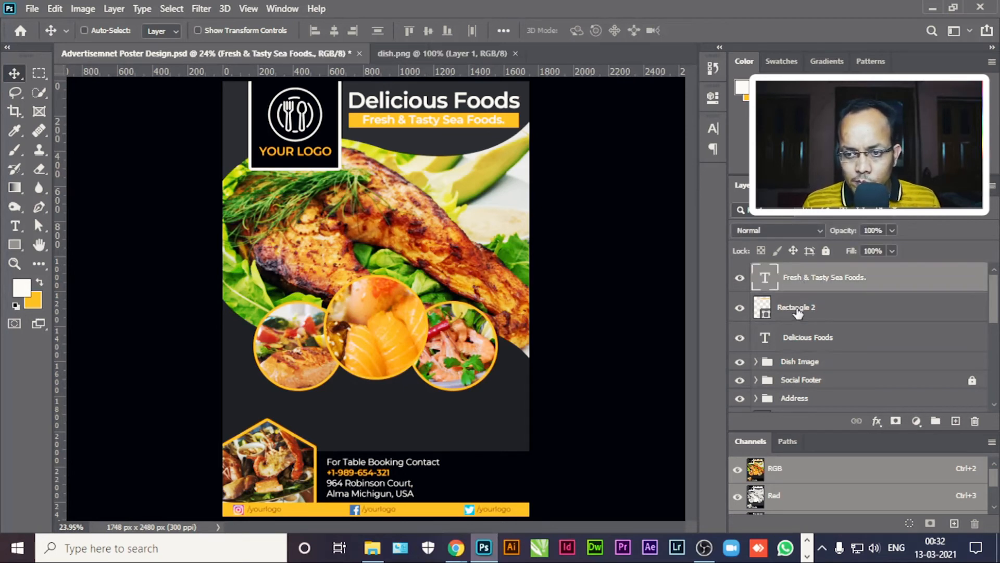
Align the "Fresh & Tasty Sea Foods." text, Rectangle 2 and the "Delicious Foods" title on their horizontal centers and save the document.
{"action": "left_click", "coordinate": [797, 312], "text": "shift"}
{"action": "left_click", "coordinate": [794, 344], "text": "shift"}
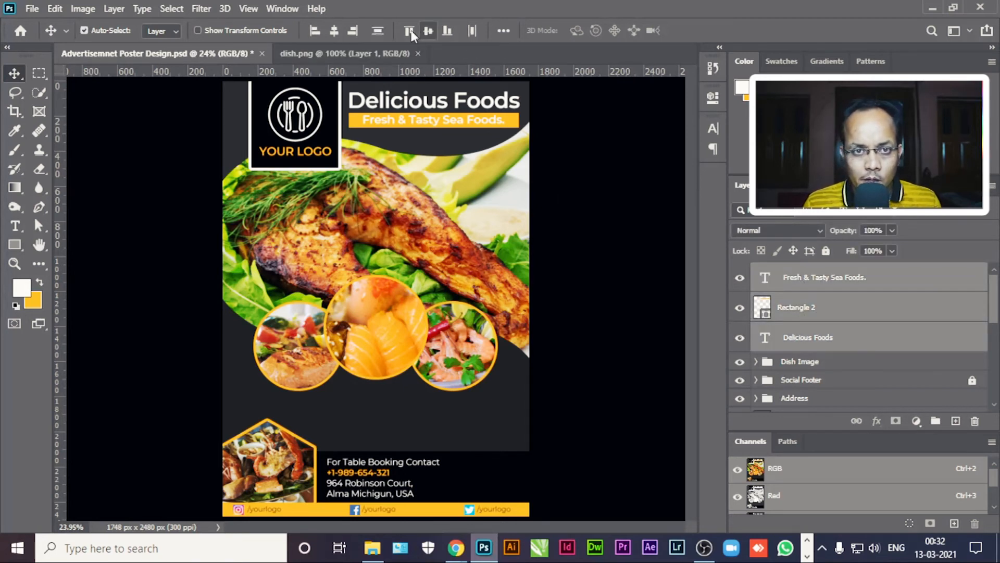
{"action": "left_click", "coordinate": [334, 30]}
{"action": "left_click", "coordinate": [585, 172]}
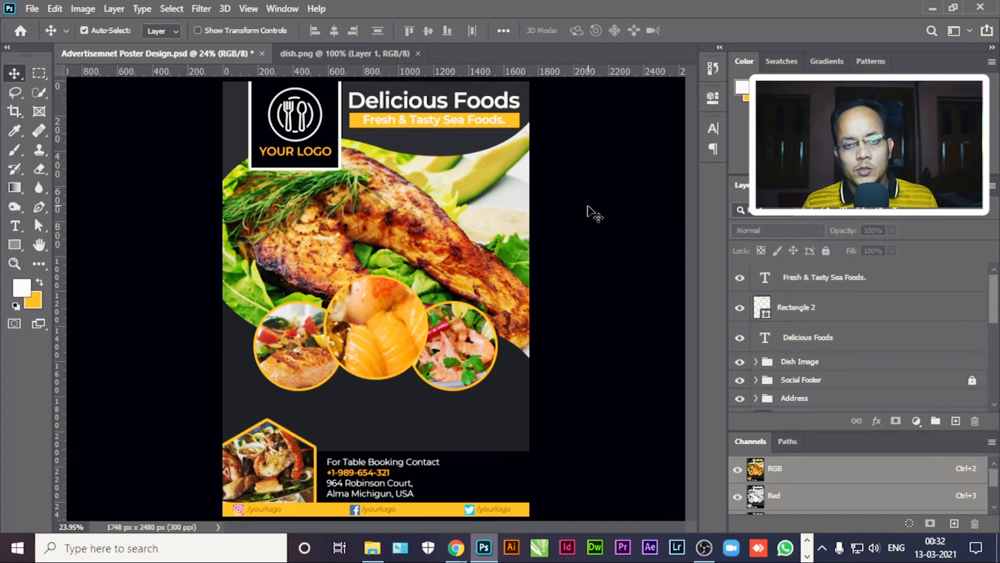
{"action": "key", "text": "ctrl+s"}
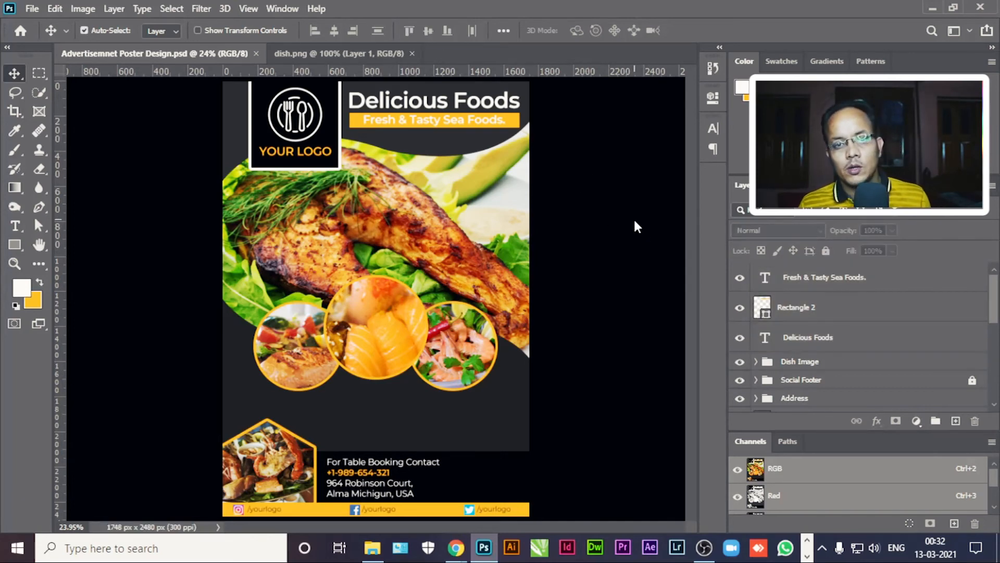
Switch to the Content file in Notepad and copy the lines "Are You Hungry?" and "DON"T WAIT!".
{"action": "left_click", "coordinate": [624, 261]}
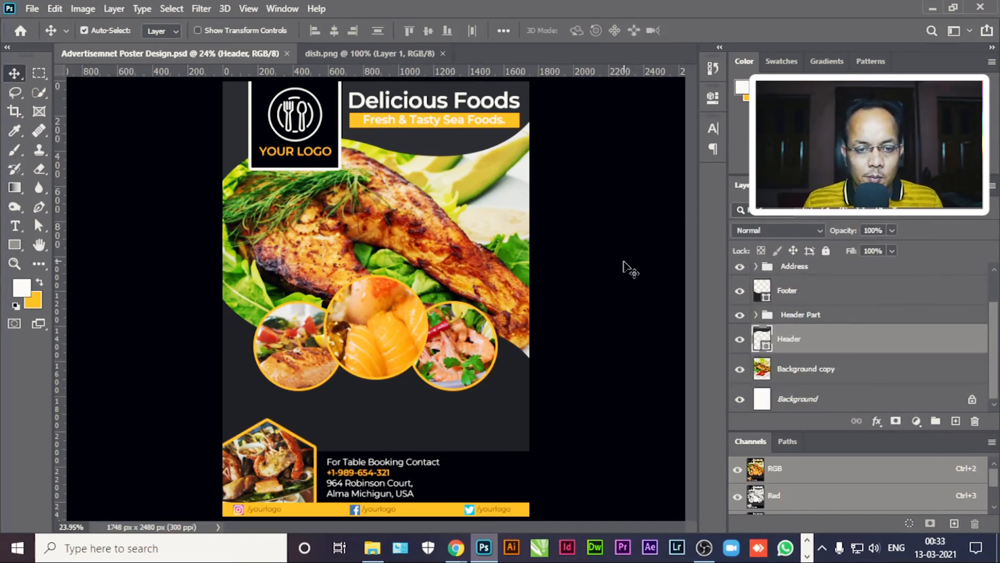
{"action": "key", "text": "alt+Tab"}
{"action": "left_click_drag", "start_coordinate": [151, 199], "coordinate": [84, 186]}
{"action": "key", "text": "ctrl+c"}
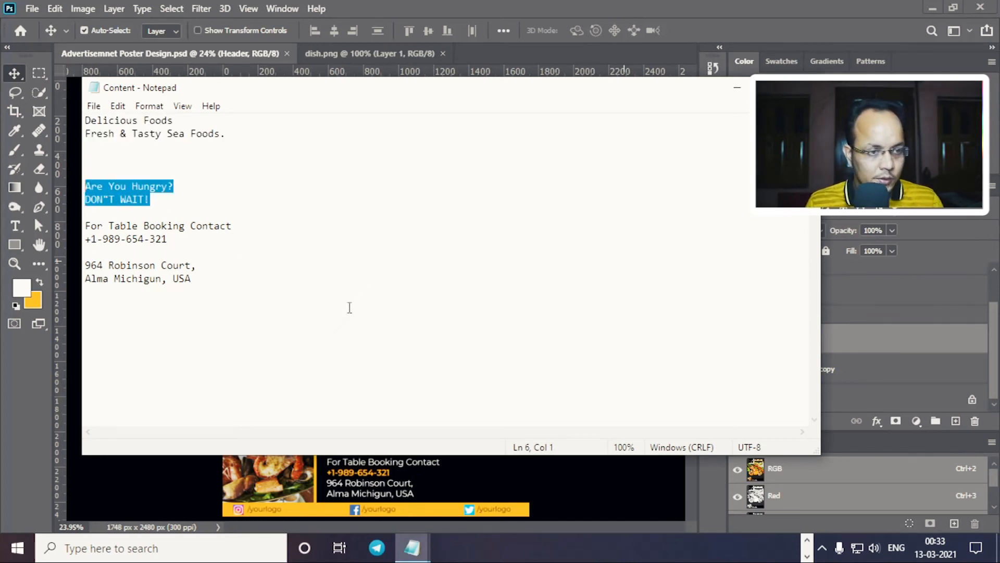
Back in Photoshop, paste the copied two-line slogan as a text layer above the Footer layer and place it below the dish circles.
{"action": "left_click", "coordinate": [188, 489]}
{"action": "left_click", "coordinate": [14, 226]}
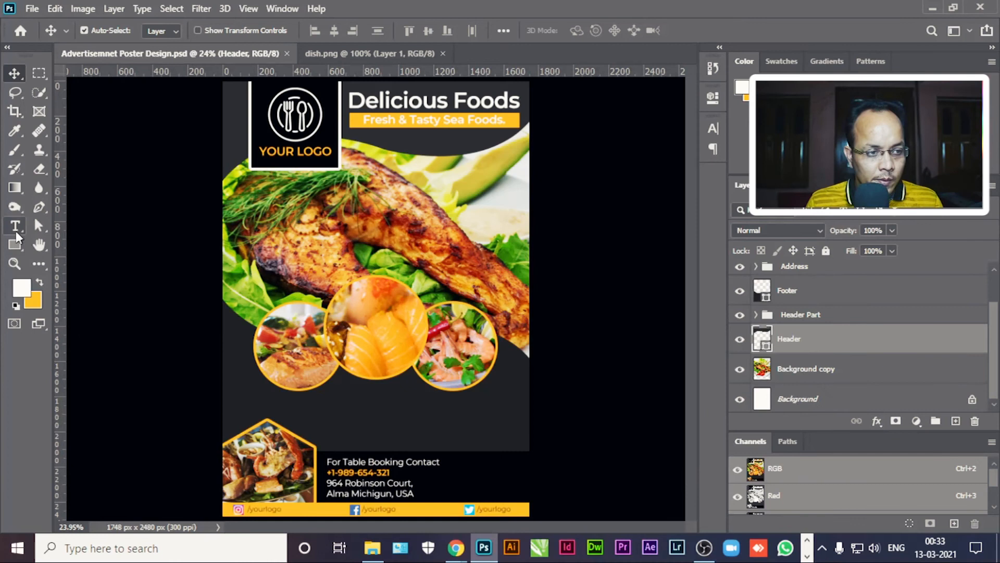
{"action": "scroll", "coordinate": [836, 358], "scroll_direction": "up", "scroll_amount": 1}
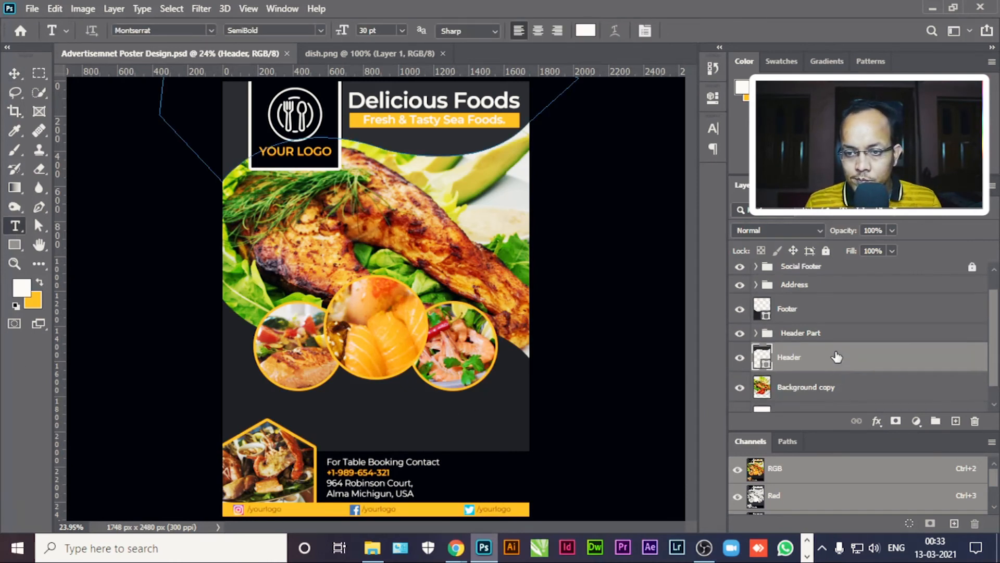
{"action": "left_click", "coordinate": [808, 315]}
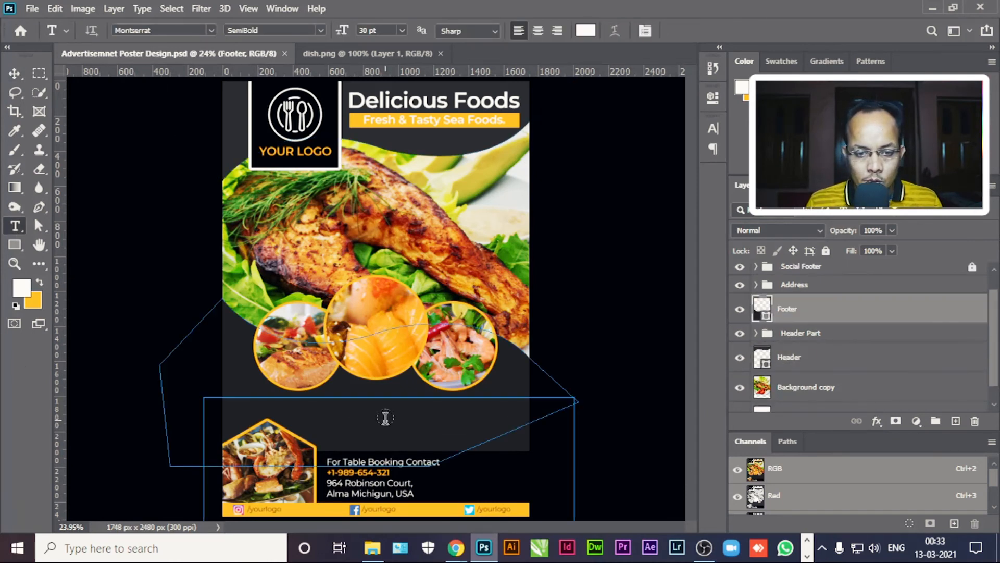
{"action": "left_click", "coordinate": [577, 350]}
{"action": "key", "text": "ctrl+v"}
{"action": "left_click_drag", "start_coordinate": [464, 409], "coordinate": [459, 412]}
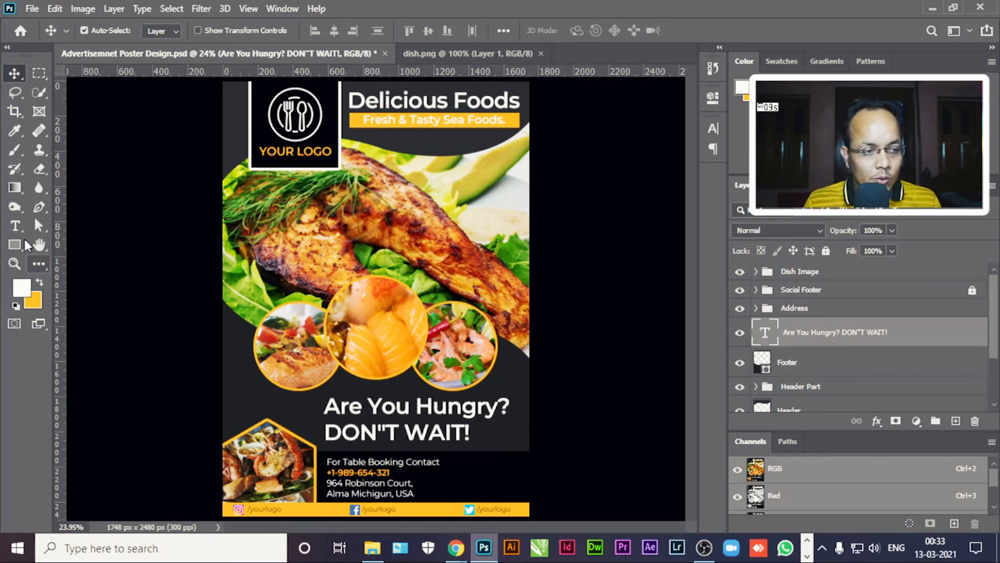
Change the color of the word "Hungry?" in the slogan to yellow-orange.
{"action": "left_click", "coordinate": [15, 226]}
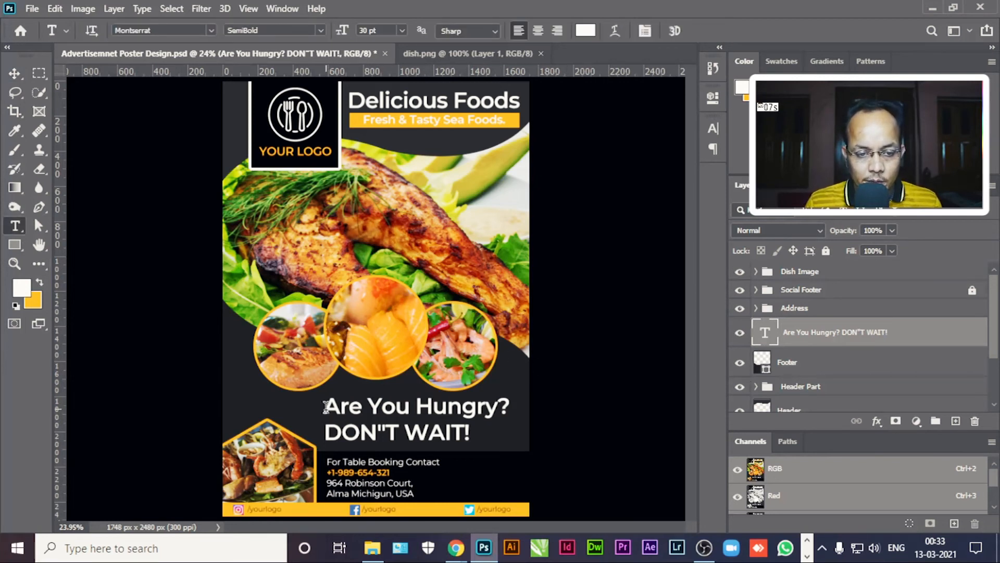
{"action": "left_click_drag", "start_coordinate": [415, 406], "coordinate": [511, 407]}
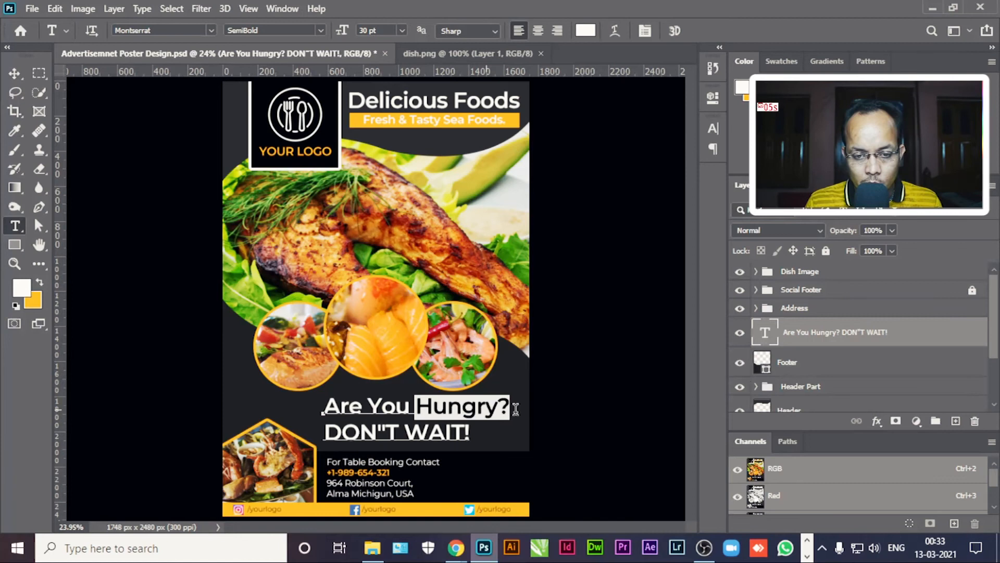
{"action": "left_click", "coordinate": [39, 283]}
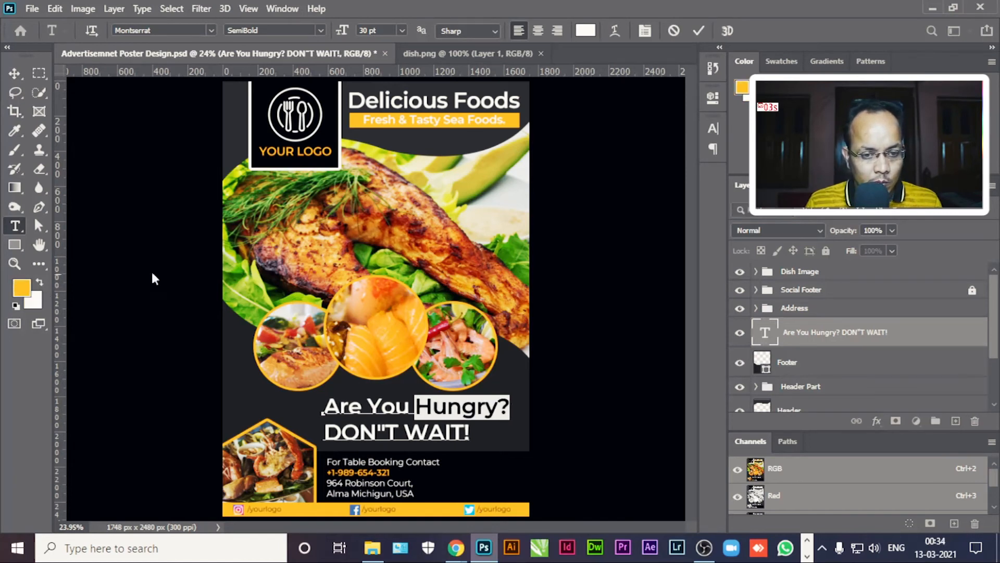
{"action": "left_click", "coordinate": [15, 74]}
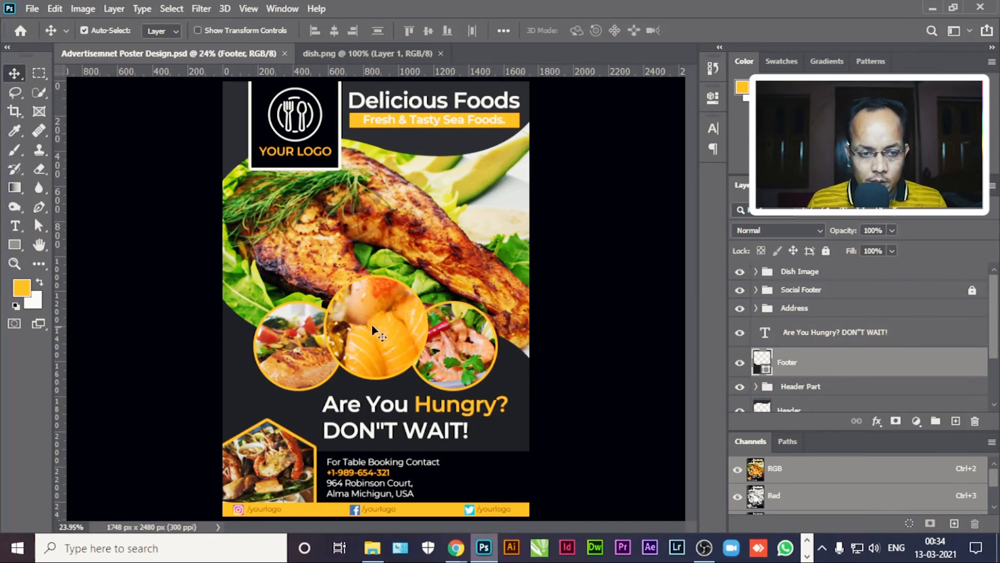
Lock the Address group and expand the Dish Image group.
{"action": "left_click", "coordinate": [804, 308]}
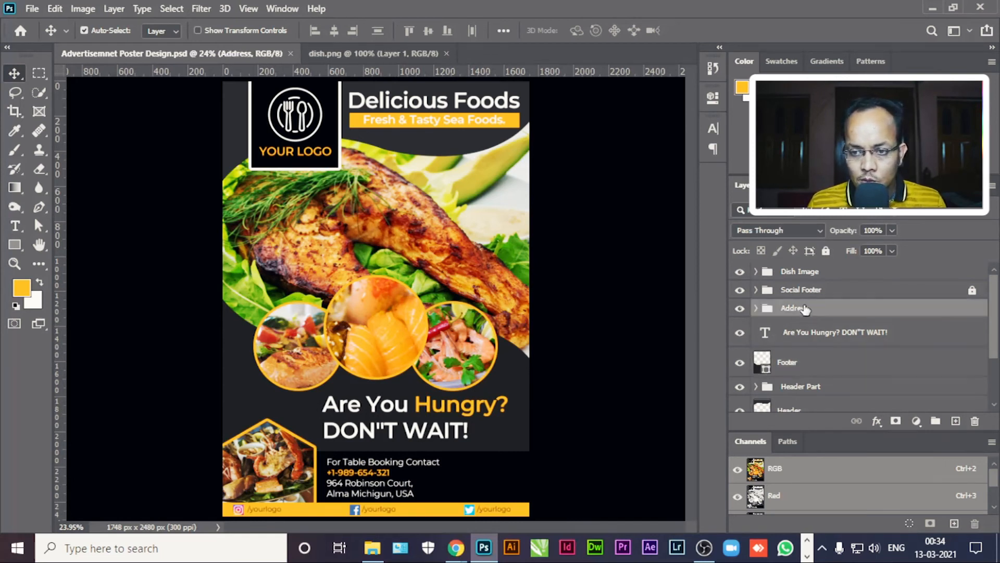
{"action": "left_click", "coordinate": [826, 251]}
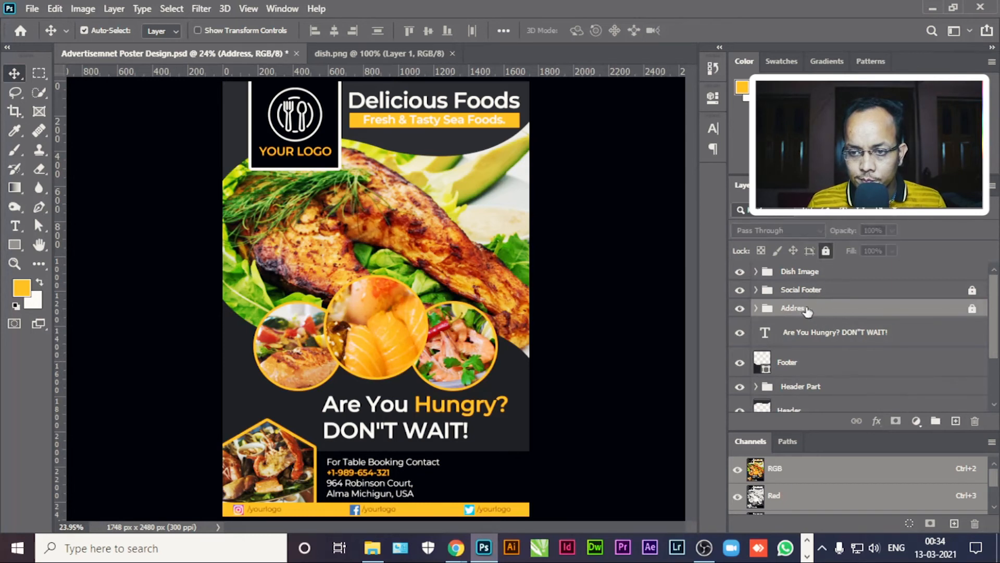
{"action": "left_click", "coordinate": [801, 273]}
{"action": "left_click", "coordinate": [756, 272]}
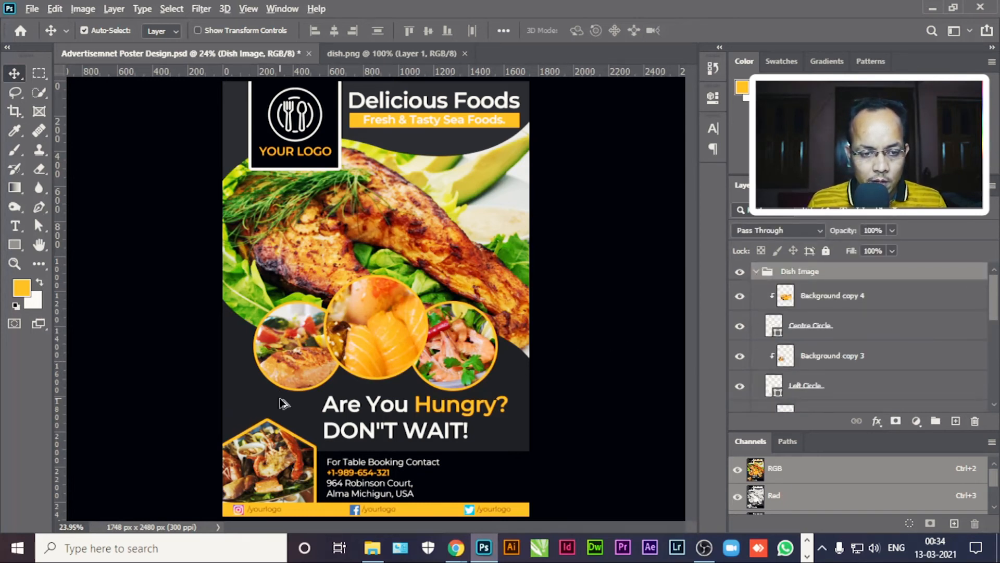
Draw a circle about 142 px wide over the left dish image's edge, on a new layer above Background copy 4.
{"action": "scroll", "coordinate": [284, 404], "scroll_direction": "up", "scroll_amount": 1}
{"action": "scroll", "coordinate": [311, 401], "scroll_direction": "up", "scroll_amount": 3}
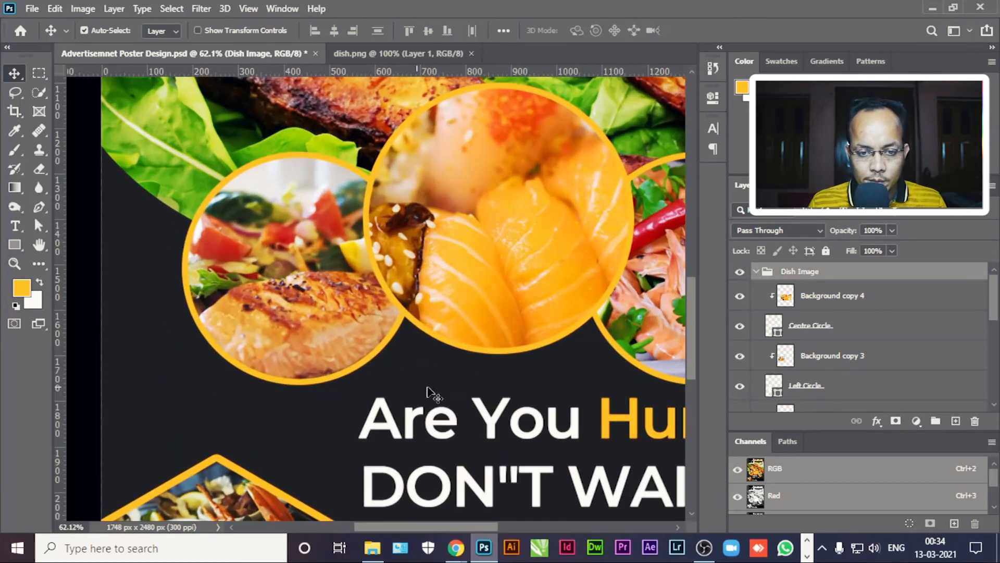
{"action": "scroll", "coordinate": [428, 390], "scroll_direction": "down", "scroll_amount": 2}
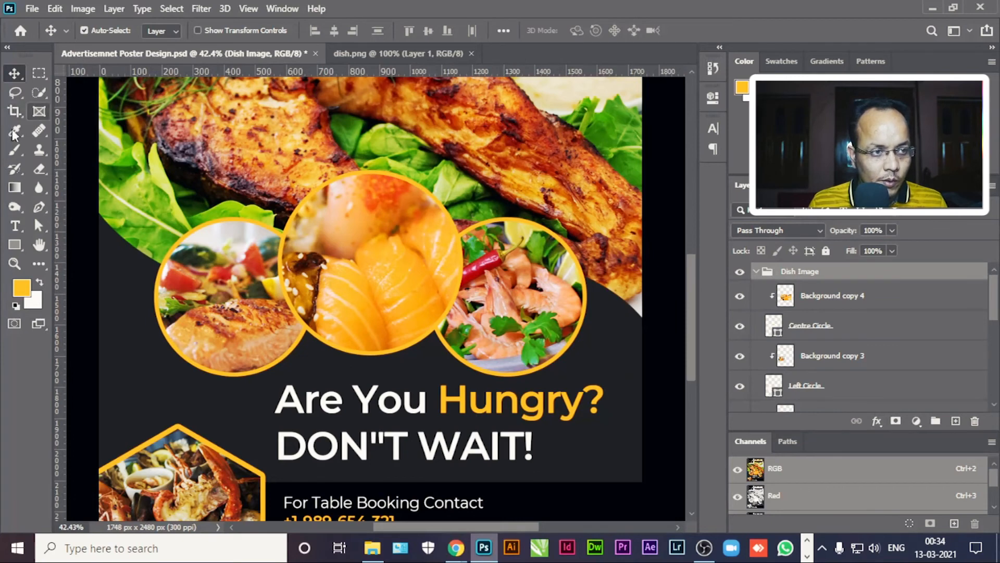
{"action": "left_click", "coordinate": [16, 246]}
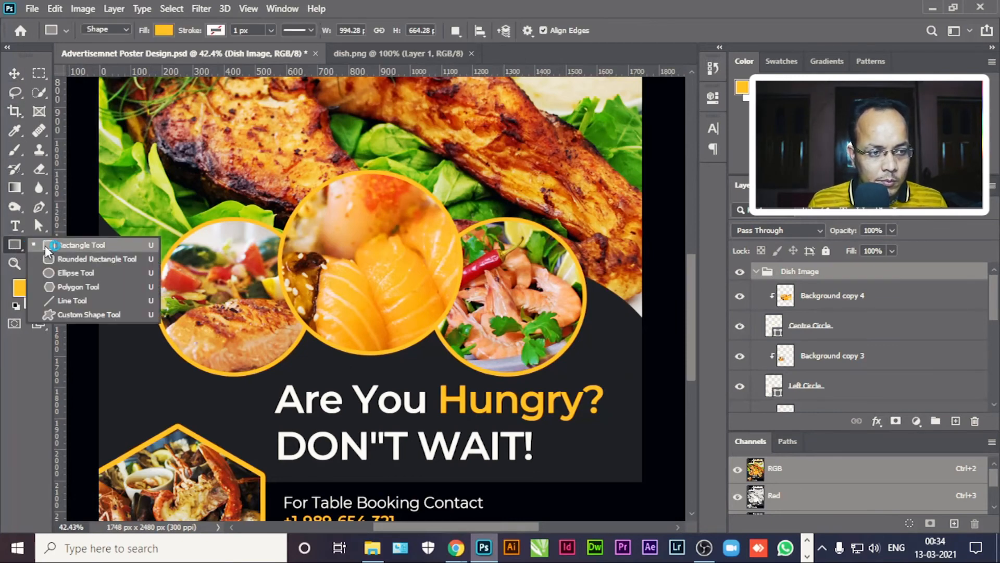
{"action": "left_click", "coordinate": [57, 272]}
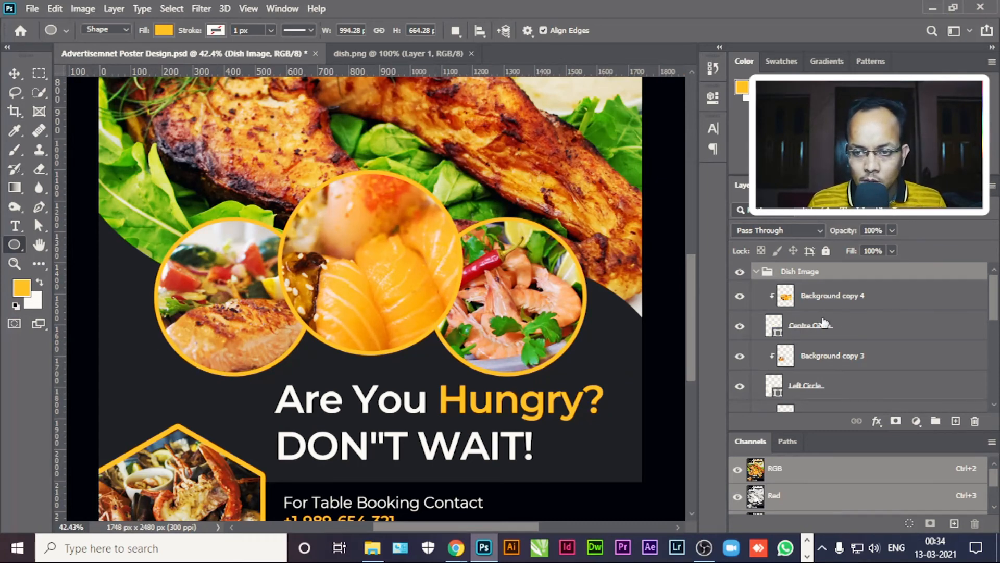
{"action": "left_click", "coordinate": [889, 301]}
{"action": "left_click", "coordinate": [955, 421]}
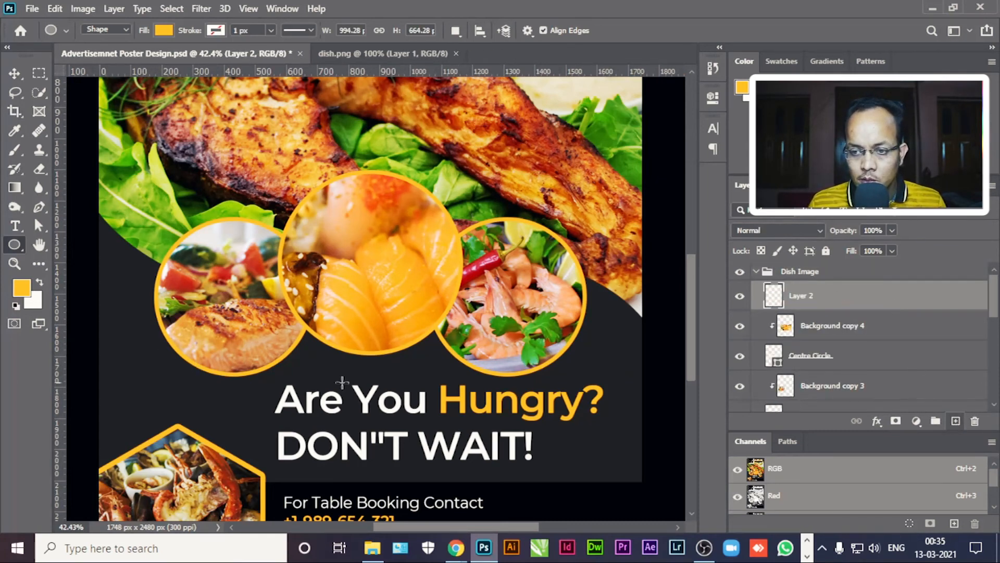
{"action": "left_click_drag", "start_coordinate": [156, 331], "coordinate": [181, 351]}
Fill the small circle with white and move it to the lower-left edge of the left dish image.
{"action": "left_click", "coordinate": [505, 208]}
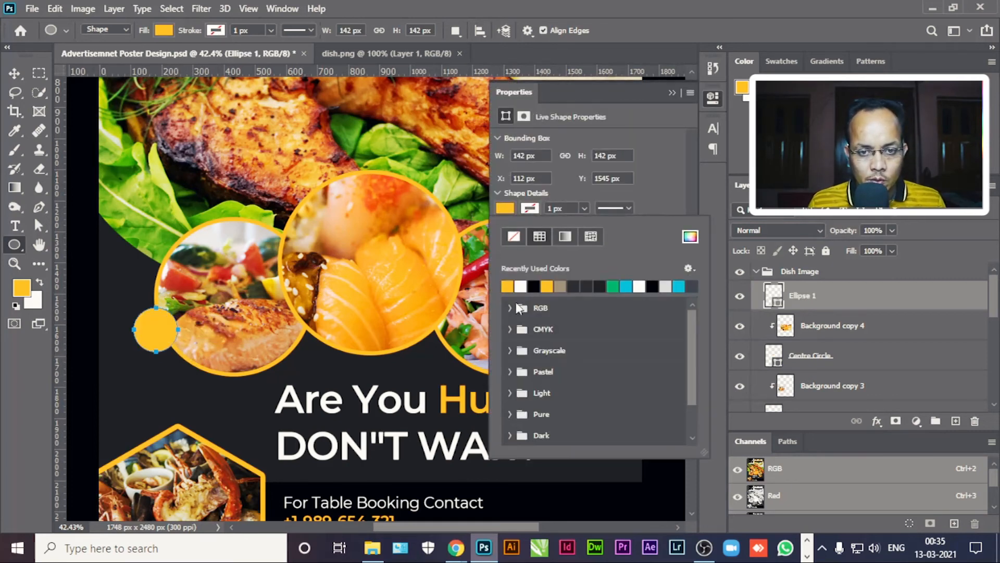
{"action": "left_click", "coordinate": [520, 286]}
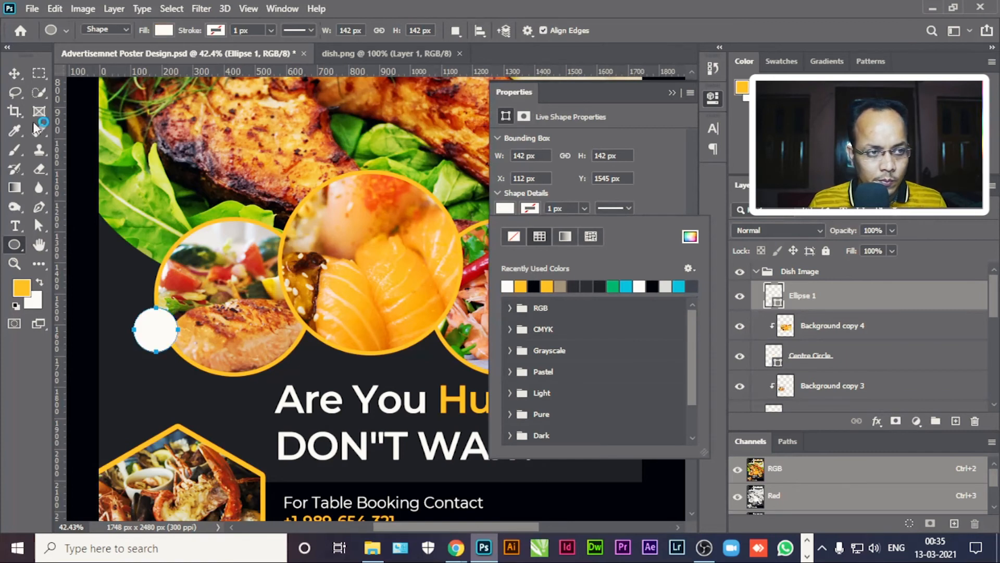
{"action": "left_click", "coordinate": [13, 76]}
{"action": "left_click_drag", "start_coordinate": [153, 331], "coordinate": [172, 353]}
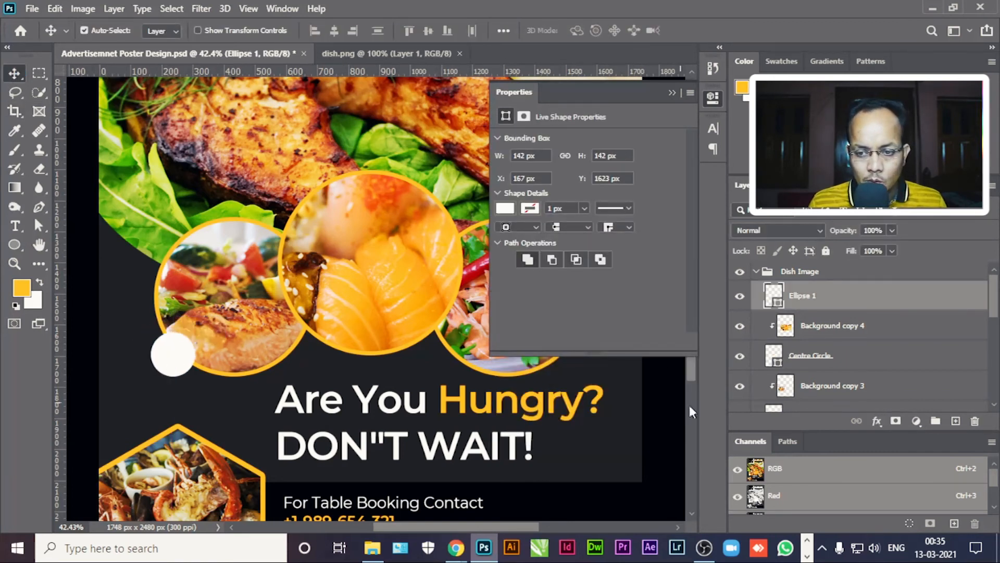
Add the price text "$27" near the small white circle.
{"action": "left_click", "coordinate": [15, 226]}
{"action": "left_click", "coordinate": [135, 330]}
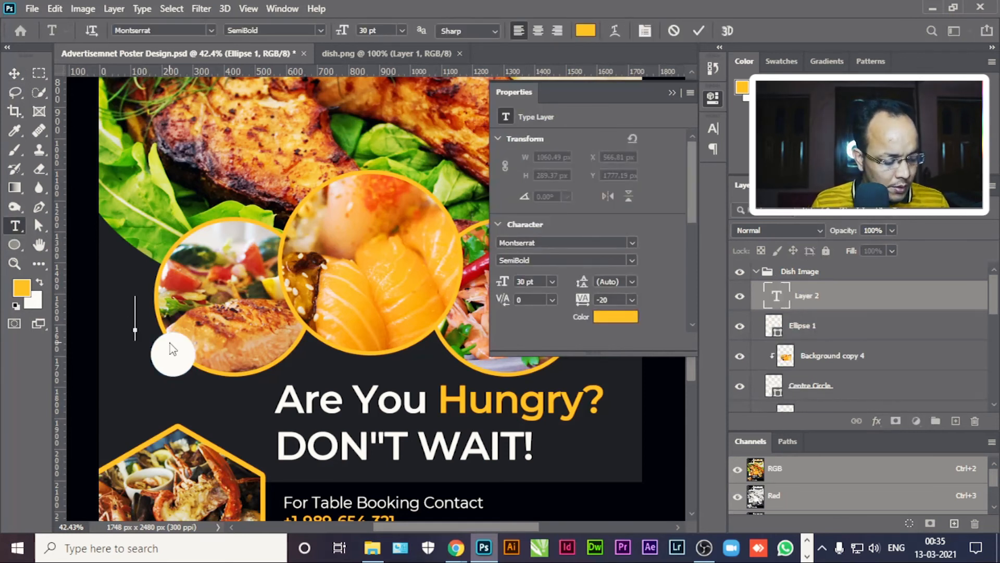
{"action": "type", "text": "$2"}
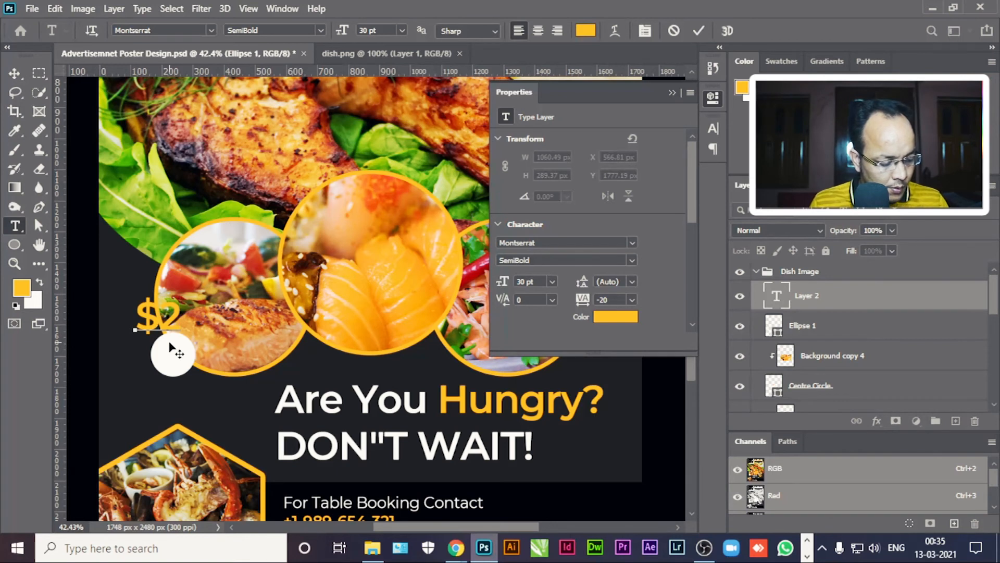
{"action": "type", "text": "7"}
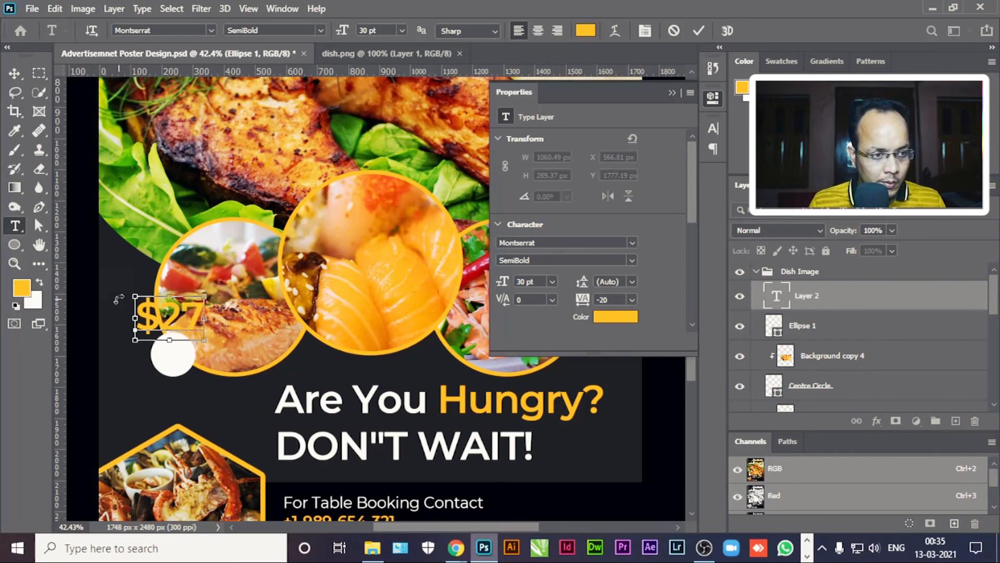
Change the "$27" text color to black (000000) and move the text onto the white circle.
{"action": "key", "text": "ctrl+a"}
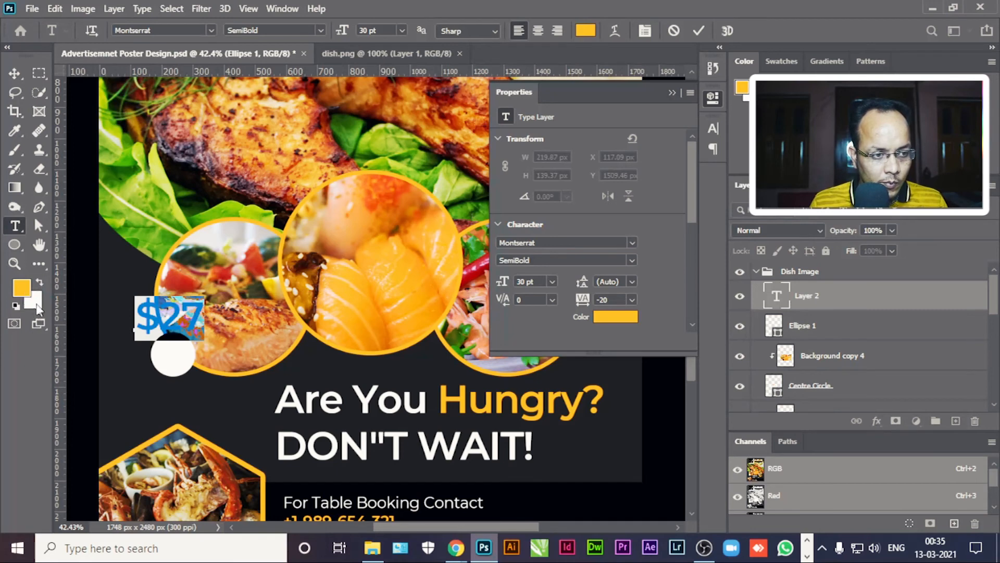
{"action": "left_click", "coordinate": [40, 281]}
{"action": "left_click", "coordinate": [22, 287]}
{"action": "left_click", "coordinate": [512, 496]}
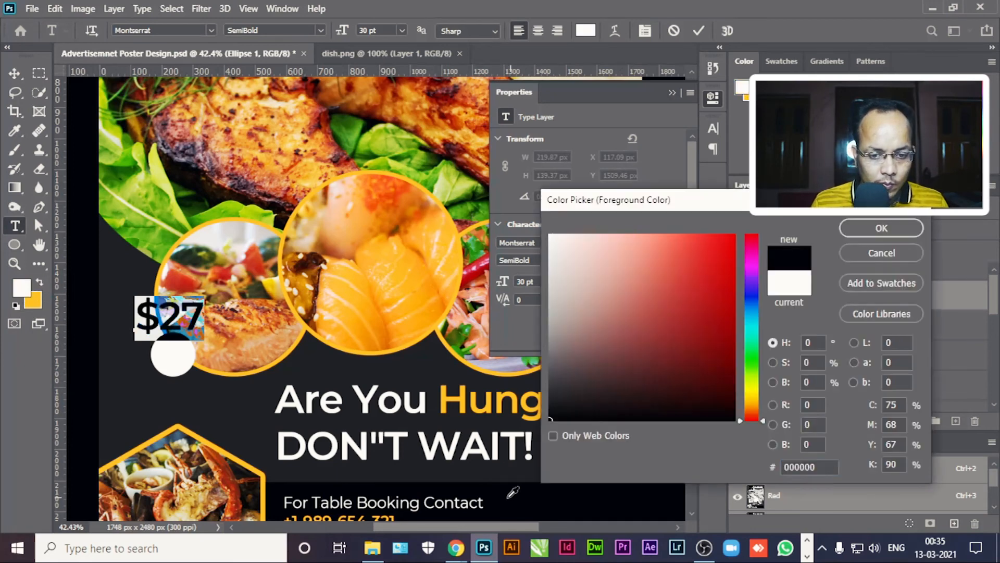
{"action": "left_click", "coordinate": [882, 228]}
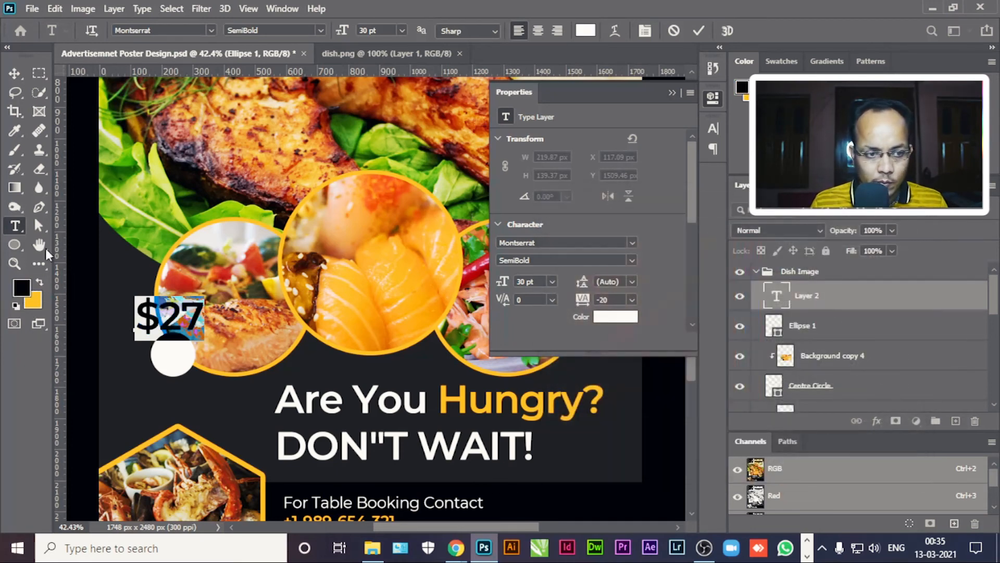
{"action": "left_click", "coordinate": [15, 73]}
{"action": "left_click_drag", "start_coordinate": [155, 324], "coordinate": [157, 363]}
Set the "$27" text to the Regular font style at 16 pt.
{"action": "key", "text": "t"}
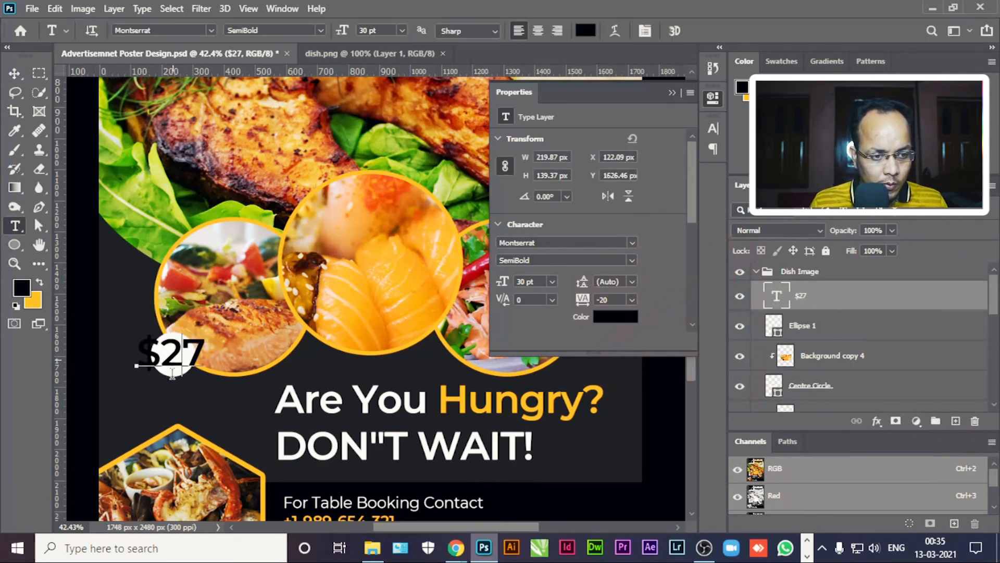
{"action": "left_click", "coordinate": [163, 363]}
{"action": "key", "text": "ctrl+a"}
{"action": "left_click", "coordinate": [255, 31]}
{"action": "left_click", "coordinate": [320, 31]}
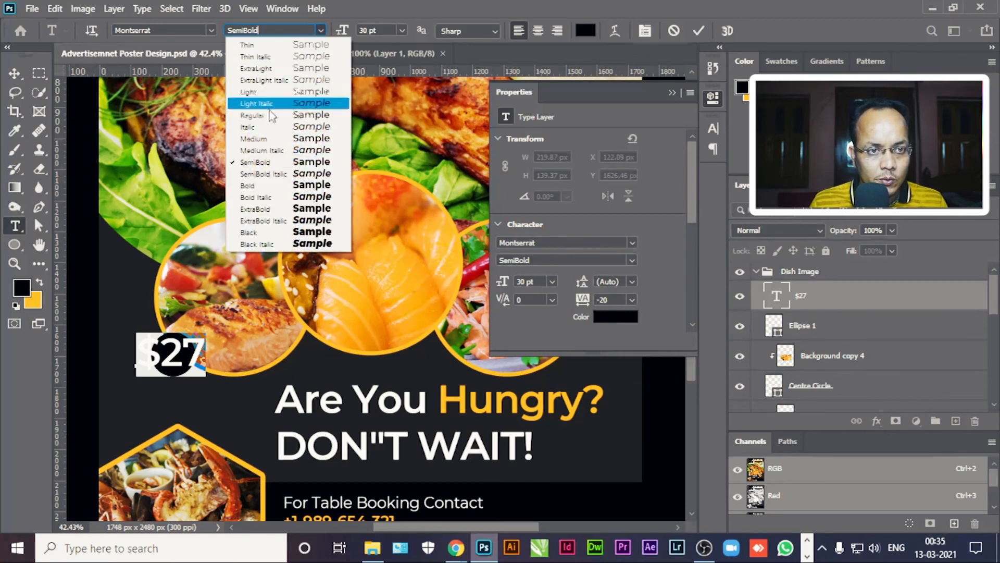
{"action": "left_click", "coordinate": [250, 108]}
{"action": "left_click_drag", "start_coordinate": [343, 31], "coordinate": [334, 41]}
{"action": "left_click", "coordinate": [14, 73]}
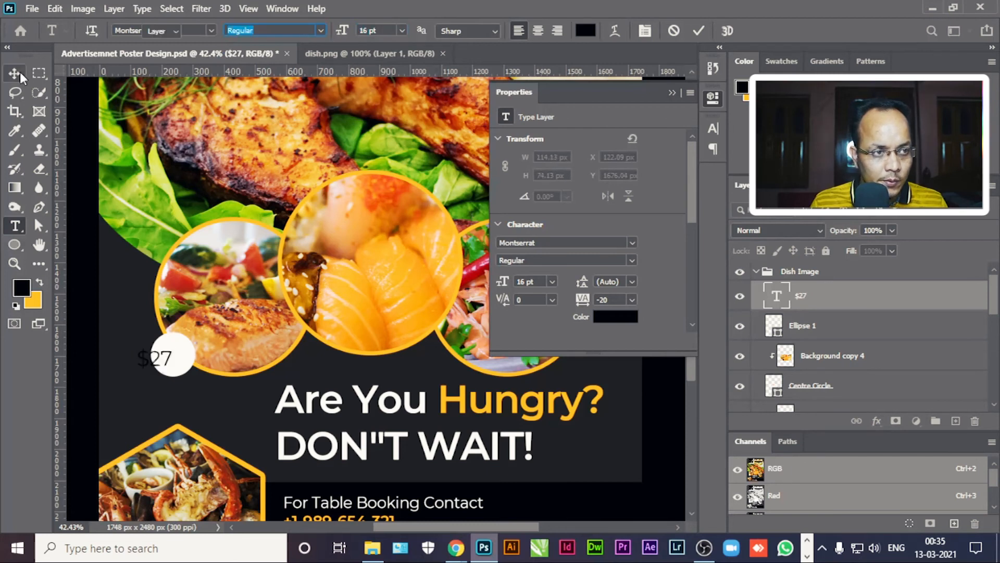
Move the "$27" text onto the white circle and align their horizontal centers.
{"action": "left_click_drag", "start_coordinate": [150, 358], "coordinate": [159, 357]}
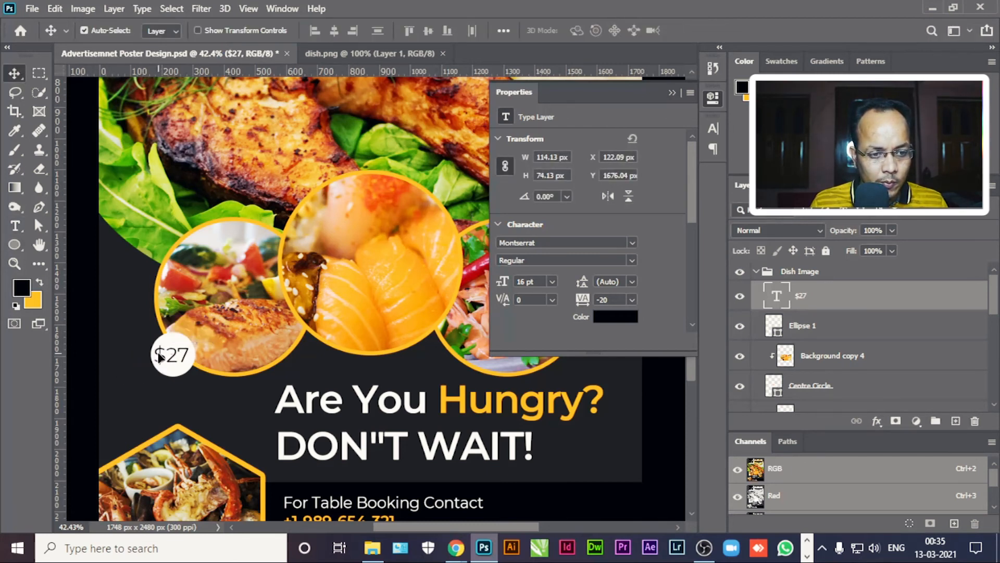
{"action": "left_click", "coordinate": [805, 323], "text": "shift"}
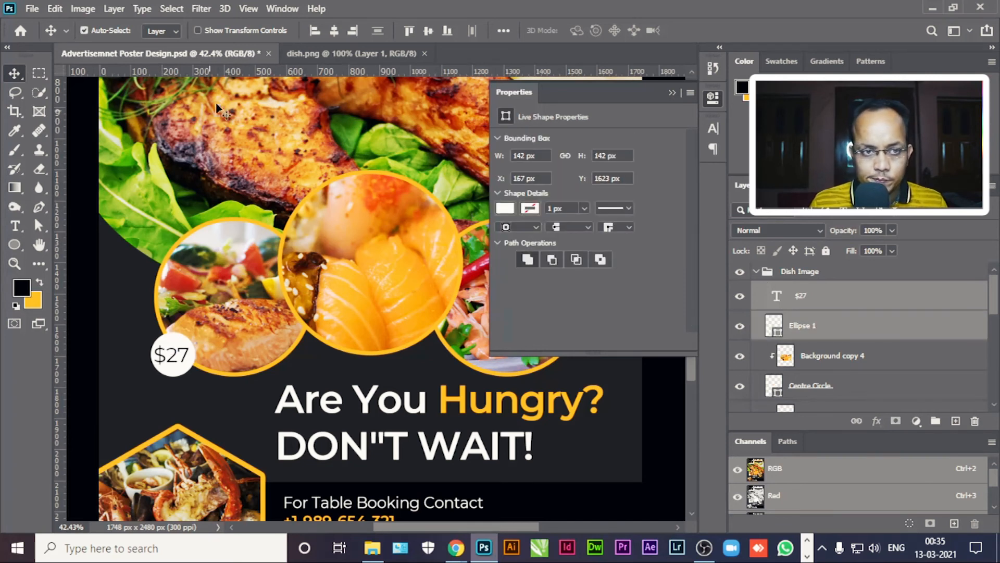
{"action": "left_click", "coordinate": [334, 31]}
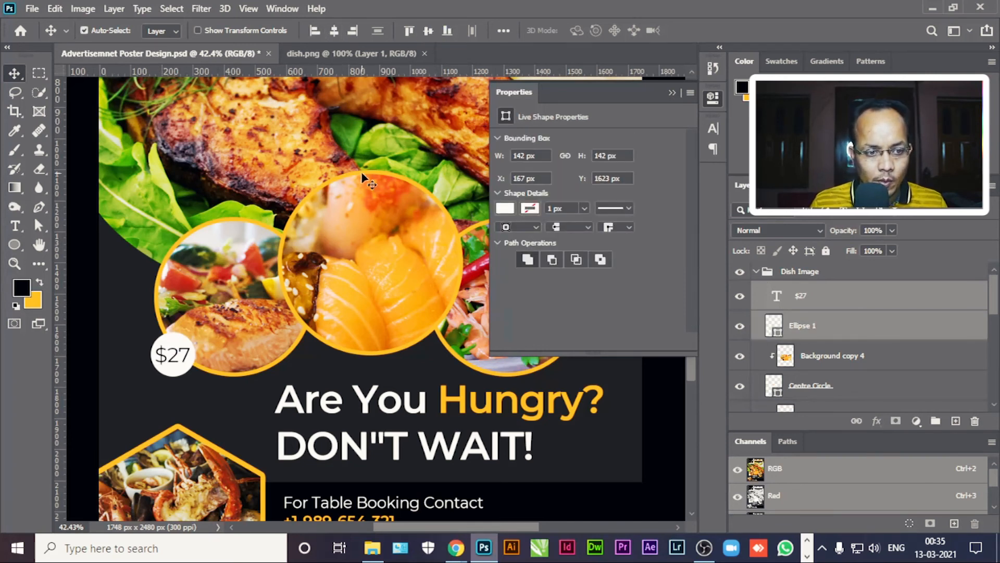
Duplicate the price badge onto the lower-left edge of the center dish image and change its text to "$87".
{"action": "left_click_drag", "start_coordinate": [175, 349], "coordinate": [336, 336]}
{"action": "mouse_move", "coordinate": [327, 322]}
{"action": "left_mouse_down"}
{"action": "mouse_move", "coordinate": [314, 319]}
{"action": "mouse_move", "coordinate": [359, 329]}
{"action": "mouse_move", "coordinate": [310, 320]}
{"action": "left_mouse_up"}
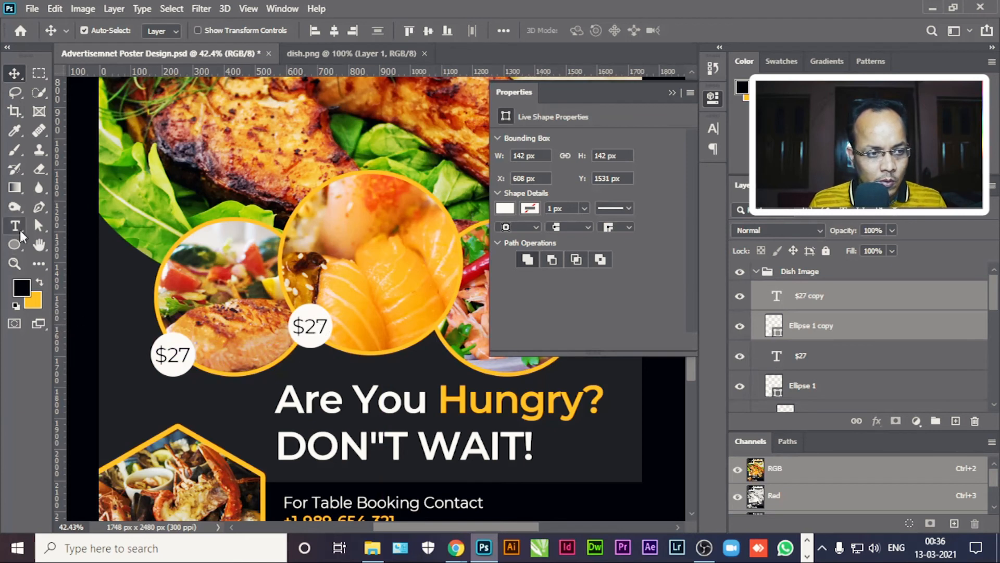
{"action": "left_click", "coordinate": [15, 226]}
{"action": "left_click_drag", "start_coordinate": [304, 327], "coordinate": [312, 327]}
{"action": "type", "text": "8"}
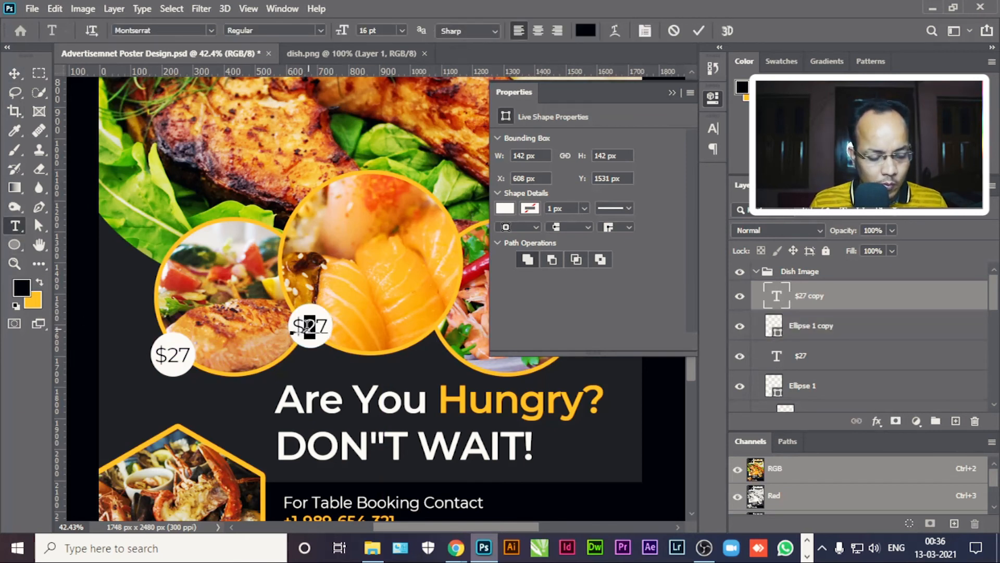
{"action": "left_click", "coordinate": [15, 73]}
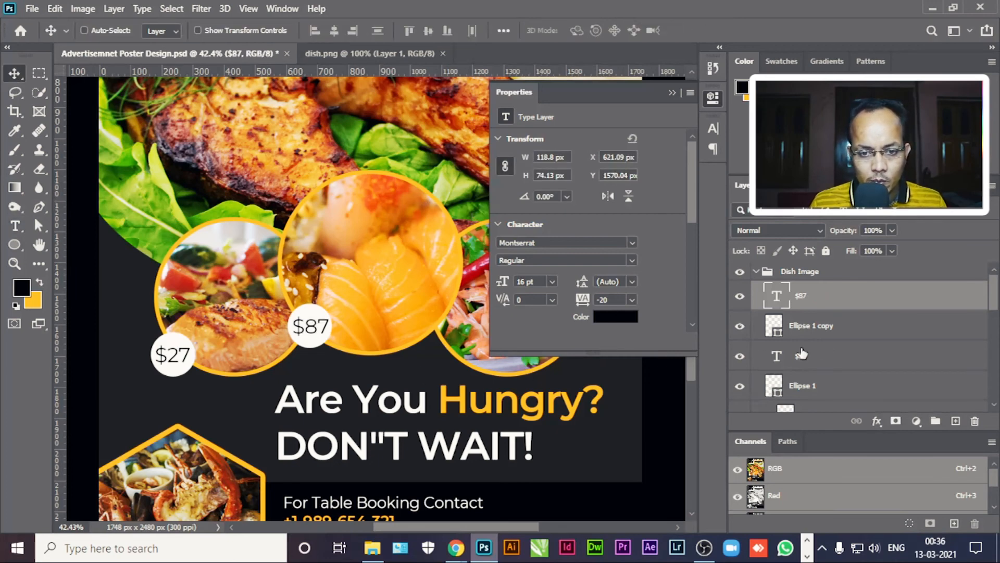
Duplicate the "$87" badge onto the lower-right edge of the right dish image and change its text to "$57".
{"action": "left_click", "coordinate": [813, 327]}
{"action": "left_click", "coordinate": [673, 94]}
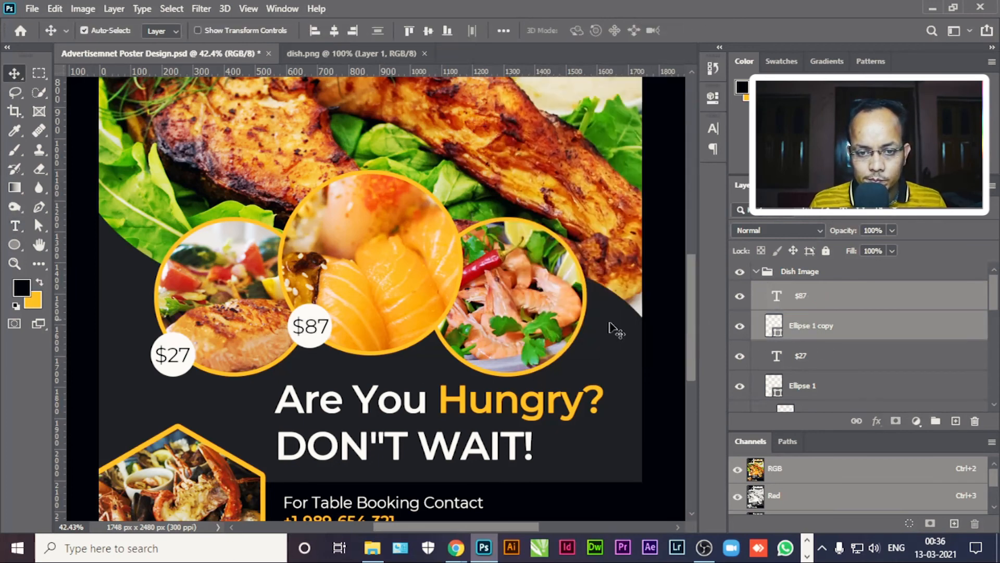
{"action": "left_click_drag", "start_coordinate": [314, 326], "coordinate": [571, 334]}
{"action": "key", "text": "t"}
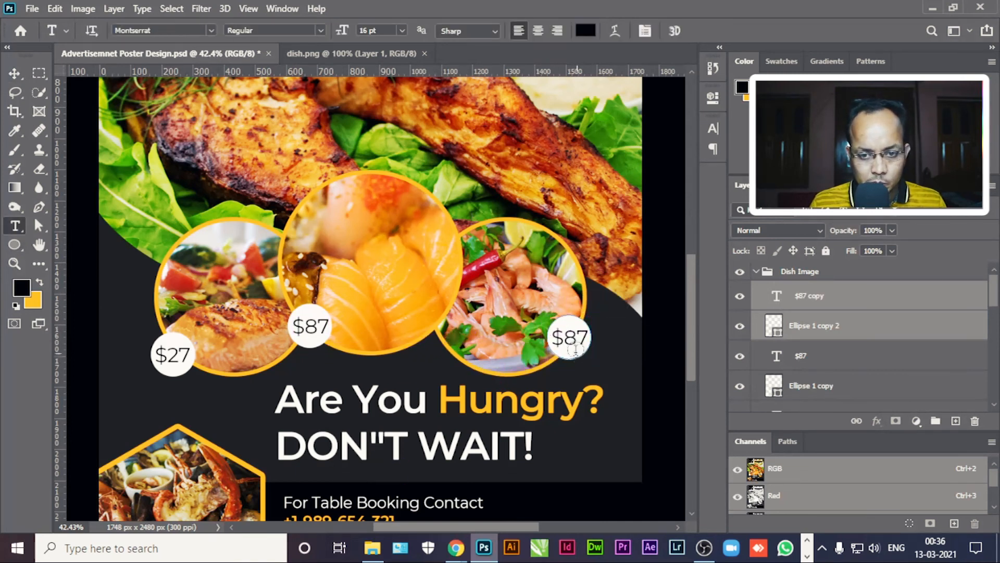
{"action": "left_click_drag", "start_coordinate": [576, 338], "coordinate": [564, 338]}
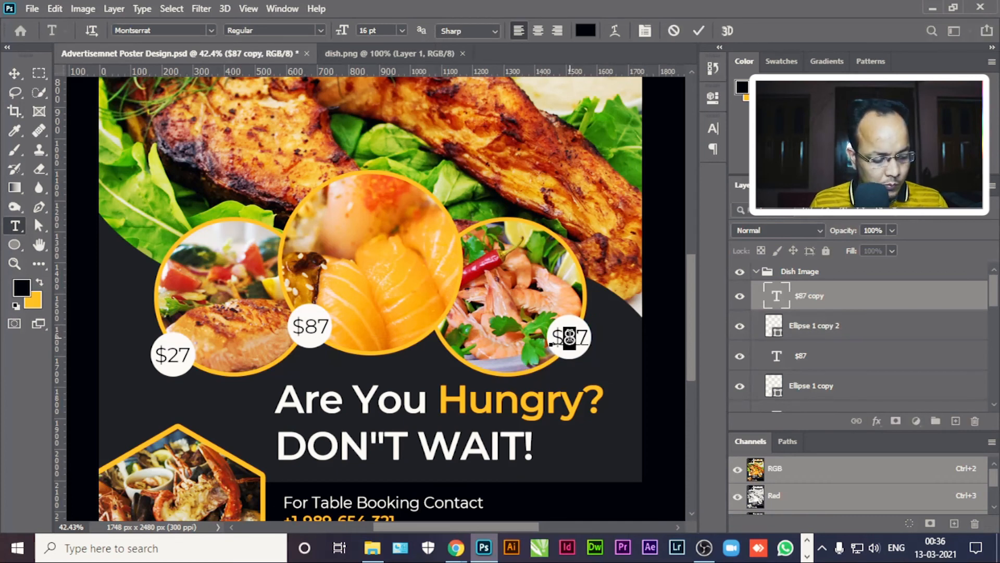
{"action": "type", "text": "5"}
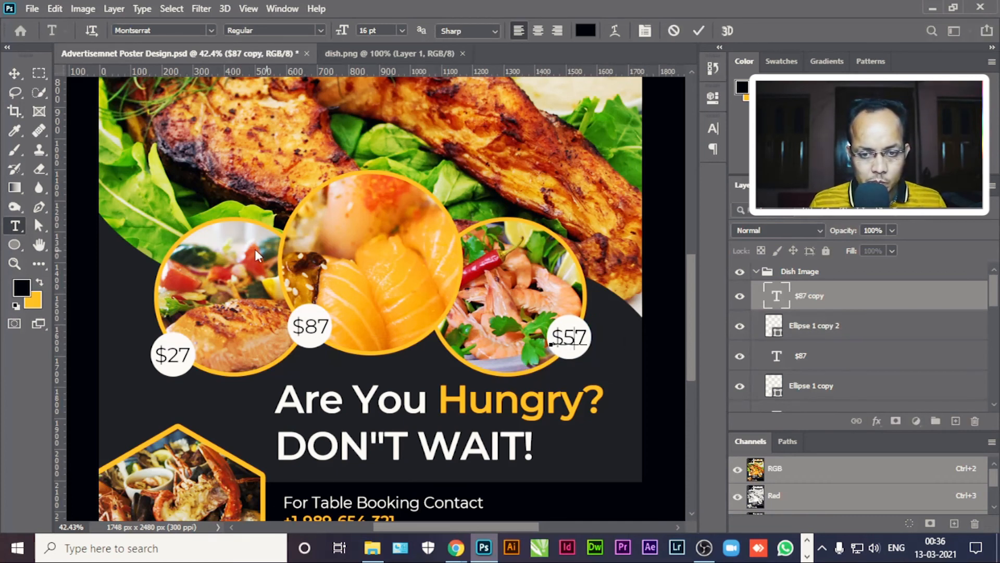
{"action": "left_click", "coordinate": [14, 73]}
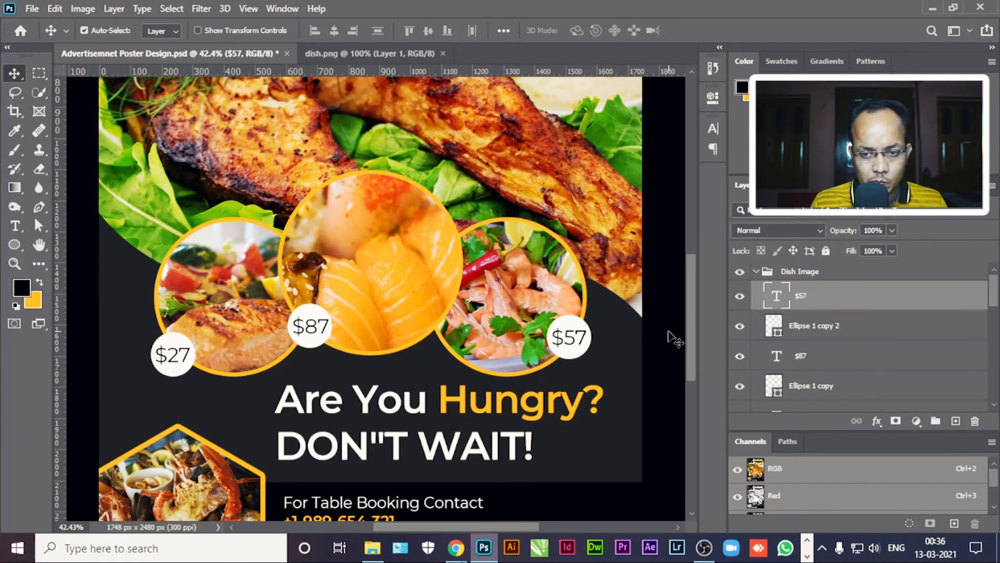
Collapse and lock the Dish Image group, and save the poster document.
{"action": "left_click", "coordinate": [756, 272]}
{"action": "left_click", "coordinate": [826, 251]}
{"action": "scroll", "coordinate": [589, 292], "scroll_direction": "down", "scroll_amount": 8}
{"action": "key", "text": "ctrl+s"}
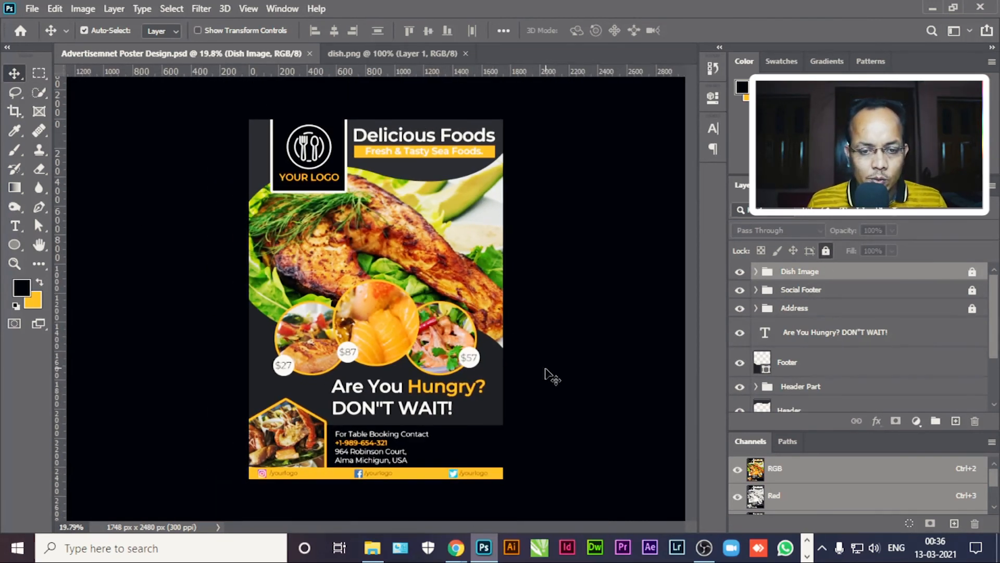
Switch to Chrome and search Google Images for "qr code png icon".
{"action": "key", "text": "alt+Tab"}
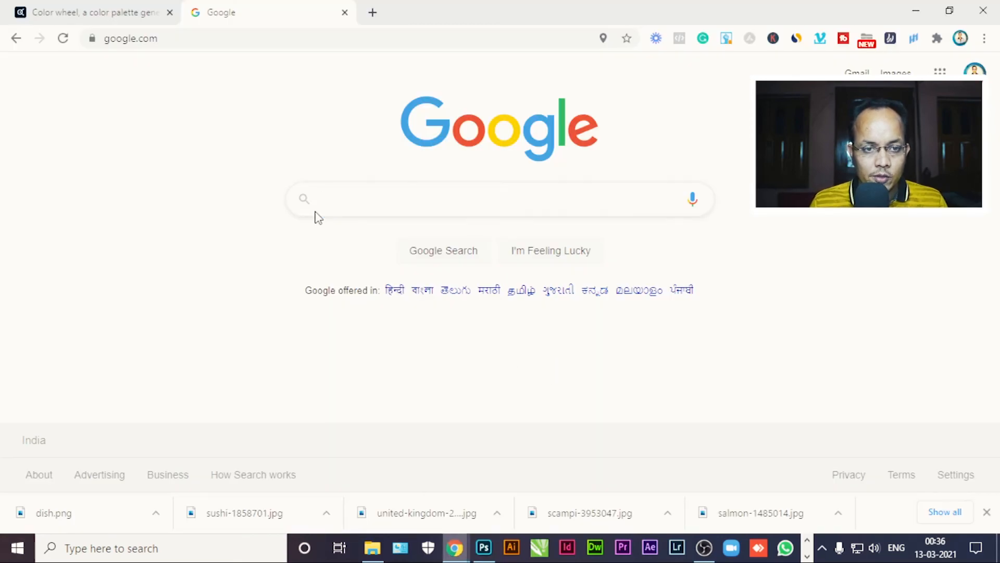
{"action": "type", "text": "QR Code"}
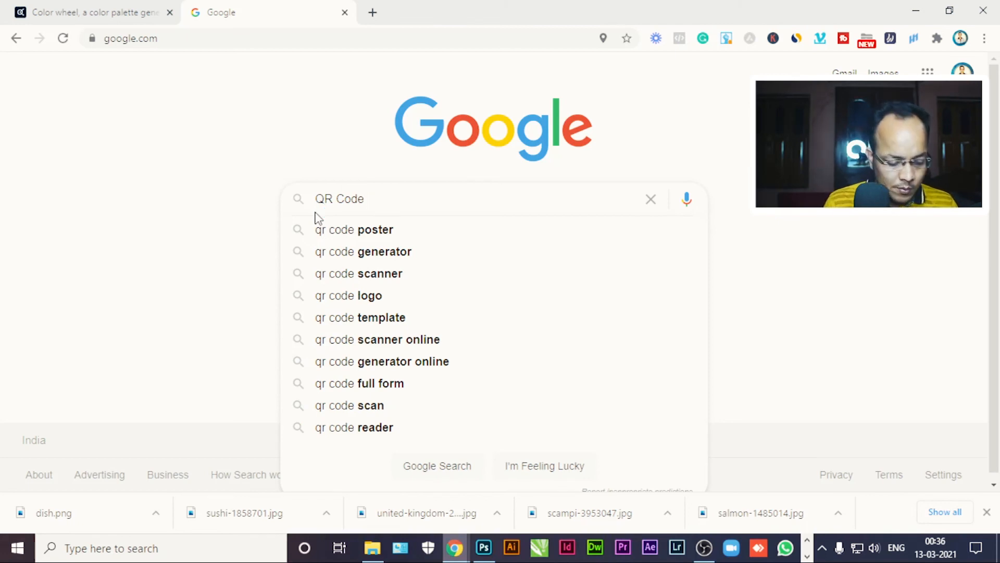
{"action": "type", "text": " png"}
{"action": "key", "text": "Down"}
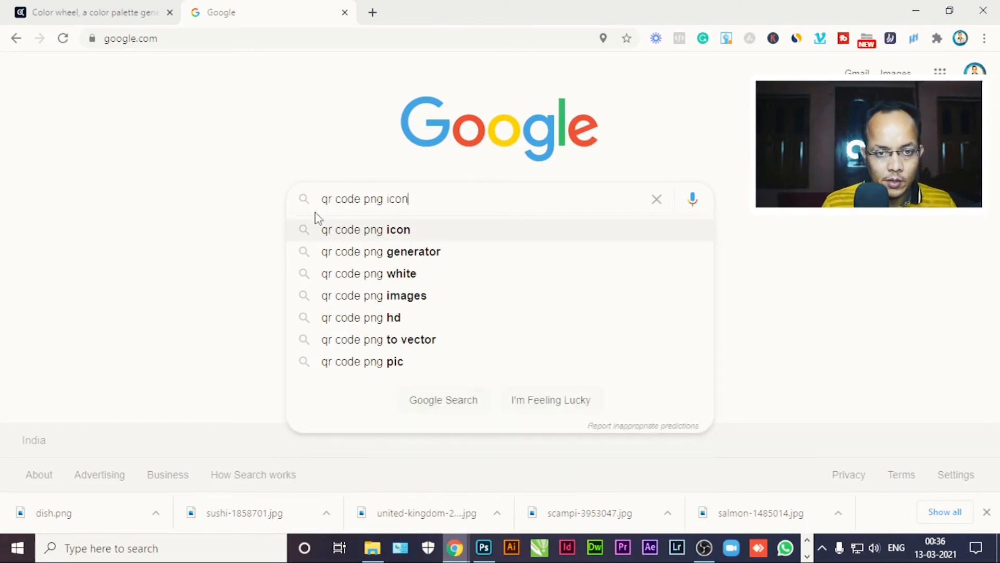
{"action": "key", "text": "Return"}
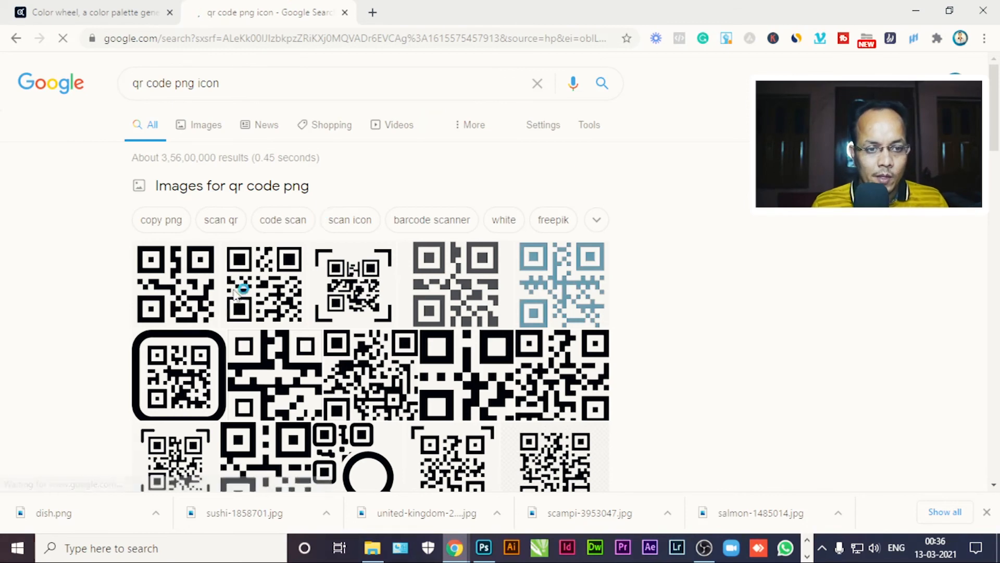
{"action": "left_click", "coordinate": [203, 125]}
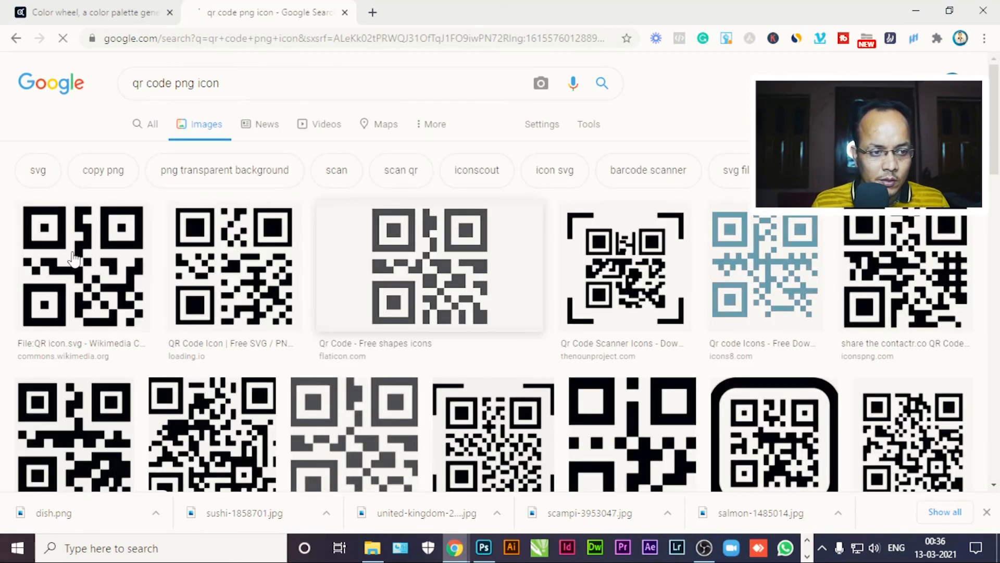
Save the Wikimedia Commons QR code image as a PNG named "QR" in the Design folder.
{"action": "left_click", "coordinate": [74, 258]}
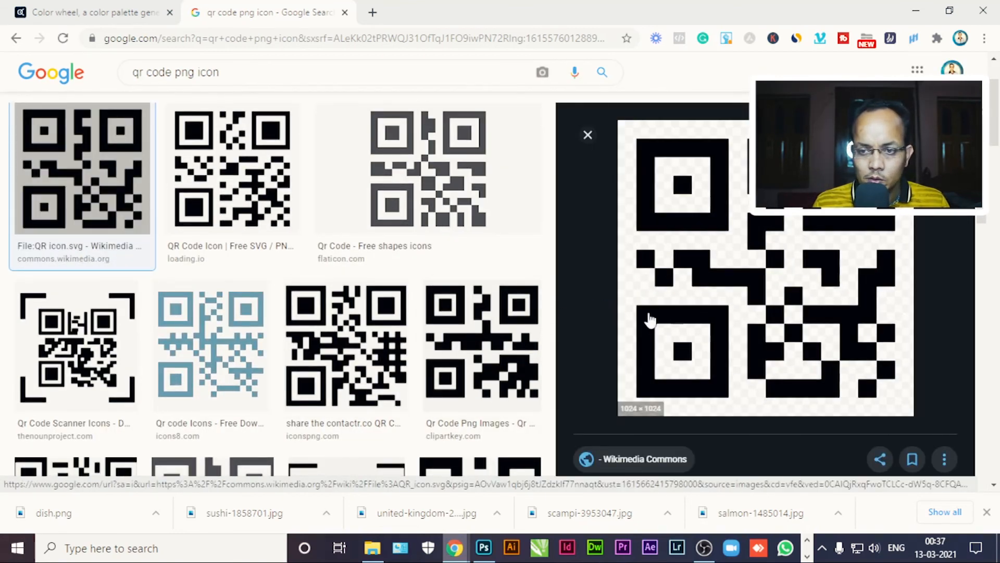
{"action": "right_click", "coordinate": [678, 271]}
{"action": "left_click", "coordinate": [737, 440]}
{"action": "type", "text": "QR"}
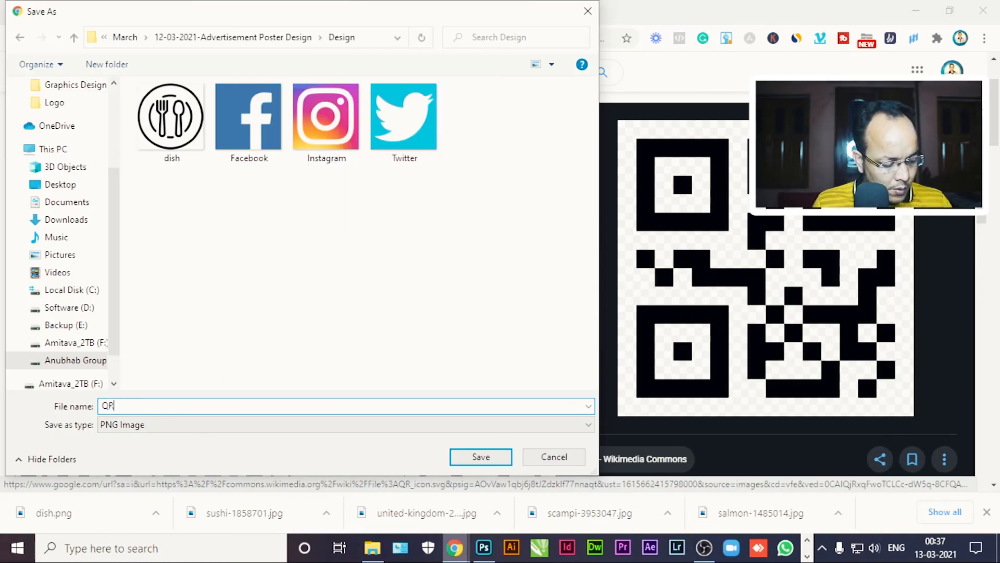
{"action": "left_click", "coordinate": [488, 458]}
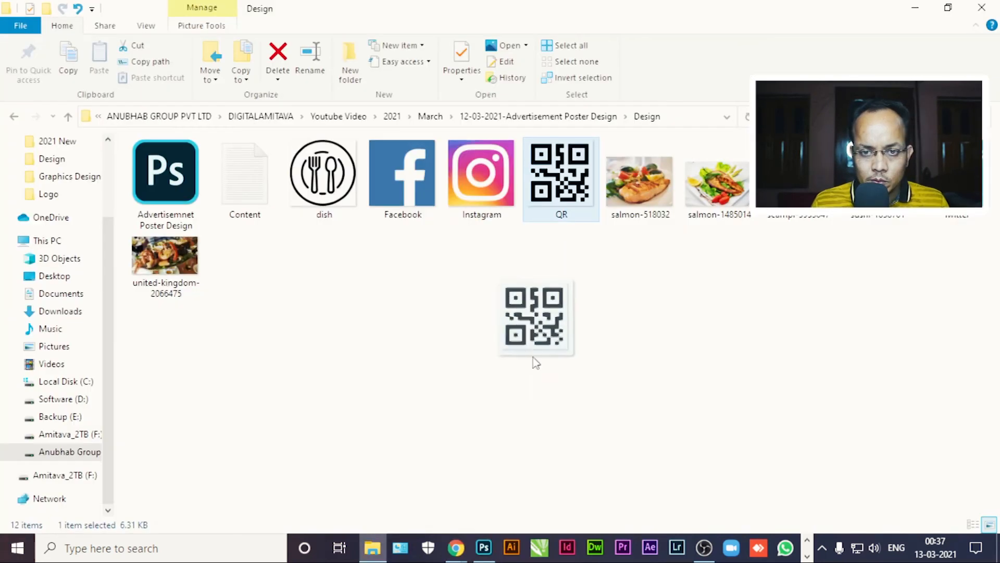
Open the QR image from the Design folder in Photoshop and duplicate its layer into Advertisemnet Poster Design.psd.
{"action": "left_click_drag", "start_coordinate": [536, 360], "coordinate": [524, 55]}
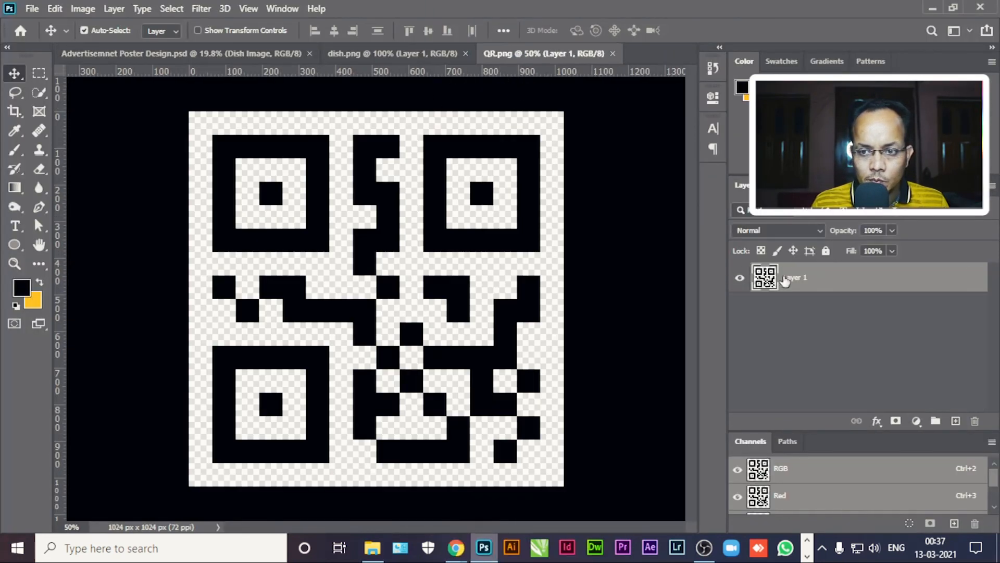
{"action": "right_click", "coordinate": [785, 280]}
{"action": "left_click", "coordinate": [834, 86]}
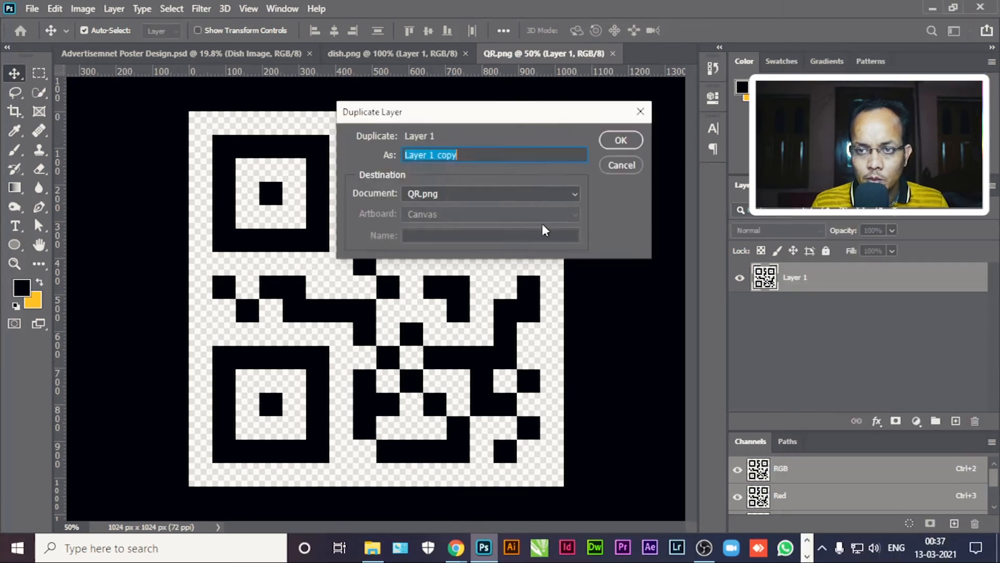
{"action": "left_click", "coordinate": [442, 194]}
{"action": "left_click", "coordinate": [435, 208]}
{"action": "left_click", "coordinate": [620, 141]}
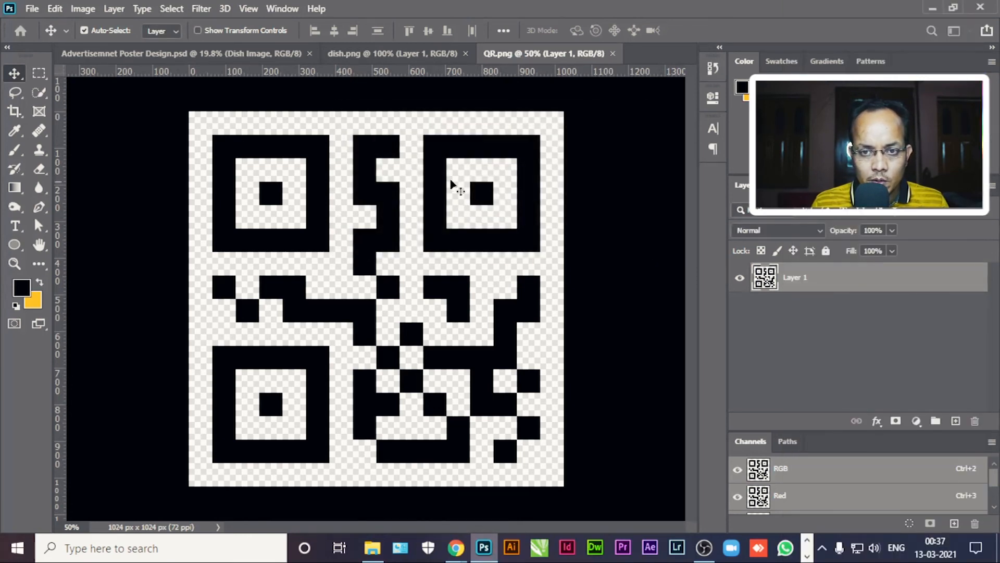
In the poster document, move the QR code toward the lower right and place its layer at the top of the unlocked Address group.
{"action": "left_click", "coordinate": [156, 54]}
{"action": "left_click_drag", "start_coordinate": [351, 212], "coordinate": [456, 397]}
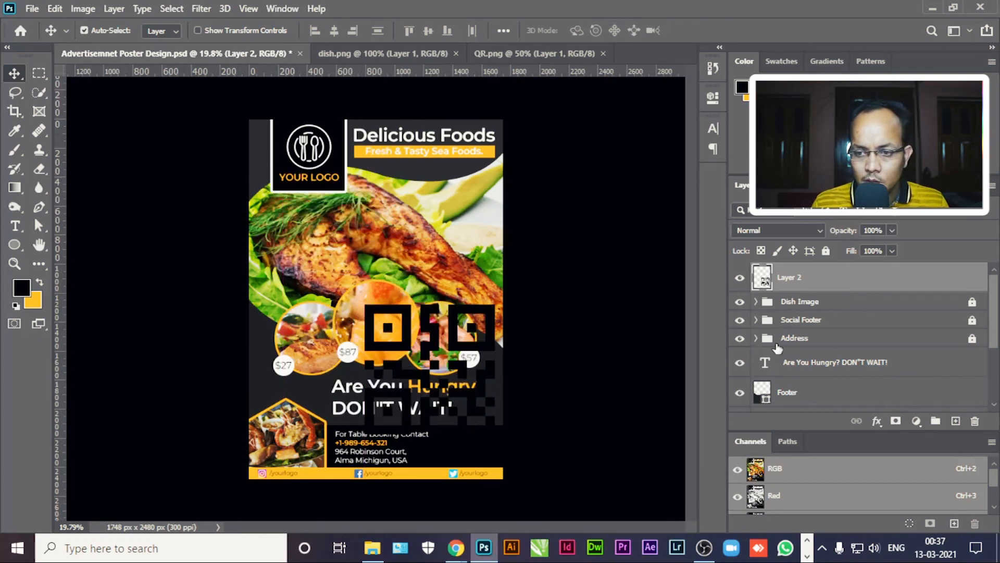
{"action": "left_click_drag", "start_coordinate": [847, 279], "coordinate": [831, 344]}
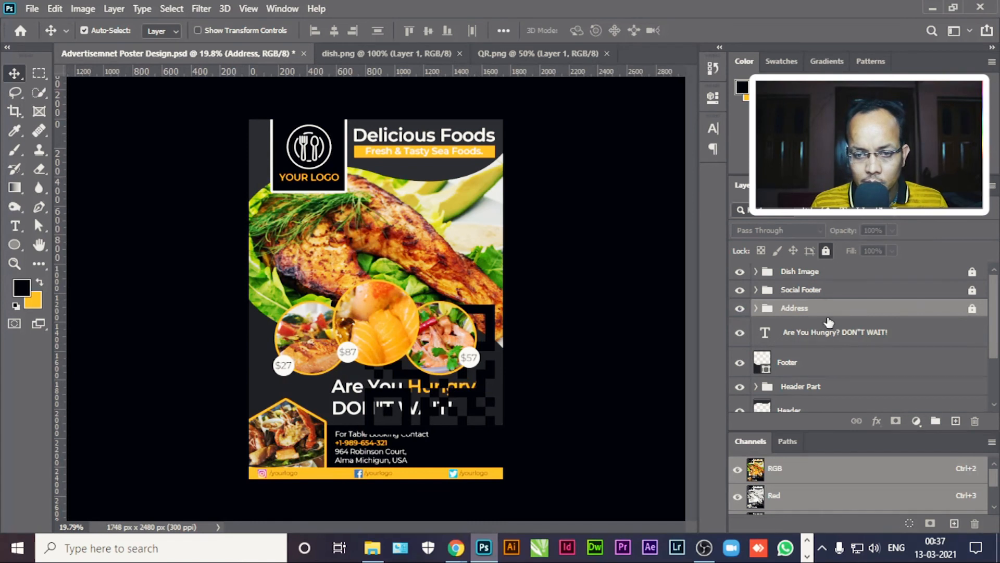
{"action": "scroll", "coordinate": [836, 341], "scroll_direction": "down", "scroll_amount": 2}
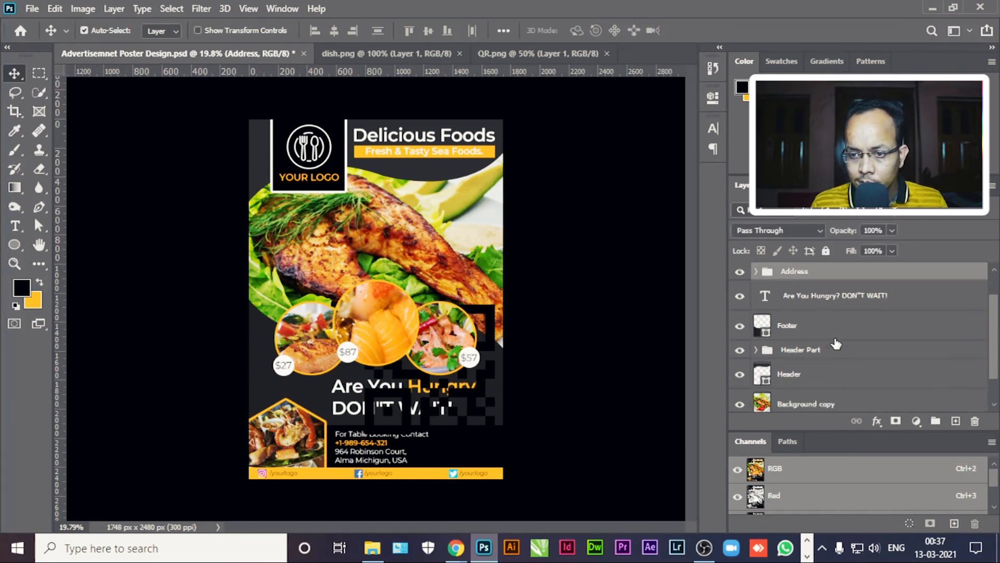
{"action": "left_click", "coordinate": [483, 396]}
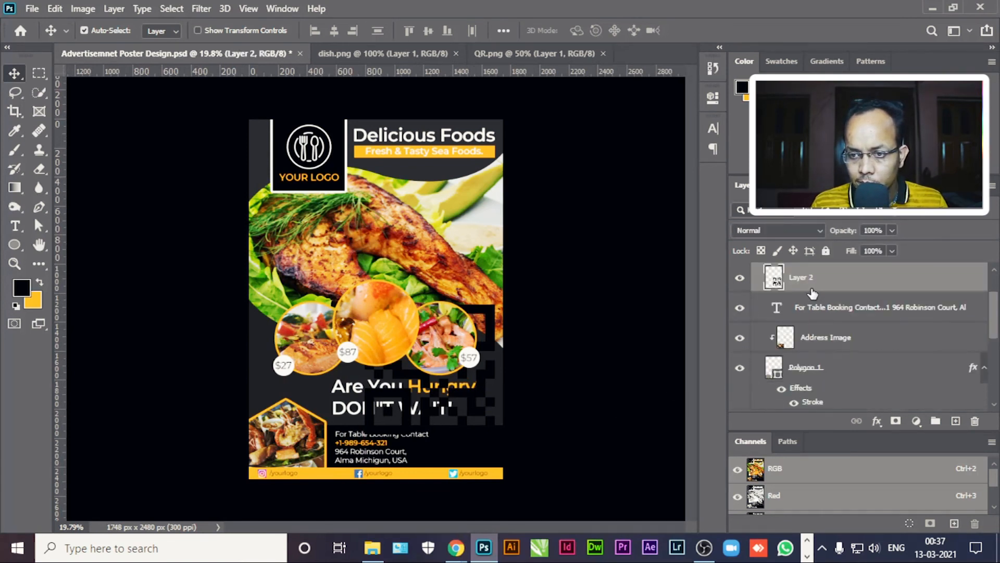
{"action": "scroll", "coordinate": [813, 295], "scroll_direction": "up", "scroll_amount": 1}
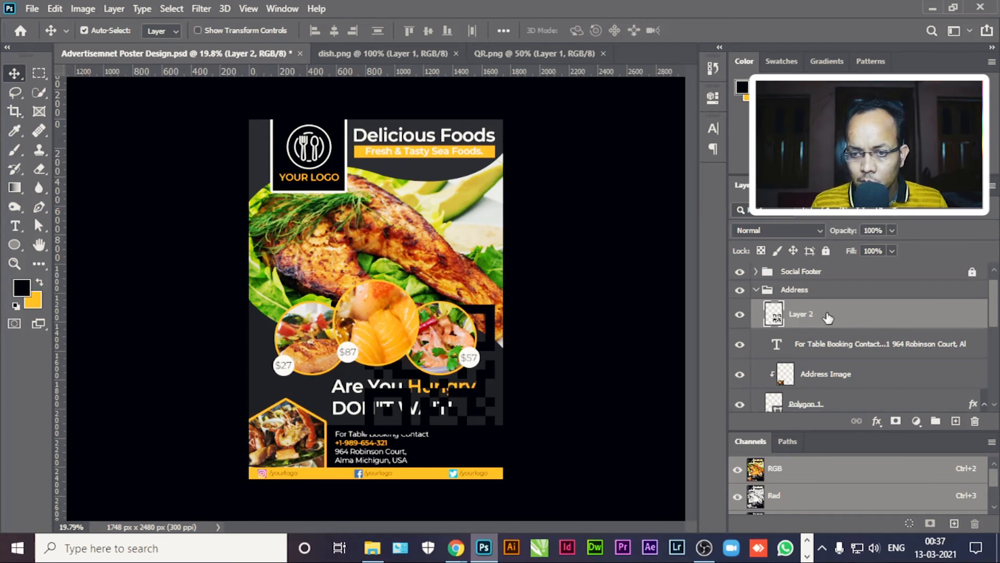
Scale the QR code to 30% and move it into the black footer beside the address text.
{"action": "key", "text": "ctrl"}
{"action": "key", "text": "ctrl+t"}
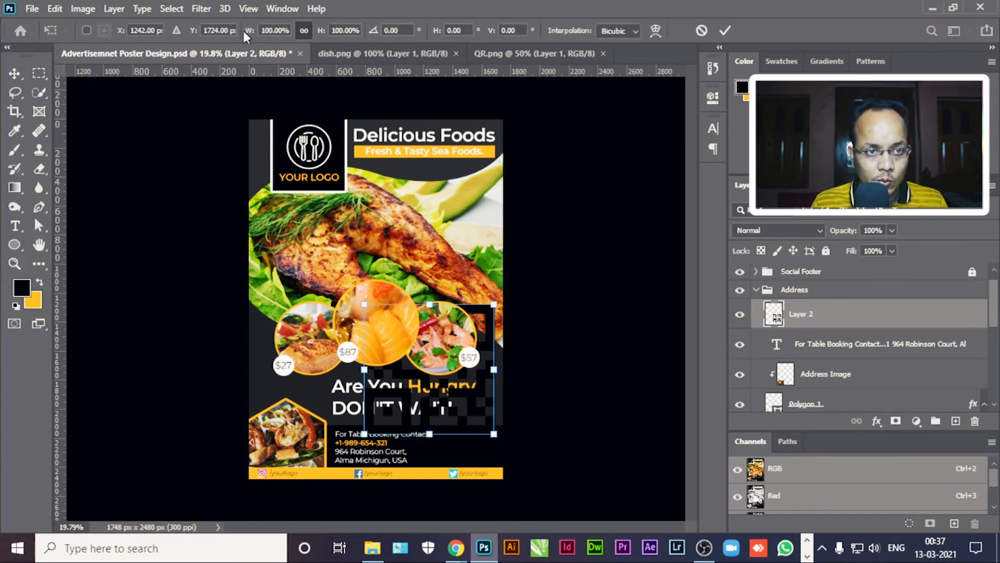
{"action": "left_click_drag", "start_coordinate": [248, 34], "coordinate": [194, 64]}
{"action": "left_click_drag", "start_coordinate": [419, 385], "coordinate": [458, 461]}
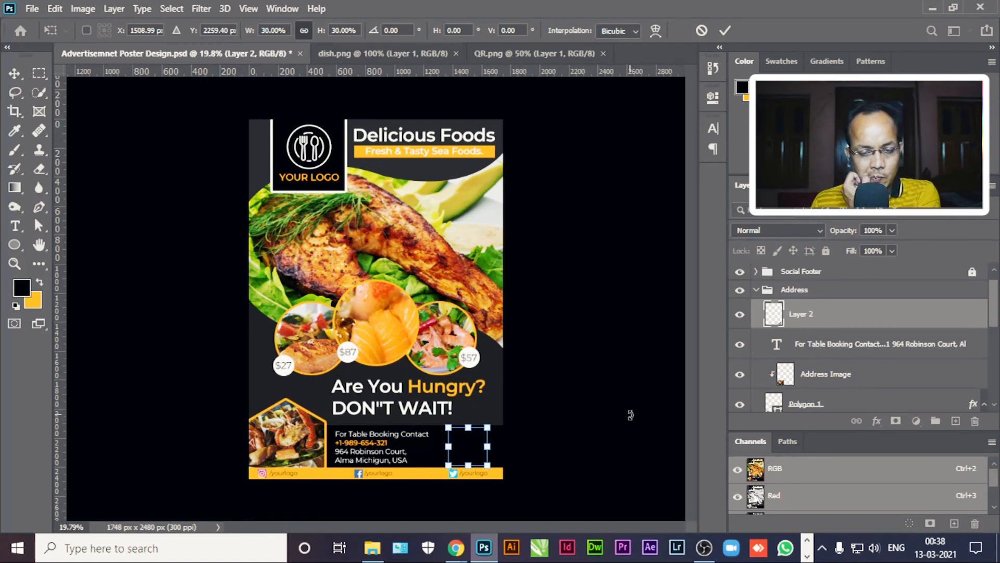
{"action": "double_click", "coordinate": [464, 449]}
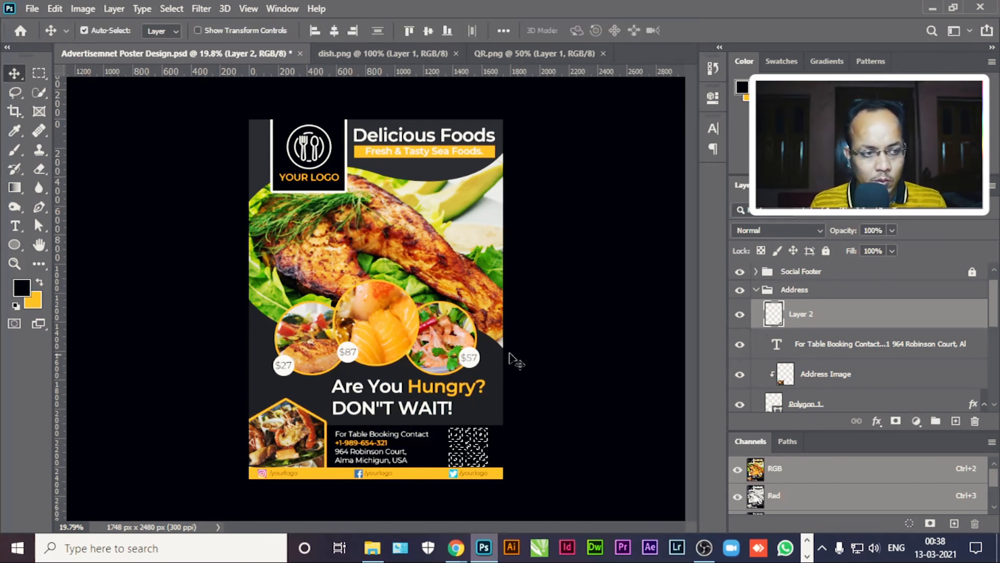
Set the foreground color to white (ffffff) and fill the QR code with it, then clear the selection.
{"action": "left_click", "coordinate": [32, 305]}
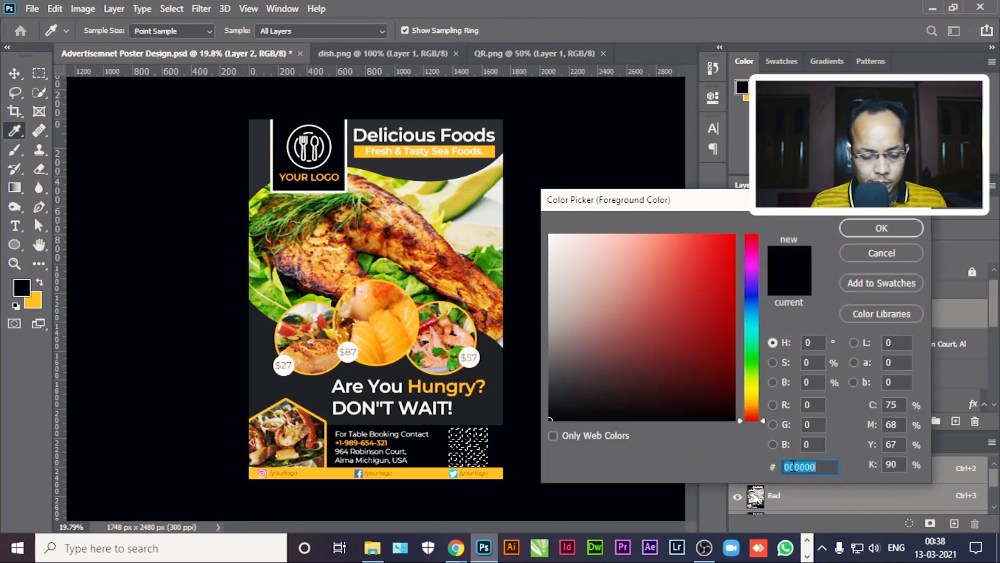
{"action": "type", "text": "ffffff"}
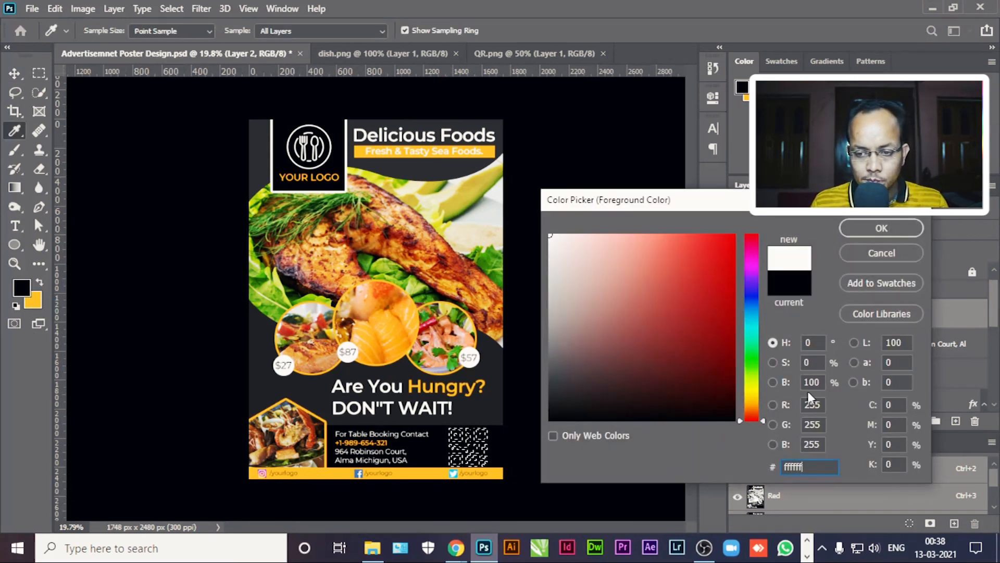
{"action": "left_click", "coordinate": [868, 237]}
{"action": "key", "text": "v"}
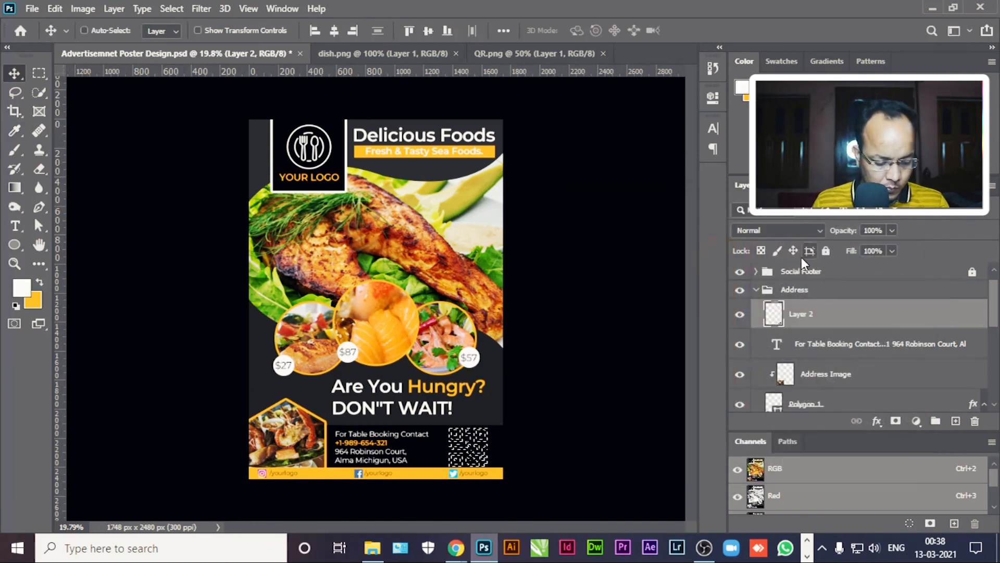
{"action": "key", "text": "ctrl+d"}
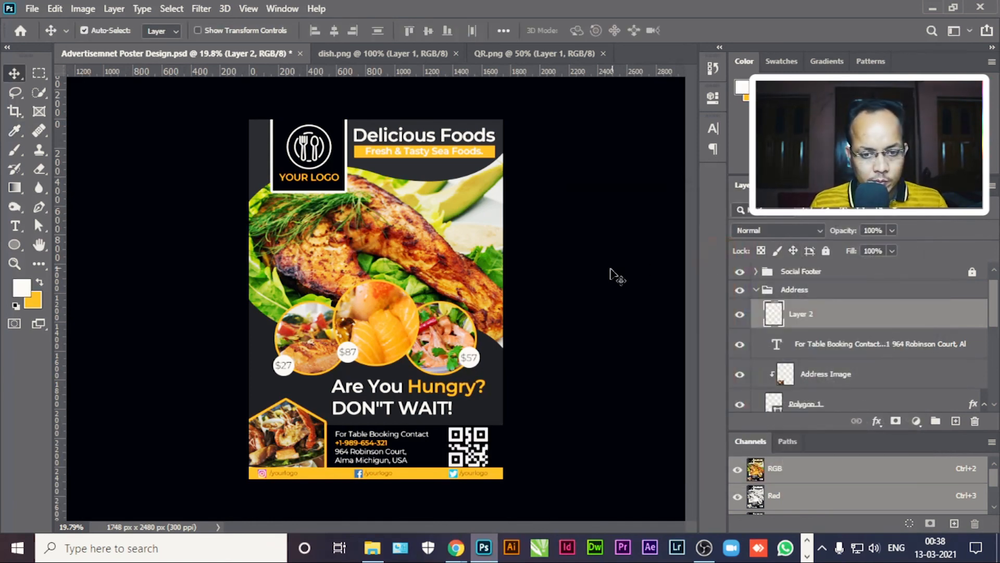
Scale the white QR code to 83%.
{"action": "key", "text": "ctrl+t"}
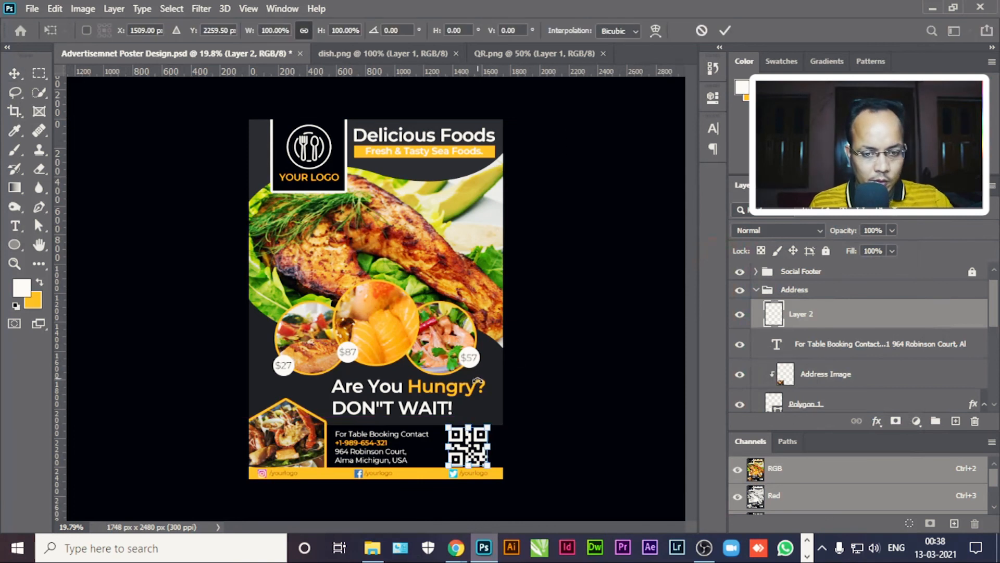
{"action": "left_click_drag", "start_coordinate": [252, 34], "coordinate": [239, 35]}
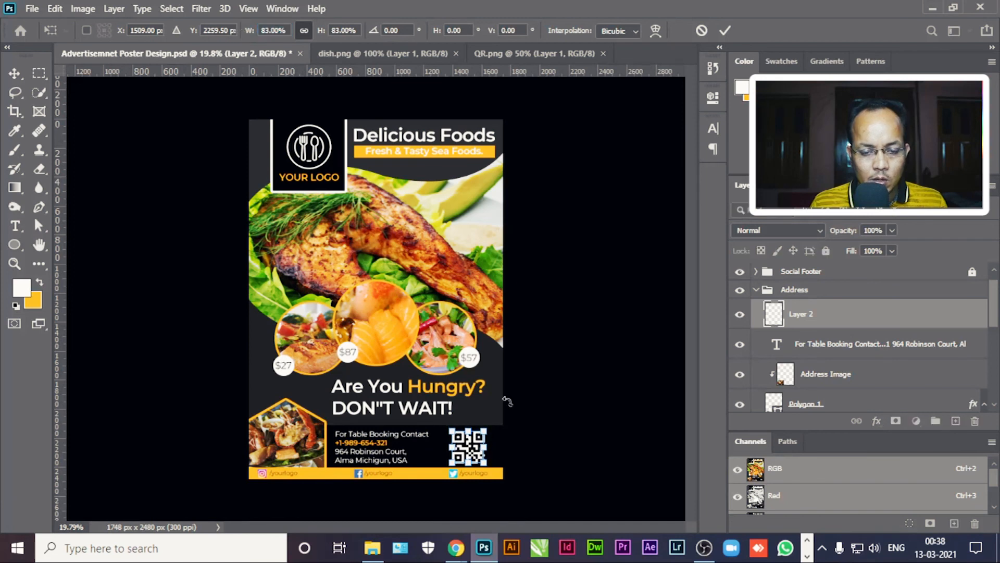
{"action": "key", "text": "Return"}
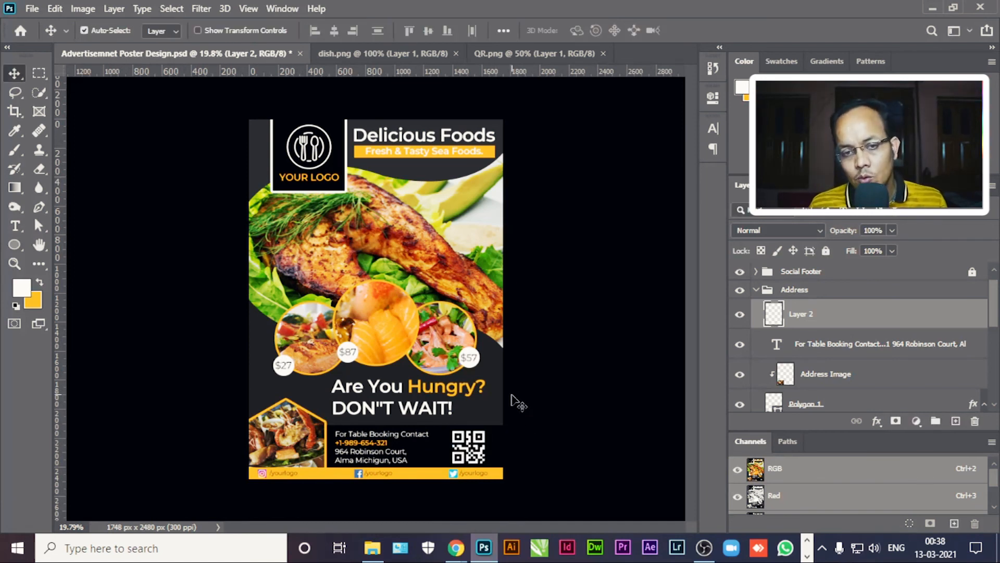
Review the whole poster in full-screen mode, fitted to the screen.
{"action": "key", "text": "f"}
{"action": "key", "text": "f"}
{"action": "key", "text": "ctrl+0"}
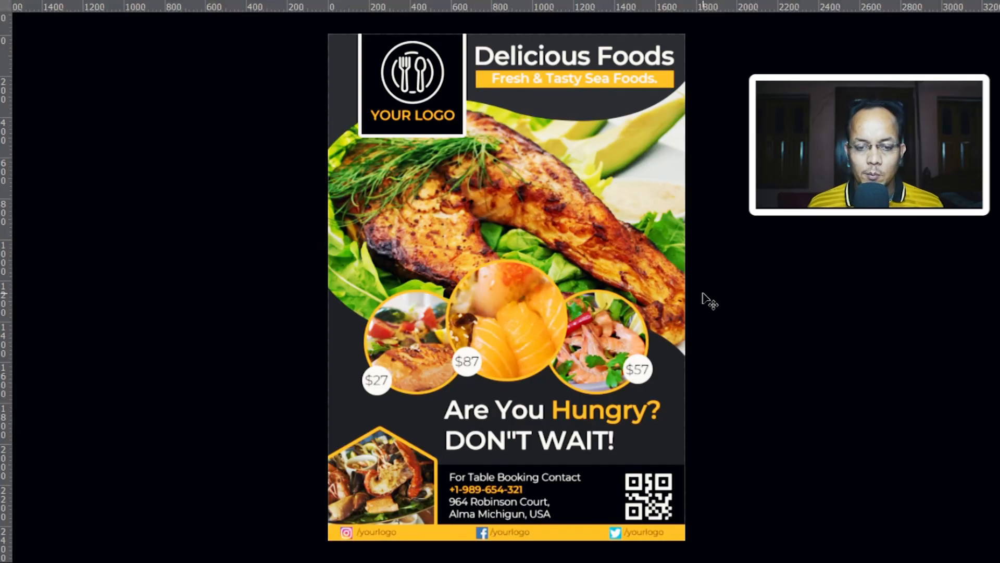